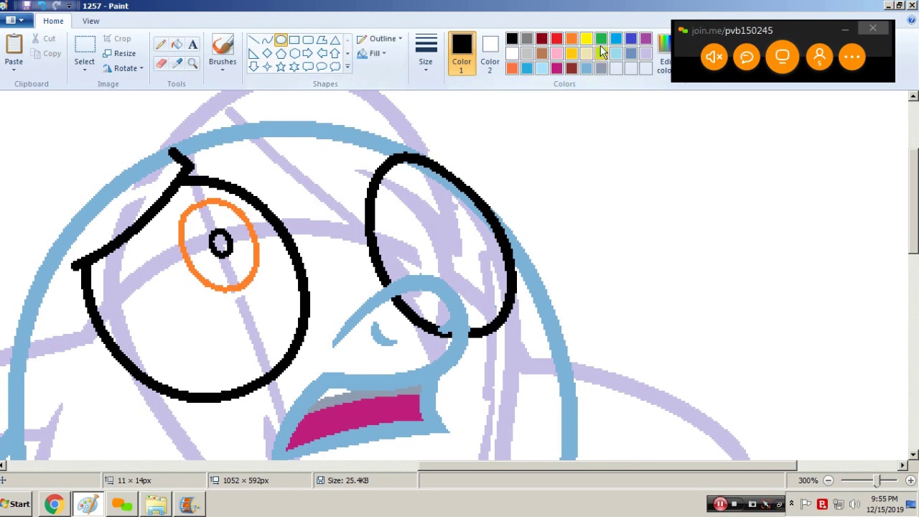
# - Draw a blue highlight ellipse about 15 × 17 px on the upper-left part of the left eye's iris
pyautogui.click(629, 39)
pyautogui.moveTo(210, 211); pyautogui.dragTo(184, 250)
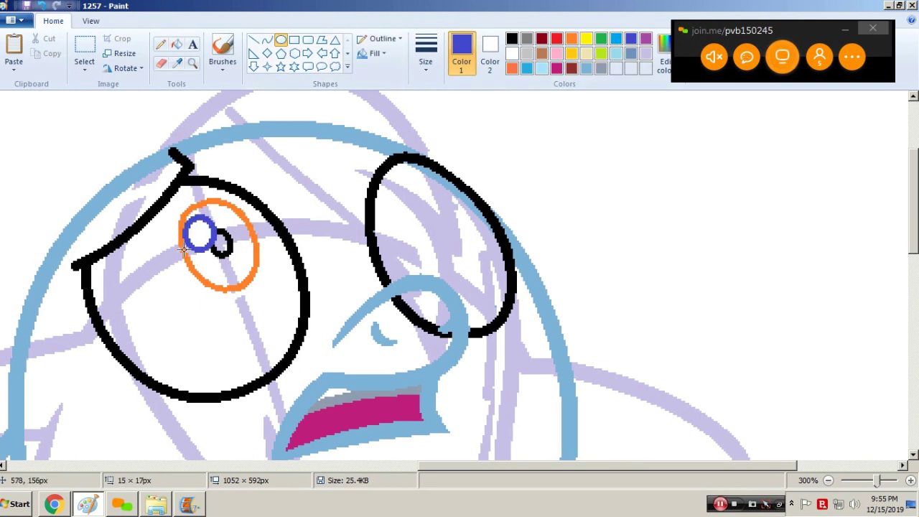
# - Draw an orange oval iris about 39 × 51 px inside the right eye outline using the Curve tool
pyautogui.click(267, 41)
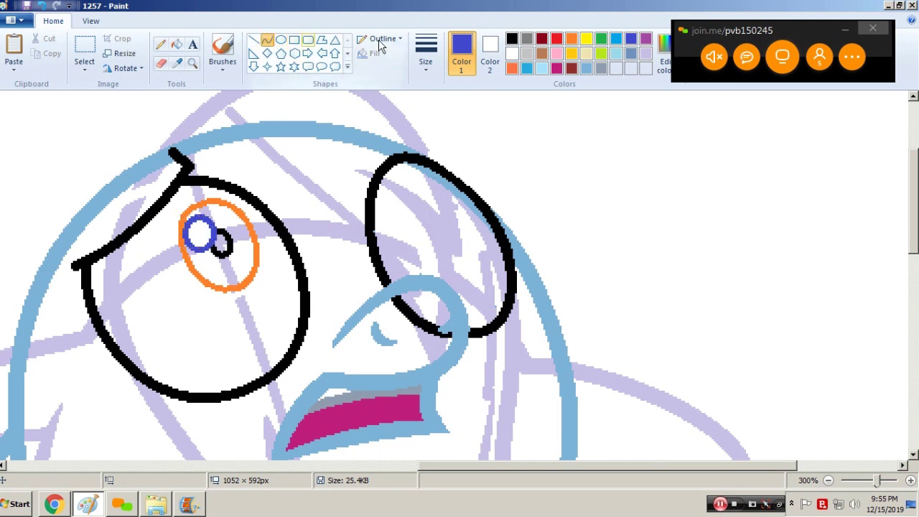
pyautogui.click(571, 39)
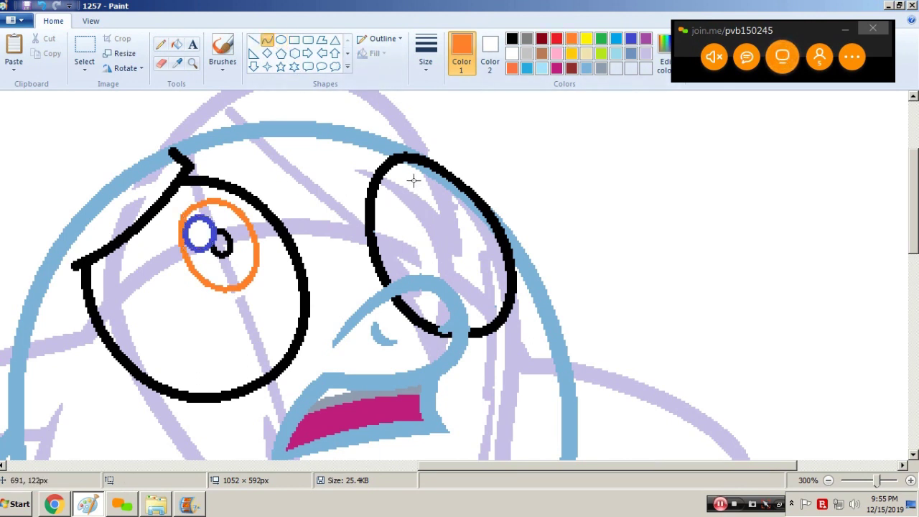
pyautogui.moveTo(204, 203); pyautogui.dragTo(189, 290)
pyautogui.moveTo(201, 248); pyautogui.dragTo(408, 218)
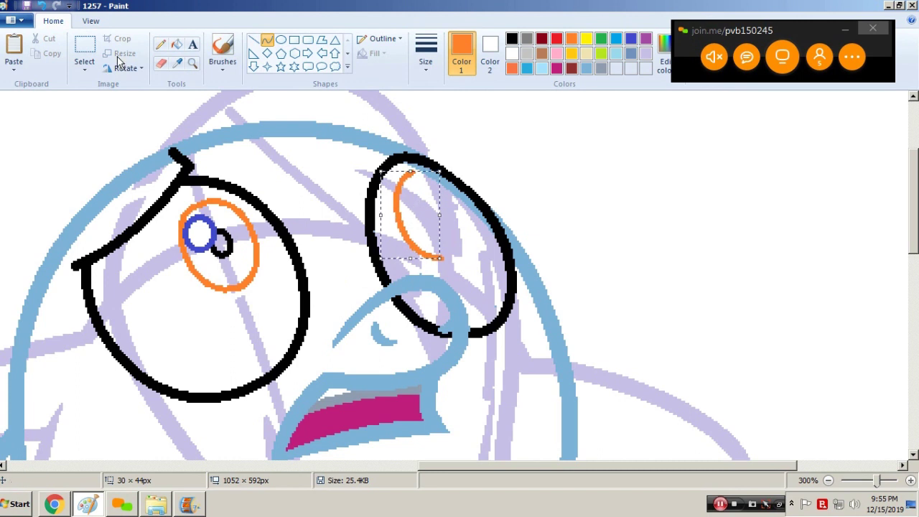
pyautogui.click(44, 6)
pyautogui.moveTo(198, 199); pyautogui.dragTo(235, 290)
pyautogui.moveTo(195, 241)
pyautogui.mouseDown()
pyautogui.moveTo(169, 224)
pyautogui.moveTo(197, 296)
pyautogui.moveTo(415, 219)
pyautogui.mouseUp()
pyautogui.click(491, 211)
pyautogui.moveTo(411, 172)
pyautogui.mouseDown()
pyautogui.moveTo(454, 244)
pyautogui.moveTo(447, 259)
pyautogui.moveTo(430, 153)
pyautogui.moveTo(489, 250)
pyautogui.mouseUp()
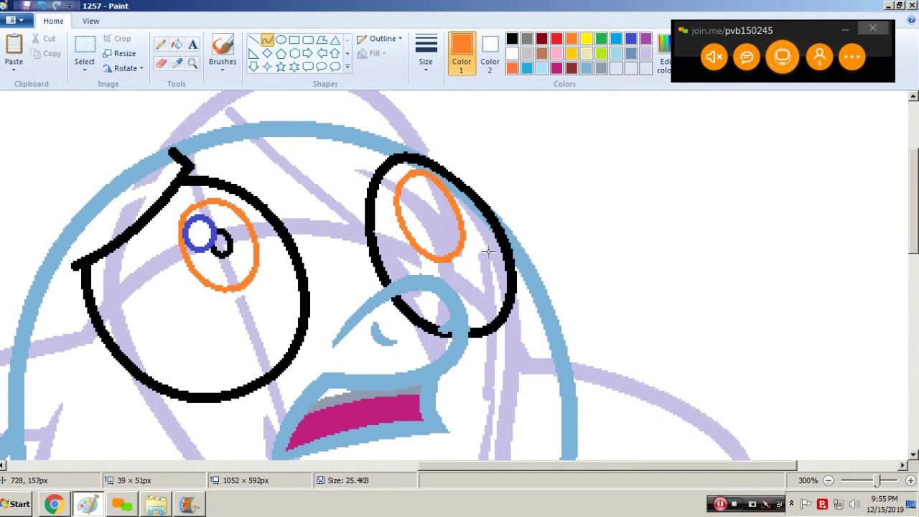
pyautogui.moveTo(488, 251); pyautogui.dragTo(488, 251)
pyautogui.click(538, 236)
pyautogui.moveTo(415, 259); pyautogui.dragTo(477, 231)
pyautogui.moveTo(446, 252)
pyautogui.mouseDown()
pyautogui.moveTo(442, 261)
pyautogui.moveTo(464, 257)
pyautogui.moveTo(464, 265)
pyautogui.mouseUp()
pyautogui.click(515, 152)
# - Draw a small black oval pupil in the middle of the right eye's orange iris using the Curve tool
pyautogui.click(511, 38)
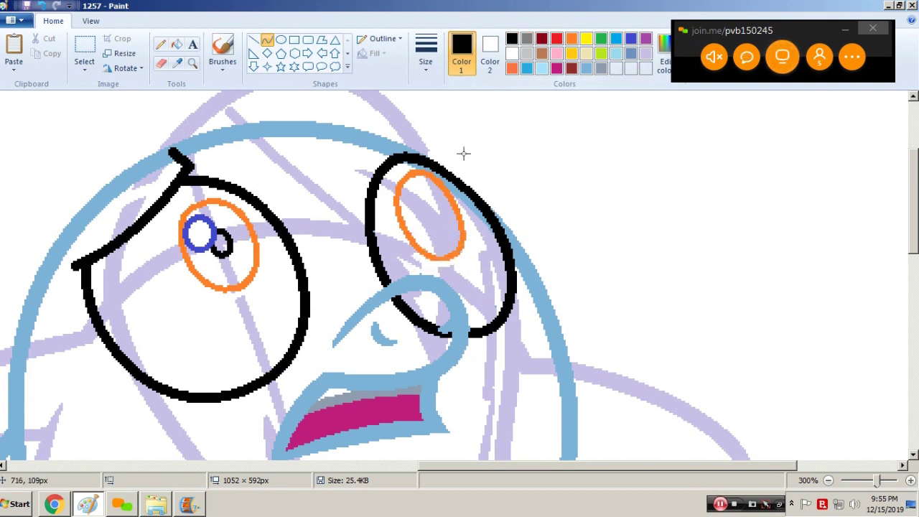
pyautogui.moveTo(424, 202)
pyautogui.mouseDown()
pyautogui.moveTo(434, 220)
pyautogui.moveTo(418, 215)
pyautogui.moveTo(430, 210)
pyautogui.moveTo(444, 224)
pyautogui.mouseUp()
pyautogui.click(423, 217)
pyautogui.click(420, 201)
# - Draw a blue highlight ellipse about 13 × 15 px beside the right eye's pupil and nudge it slightly right
pyautogui.click(630, 38)
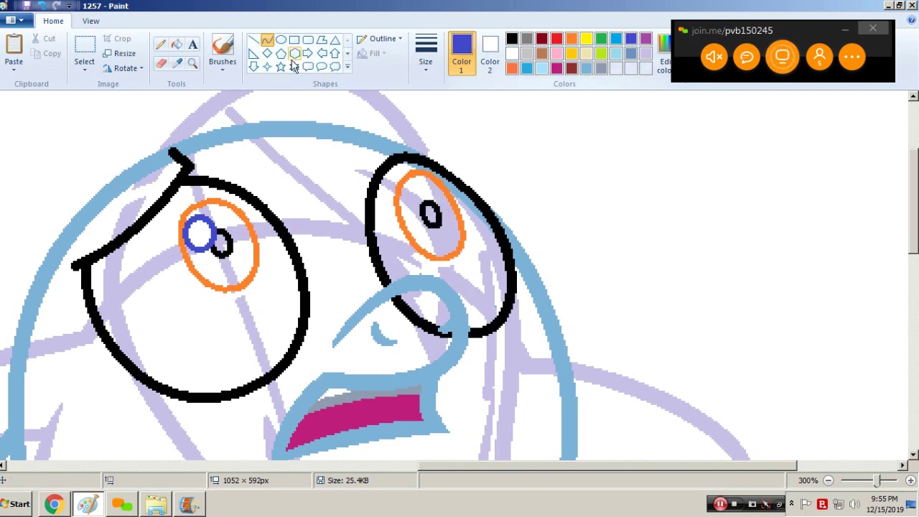
pyautogui.click(280, 40)
pyautogui.moveTo(421, 187); pyautogui.dragTo(396, 215)
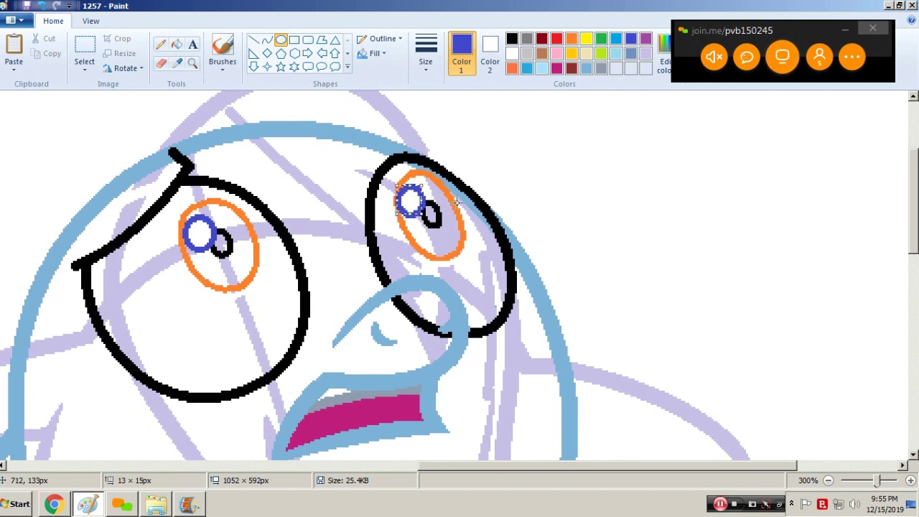
pyautogui.press('Right')
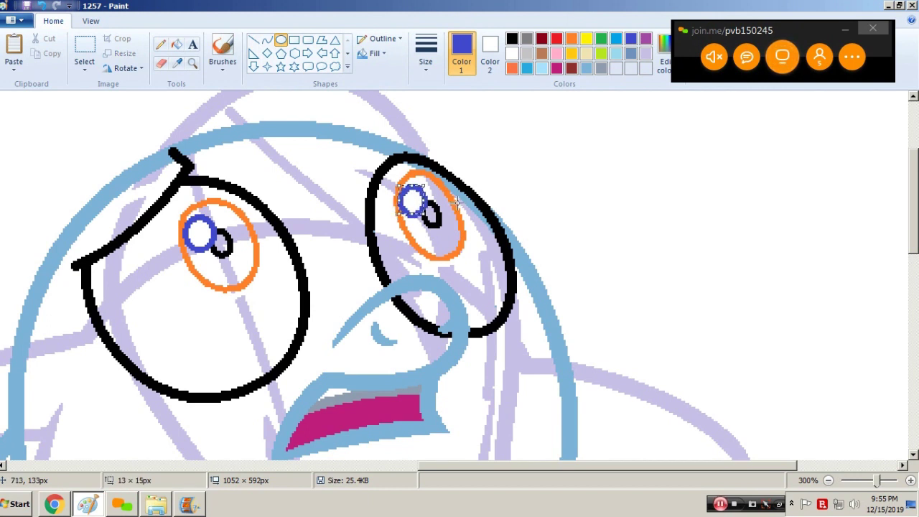
pyautogui.click(193, 63)
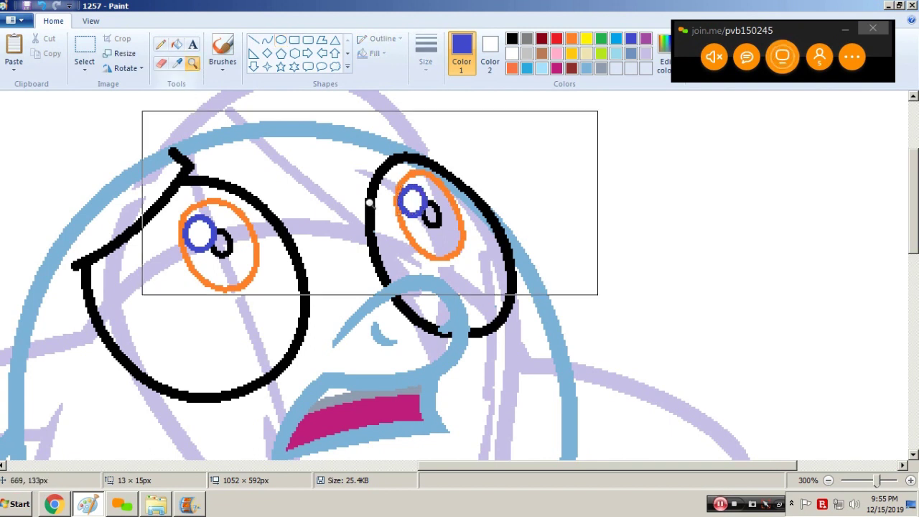
pyautogui.rightClick(414, 225)
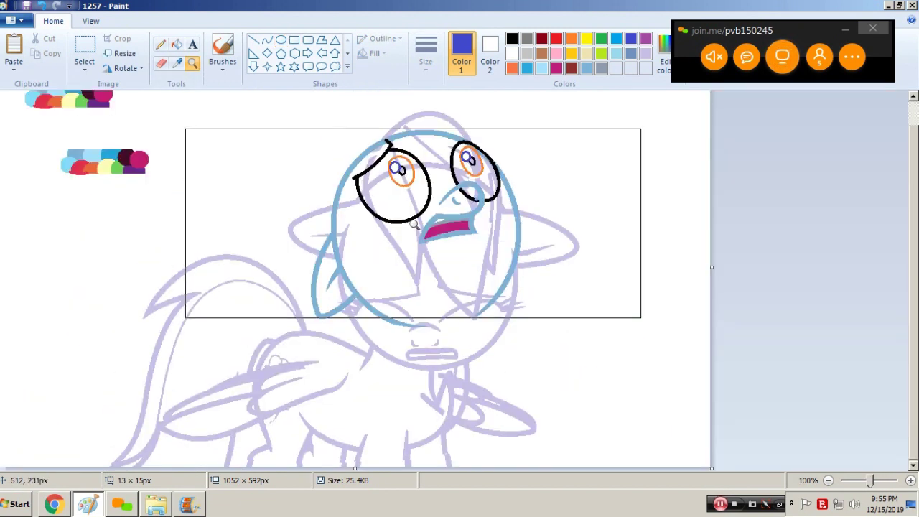
pyautogui.click(414, 225)
pyautogui.click(254, 39)
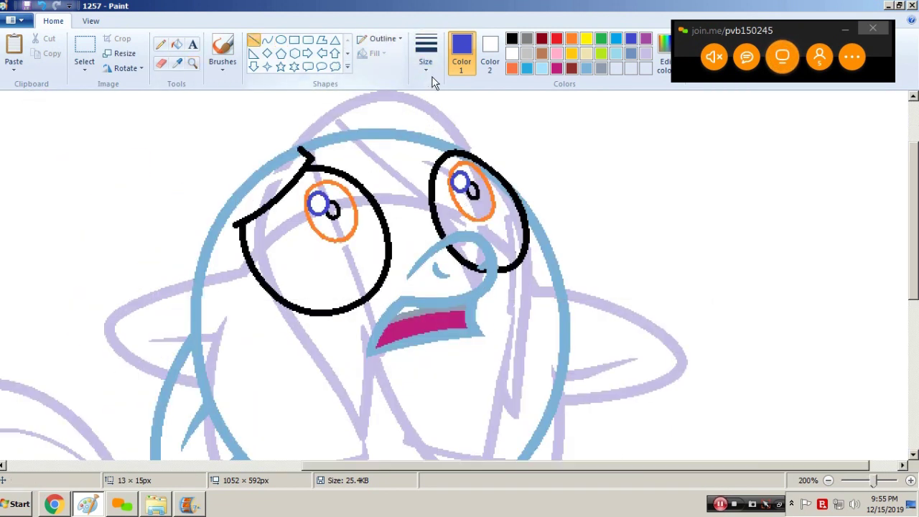
pyautogui.click(428, 76)
pyautogui.click(433, 104)
pyautogui.click(512, 38)
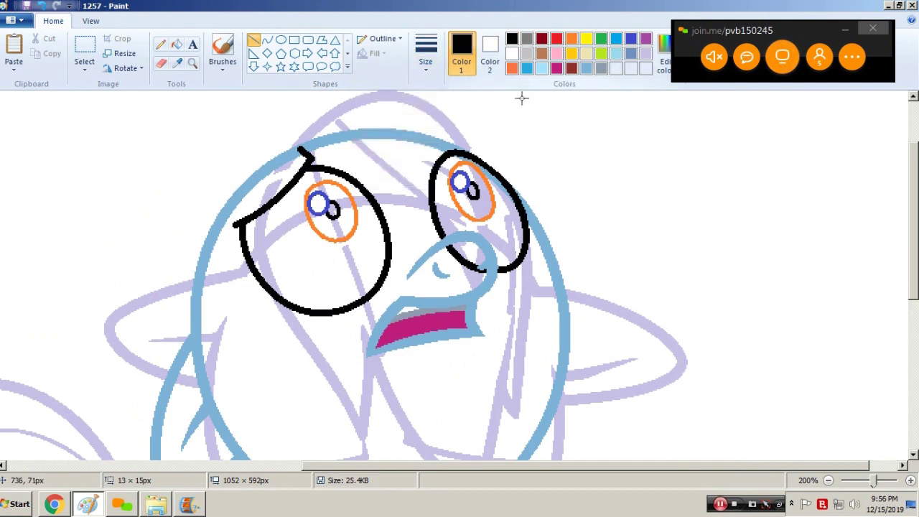
pyautogui.moveTo(466, 151); pyautogui.dragTo(479, 133)
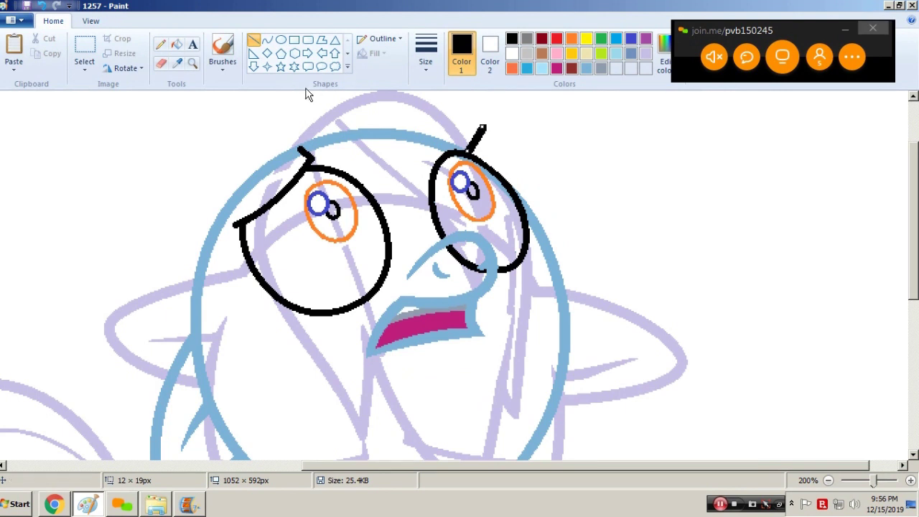
pyautogui.click(41, 6)
# - Draw a black upper eyelid curve about 24 × 3 px over the right eye and add a short tick at its inner end
pyautogui.click(267, 39)
pyautogui.click(425, 51)
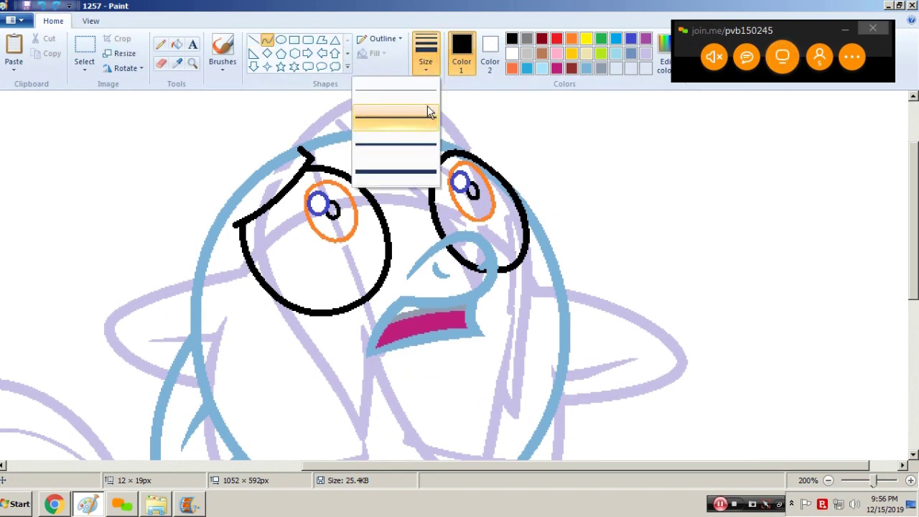
pyautogui.click(395, 144)
pyautogui.click(645, 38)
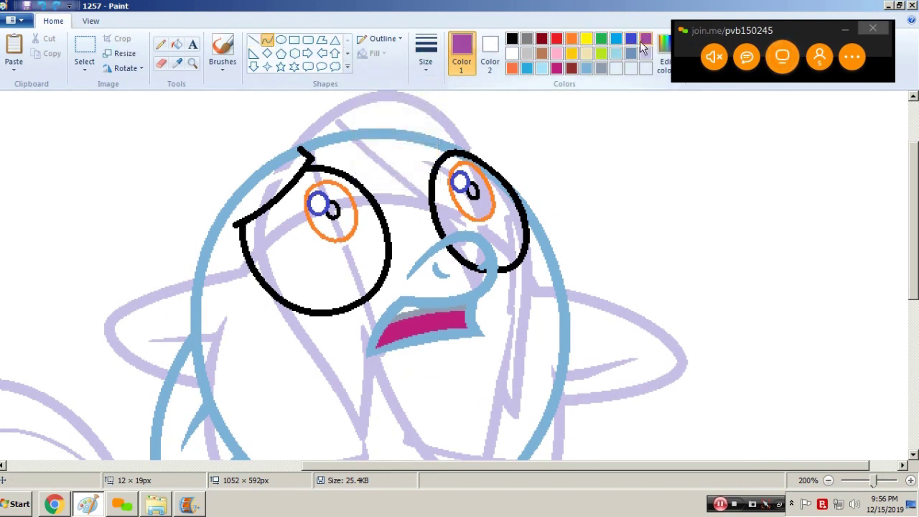
pyautogui.moveTo(434, 149)
pyautogui.mouseDown()
pyautogui.moveTo(476, 158)
pyautogui.moveTo(467, 153)
pyautogui.mouseUp()
pyautogui.click(511, 38)
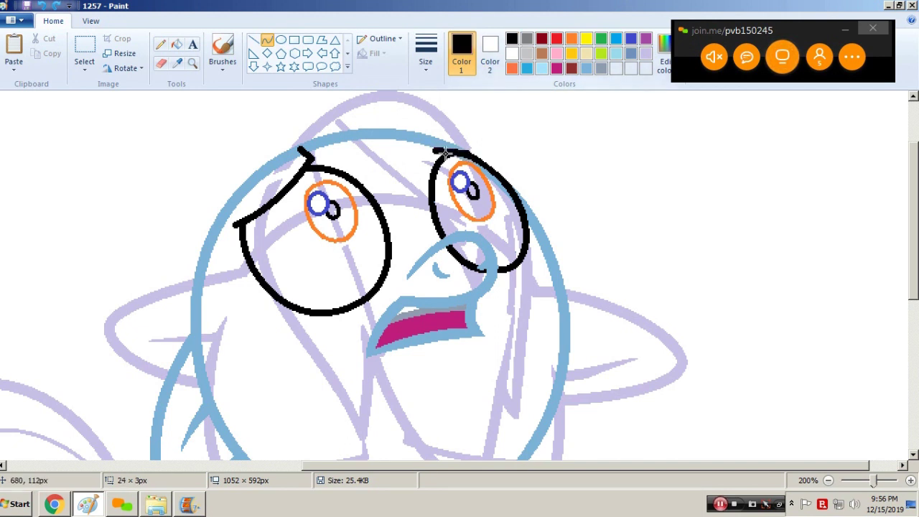
pyautogui.click(253, 39)
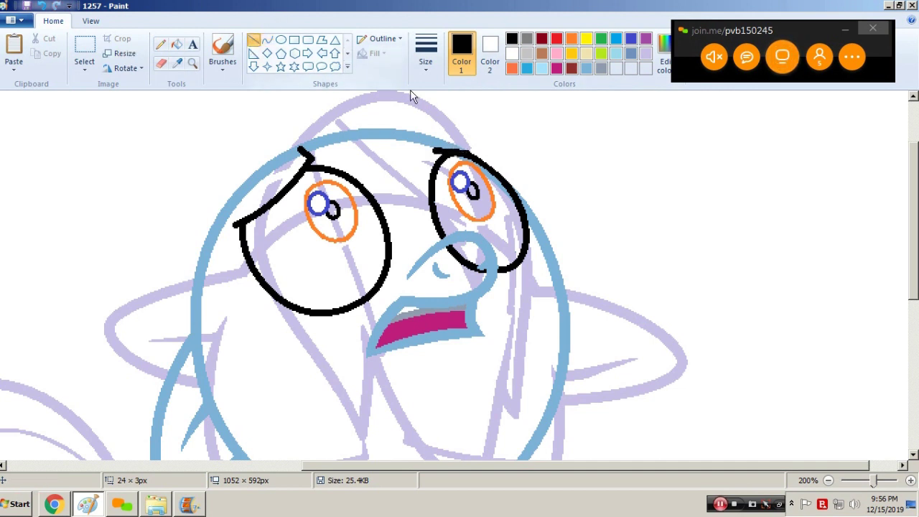
pyautogui.moveTo(431, 146); pyautogui.dragTo(434, 147)
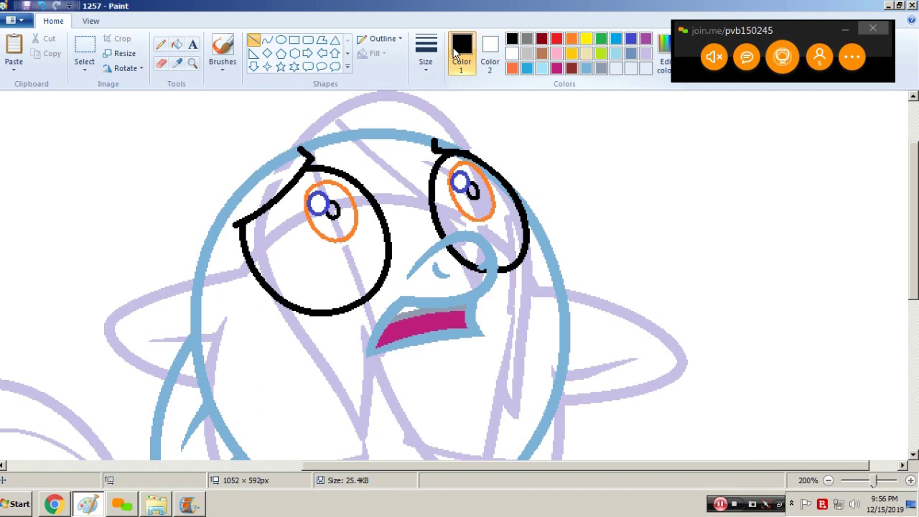
# - Draw black line eyelashes at the outer upper corner of the right eye, undoing the last surplus stroke
pyautogui.click(425, 54)
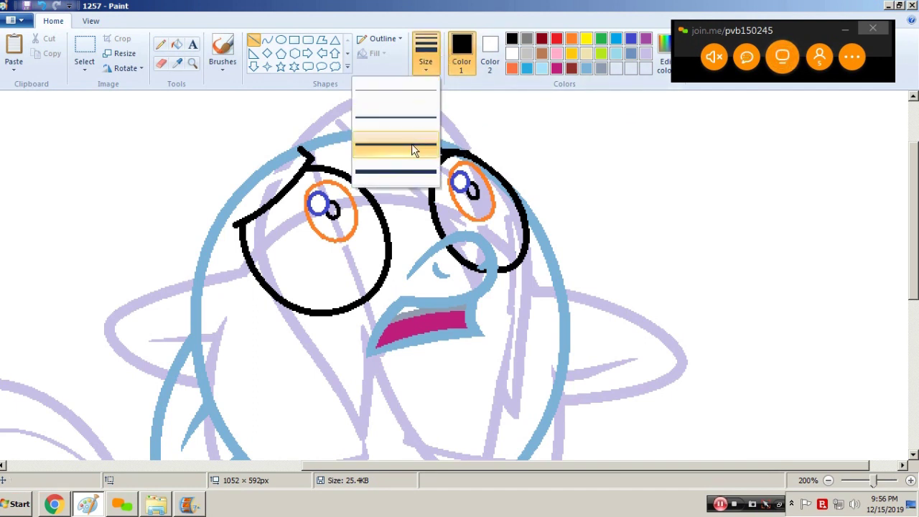
pyautogui.click(412, 149)
pyautogui.moveTo(467, 154)
pyautogui.mouseDown()
pyautogui.moveTo(532, 140)
pyautogui.moveTo(470, 148)
pyautogui.moveTo(508, 145)
pyautogui.moveTo(489, 157)
pyautogui.moveTo(524, 155)
pyautogui.moveTo(514, 167)
pyautogui.moveTo(529, 163)
pyautogui.mouseUp()
pyautogui.click(569, 138)
pyautogui.hotkey('ctrl', 'z')
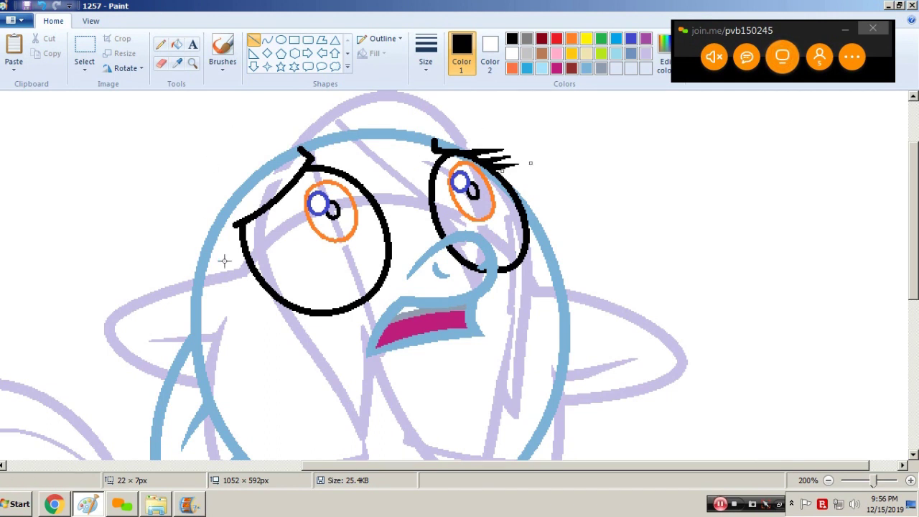
# - Draw three tapered black eyelashes at the outer corner of the left eye, extending outward from the eyelid
pyautogui.moveTo(237, 223); pyautogui.dragTo(207, 232)
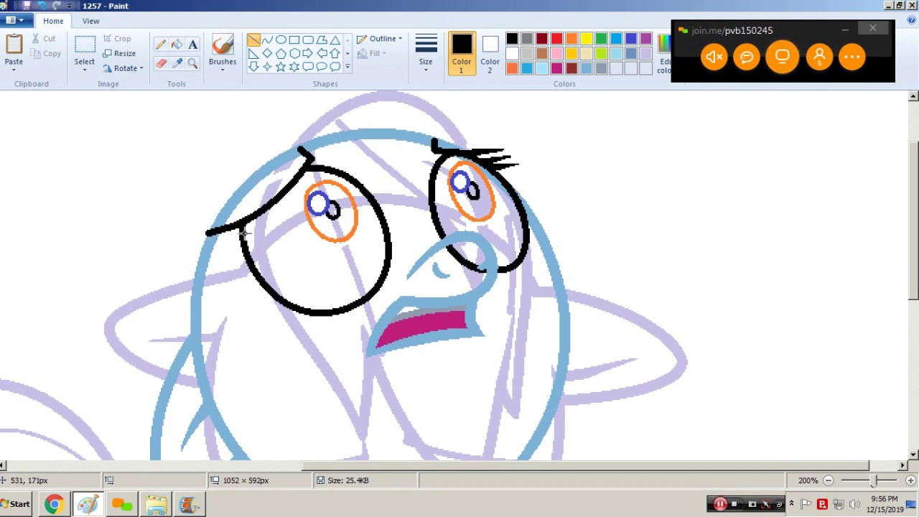
pyautogui.moveTo(234, 230); pyautogui.dragTo(208, 246)
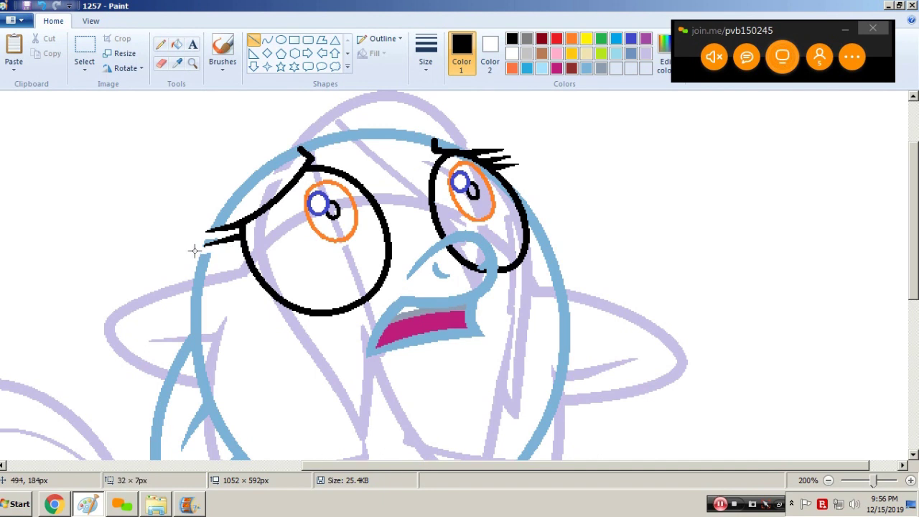
pyautogui.moveTo(242, 241); pyautogui.dragTo(207, 261)
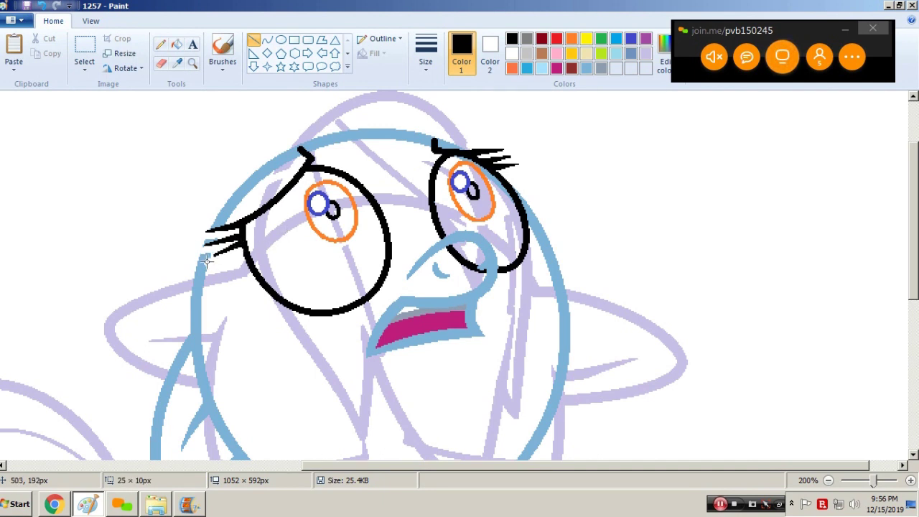
# - Try filling the blue head outline with white after sampling its blue colour, and undo the fill
pyautogui.click(177, 43)
pyautogui.click(178, 63)
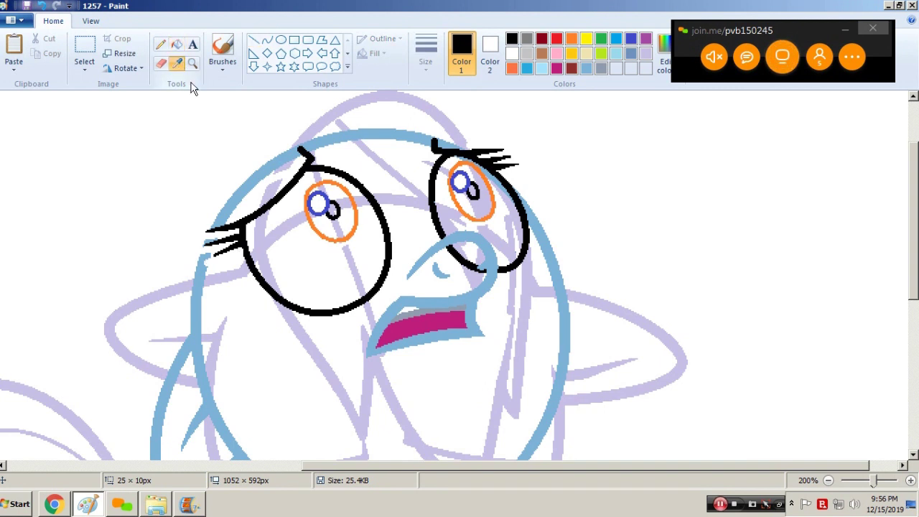
pyautogui.click(238, 192)
pyautogui.click(203, 198)
pyautogui.rightClick(203, 198)
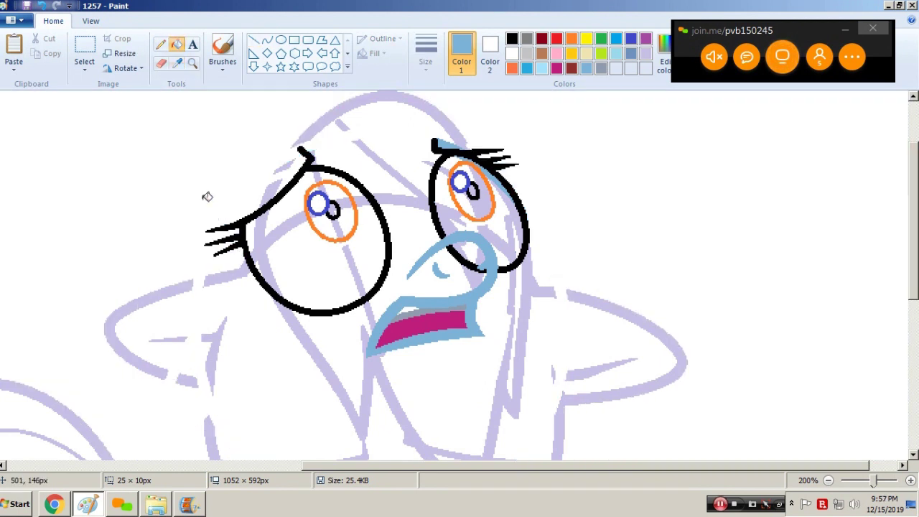
pyautogui.hotkey('ctrl', 'a')
pyautogui.hotkey('ctrl', 'z')
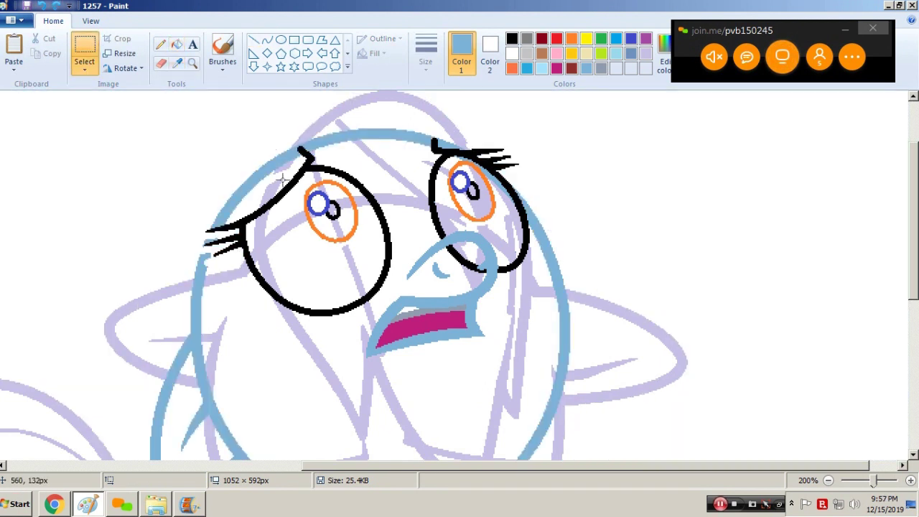
pyautogui.hotkey('ctrl', 'a')
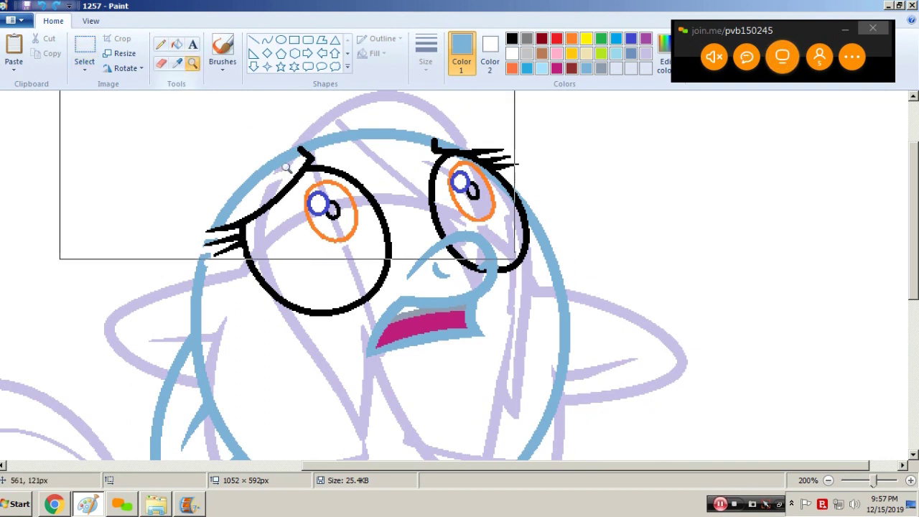
pyautogui.scroll(-1, 283, 170)
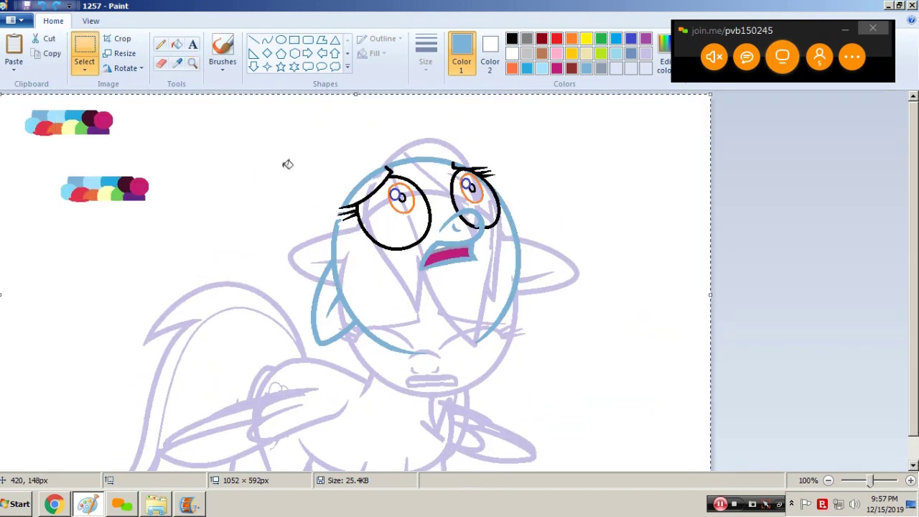
# - Try closing the gap in the head outline beside the left eyelashes with a blue curve about 13 × 31 px, and undo it
pyautogui.click(192, 62)
pyautogui.click(395, 229)
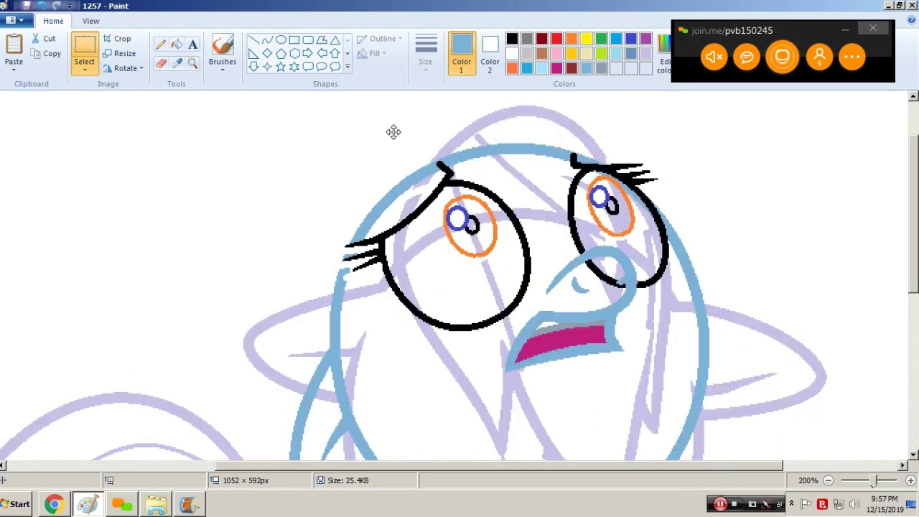
pyautogui.click(266, 39)
pyautogui.click(440, 72)
pyautogui.click(391, 144)
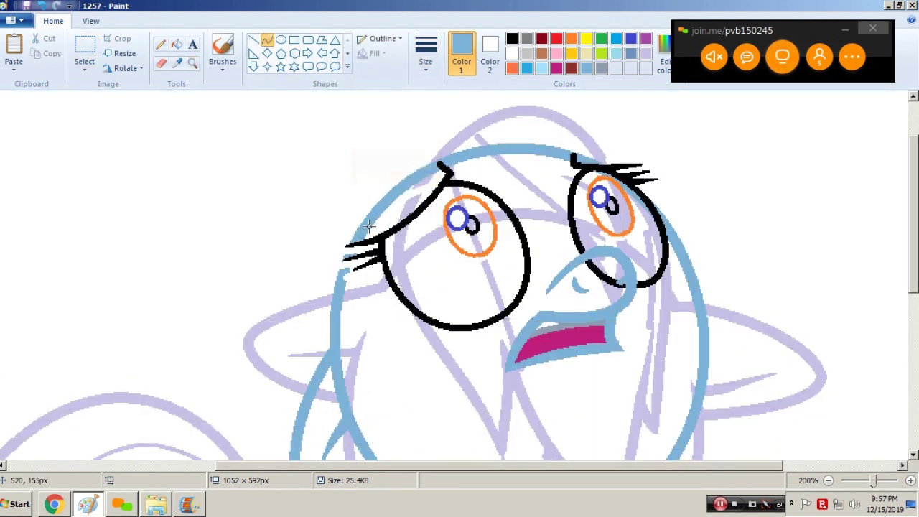
pyautogui.moveTo(356, 238); pyautogui.dragTo(341, 285)
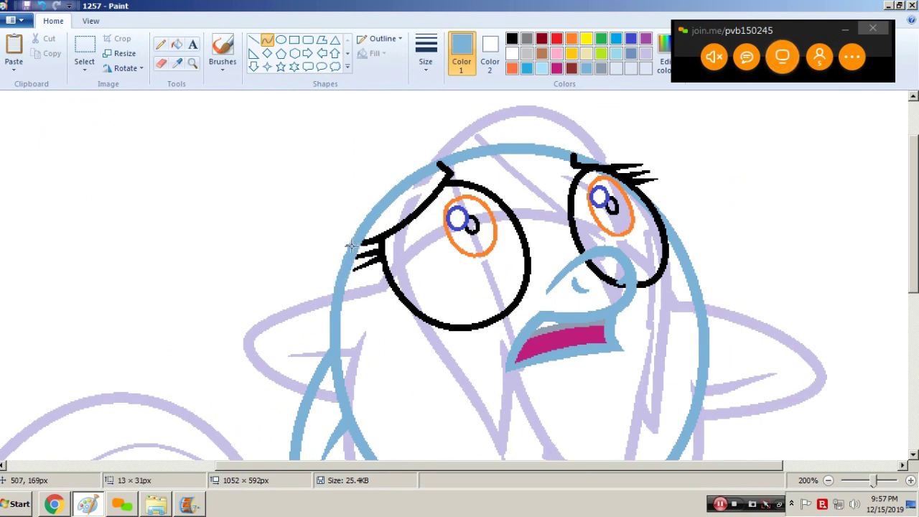
pyautogui.click(348, 250)
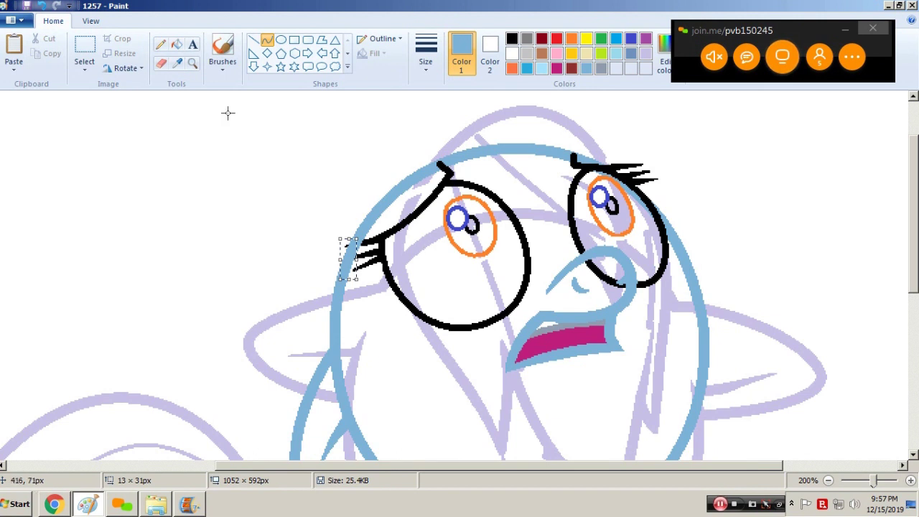
pyautogui.hotkey('ctrl', 'z')
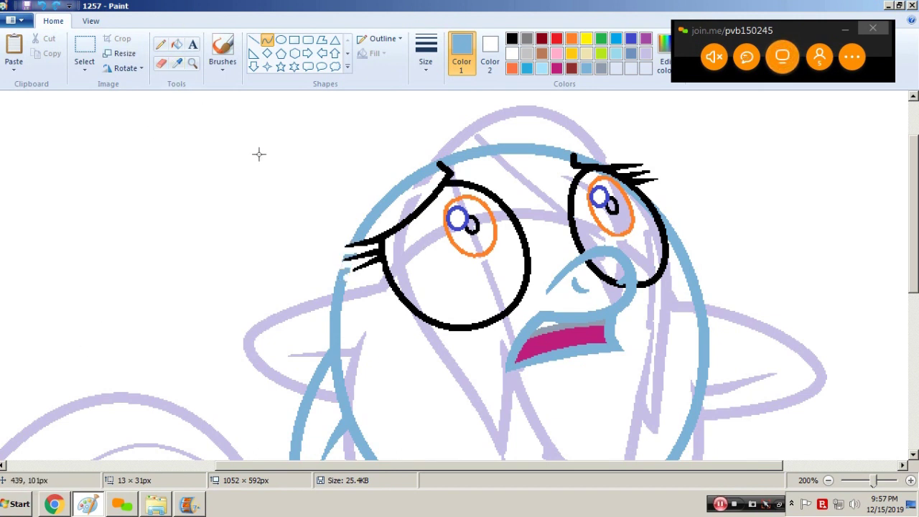
# - Erase the blue head outline by filling it with white
pyautogui.hotkey('ctrl', 'z')
pyautogui.hotkey('ctrl', 'y')
pyautogui.hotkey('ctrl', 'y')
pyautogui.click(178, 46)
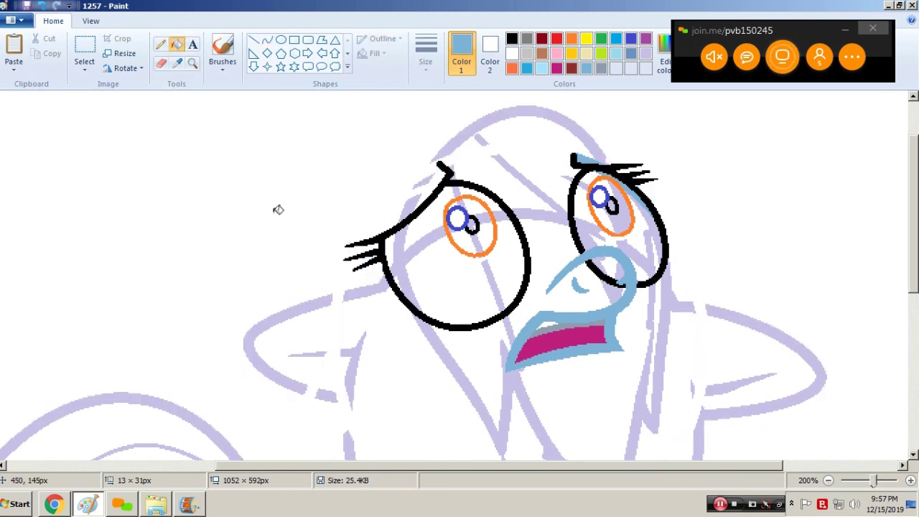
# - Select the whole picture and undo the white fill that erased the blue head outline
pyautogui.hotkey('ctrl', 'a')
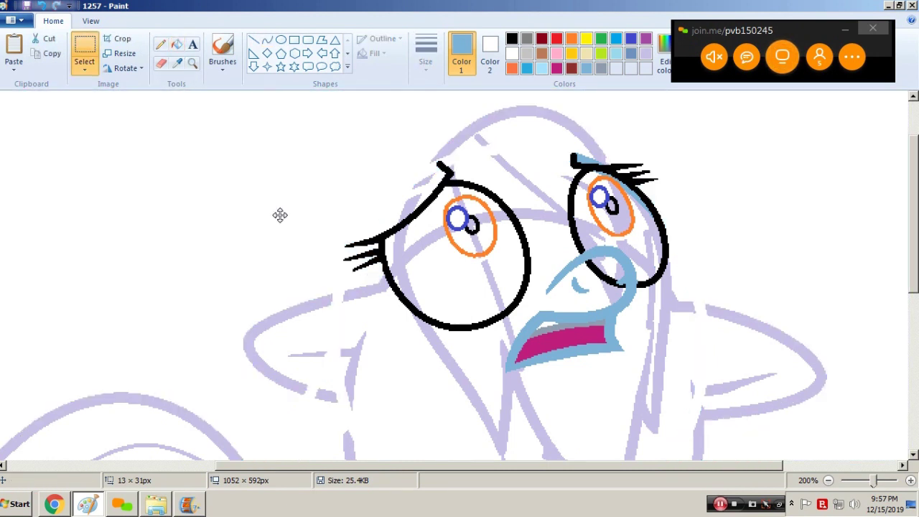
pyautogui.hotkey('ctrl', 'z')
pyautogui.hotkey('ctrl', 'z')
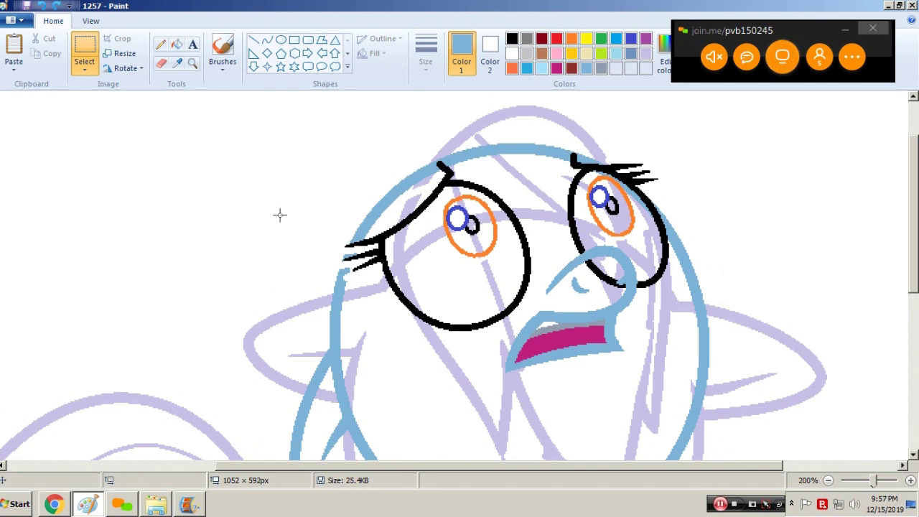
# - Bridge the gap in the head outline across the left eyelashes with thin blue line segments along both of its edges
pyautogui.click(192, 63)
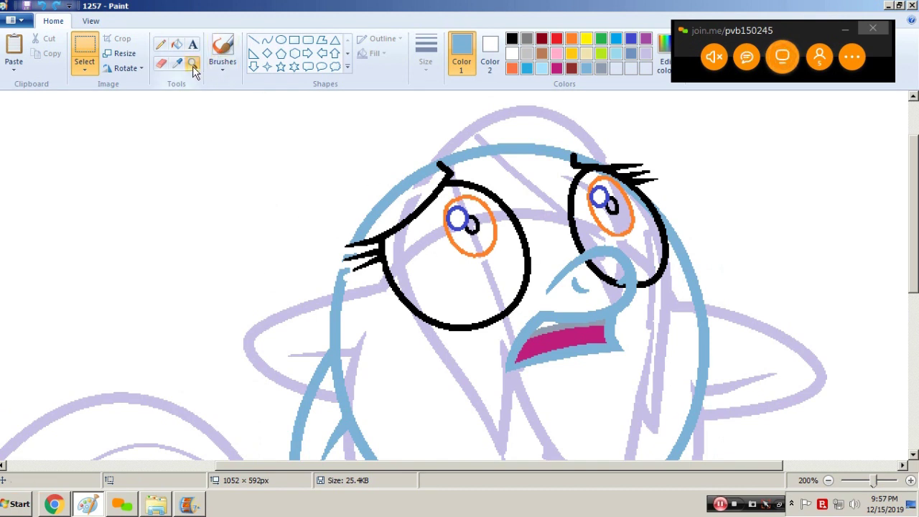
pyautogui.click(413, 264)
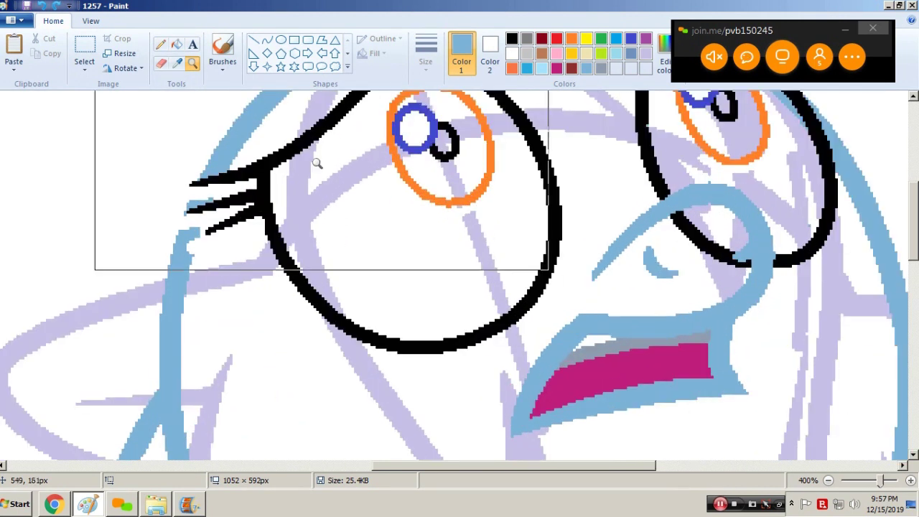
pyautogui.click(267, 40)
pyautogui.click(426, 54)
pyautogui.click(420, 92)
pyautogui.click(253, 40)
pyautogui.moveTo(191, 251); pyautogui.dragTo(192, 233)
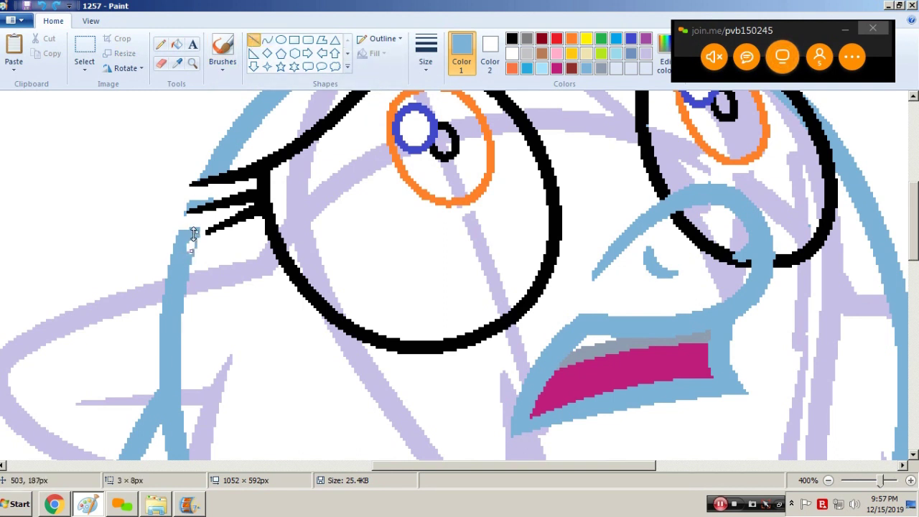
pyautogui.click(179, 232)
pyautogui.click(206, 182)
pyautogui.moveTo(189, 201)
pyautogui.mouseDown()
pyautogui.moveTo(195, 188)
pyautogui.moveTo(219, 185)
pyautogui.mouseUp()
pyautogui.click(232, 185)
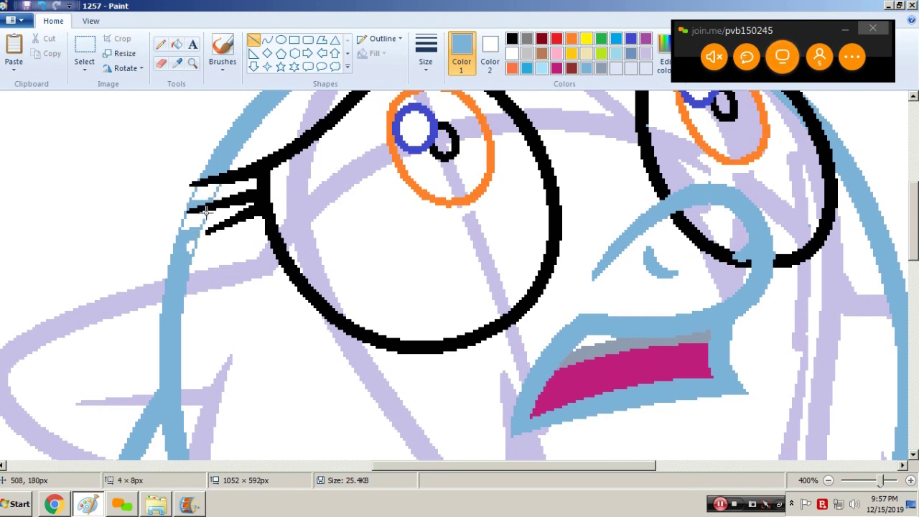
# - Fill the space between the thin lines among the left eyelashes with the outline's blue
pyautogui.click(176, 44)
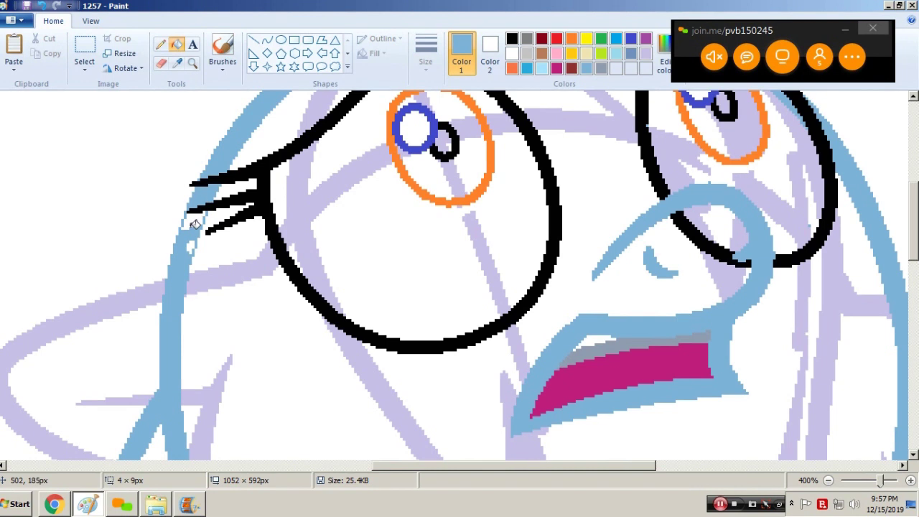
pyautogui.click(192, 64)
pyautogui.rightClick(296, 175)
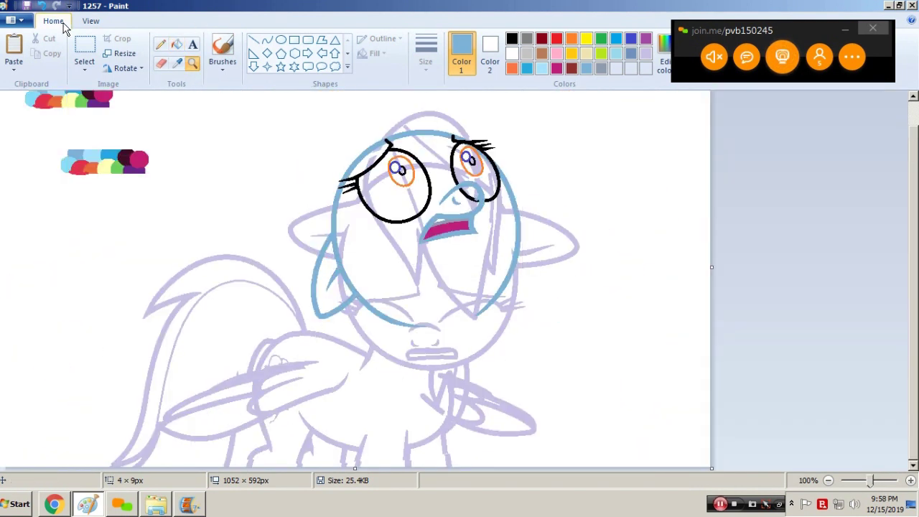
pyautogui.scroll(1, 421, 153)
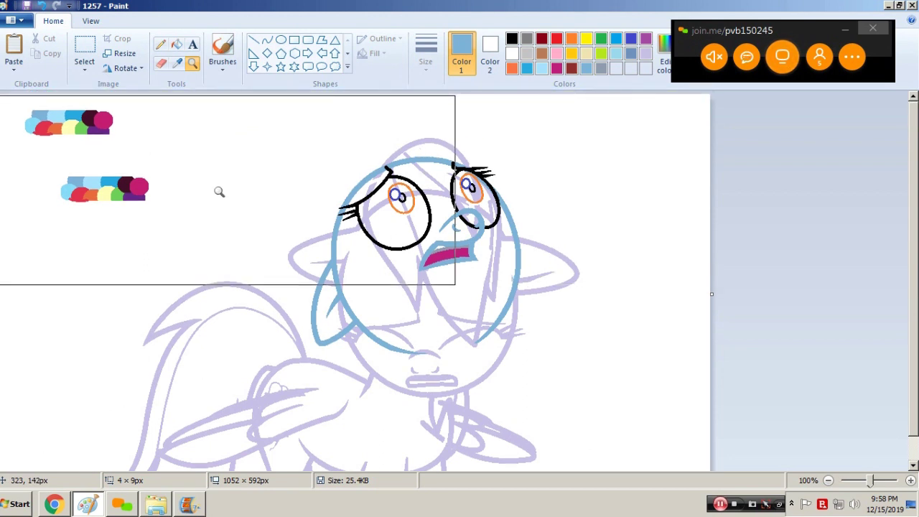
# - Clear the lilac base sketch outside the head by filling the background and sketch areas with lilac and white
pyautogui.click(177, 45)
pyautogui.click(648, 53)
pyautogui.click(557, 215)
pyautogui.rightClick(556, 215)
pyautogui.click(557, 215)
pyautogui.rightClick(556, 214)
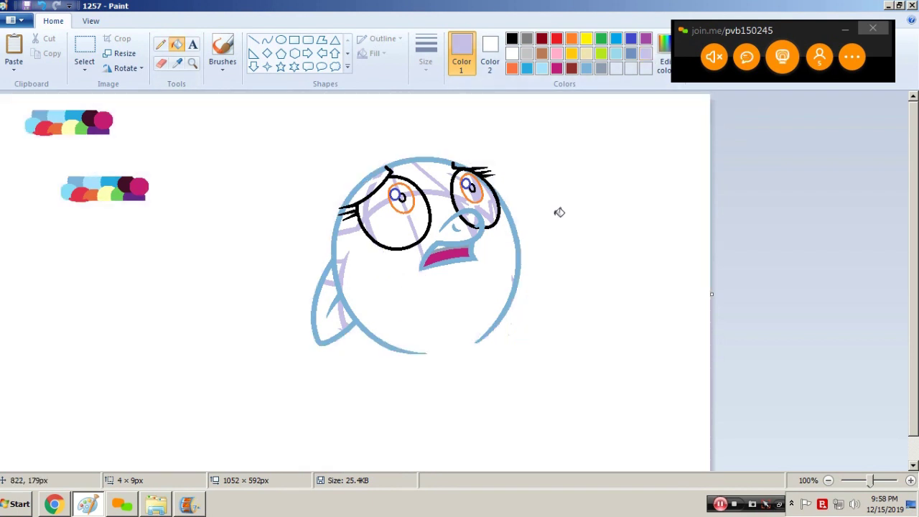
# - Copy the whole cleared picture and bring back the lilac base sketch by undoing the fills
pyautogui.hotkey('ctrl', 'a')
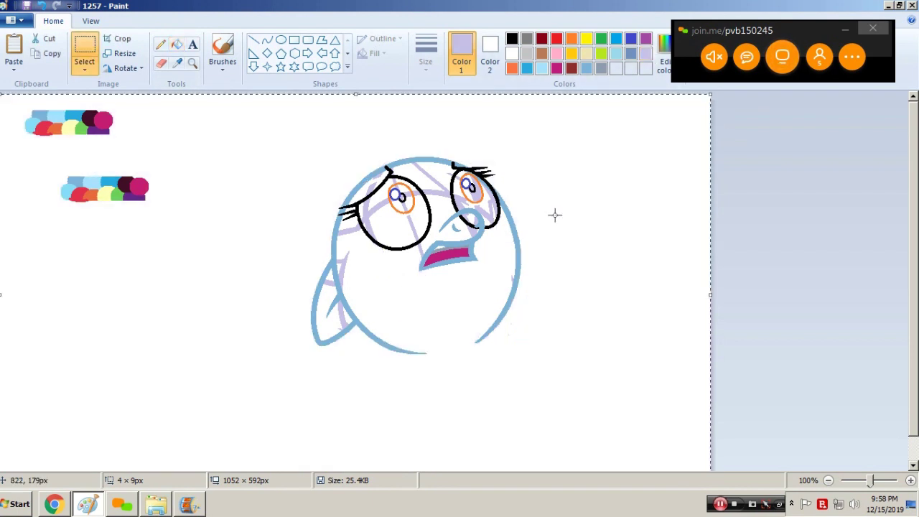
pyautogui.hotkey('ctrl', 'z')
pyautogui.hotkey('ctrl', 'z')
# - Draw a thick bright blue mane curve from the lower middle of the face up to just outside the left eyelashes
pyautogui.click(267, 41)
pyautogui.click(425, 50)
pyautogui.click(416, 168)
pyautogui.click(527, 68)
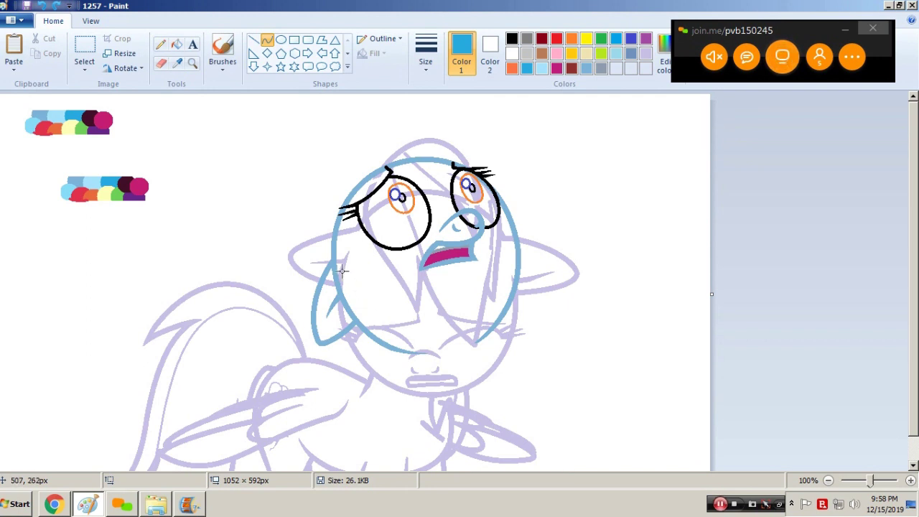
pyautogui.moveTo(402, 313); pyautogui.dragTo(314, 203)
pyautogui.moveTo(357, 258); pyautogui.dragTo(326, 260)
pyautogui.click(336, 194)
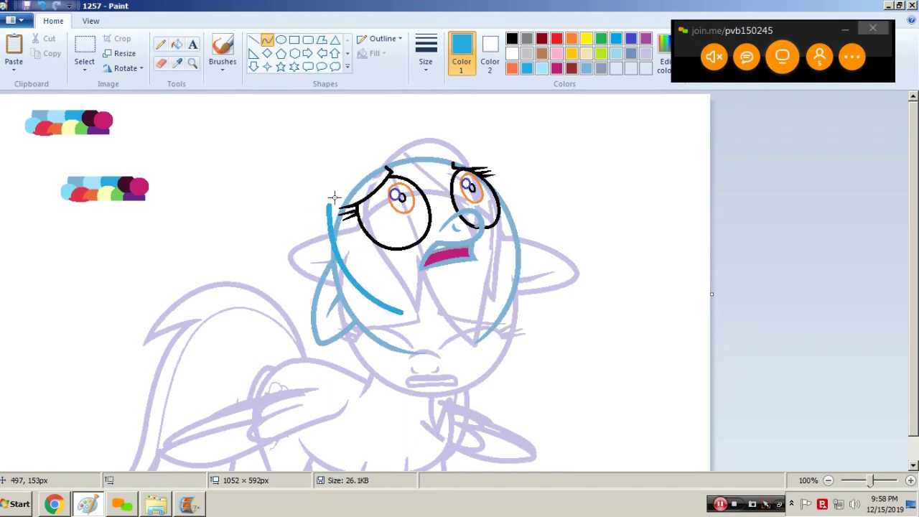
# - Draw two pointed bright blue mane tufts beside the left eyelashes and above the left eyebrow using curves
pyautogui.moveTo(330, 205)
pyautogui.mouseDown()
pyautogui.moveTo(354, 242)
pyautogui.moveTo(333, 216)
pyautogui.moveTo(343, 234)
pyautogui.moveTo(363, 152)
pyautogui.moveTo(340, 213)
pyautogui.moveTo(337, 181)
pyautogui.mouseUp()
pyautogui.click(416, 161)
pyautogui.moveTo(363, 152); pyautogui.dragTo(362, 192)
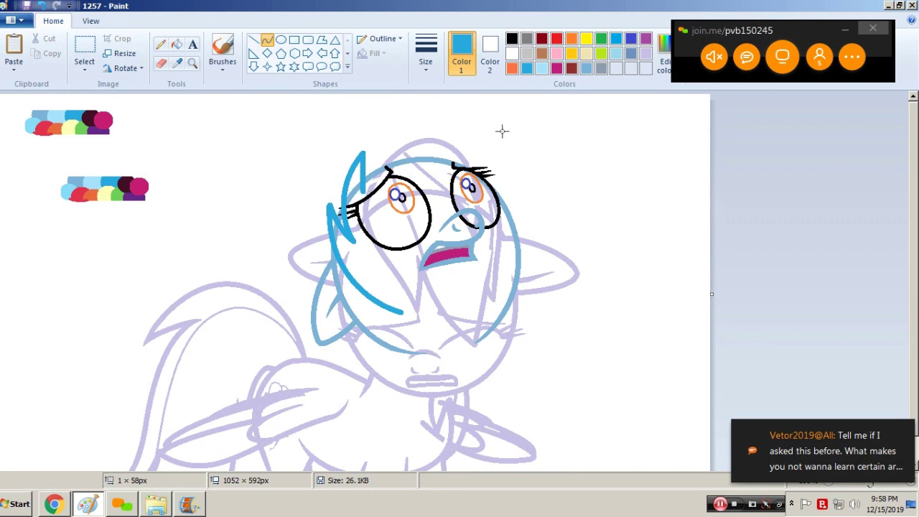
# - Reply in the join.me chat "Because I don't care about being like everyone else." and "And I'm just used to Paint.", and close the chat
pyautogui.click(751, 57)
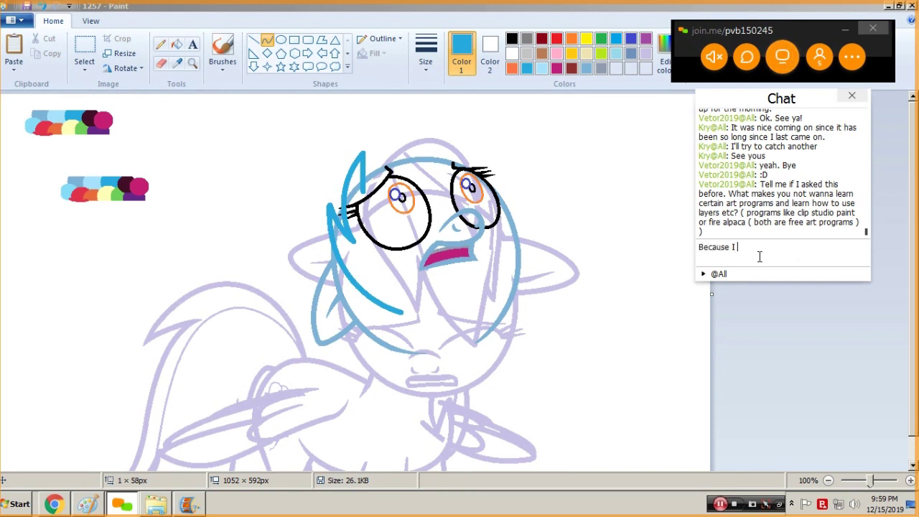
pyautogui.write('care.about being')
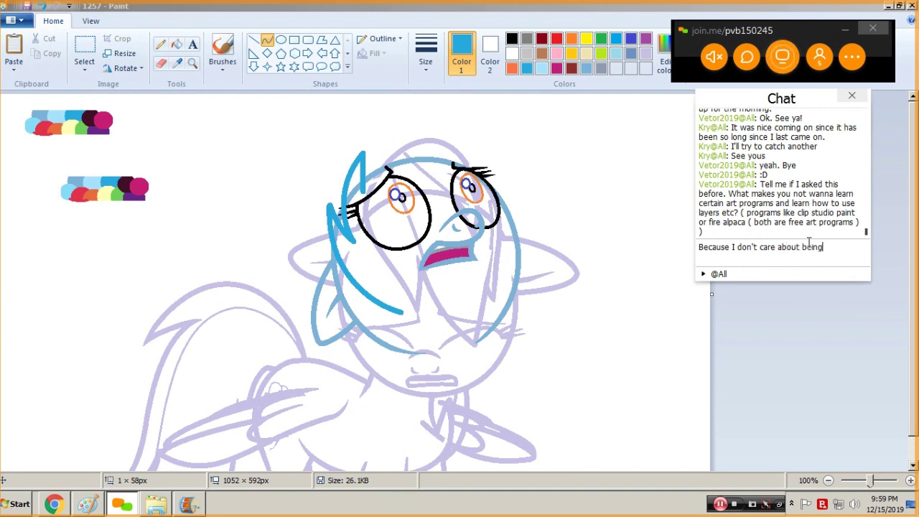
pyautogui.write(' like everyone else.')
pyautogui.press('Return')
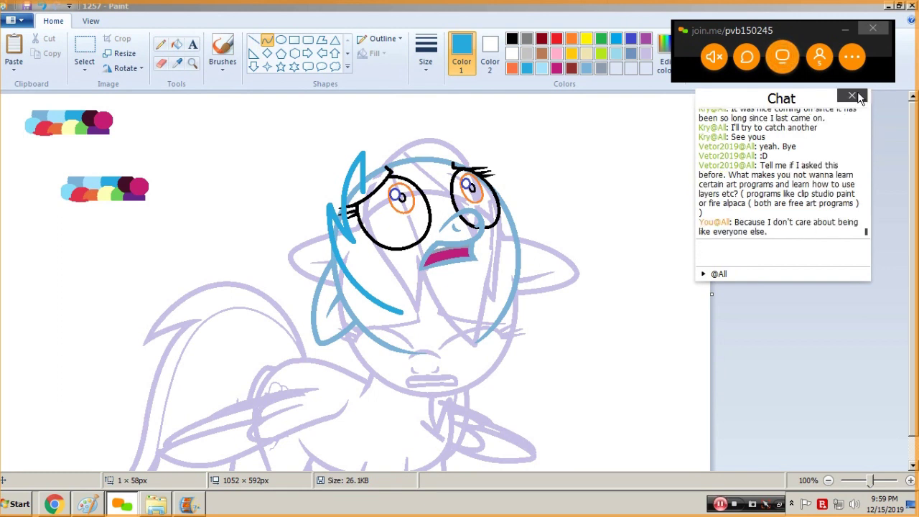
pyautogui.write("And I'm just used to Paint.")
pyautogui.press('Return')
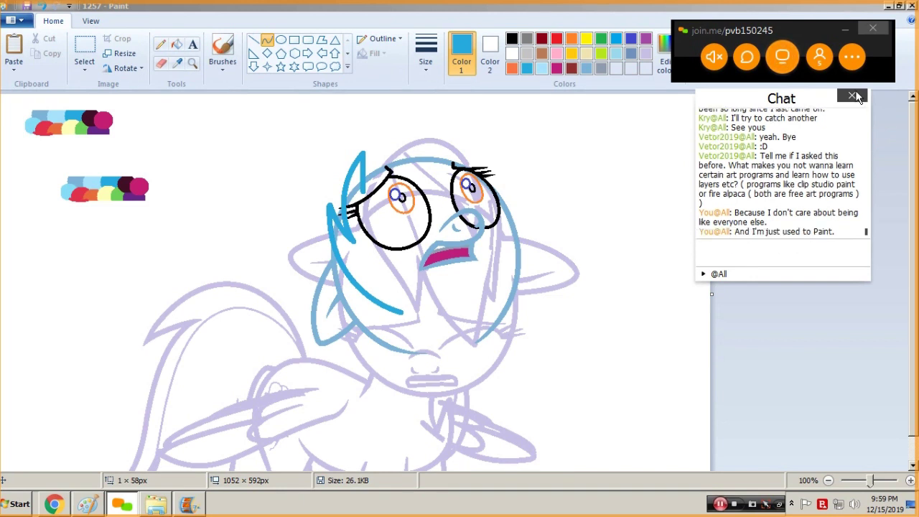
pyautogui.click(854, 97)
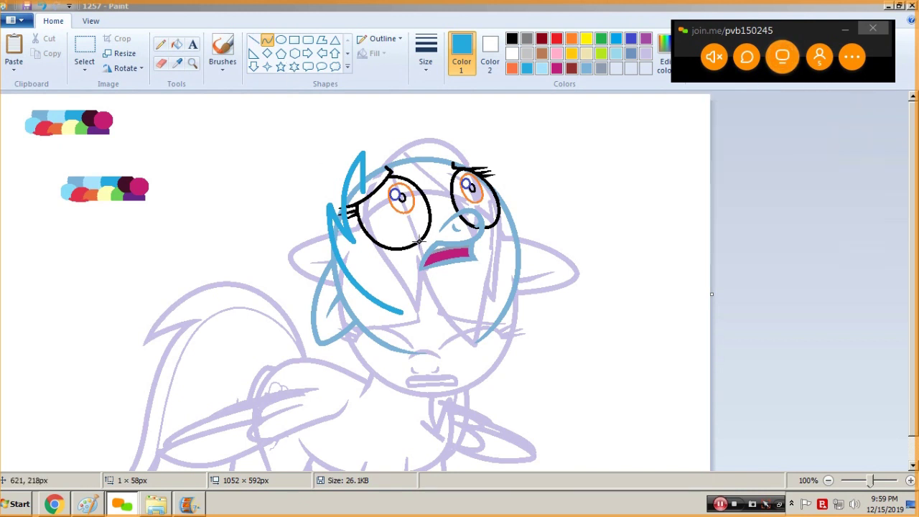
# - Trim the outer edges of the two mane tufts and the cheek curve with white curves to sharpen their points
pyautogui.moveTo(370, 165)
pyautogui.mouseDown()
pyautogui.moveTo(361, 164)
pyautogui.moveTo(358, 186)
pyautogui.moveTo(385, 137)
pyautogui.mouseUp()
pyautogui.click(359, 185)
pyautogui.moveTo(357, 167)
pyautogui.mouseDown()
pyautogui.moveTo(338, 171)
pyautogui.moveTo(349, 144)
pyautogui.mouseUp()
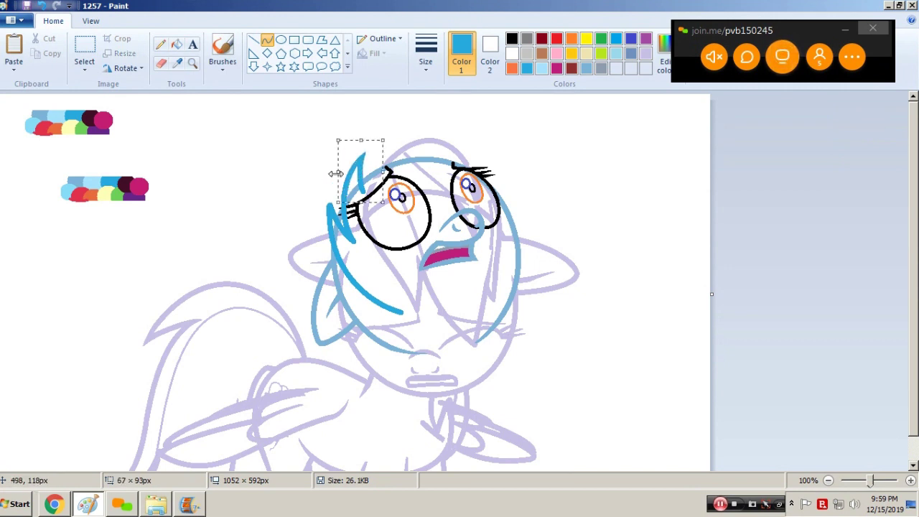
pyautogui.moveTo(347, 282); pyautogui.dragTo(335, 188)
pyautogui.moveTo(337, 243); pyautogui.dragTo(317, 221)
pyautogui.click(420, 166)
# - Draw a bright blue forelock curve from the upper tuft over the top of the head, and undo the trial strokes at its tip
pyautogui.moveTo(361, 191)
pyautogui.mouseDown()
pyautogui.moveTo(440, 138)
pyautogui.moveTo(469, 144)
pyautogui.mouseUp()
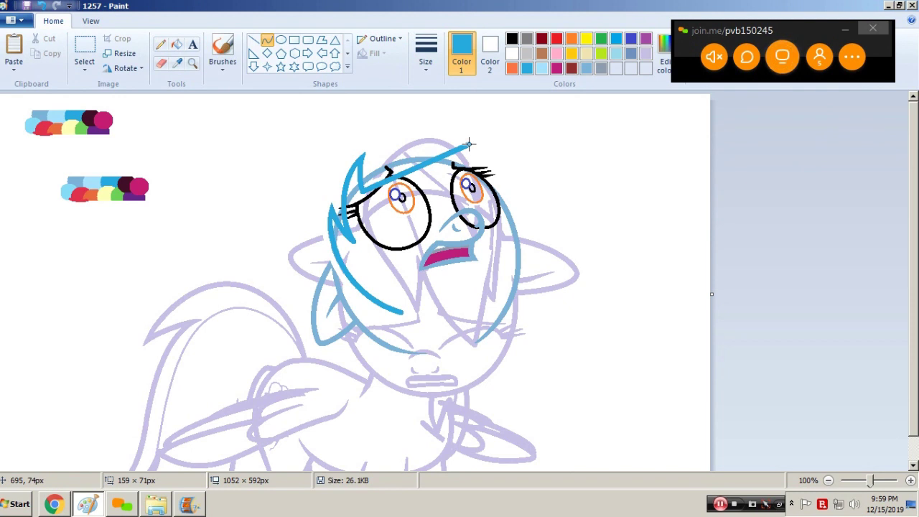
pyautogui.moveTo(399, 179); pyautogui.dragTo(441, 203)
pyautogui.click(507, 133)
pyautogui.moveTo(461, 149); pyautogui.dragTo(450, 174)
pyautogui.click(451, 144)
pyautogui.hotkey('ctrl', 'z')
pyautogui.hotkey('ctrl', 'z')
# - Draw the forelock's front strand from its tip down along the inner side of the right eye, shaping it with curves
pyautogui.moveTo(466, 132)
pyautogui.mouseDown()
pyautogui.moveTo(448, 177)
pyautogui.moveTo(455, 196)
pyautogui.moveTo(456, 140)
pyautogui.moveTo(432, 201)
pyautogui.mouseUp()
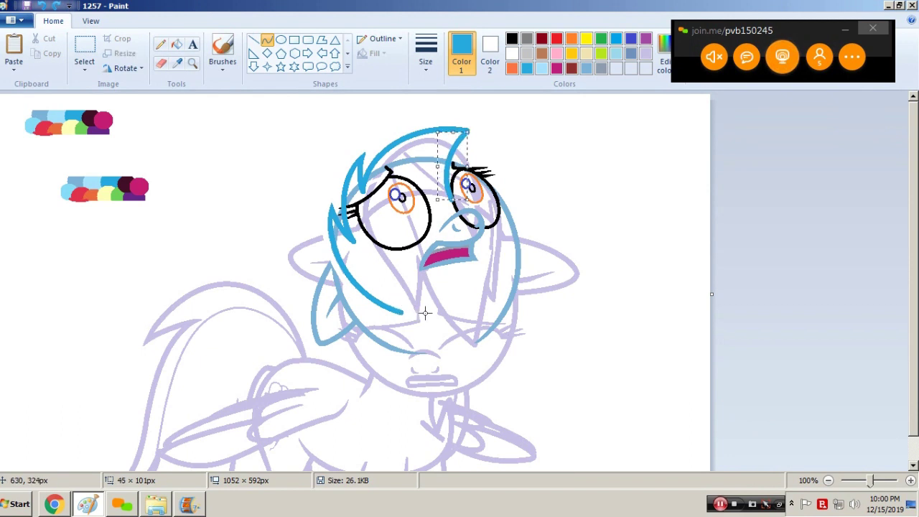
pyautogui.moveTo(452, 226); pyautogui.dragTo(451, 209)
pyautogui.click(533, 200)
pyautogui.moveTo(457, 161)
pyautogui.mouseDown()
pyautogui.moveTo(472, 133)
pyautogui.moveTo(460, 148)
pyautogui.mouseUp()
pyautogui.click(466, 140)
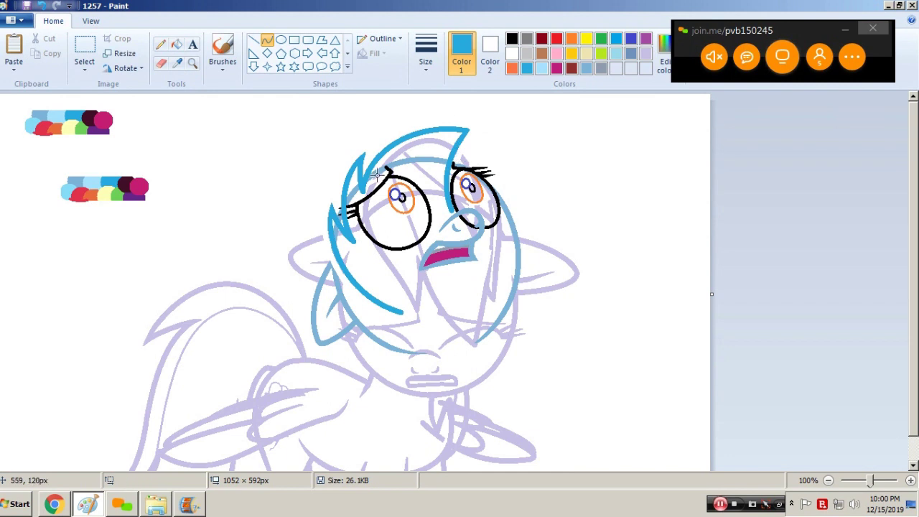
# - Paste the copied picture over the drawing so the eyes, eyelashes and head outline lie in front of the mane
pyautogui.click(84, 48)
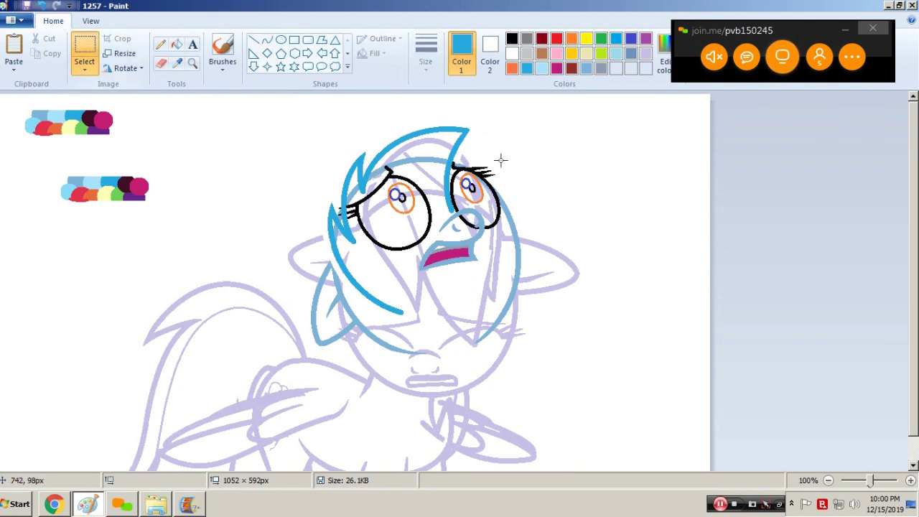
pyautogui.hotkey('ctrl', 'a')
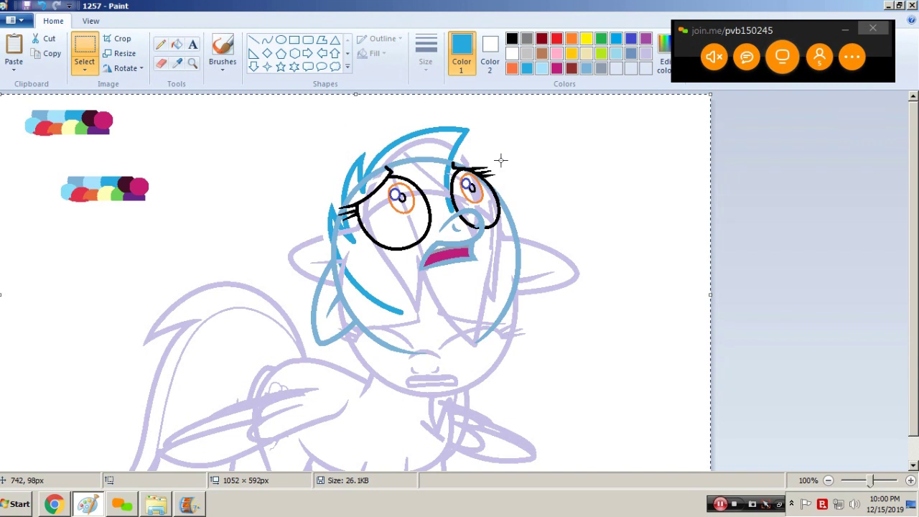
# - Try erasing the bright blue mane pieces inside the head outline by filling them with white, and undo the fills
pyautogui.click(177, 44)
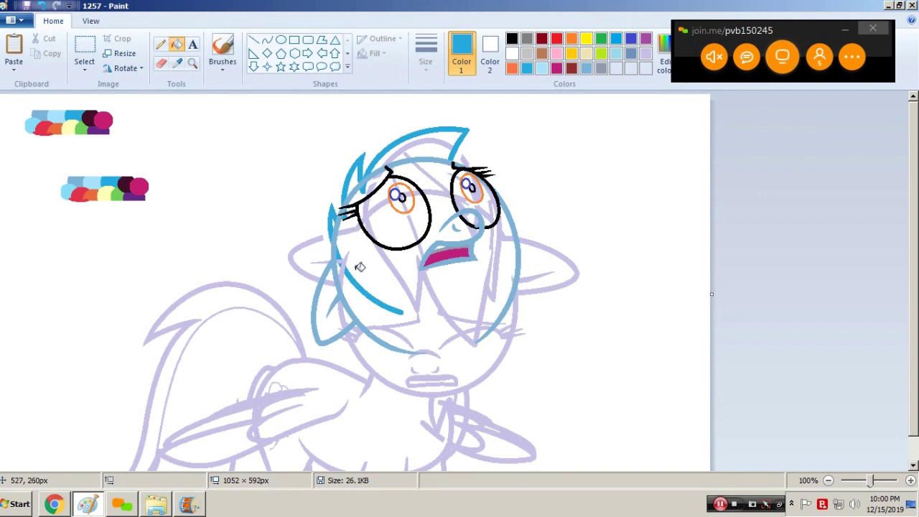
pyautogui.hotkey('ctrl', 'z')
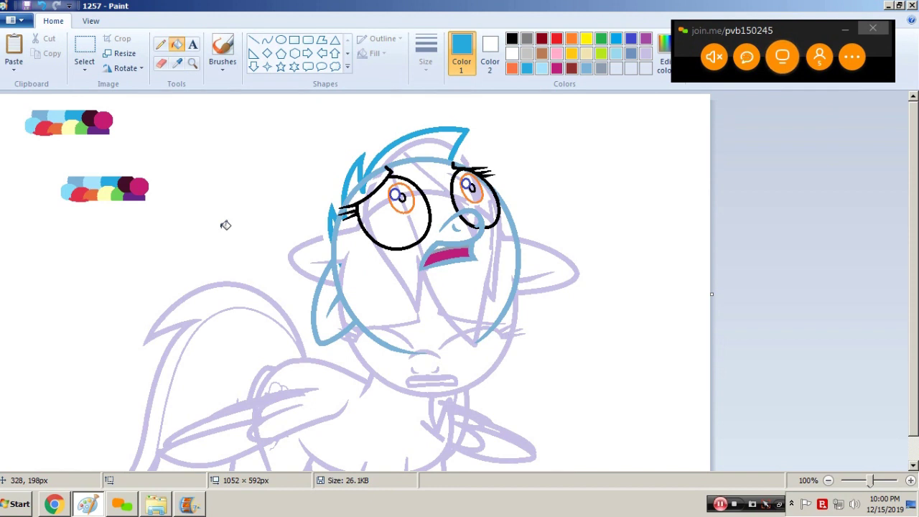
pyautogui.hotkey('ctrl', 'y')
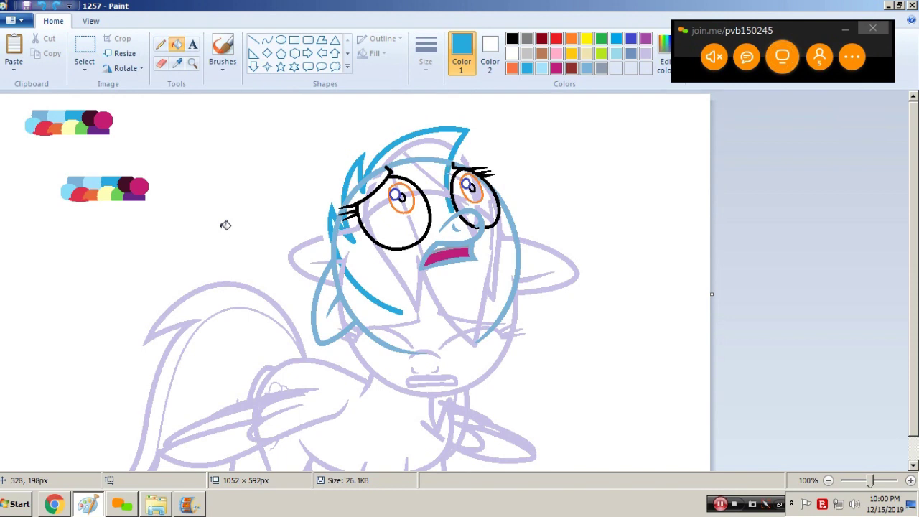
# - Paint over the lilac lines crossing the lower left mane tuft and the cheek curve in bright blue with the Pencil
pyautogui.click(192, 63)
pyautogui.click(381, 248)
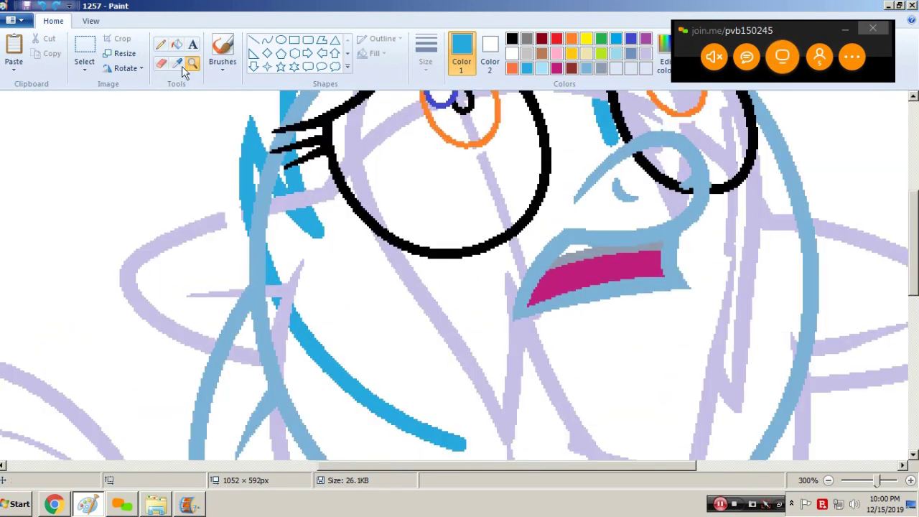
pyautogui.click(160, 45)
pyautogui.click(426, 51)
pyautogui.moveTo(291, 176); pyautogui.dragTo(302, 210)
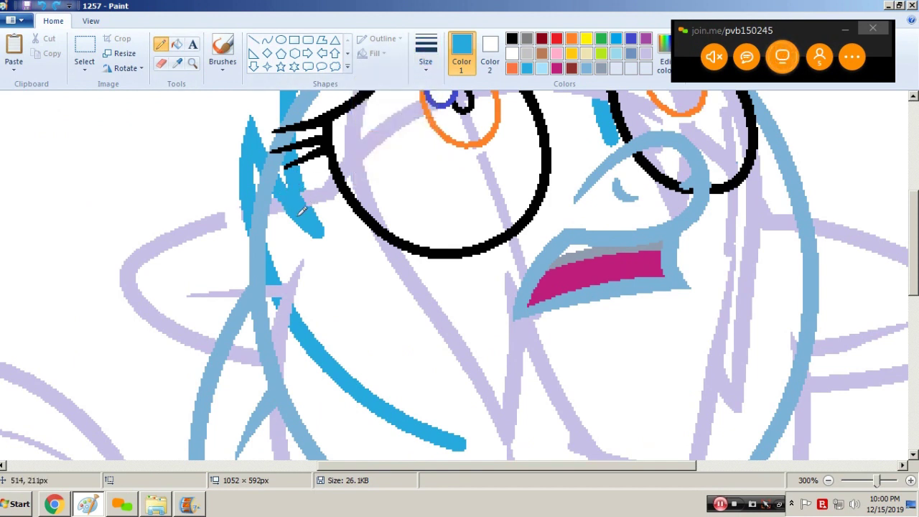
pyautogui.moveTo(273, 288)
pyautogui.mouseDown()
pyautogui.moveTo(287, 320)
pyautogui.moveTo(283, 299)
pyautogui.mouseUp()
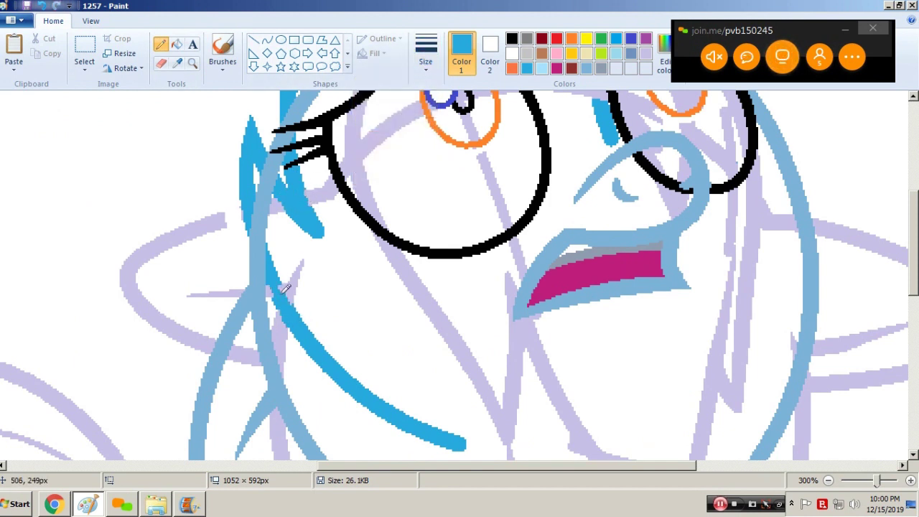
# - Return to the full view of the drawing and save the picture
pyautogui.scroll(3, 296, 304)
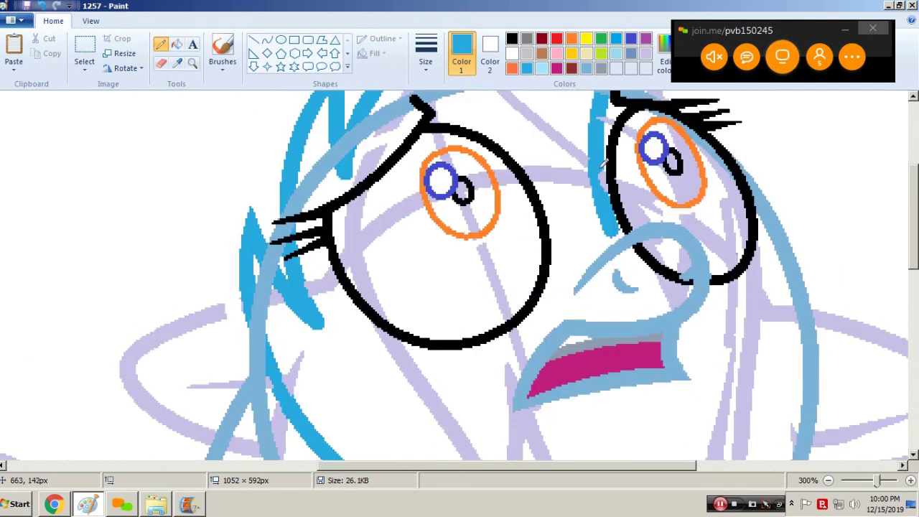
pyautogui.scroll(3, 607, 183)
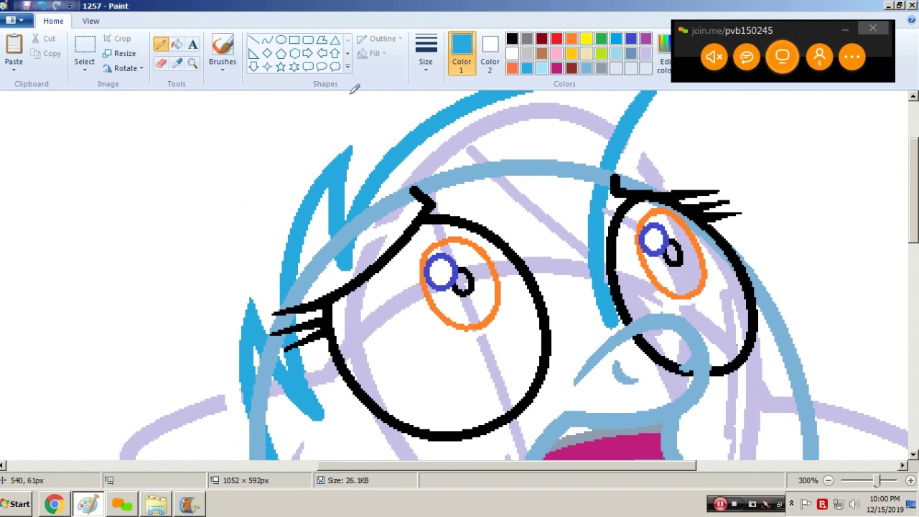
pyautogui.click(193, 63)
pyautogui.rightClick(337, 176)
pyautogui.rightClick(337, 176)
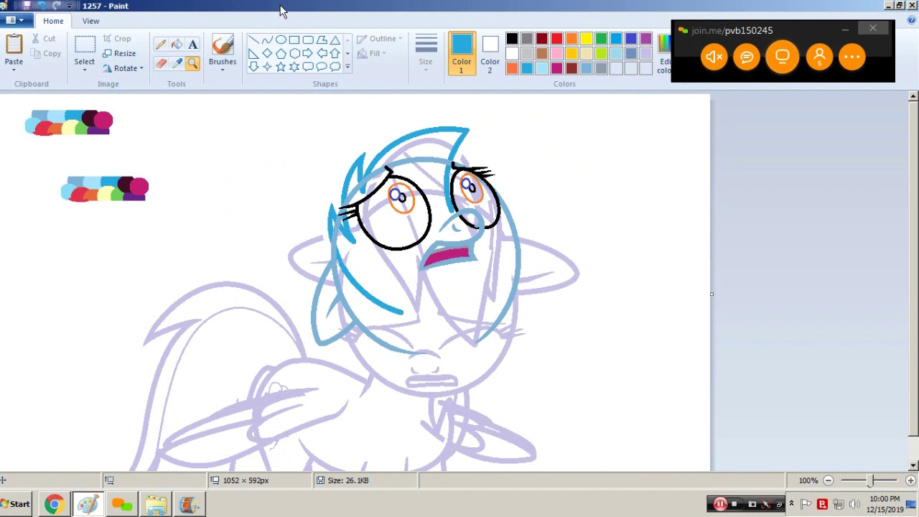
pyautogui.hotkey('ctrl', 's')
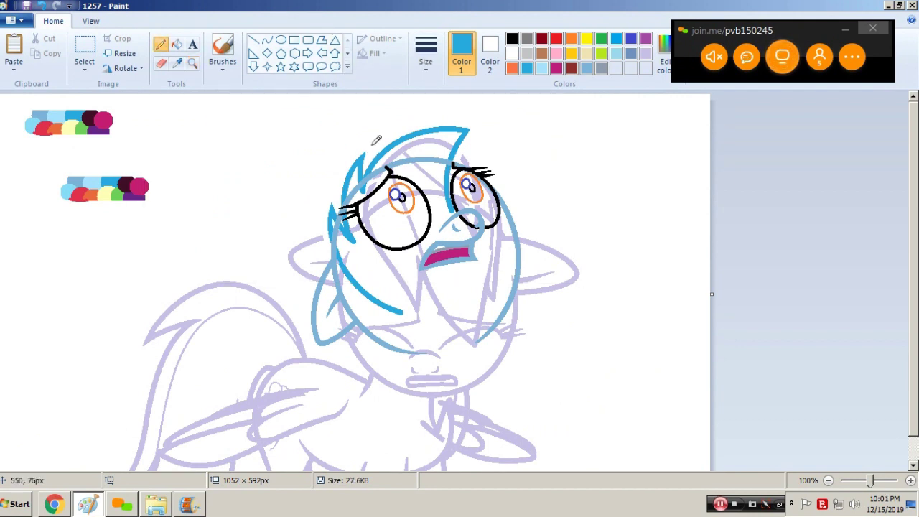
# - Close the lower right head outline with a grey-blue curve at the thickest line size and taper its chin end with white
pyautogui.scroll(-1, 365, 165)
pyautogui.click(267, 40)
pyautogui.click(425, 51)
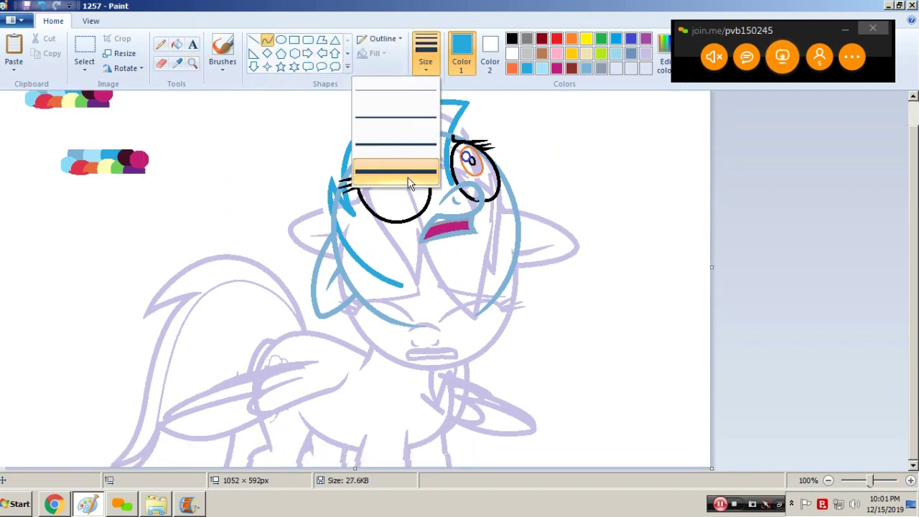
pyautogui.click(402, 179)
pyautogui.click(587, 69)
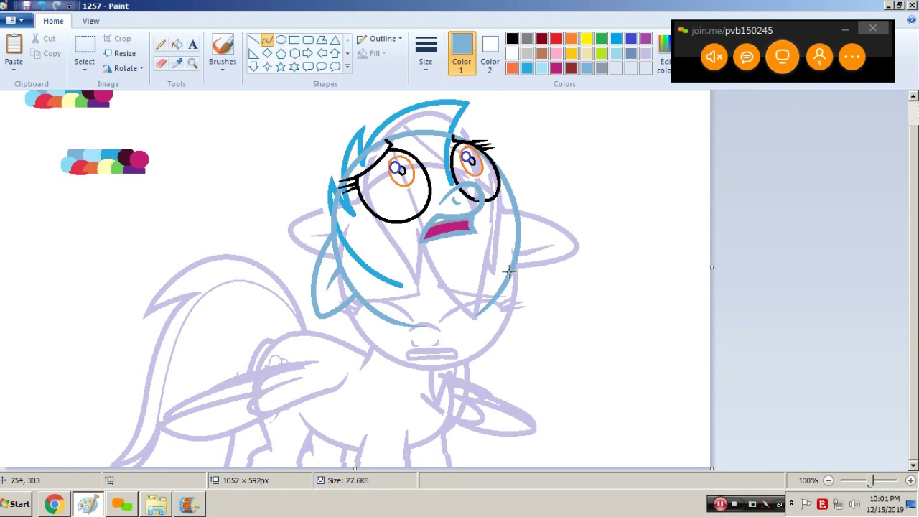
pyautogui.moveTo(510, 271)
pyautogui.mouseDown()
pyautogui.moveTo(461, 324)
pyautogui.moveTo(438, 331)
pyautogui.mouseUp()
pyautogui.moveTo(494, 297)
pyautogui.mouseDown()
pyautogui.moveTo(502, 296)
pyautogui.moveTo(477, 320)
pyautogui.mouseUp()
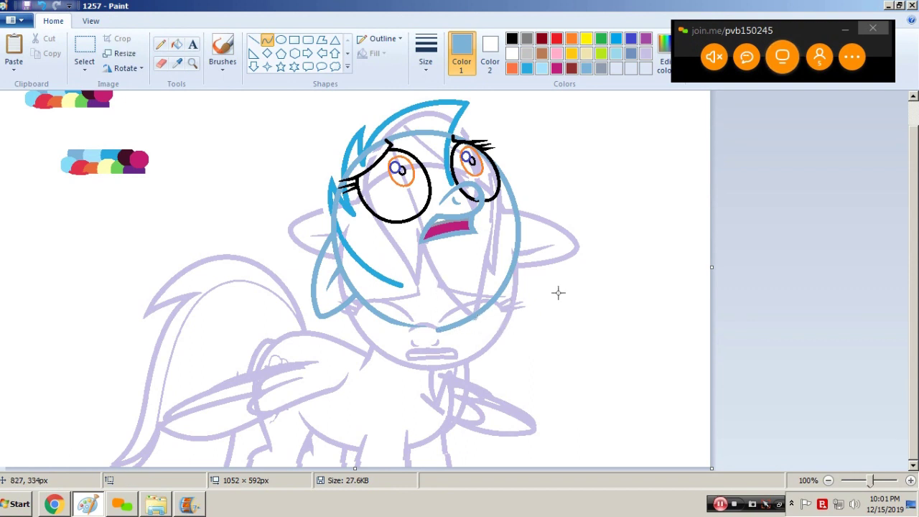
pyautogui.moveTo(525, 282); pyautogui.dragTo(428, 333)
pyautogui.moveTo(483, 316); pyautogui.dragTo(458, 332)
pyautogui.click(377, 326)
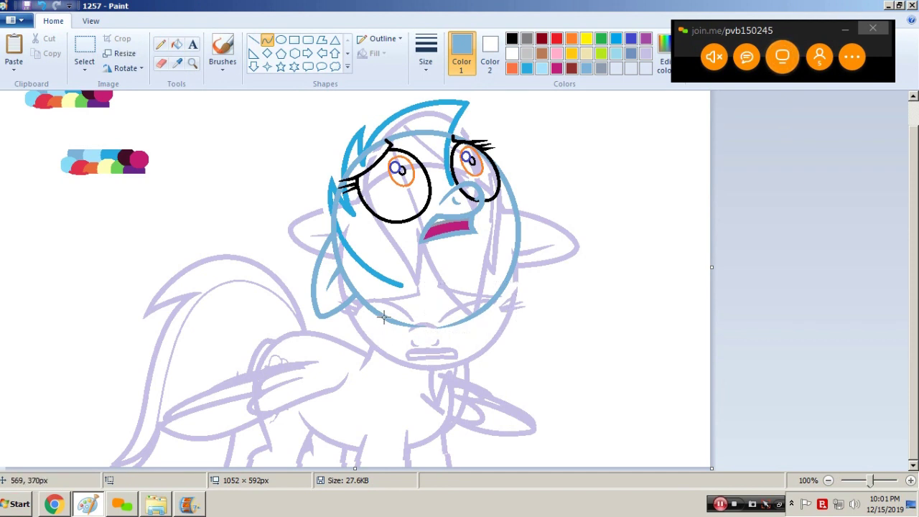
# - Draw the left side of the neck as a grey-blue curve below the head outline and taper its lower end with white
pyautogui.moveTo(383, 318); pyautogui.dragTo(362, 368)
pyautogui.moveTo(382, 327); pyautogui.dragTo(354, 384)
pyautogui.click(404, 339)
pyautogui.moveTo(373, 353); pyautogui.dragTo(378, 347)
pyautogui.hotkey('ctrl', 'z')
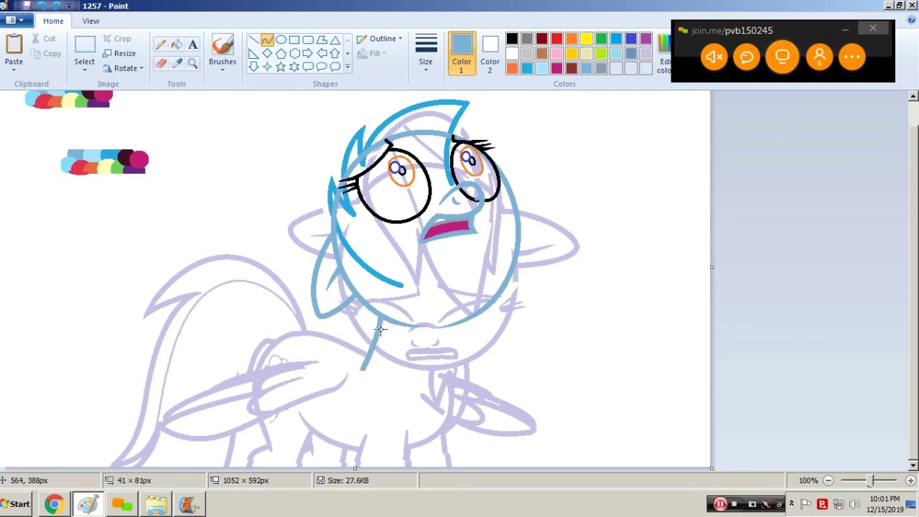
pyautogui.hotkey('ctrl', 'z')
pyautogui.moveTo(367, 364); pyautogui.dragTo(374, 330)
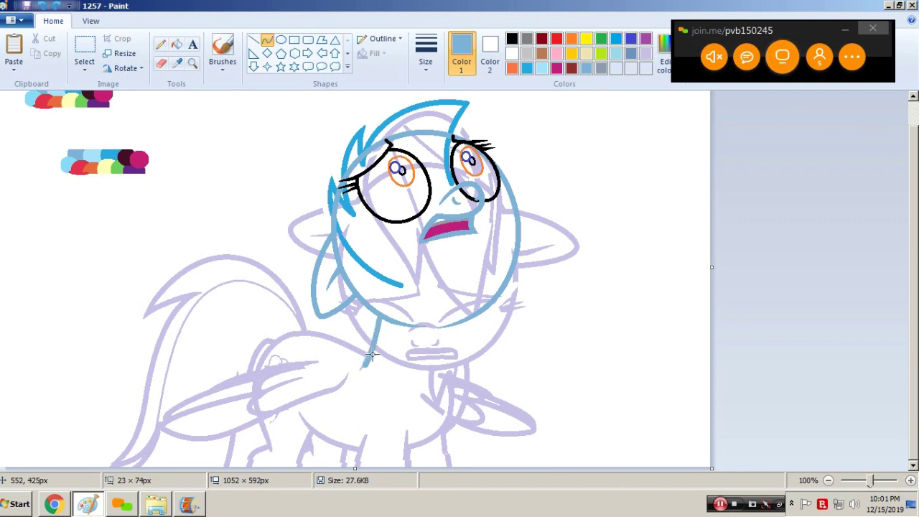
pyautogui.click(369, 354)
pyautogui.moveTo(382, 328)
pyautogui.mouseDown()
pyautogui.moveTo(356, 381)
pyautogui.moveTo(375, 355)
pyautogui.mouseUp()
pyautogui.click(371, 361)
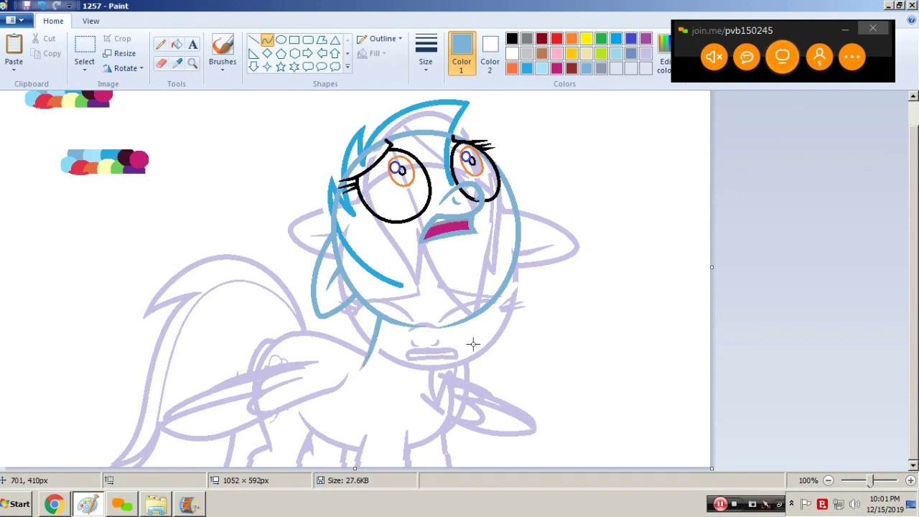
# - Draw the right side of the neck as a grey-blue curve about 80 px tall below the head outline
pyautogui.moveTo(454, 324); pyautogui.dragTo(446, 357)
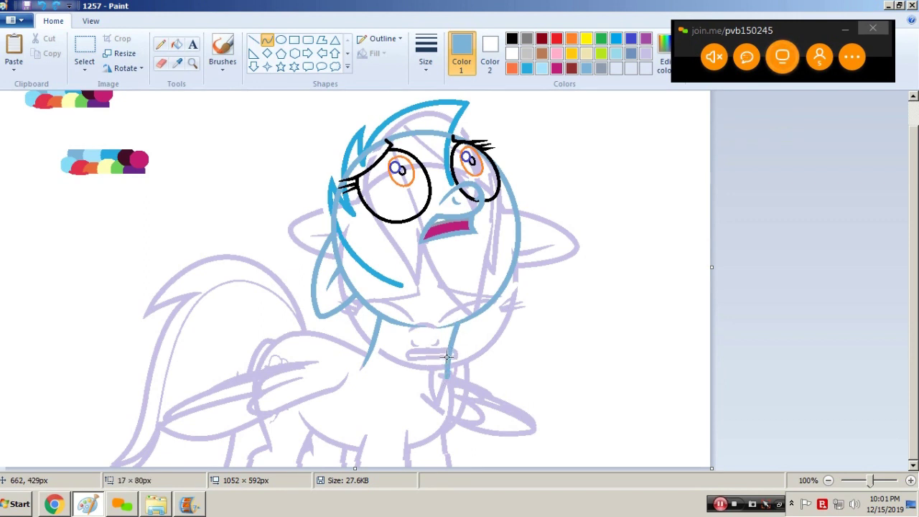
pyautogui.click(447, 359)
pyautogui.click(469, 350)
# - Trim the head outline at the chin with white curves so both ends taper to points between the neck lines
pyautogui.moveTo(368, 295); pyautogui.dragTo(417, 328)
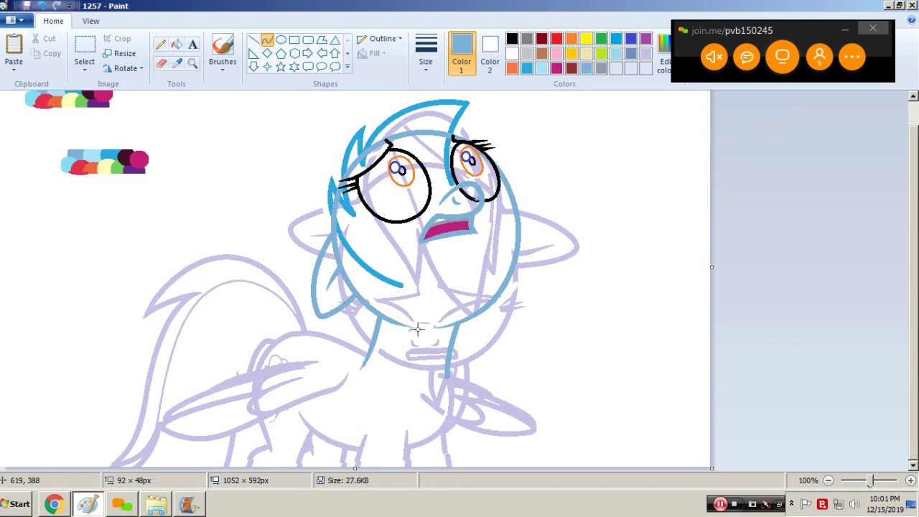
pyautogui.click(418, 329)
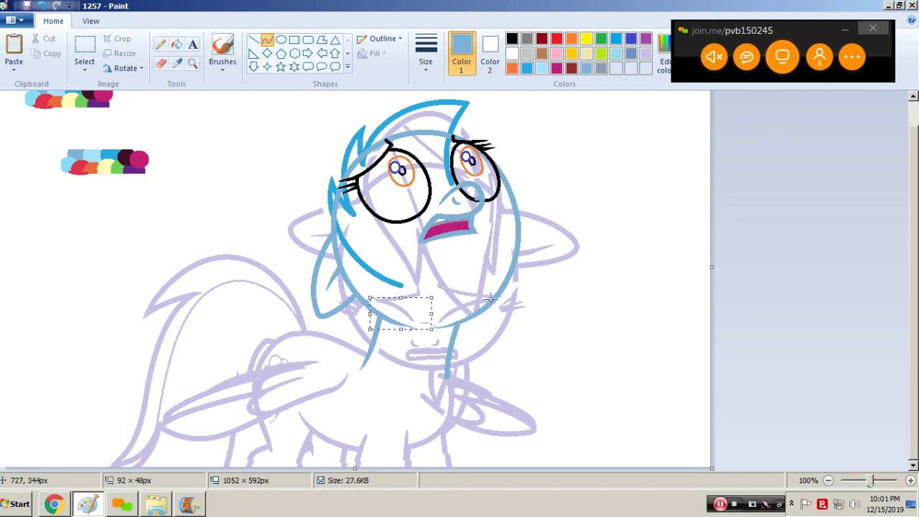
pyautogui.moveTo(483, 300); pyautogui.dragTo(457, 319)
pyautogui.click(458, 319)
pyautogui.moveTo(358, 287); pyautogui.dragTo(413, 332)
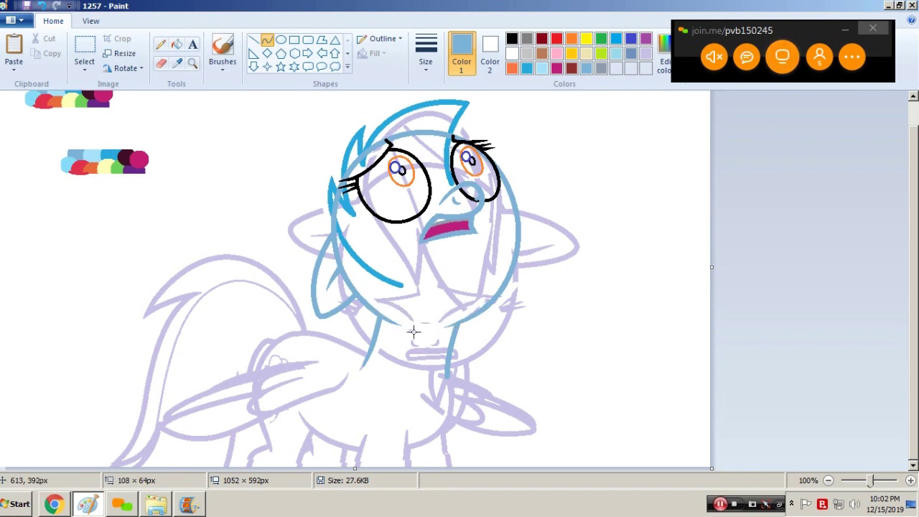
pyautogui.click(416, 332)
pyautogui.click(511, 307)
pyautogui.moveTo(405, 318); pyautogui.dragTo(406, 343)
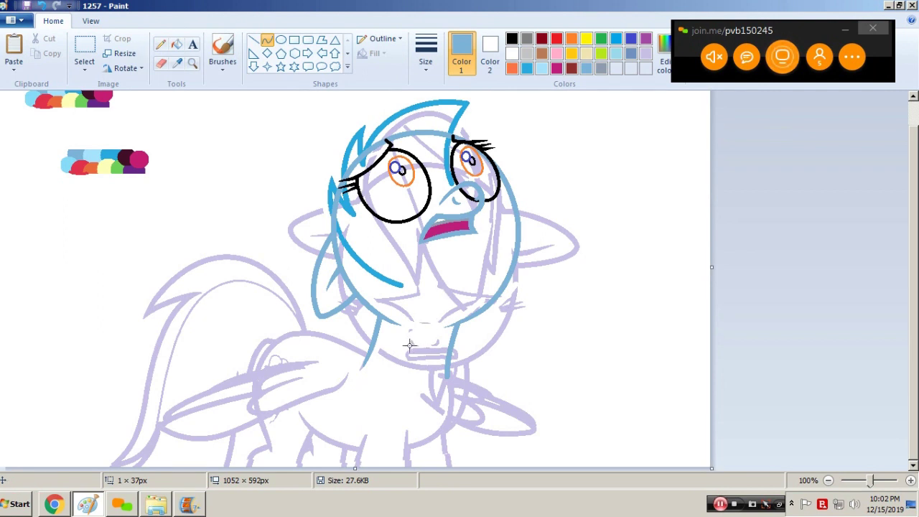
# - Trace both sides of the front leg below the chest in grey-blue, about 92 px and 76 px tall
pyautogui.moveTo(405, 430); pyautogui.dragTo(407, 497)
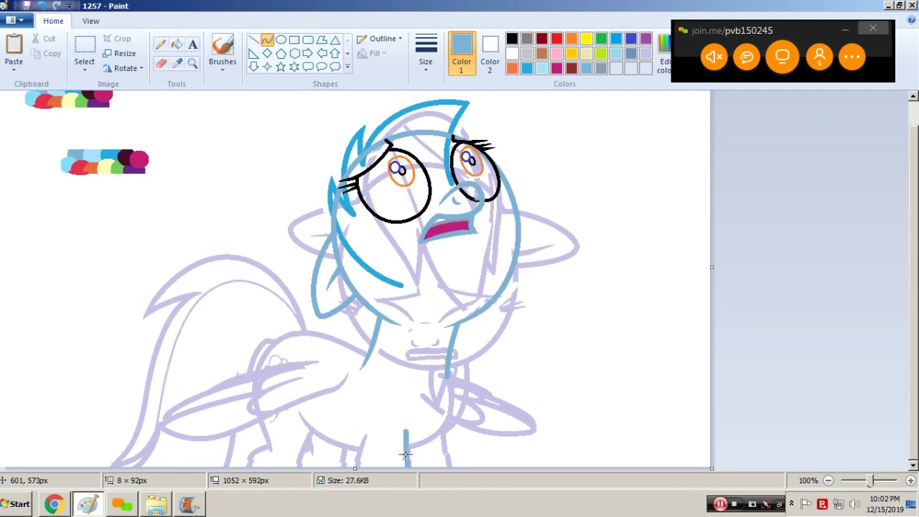
pyautogui.moveTo(405, 461); pyautogui.dragTo(407, 478)
pyautogui.moveTo(367, 434); pyautogui.dragTo(355, 487)
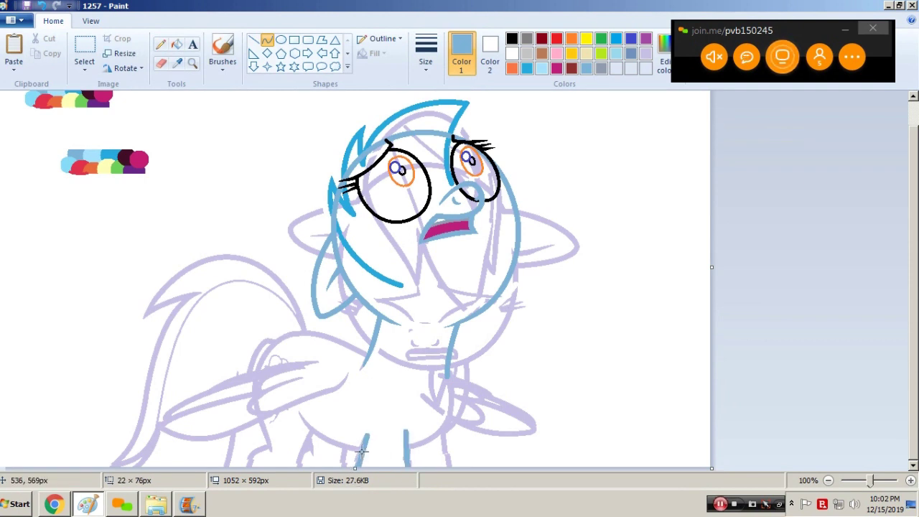
pyautogui.click(357, 458)
pyautogui.click(355, 468)
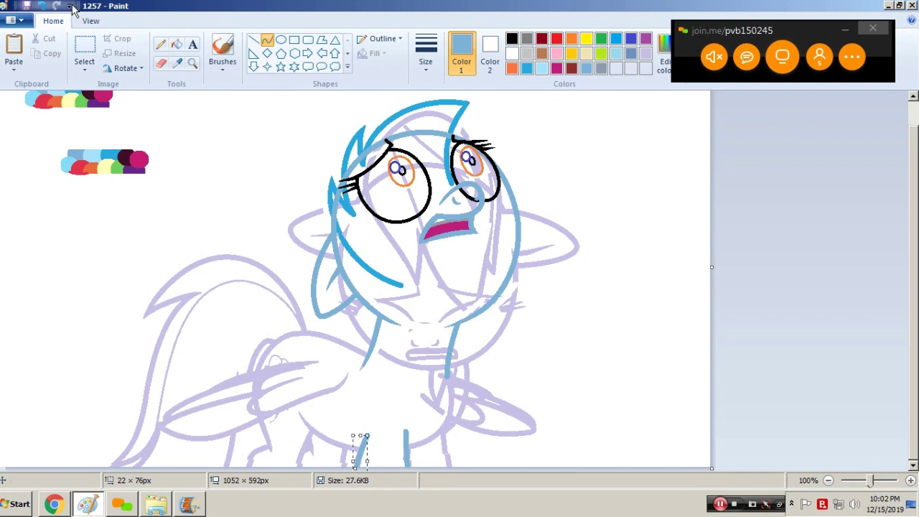
pyautogui.click(42, 5)
pyautogui.click(42, 5)
pyautogui.click(57, 6)
pyautogui.click(57, 6)
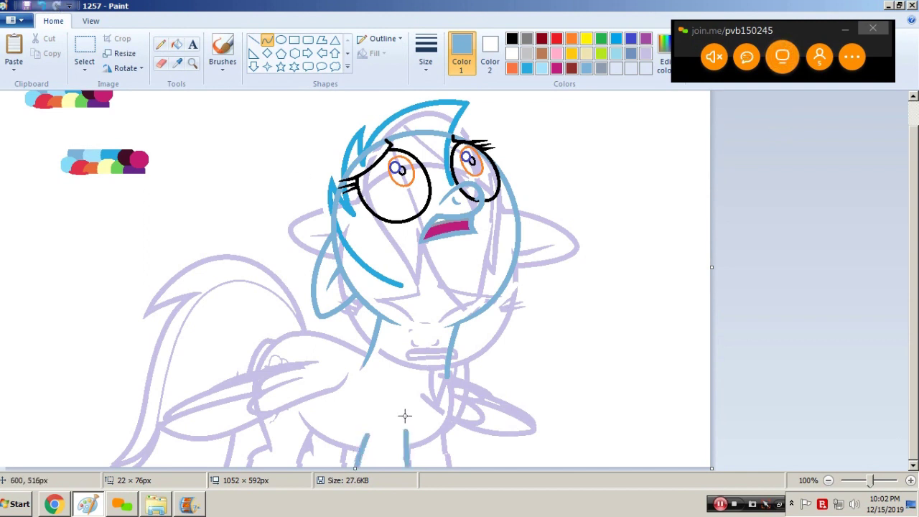
# - Taper the upper ends of the two front leg lines to points with white curves
pyautogui.rightClick(401, 440)
pyautogui.rightClick(398, 457)
pyautogui.moveTo(351, 464)
pyautogui.mouseDown()
pyautogui.moveTo(379, 428)
pyautogui.moveTo(364, 425)
pyautogui.mouseUp()
pyautogui.click(338, 414)
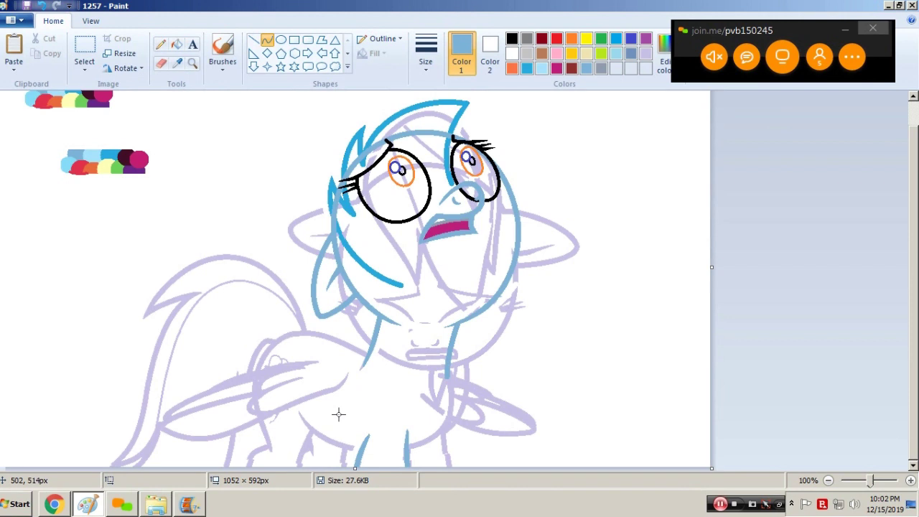
# - Trace the two grey-blue side lines of the next leg under the belly, following the lilac sketch
pyautogui.moveTo(345, 445); pyautogui.dragTo(342, 486)
pyautogui.moveTo(314, 429); pyautogui.dragTo(293, 489)
pyautogui.moveTo(306, 447); pyautogui.dragTo(301, 451)
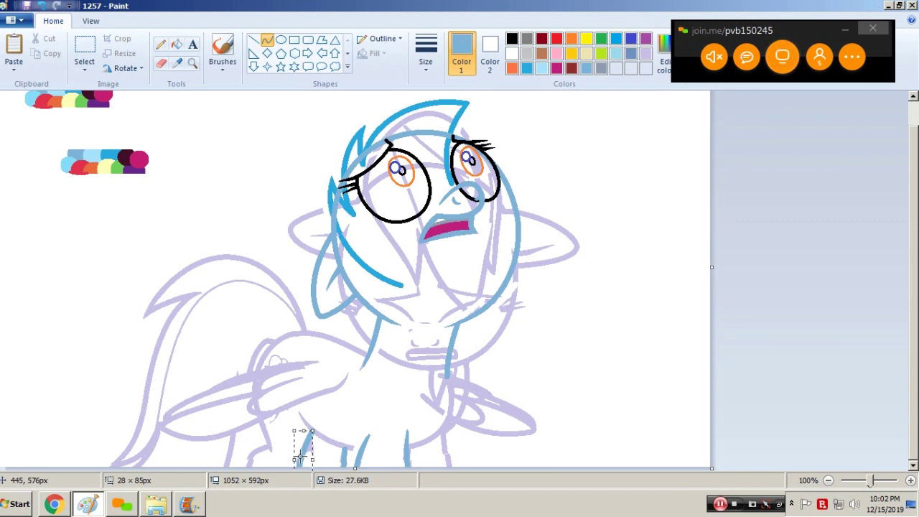
pyautogui.click(379, 422)
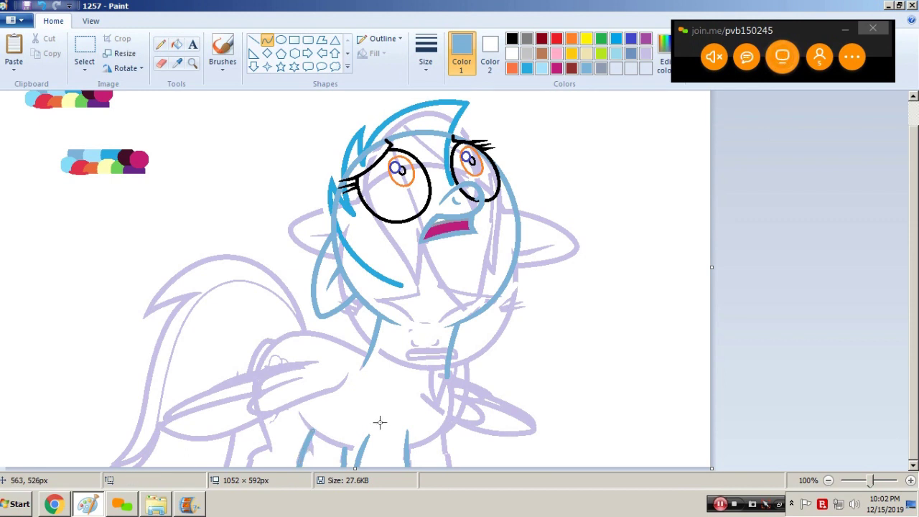
# - Trace the bent hind leg in grey-blue at 200% zoom, from the wing down to the joint and along the lower leg
pyautogui.click(192, 66)
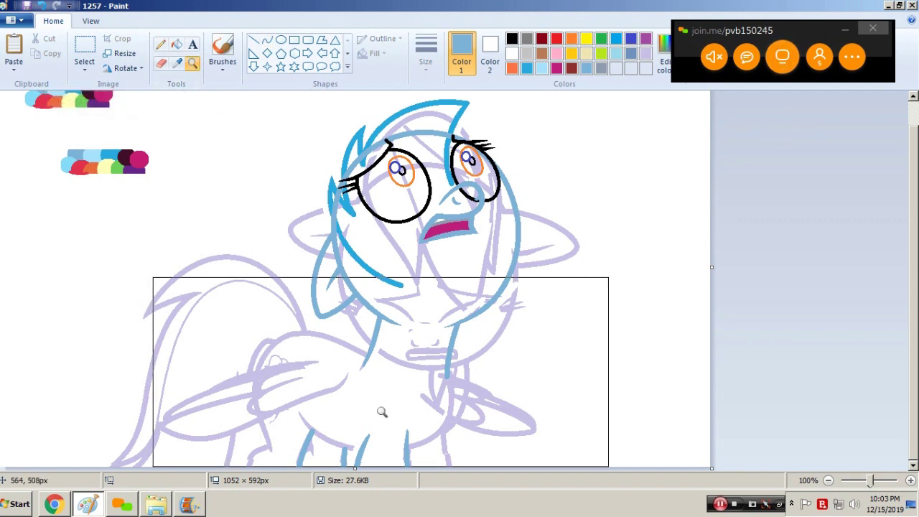
pyautogui.click(267, 43)
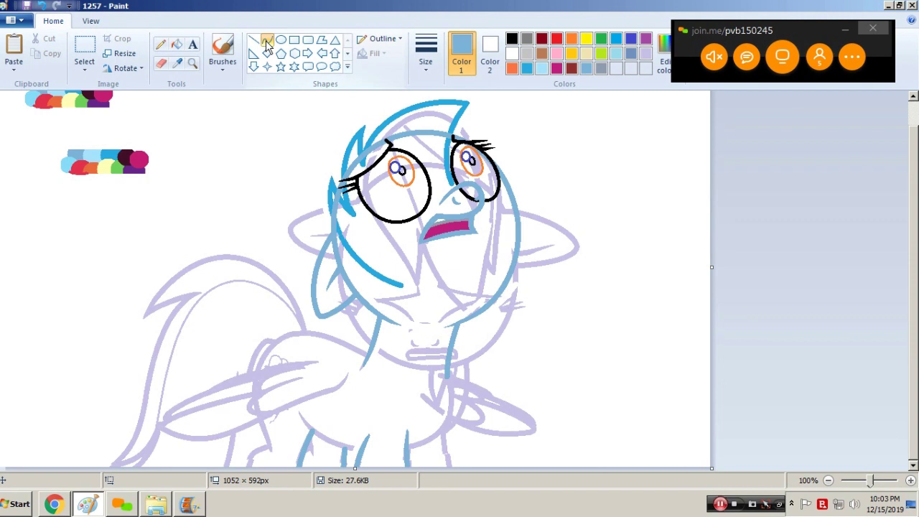
pyautogui.click(645, 39)
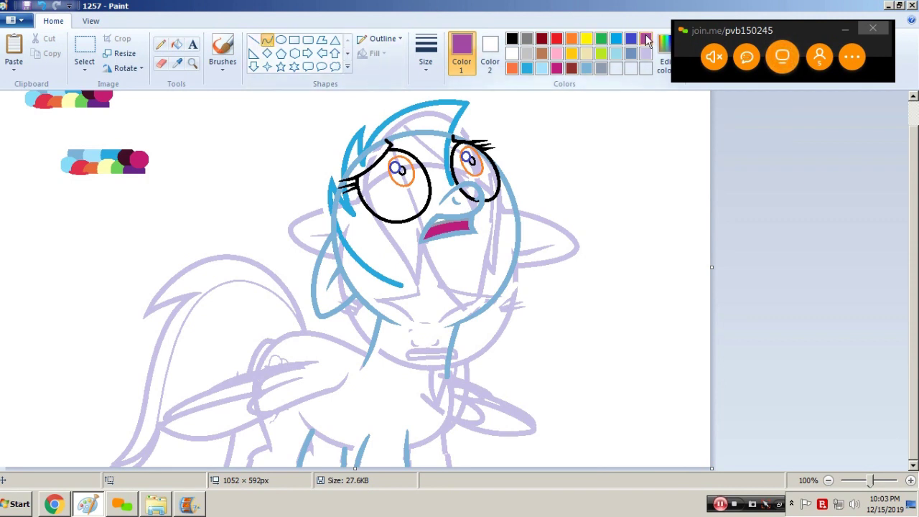
pyautogui.click(586, 68)
pyautogui.click(193, 63)
pyautogui.click(363, 387)
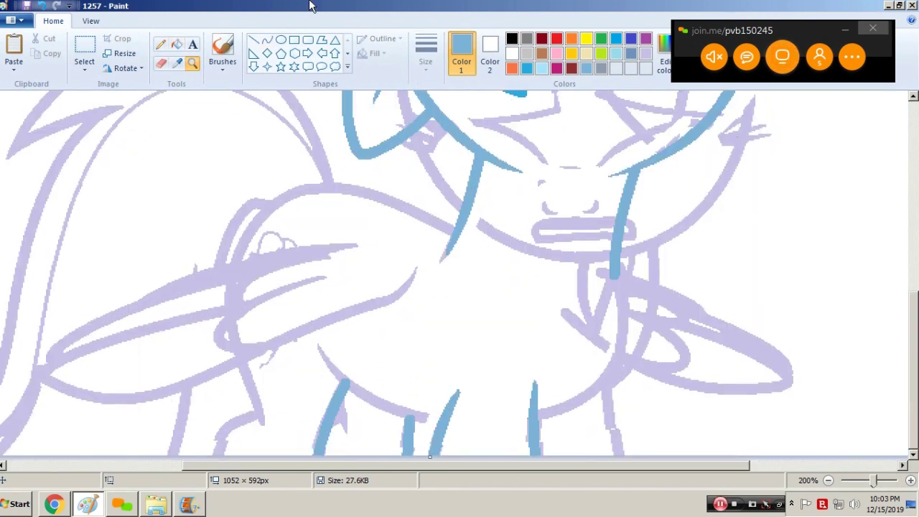
pyautogui.click(267, 40)
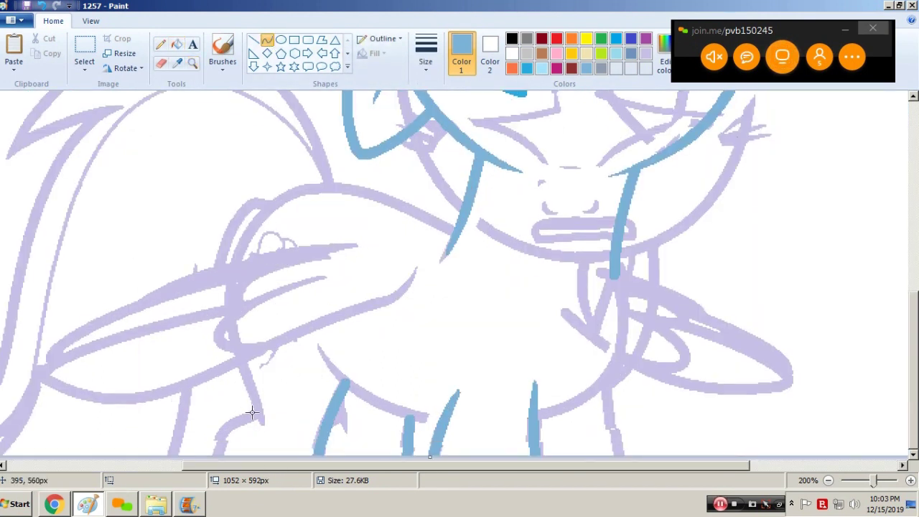
pyautogui.moveTo(227, 293); pyautogui.dragTo(265, 420)
pyautogui.moveTo(234, 345)
pyautogui.mouseDown()
pyautogui.moveTo(252, 372)
pyautogui.moveTo(253, 363)
pyautogui.moveTo(269, 443)
pyautogui.mouseUp()
pyautogui.moveTo(261, 389)
pyautogui.mouseDown()
pyautogui.moveTo(262, 381)
pyautogui.moveTo(260, 404)
pyautogui.moveTo(211, 465)
pyautogui.mouseUp()
pyautogui.moveTo(234, 427); pyautogui.dragTo(223, 427)
pyautogui.click(221, 427)
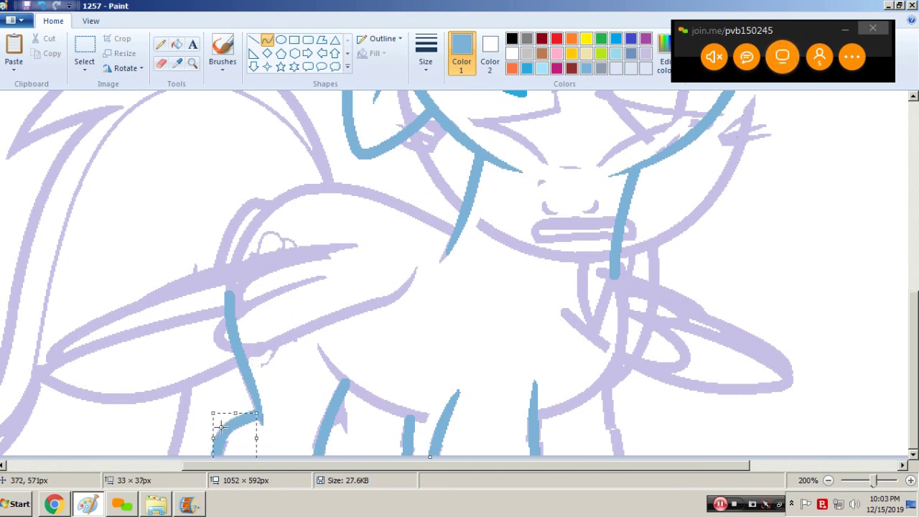
# - Nudge the hind leg's lower curve one pixel right to meet the upper leg line
pyautogui.press('Right')
pyautogui.press('Right')
pyautogui.press('Right')
pyautogui.press('Left')
pyautogui.press('Left')
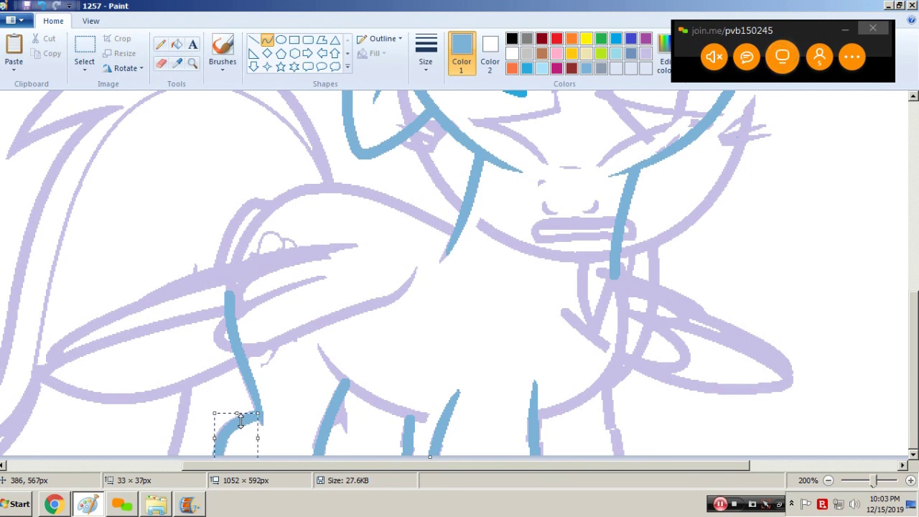
pyautogui.click(415, 383)
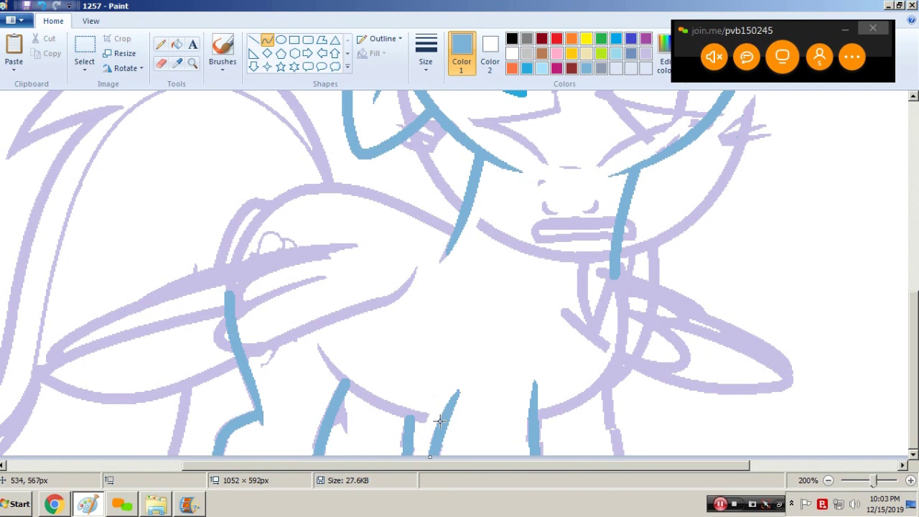
# - Trace the belly curve between the legs with a tapered left end, and the chest curve up to the right neck line
pyautogui.moveTo(436, 428); pyautogui.dragTo(338, 394)
pyautogui.moveTo(321, 333); pyautogui.dragTo(358, 395)
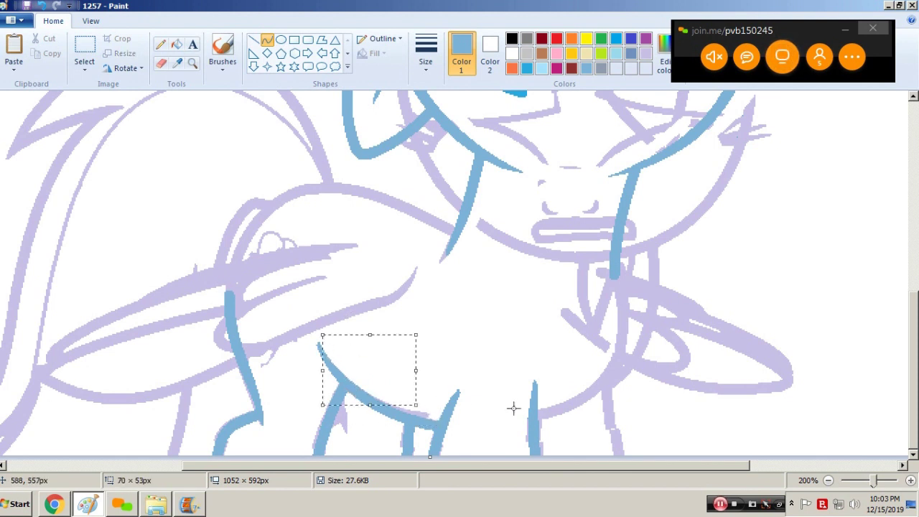
pyautogui.moveTo(537, 423); pyautogui.dragTo(661, 365)
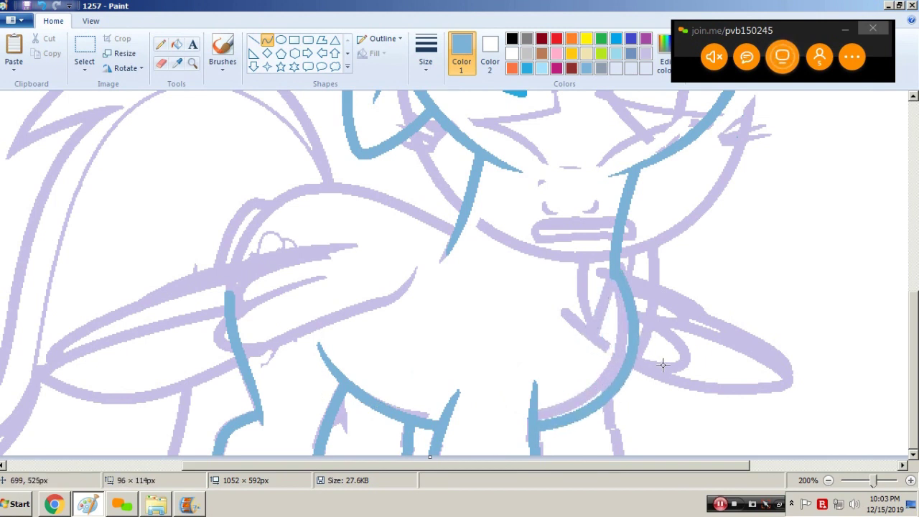
pyautogui.click(662, 365)
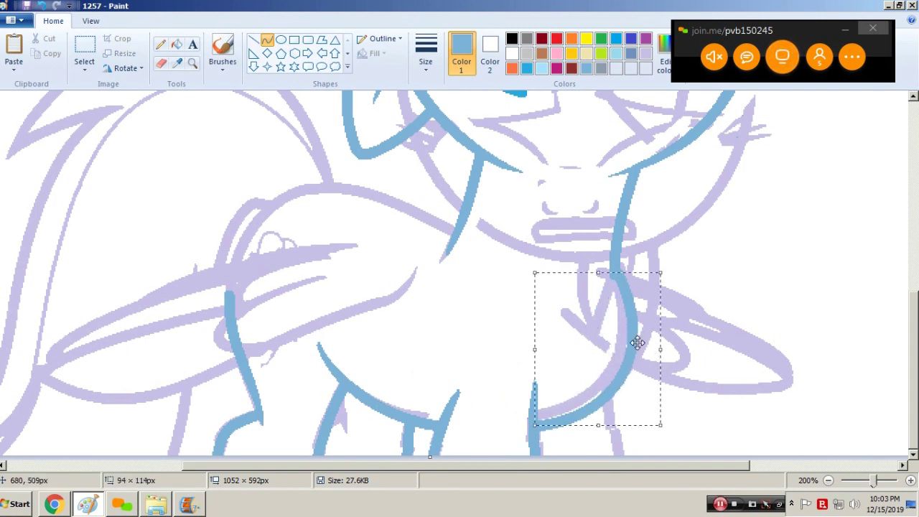
pyautogui.moveTo(637, 342); pyautogui.dragTo(637, 341)
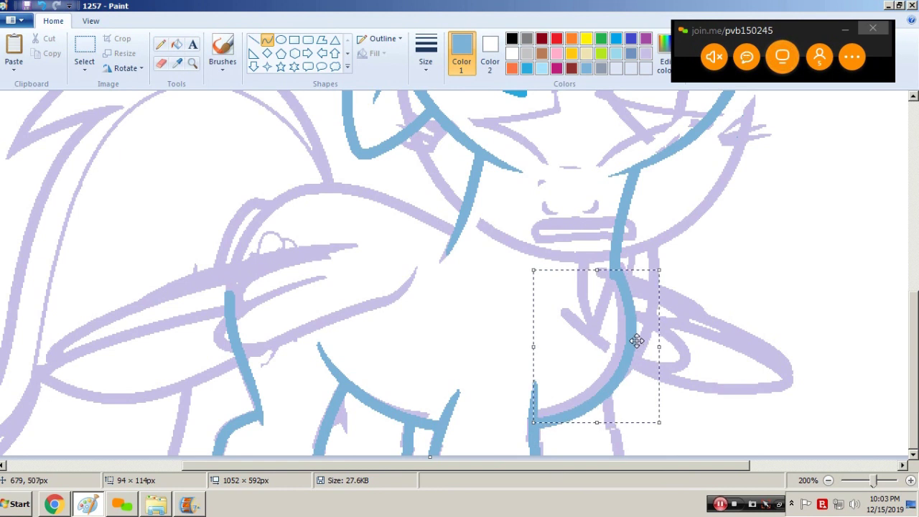
pyautogui.click(697, 363)
pyautogui.moveTo(606, 392); pyautogui.dragTo(620, 474)
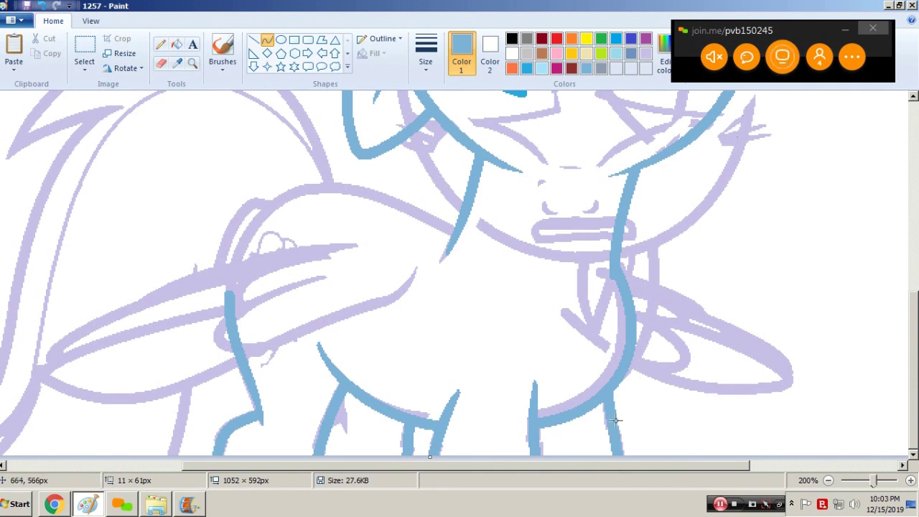
pyautogui.hotkey('ctrl', 'z')
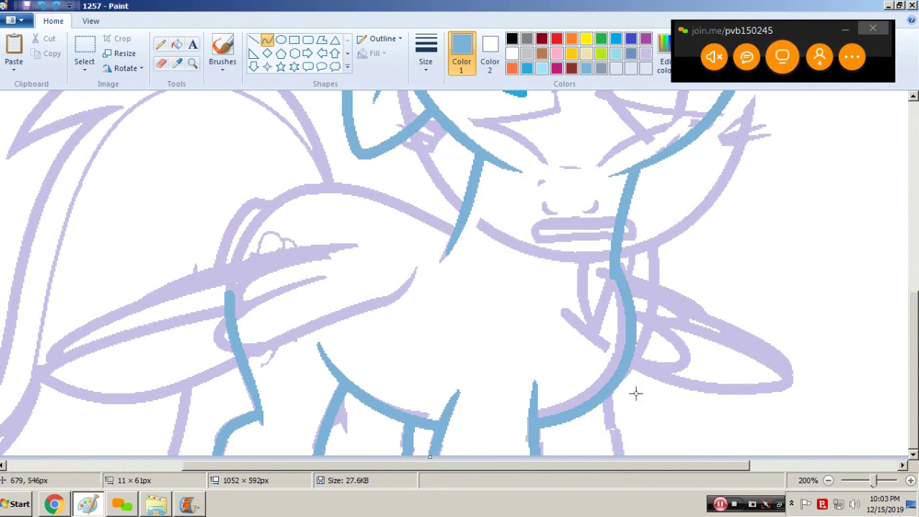
pyautogui.moveTo(615, 398)
pyautogui.mouseDown()
pyautogui.moveTo(711, 473)
pyautogui.moveTo(707, 483)
pyautogui.moveTo(668, 484)
pyautogui.moveTo(674, 488)
pyautogui.mouseUp()
pyautogui.moveTo(669, 436); pyautogui.dragTo(705, 459)
pyautogui.moveTo(616, 404); pyautogui.dragTo(611, 386)
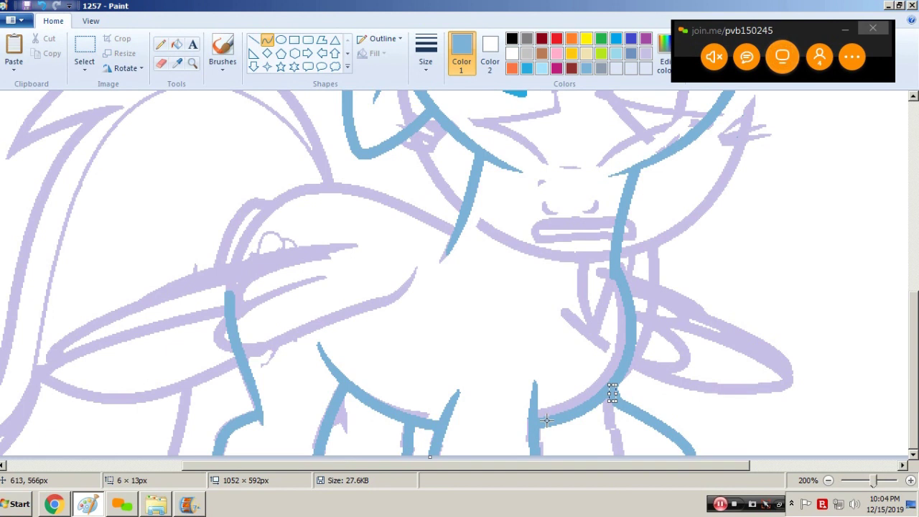
pyautogui.moveTo(547, 421); pyautogui.dragTo(610, 472)
pyautogui.moveTo(552, 445)
pyautogui.mouseDown()
pyautogui.moveTo(541, 443)
pyautogui.moveTo(548, 466)
pyautogui.moveTo(551, 439)
pyautogui.mouseUp()
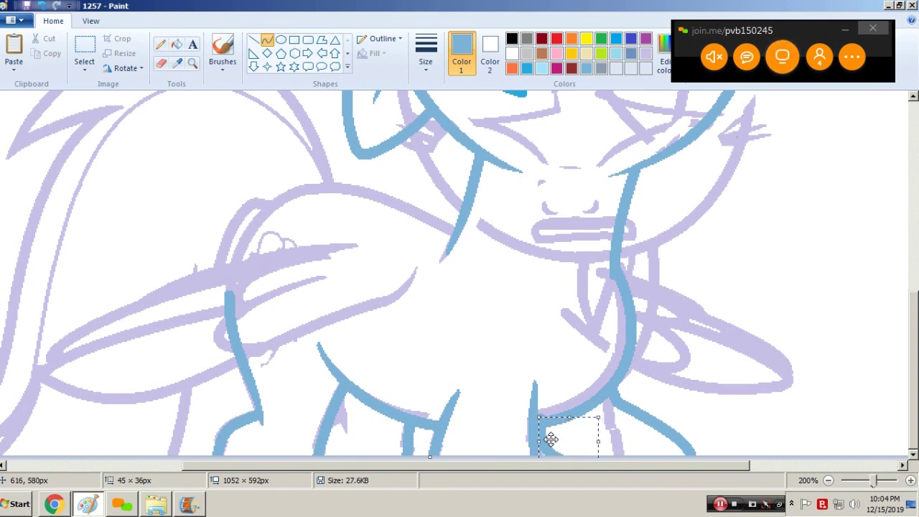
pyautogui.hotkey('ctrl', 'z')
pyautogui.moveTo(536, 421); pyautogui.dragTo(617, 471)
pyautogui.moveTo(572, 445); pyautogui.dragTo(555, 466)
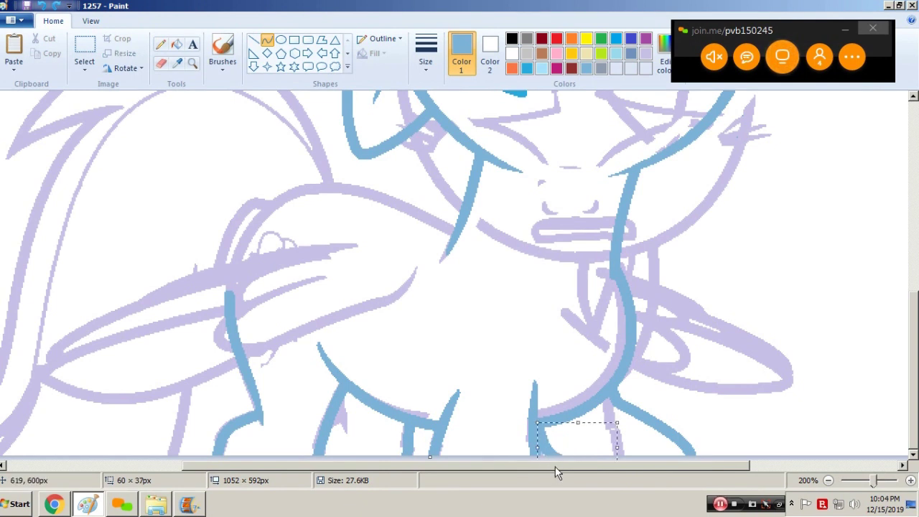
pyautogui.click(195, 65)
pyautogui.rightClick(419, 251)
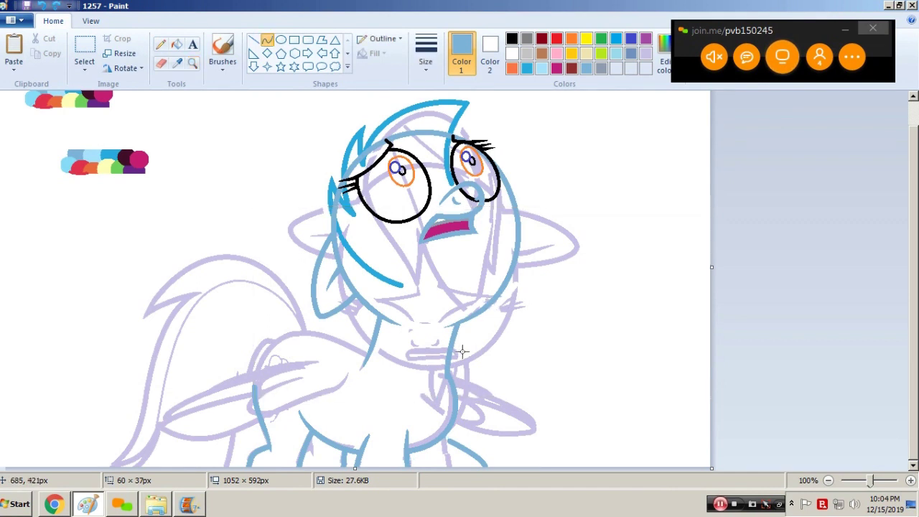
pyautogui.hotkey('ctrl', 'z')
# - Draw the outer foreleg in grey-blue, with a curve bending outward from the chest and a short curve beneath the belly line
pyautogui.moveTo(443, 434); pyautogui.dragTo(494, 487)
pyautogui.moveTo(471, 451)
pyautogui.mouseDown()
pyautogui.moveTo(492, 438)
pyautogui.moveTo(489, 458)
pyautogui.mouseUp()
pyautogui.moveTo(406, 448); pyautogui.dragTo(448, 466)
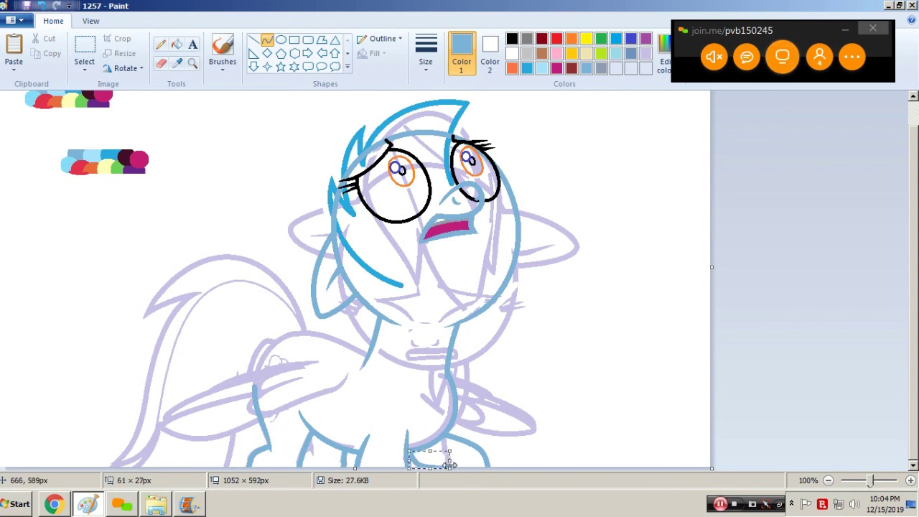
pyautogui.click(455, 455)
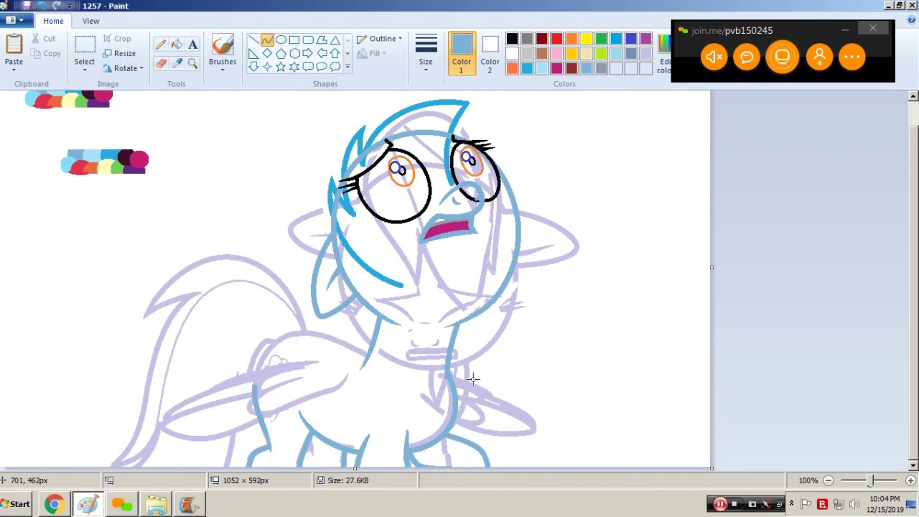
pyautogui.moveTo(448, 464); pyautogui.dragTo(436, 493)
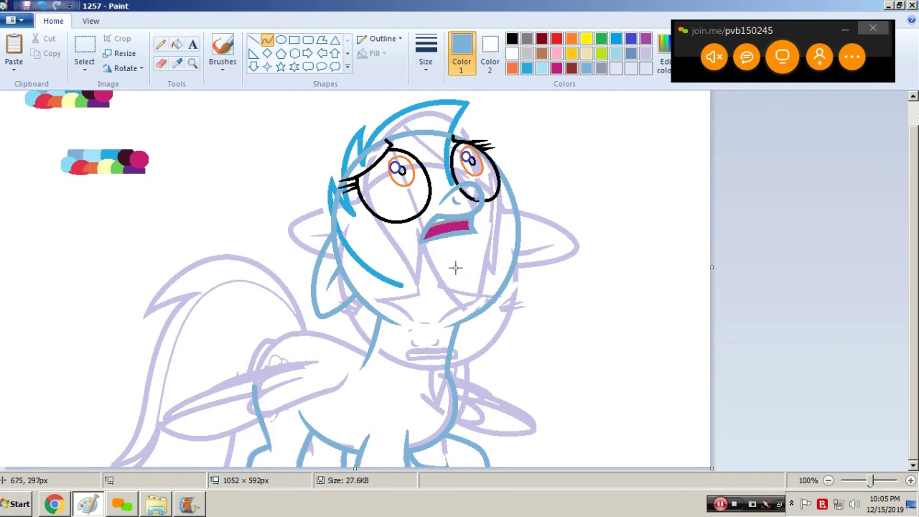
# - Switch to the bright blue mane colour and try two hair strands hanging from the head over the neck
pyautogui.click(526, 68)
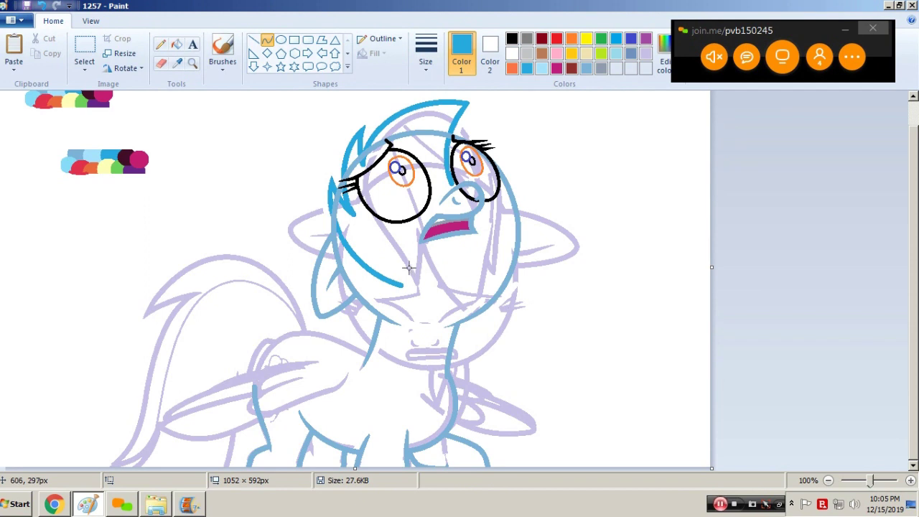
pyautogui.moveTo(408, 268); pyautogui.dragTo(426, 335)
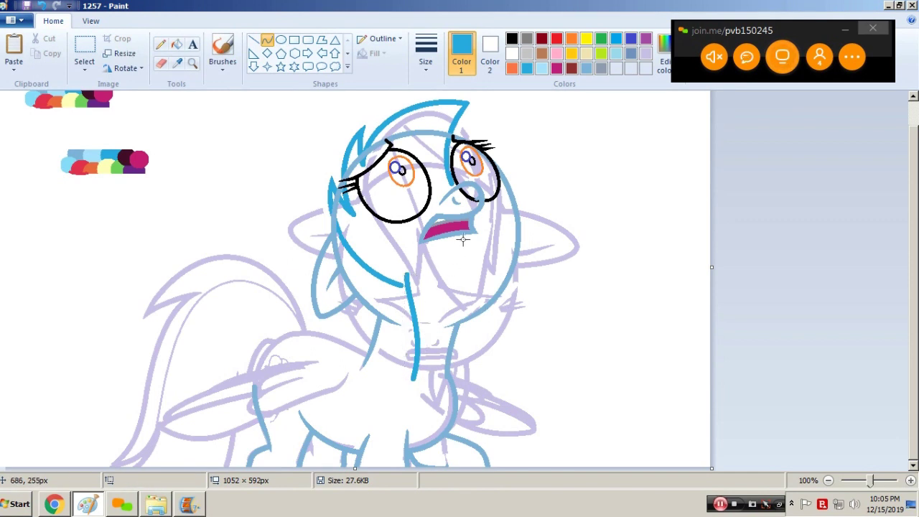
pyautogui.moveTo(451, 259); pyautogui.dragTo(481, 346)
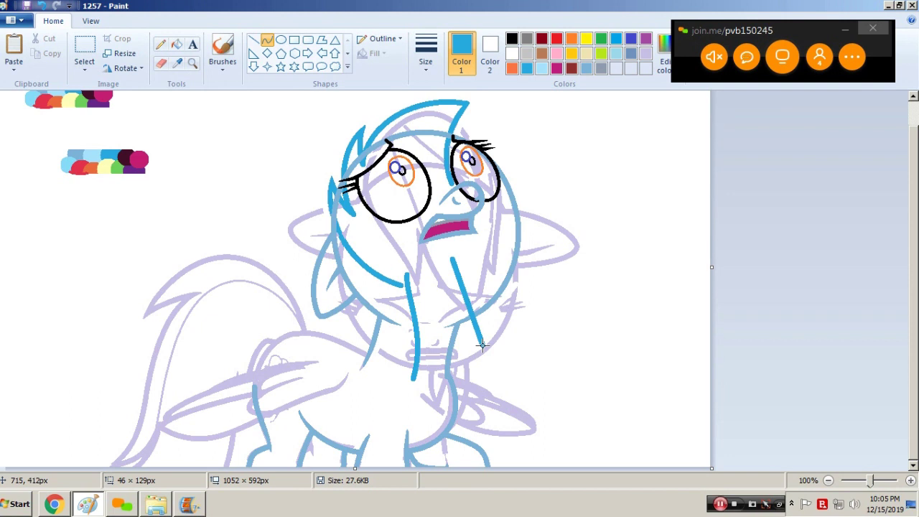
pyautogui.hotkey('ctrl', 'z')
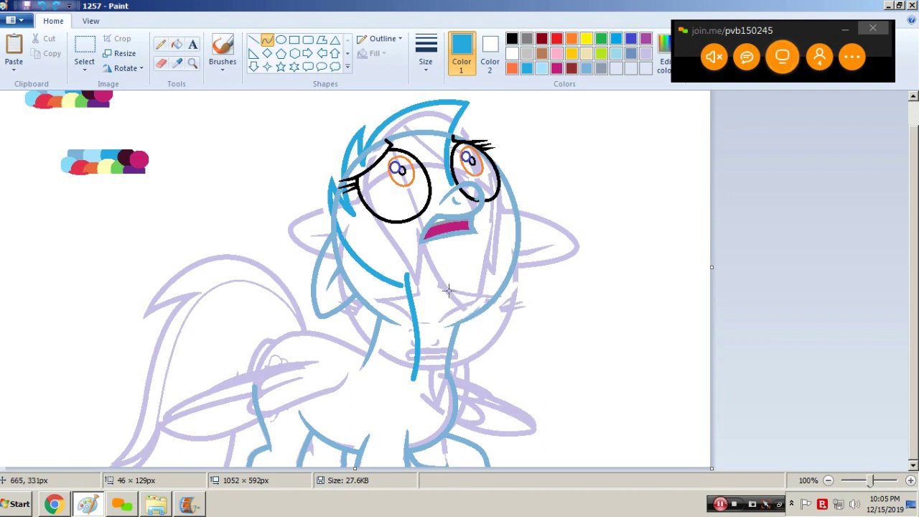
pyautogui.moveTo(462, 305); pyautogui.dragTo(442, 391)
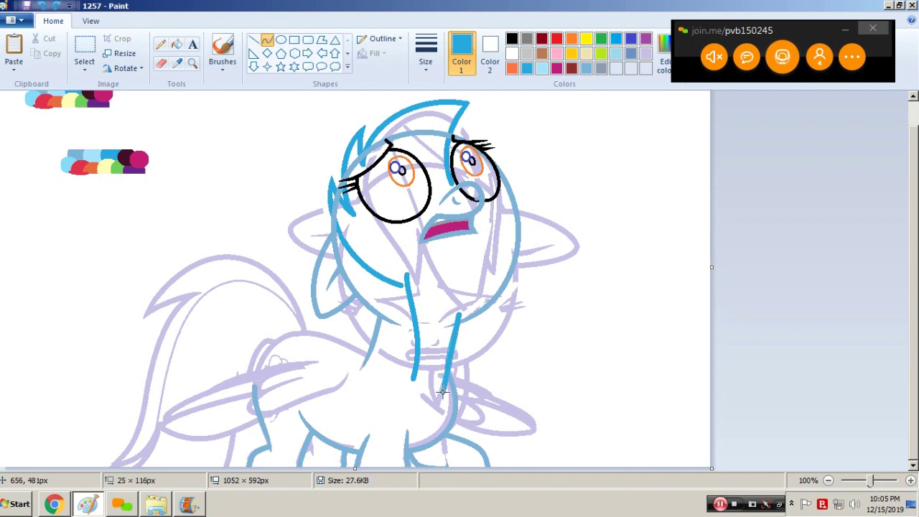
pyautogui.moveTo(442, 391); pyautogui.dragTo(417, 356)
pyautogui.click(419, 357)
pyautogui.click(176, 44)
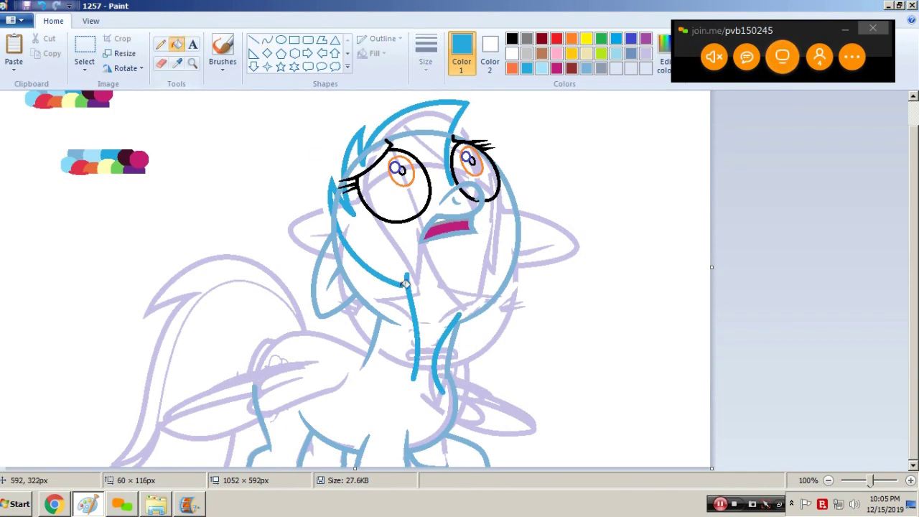
pyautogui.rightClick(411, 292)
pyautogui.click(267, 40)
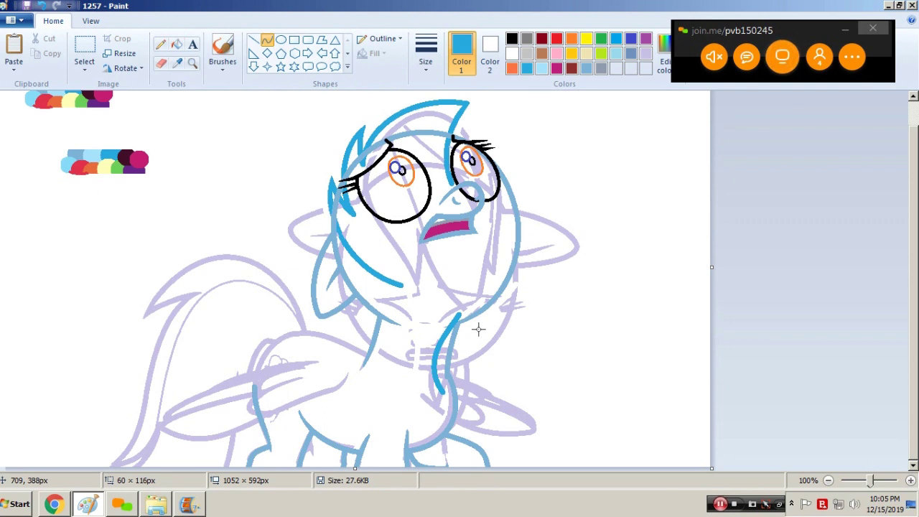
pyautogui.hotkey('ctrl', 'z')
pyautogui.hotkey('ctrl', 'z')
pyautogui.hotkey('ctrl', 'z')
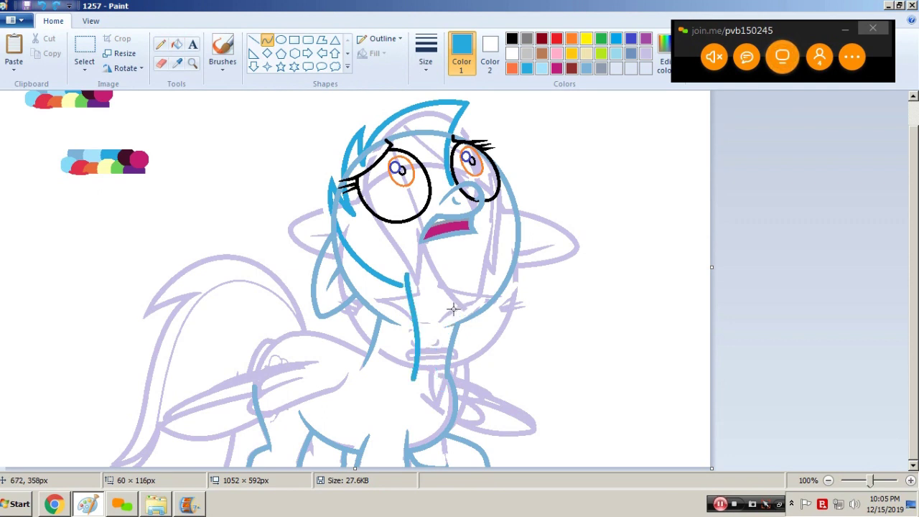
# - Try a two-pointed bright blue hair lock over the neck, with two outer strands and an inner line joining the tips
pyautogui.moveTo(454, 308)
pyautogui.mouseDown()
pyautogui.moveTo(440, 389)
pyautogui.moveTo(458, 336)
pyautogui.moveTo(428, 351)
pyautogui.mouseUp()
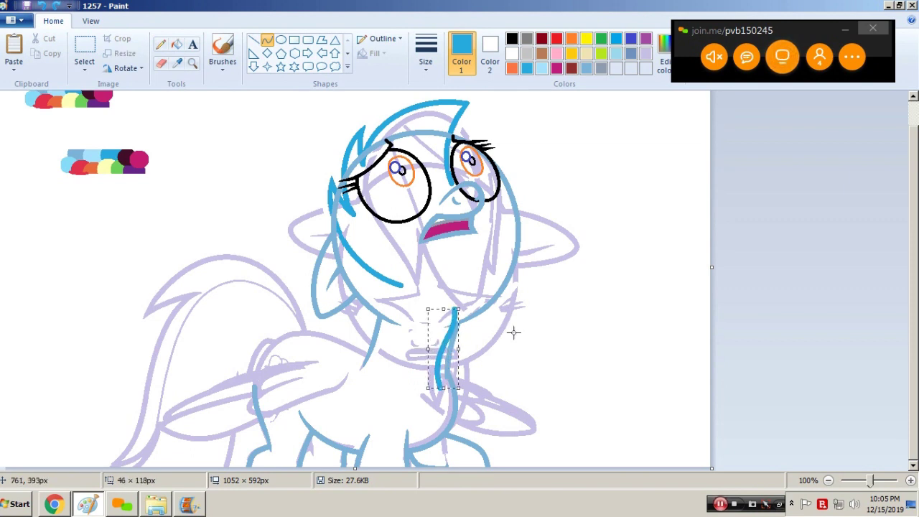
pyautogui.moveTo(470, 309); pyautogui.dragTo(462, 410)
pyautogui.moveTo(467, 328); pyautogui.dragTo(483, 361)
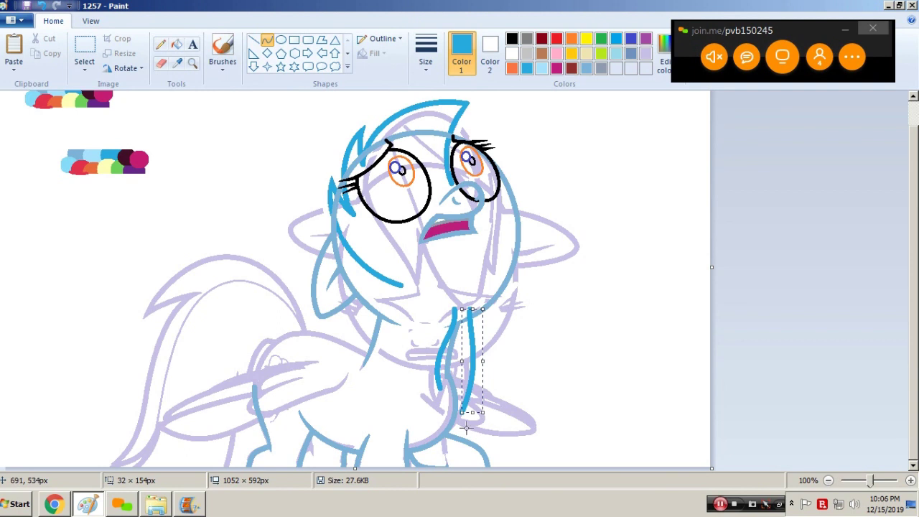
pyautogui.click(463, 414)
pyautogui.moveTo(461, 411)
pyautogui.mouseDown()
pyautogui.moveTo(458, 362)
pyautogui.moveTo(469, 399)
pyautogui.moveTo(460, 422)
pyautogui.moveTo(471, 393)
pyautogui.moveTo(470, 407)
pyautogui.mouseUp()
pyautogui.press('Up')
pyautogui.press('Up')
pyautogui.press('Up')
pyautogui.press('Up')
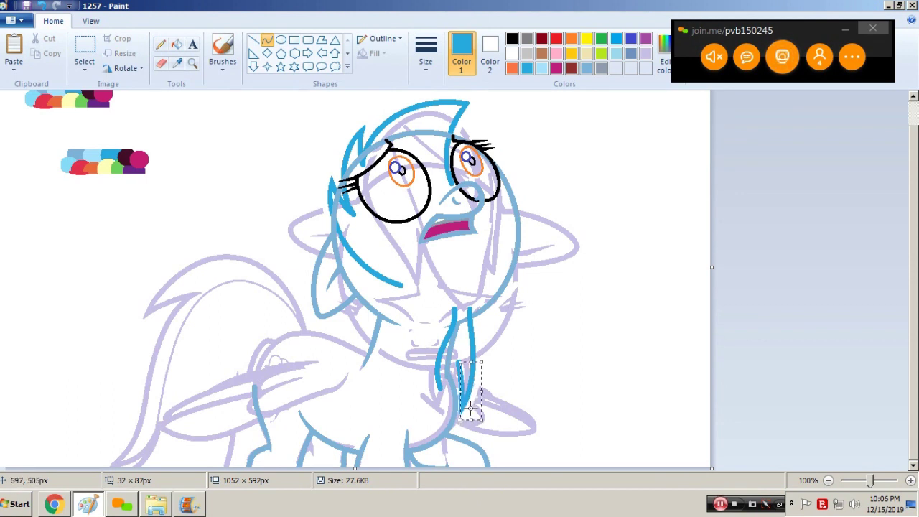
pyautogui.moveTo(438, 388); pyautogui.dragTo(455, 363)
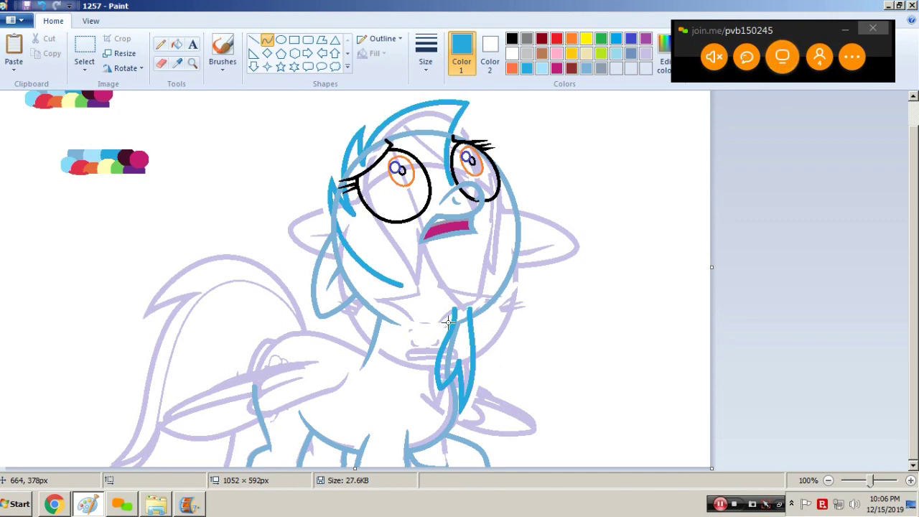
pyautogui.hotkey('ctrl', 'z')
pyautogui.hotkey('ctrl', 'z')
pyautogui.hotkey('ctrl', 'z')
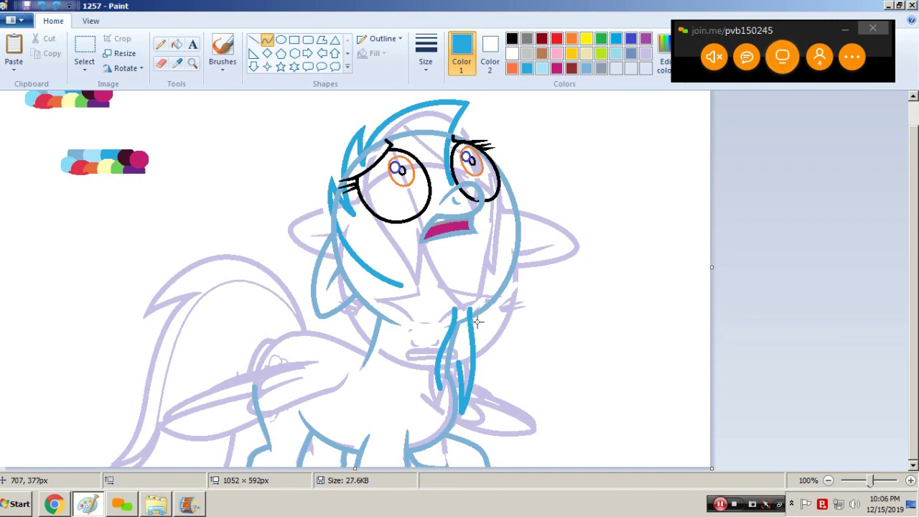
# - Try a narrower version of the hair lock, redrawing its right strand and the inner lines between the tips
pyautogui.moveTo(465, 309)
pyautogui.mouseDown()
pyautogui.moveTo(443, 398)
pyautogui.moveTo(449, 421)
pyautogui.moveTo(454, 413)
pyautogui.mouseUp()
pyautogui.moveTo(461, 355)
pyautogui.mouseDown()
pyautogui.moveTo(486, 383)
pyautogui.moveTo(476, 375)
pyautogui.moveTo(454, 387)
pyautogui.moveTo(454, 349)
pyautogui.moveTo(445, 370)
pyautogui.moveTo(454, 412)
pyautogui.mouseUp()
pyautogui.click(445, 370)
pyautogui.moveTo(451, 371); pyautogui.dragTo(446, 387)
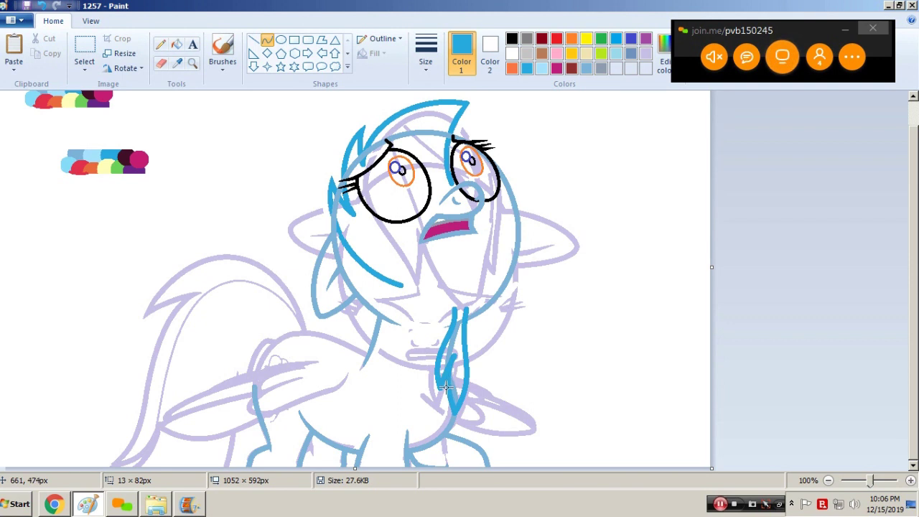
pyautogui.hotkey('ctrl', 'z')
pyautogui.hotkey('ctrl', 'z')
pyautogui.hotkey('ctrl', 'z')
pyautogui.hotkey('ctrl', 'z')
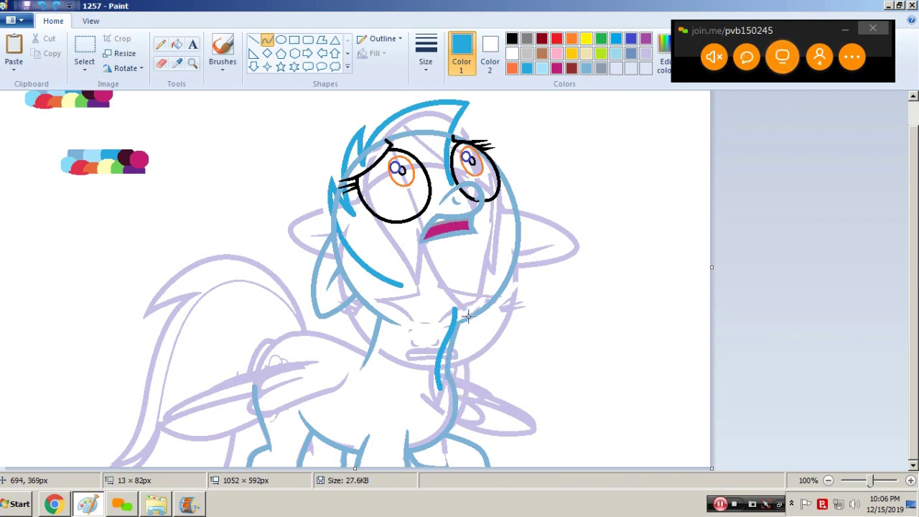
# - Draw the two outer curves of a bright blue hair lock hanging from the jaw over the right neck line
pyautogui.moveTo(449, 313)
pyautogui.mouseDown()
pyautogui.moveTo(438, 387)
pyautogui.moveTo(450, 339)
pyautogui.moveTo(427, 350)
pyautogui.mouseUp()
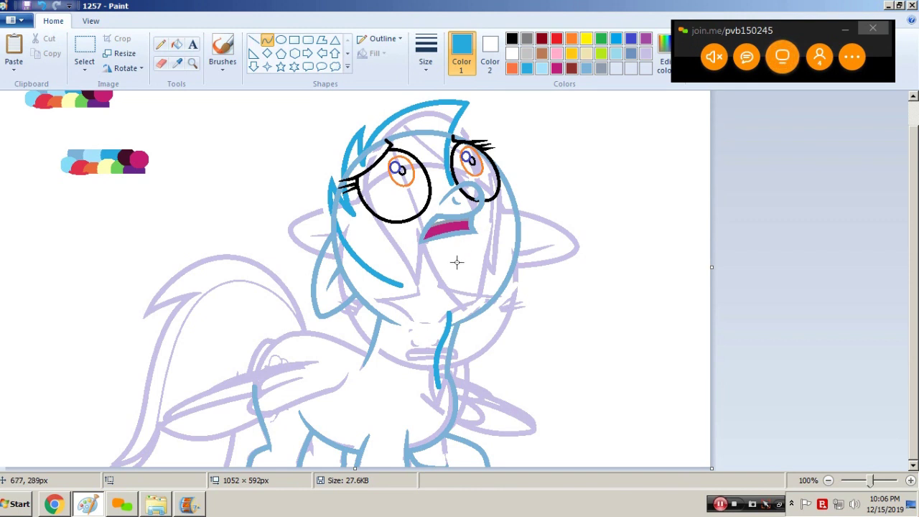
pyautogui.moveTo(463, 305); pyautogui.dragTo(454, 409)
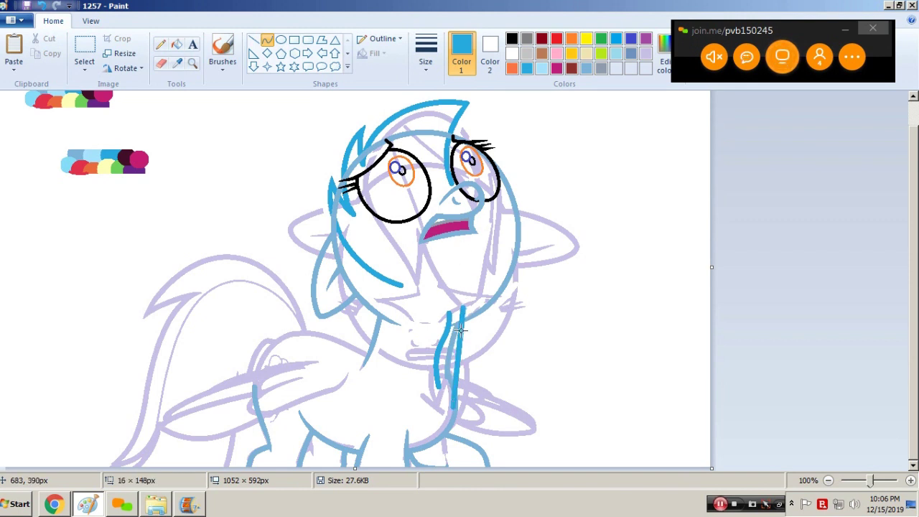
pyautogui.moveTo(460, 349); pyautogui.dragTo(479, 378)
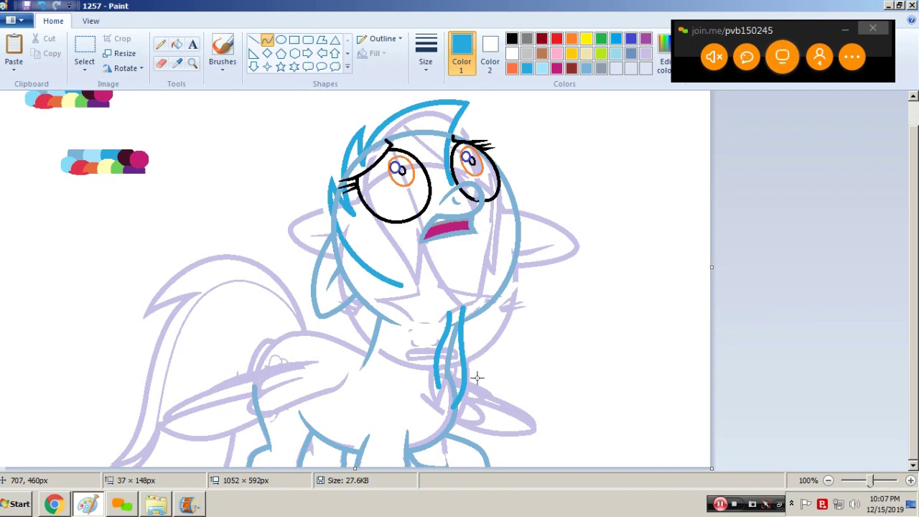
pyautogui.hotkey('ctrl', 'z')
pyautogui.moveTo(463, 291); pyautogui.dragTo(447, 409)
pyautogui.moveTo(461, 326); pyautogui.dragTo(486, 358)
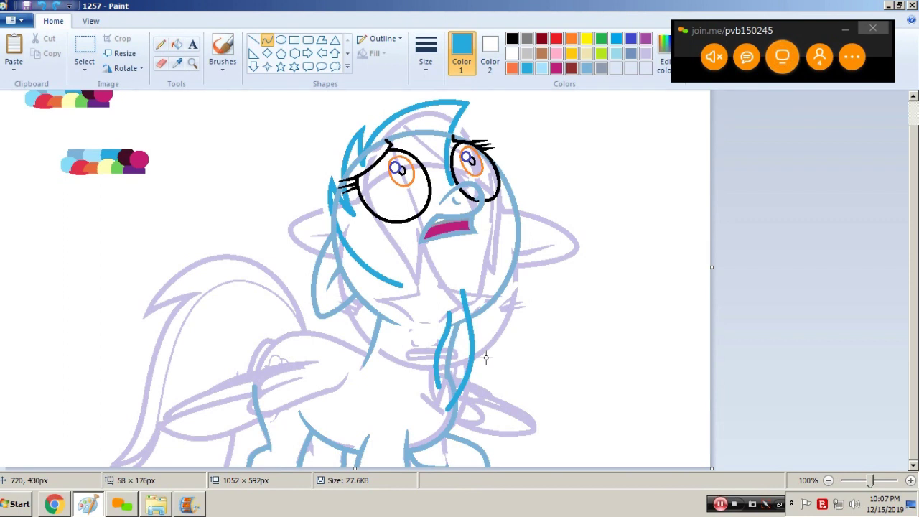
pyautogui.hotkey('ctrl', 'z')
pyautogui.moveTo(464, 300); pyautogui.dragTo(453, 402)
pyautogui.moveTo(466, 330); pyautogui.dragTo(484, 359)
# - Add the zigzag inner lines joining the two lower tips of the hair lock
pyautogui.click(421, 383)
pyautogui.moveTo(452, 405); pyautogui.dragTo(437, 385)
pyautogui.click(457, 371)
pyautogui.click(471, 326)
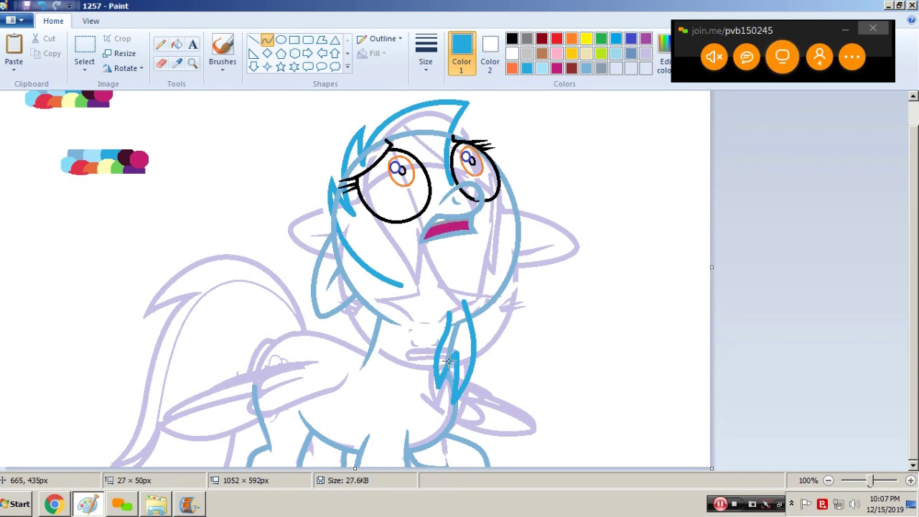
# - Sharpen the left tip of the hair lock by trimming its edges with white curves
pyautogui.moveTo(442, 374); pyautogui.dragTo(450, 372)
pyautogui.moveTo(449, 373); pyautogui.dragTo(442, 373)
pyautogui.moveTo(432, 333); pyautogui.dragTo(442, 401)
pyautogui.moveTo(433, 363); pyautogui.dragTo(430, 379)
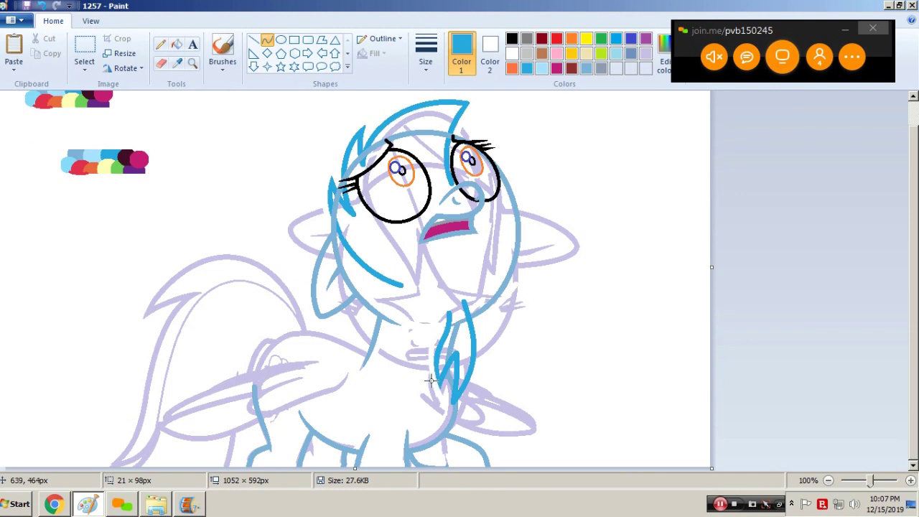
# - Draw a thinner bright blue dividing curve inside the hair lock, from the notch between the tips up to its root
pyautogui.click(425, 61)
pyautogui.click(425, 145)
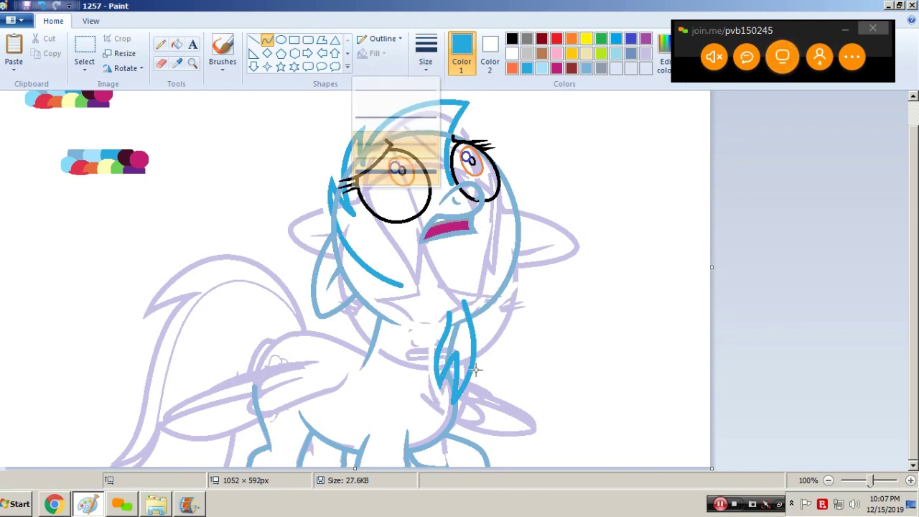
pyautogui.moveTo(457, 362)
pyautogui.mouseDown()
pyautogui.moveTo(463, 305)
pyautogui.moveTo(468, 321)
pyautogui.mouseUp()
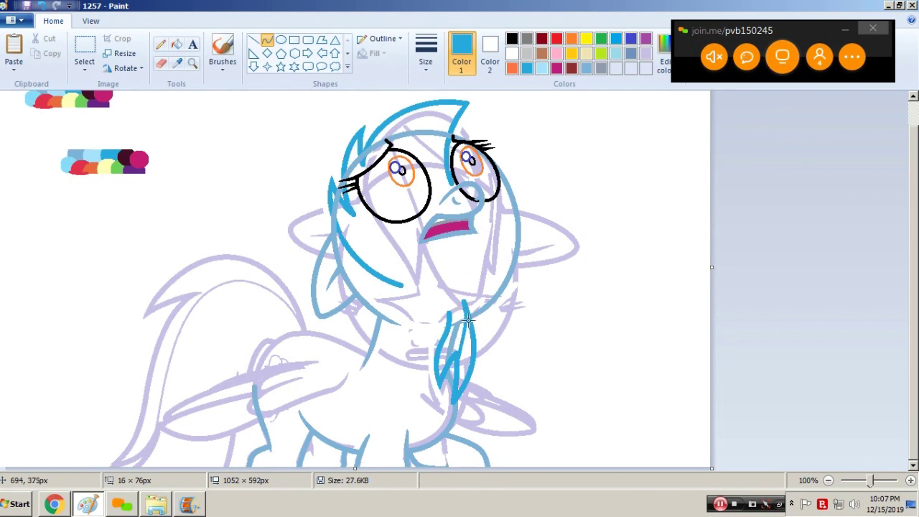
pyautogui.click(468, 317)
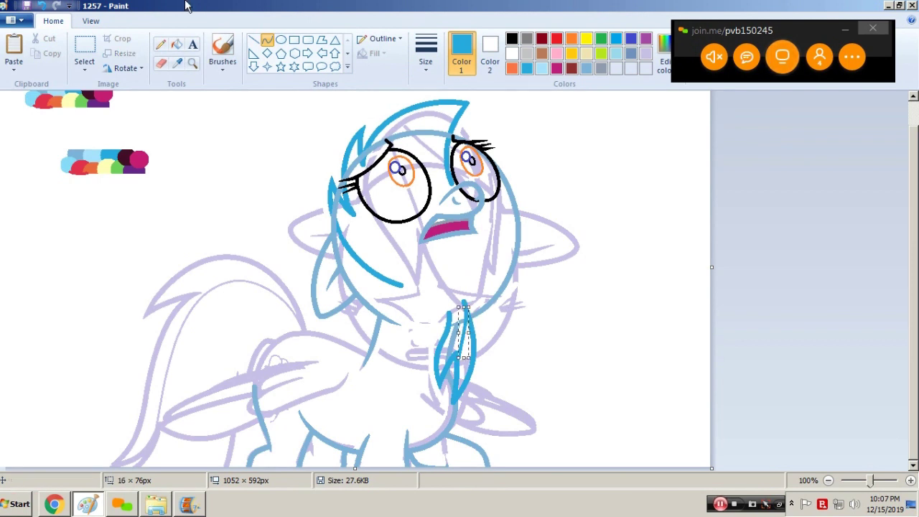
# - Retrace the grey-blue jaw line with a curve crossing over the root of the hair lock
pyautogui.click(192, 63)
pyautogui.click(463, 326)
pyautogui.click(467, 303)
pyautogui.click(431, 68)
pyautogui.click(407, 167)
pyautogui.click(176, 63)
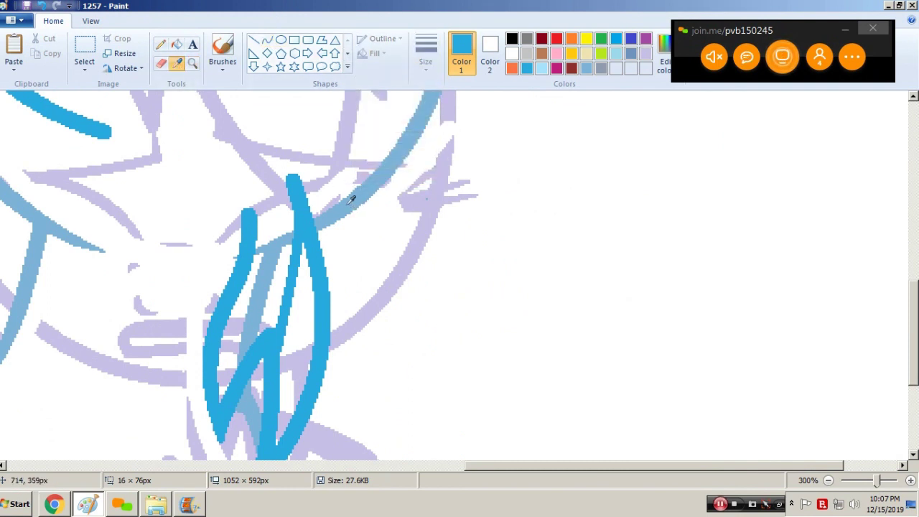
pyautogui.click(335, 211)
pyautogui.moveTo(335, 211); pyautogui.dragTo(229, 252)
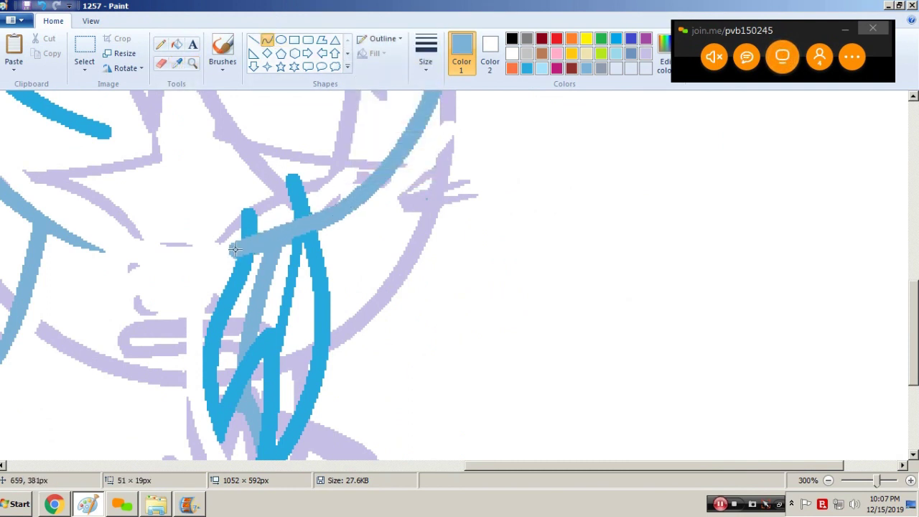
pyautogui.click(281, 245)
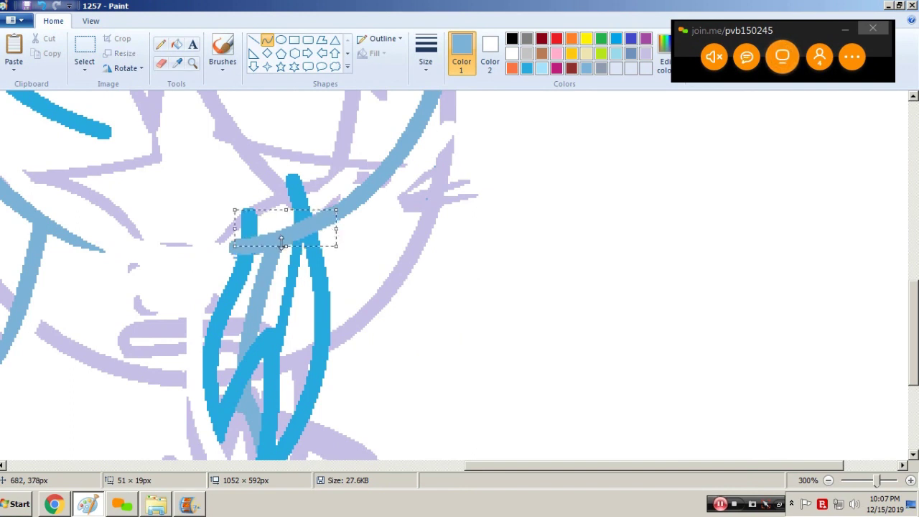
pyautogui.moveTo(281, 233); pyautogui.dragTo(275, 252)
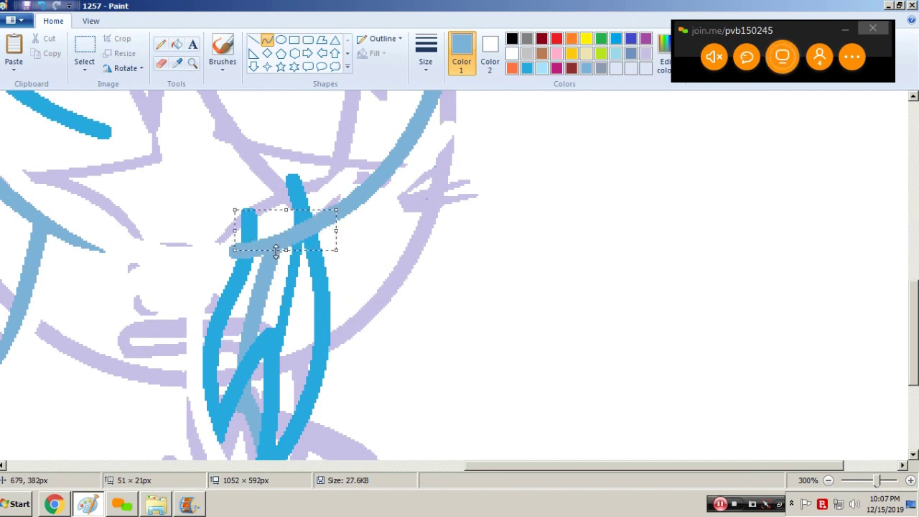
# - Cut the hair lock off above the jaw line with a white curve and erase the two leftover stubs
pyautogui.moveTo(338, 188)
pyautogui.mouseDown()
pyautogui.moveTo(213, 252)
pyautogui.moveTo(336, 201)
pyautogui.mouseUp()
pyautogui.moveTo(277, 235); pyautogui.dragTo(272, 238)
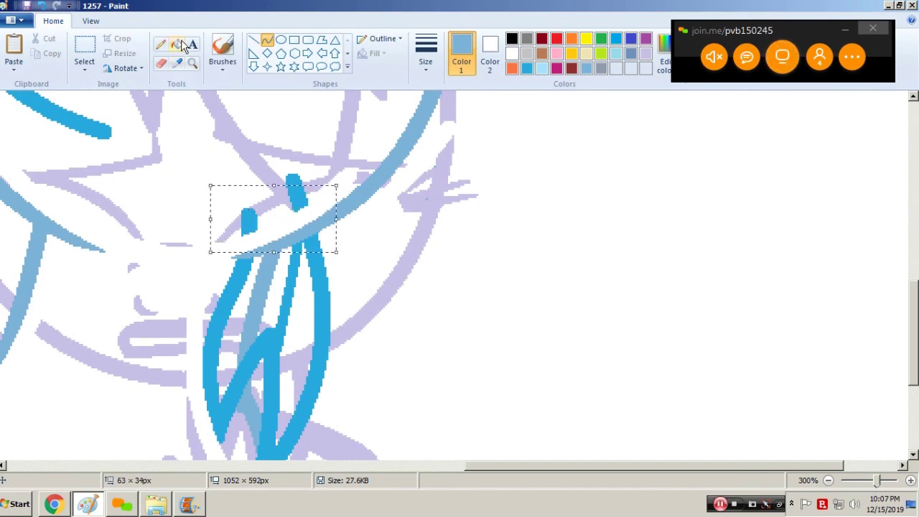
pyautogui.click(183, 46)
pyautogui.rightClick(293, 180)
pyautogui.rightClick(248, 221)
# - Separate the neck line from the jaw line inside the hair lock with a thin white pencil gap
pyautogui.click(161, 46)
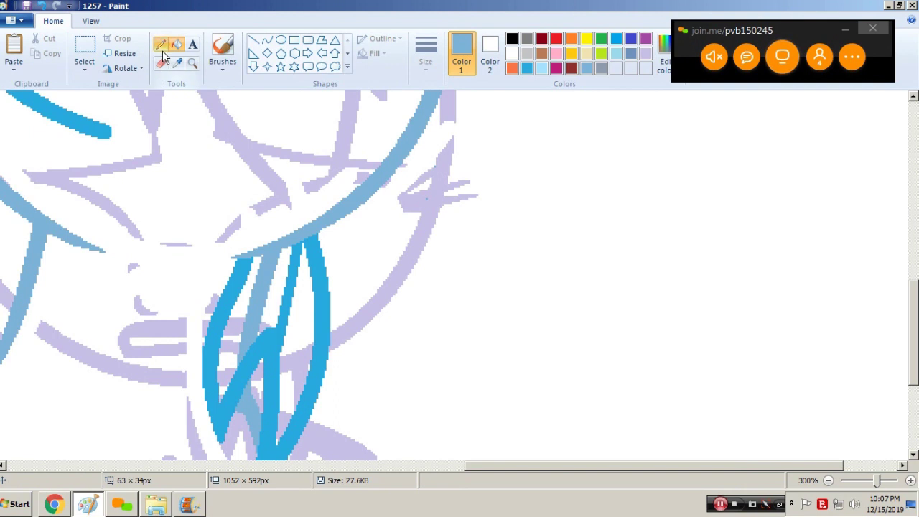
pyautogui.click(425, 50)
pyautogui.click(394, 107)
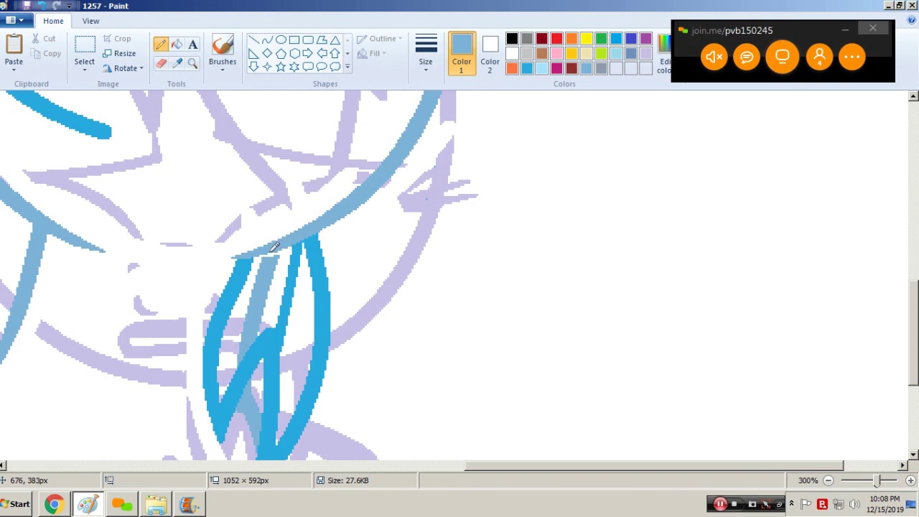
pyautogui.click(192, 64)
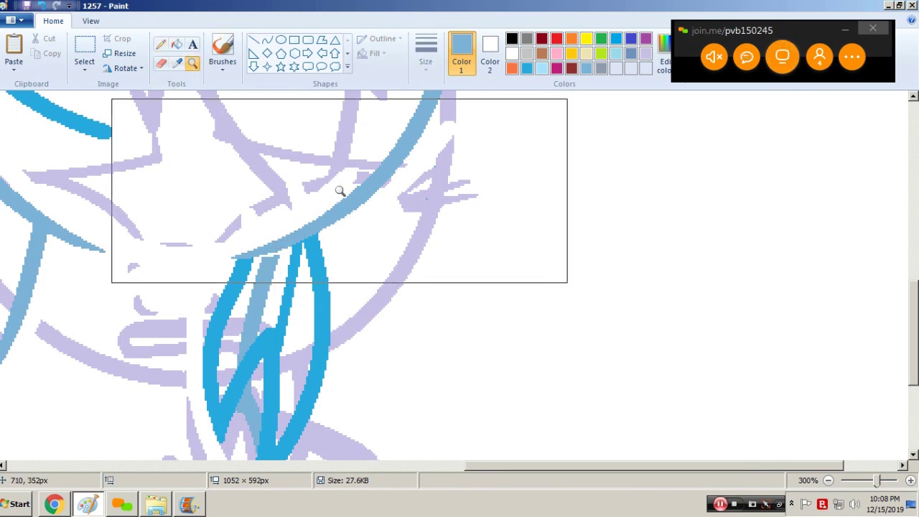
pyautogui.rightClick(339, 191)
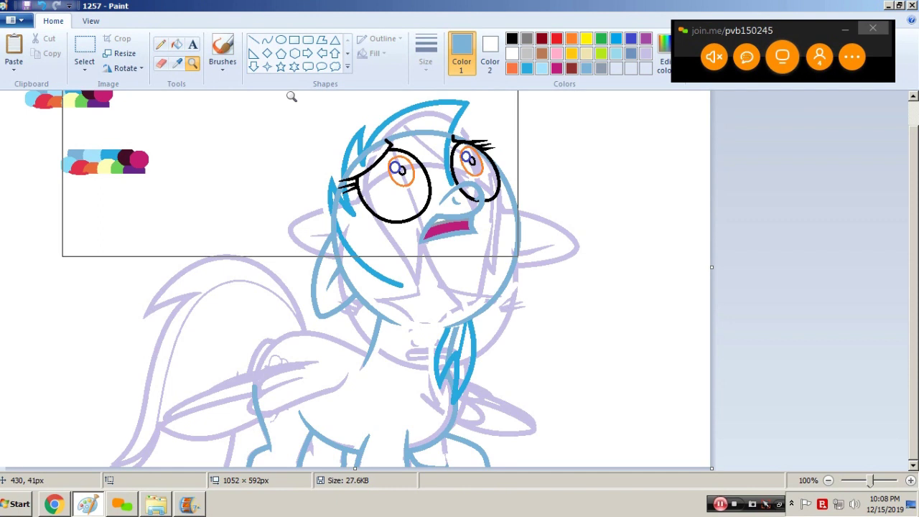
pyautogui.click(488, 345)
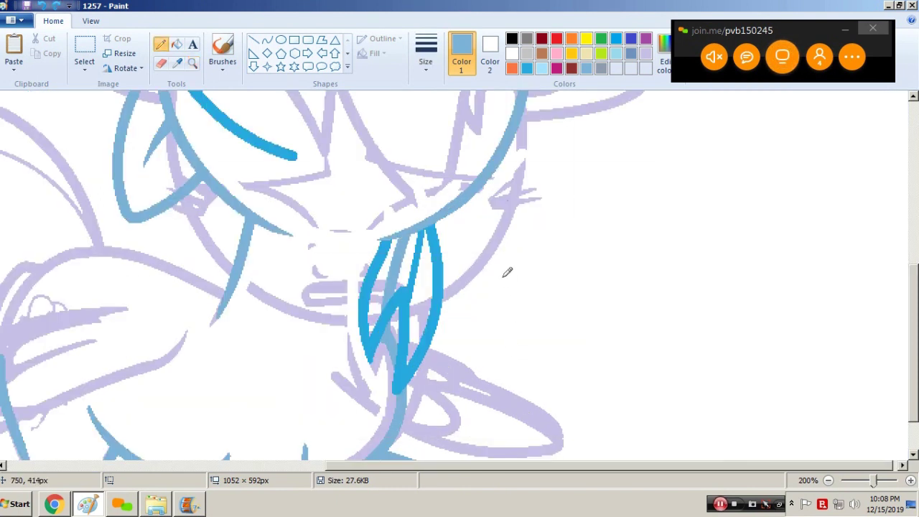
# - Undo the recent edits until only the left outer curve of the hair lock remains
pyautogui.hotkey('ctrl', 'z')
pyautogui.hotkey('ctrl', 'z')
pyautogui.hotkey('ctrl', 'z')
pyautogui.hotkey('ctrl', 'z')
pyautogui.hotkey('ctrl', 'z')
pyautogui.hotkey('ctrl', 'z')
pyautogui.hotkey('ctrl', 'z')
pyautogui.hotkey('ctrl', 'z')
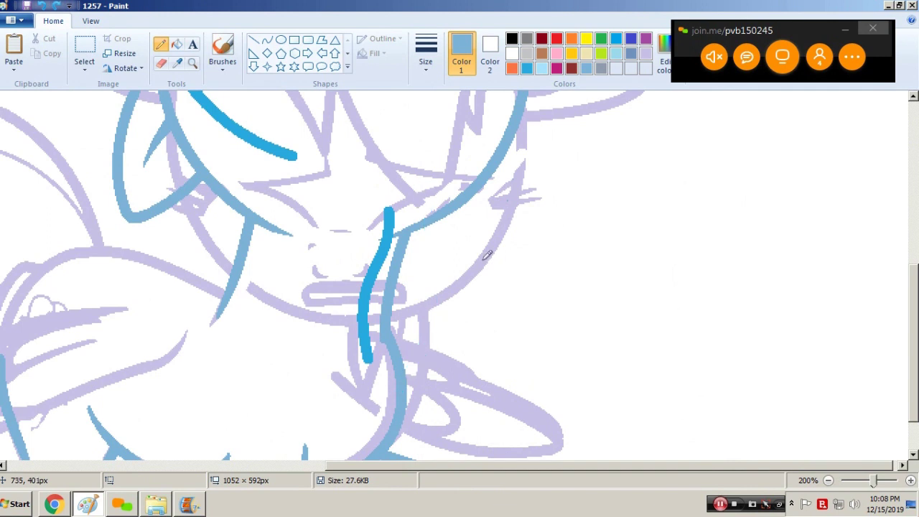
# - Draw a new bright blue right outer curve for the hair lock, bulging outward from the jaw down to the lower tip
pyautogui.click(267, 39)
pyautogui.click(426, 53)
pyautogui.click(396, 168)
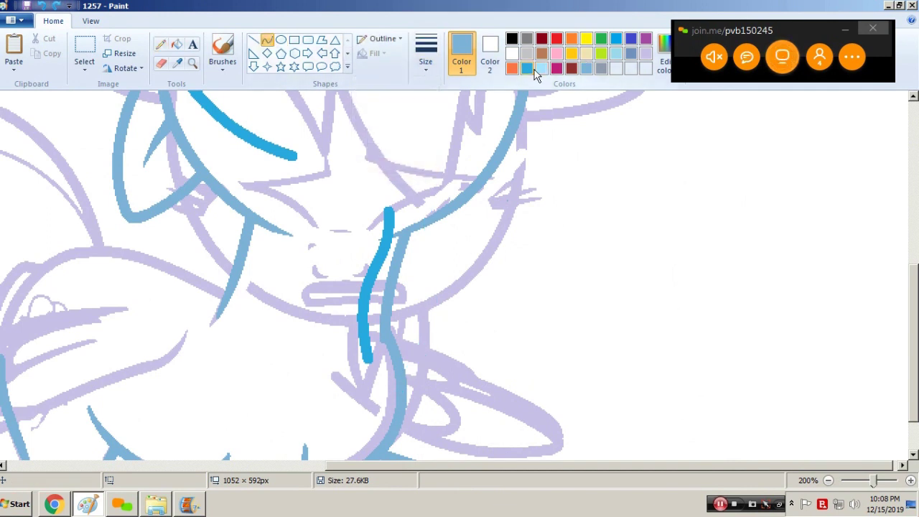
pyautogui.click(528, 68)
pyautogui.moveTo(407, 191); pyautogui.dragTo(384, 393)
pyautogui.moveTo(404, 332); pyautogui.dragTo(433, 253)
pyautogui.moveTo(438, 295); pyautogui.dragTo(449, 323)
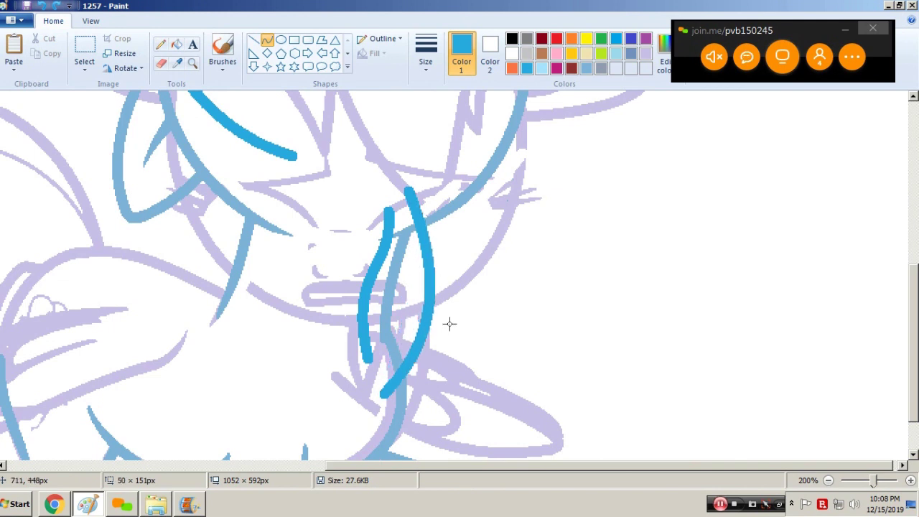
pyautogui.click(322, 350)
# - Draw the bright blue zigzag inner lines linking the two lower tips of the hair lock
pyautogui.moveTo(367, 358); pyautogui.dragTo(401, 288)
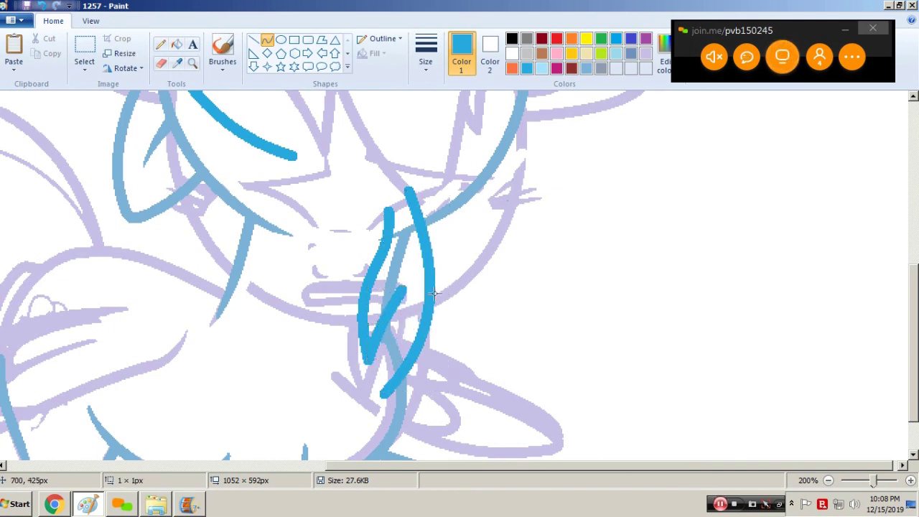
pyautogui.moveTo(395, 303); pyautogui.dragTo(384, 394)
pyautogui.moveTo(387, 349); pyautogui.dragTo(380, 335)
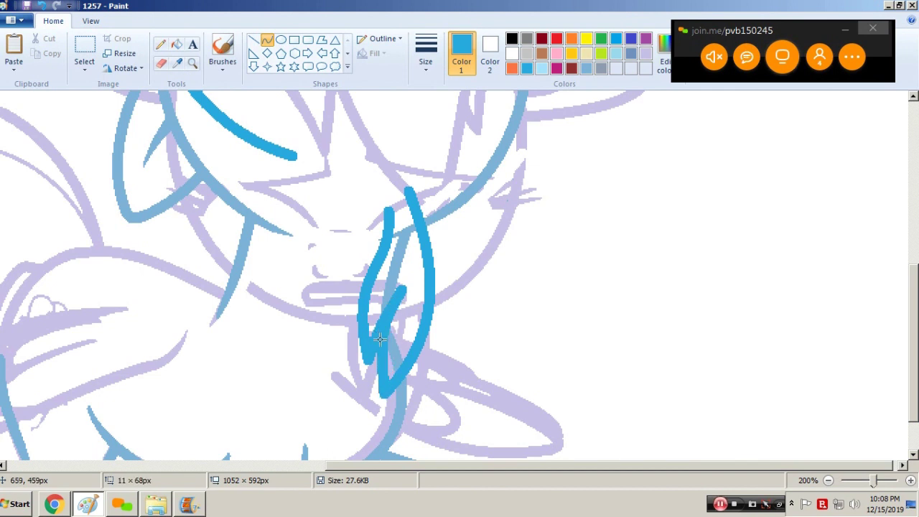
pyautogui.moveTo(380, 347); pyautogui.dragTo(387, 346)
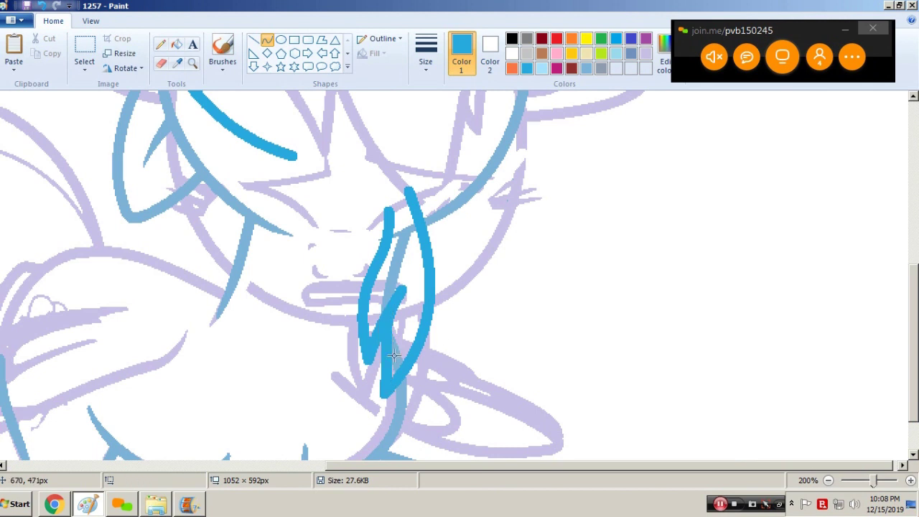
# - Trim the outer edge of the hair lock's left tip to a point with white curves
pyautogui.moveTo(350, 284); pyautogui.dragTo(371, 376)
pyautogui.moveTo(361, 331); pyautogui.dragTo(374, 408)
pyautogui.click(358, 346)
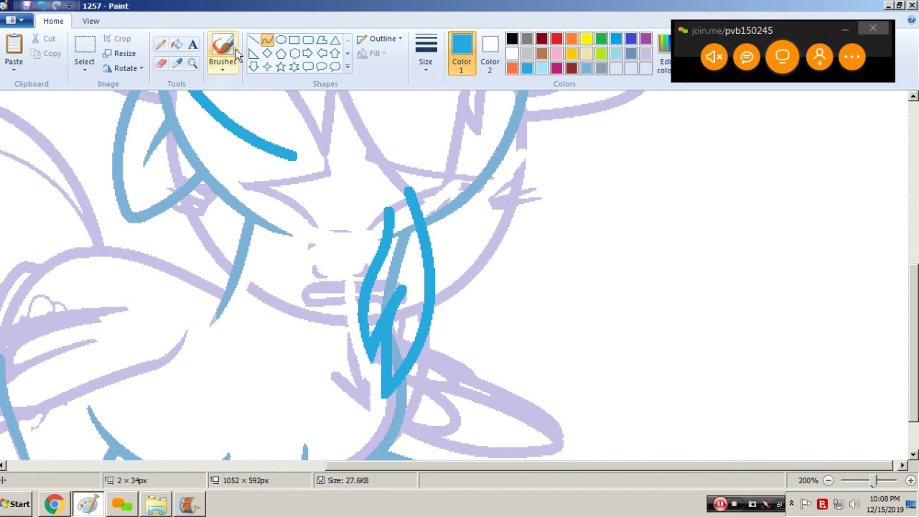
# - Draw a thinner bright blue dividing curve from the notch between the tips up to the hair lock's root
pyautogui.click(431, 67)
pyautogui.click(397, 167)
pyautogui.moveTo(405, 286)
pyautogui.mouseDown()
pyautogui.moveTo(422, 216)
pyautogui.moveTo(404, 289)
pyautogui.mouseUp()
pyautogui.hotkey('ctrl', 'z')
pyautogui.moveTo(414, 247)
pyautogui.mouseDown()
pyautogui.moveTo(418, 236)
pyautogui.moveTo(419, 252)
pyautogui.mouseUp()
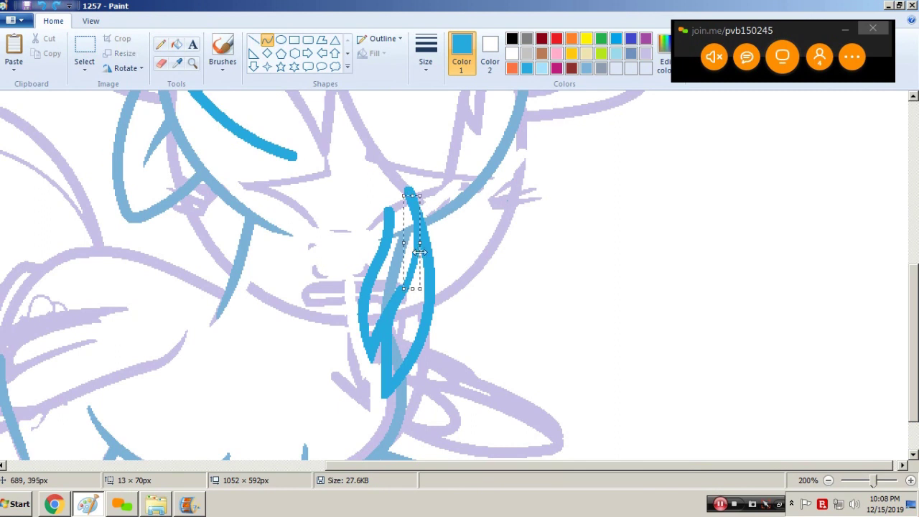
# - Draw a green curve along the jaw line across the hair root, tapering it and cutting the lock above with a white curve
pyautogui.click(193, 64)
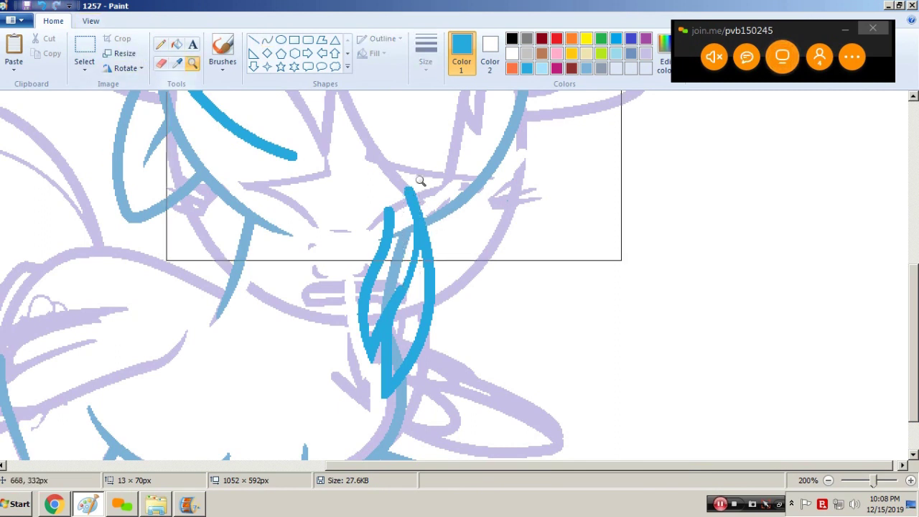
pyautogui.click(419, 179)
pyautogui.click(431, 61)
pyautogui.click(412, 168)
pyautogui.click(177, 64)
pyautogui.click(601, 38)
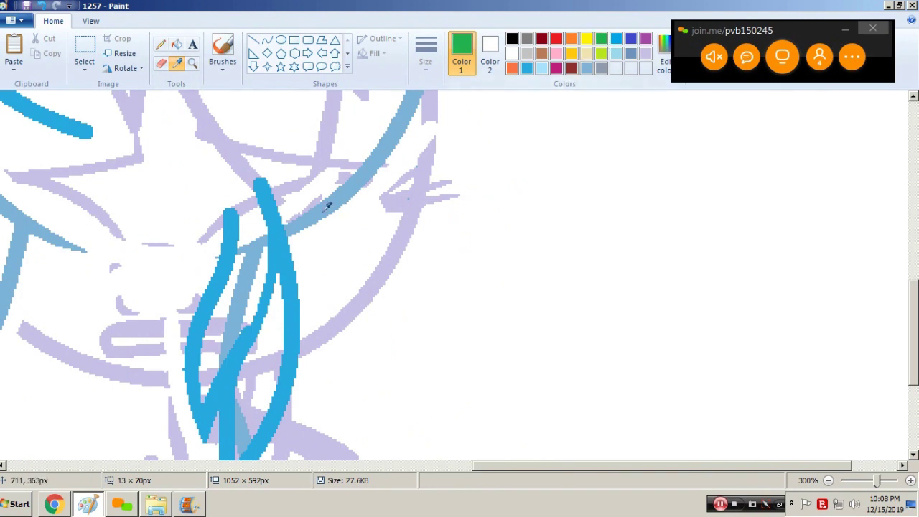
pyautogui.click(267, 40)
pyautogui.moveTo(333, 205); pyautogui.dragTo(212, 251)
pyautogui.moveTo(278, 224)
pyautogui.mouseDown()
pyautogui.moveTo(300, 228)
pyautogui.moveTo(271, 238)
pyautogui.mouseUp()
pyautogui.click(392, 201)
pyautogui.moveTo(334, 182)
pyautogui.mouseDown()
pyautogui.moveTo(197, 248)
pyautogui.moveTo(315, 201)
pyautogui.moveTo(271, 214)
pyautogui.moveTo(278, 222)
pyautogui.mouseUp()
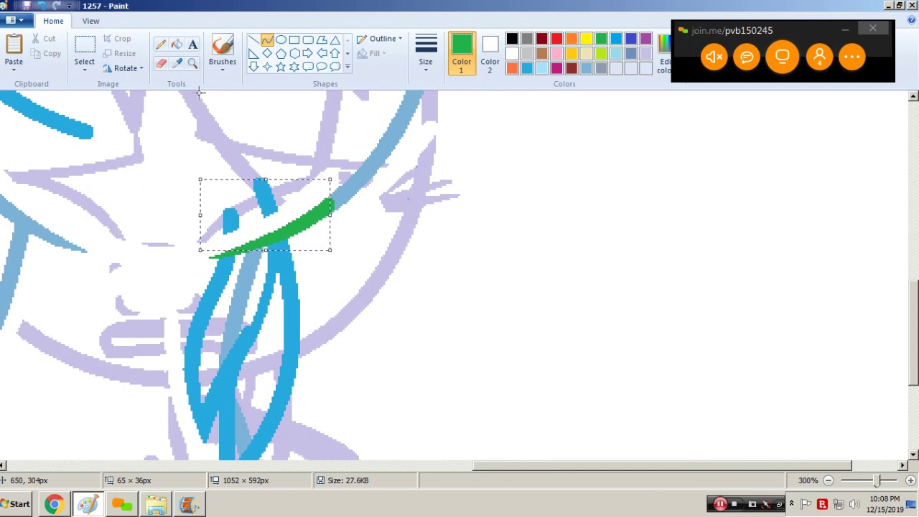
# - Fill the neck line segment inside the hair lock with indigo and recolour the green jaw curve grey-blue
pyautogui.click(177, 45)
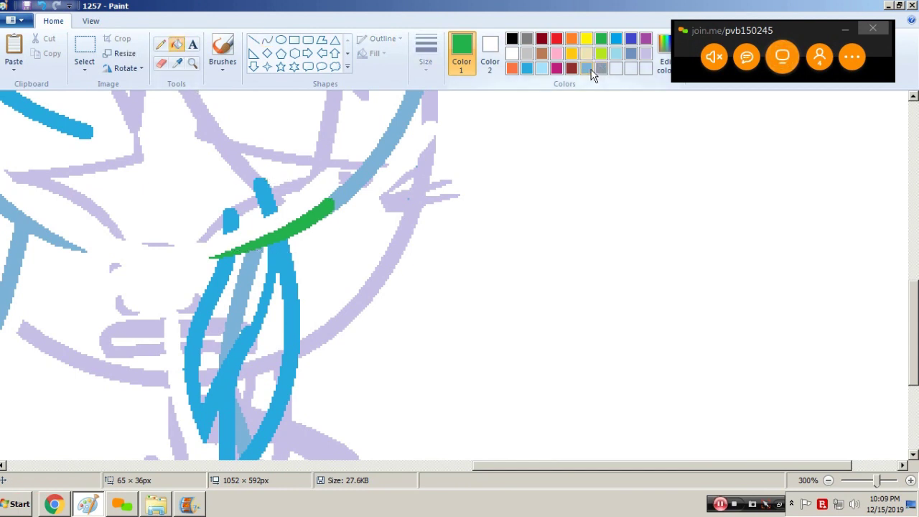
pyautogui.click(630, 38)
pyautogui.click(253, 255)
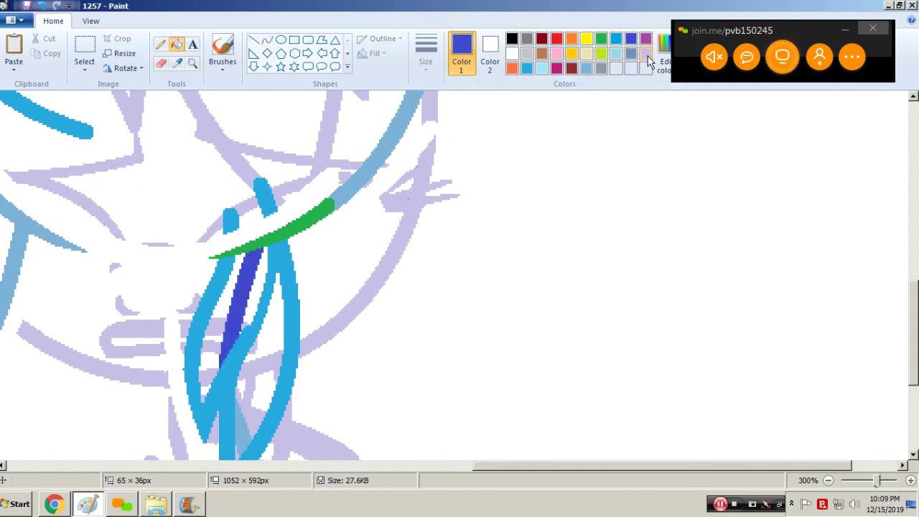
pyautogui.click(587, 68)
pyautogui.click(291, 224)
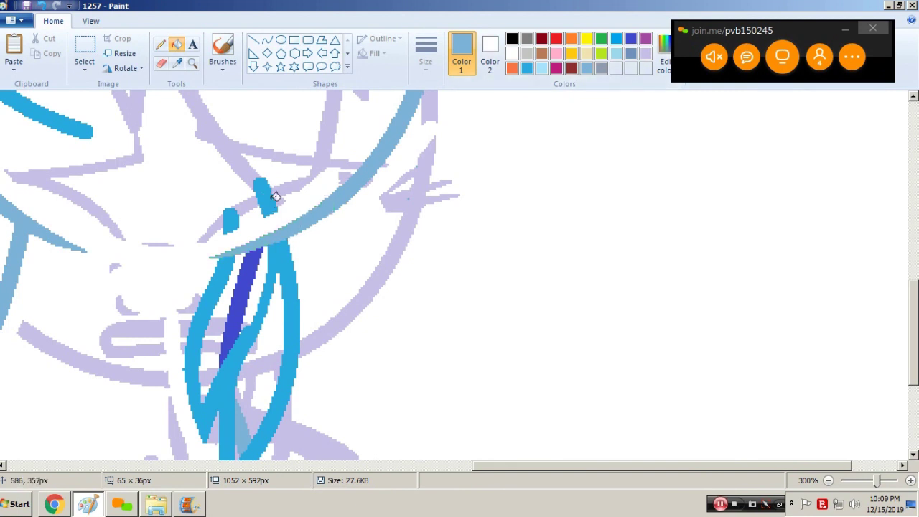
# - Erase the two hair stubs left above the jaw line and save the drawing
pyautogui.rightClick(272, 202)
pyautogui.rightClick(230, 220)
pyautogui.click(193, 64)
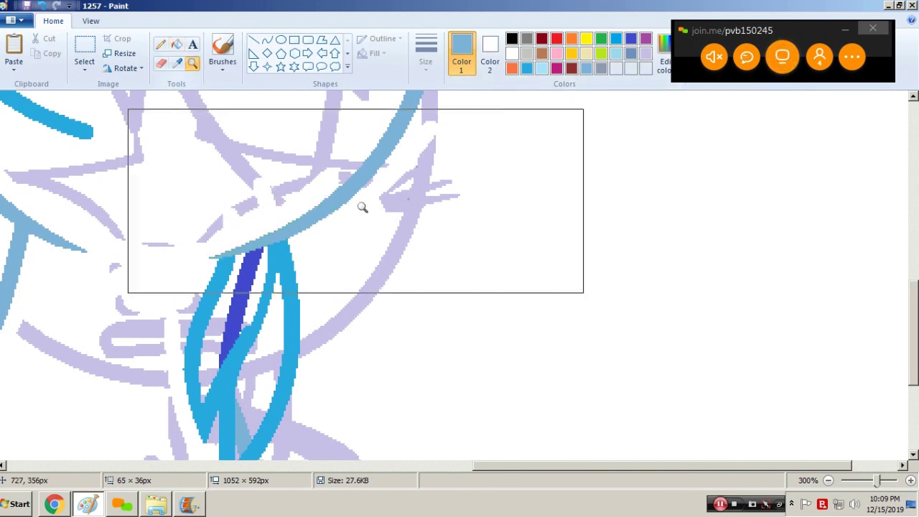
pyautogui.rightClick(283, 142)
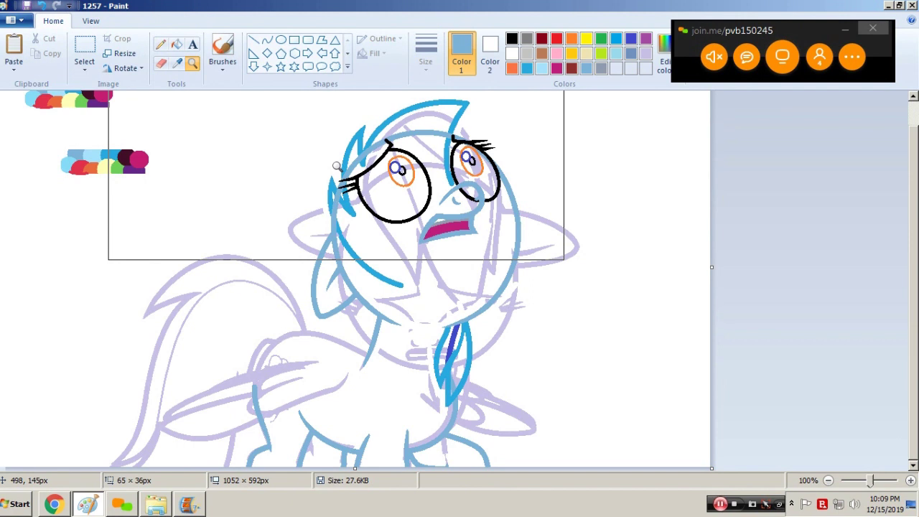
pyautogui.scroll(1, 337, 166)
pyautogui.hotkey('ctrl', 's')
pyautogui.click(176, 45)
pyautogui.scroll(-1, 369, 226)
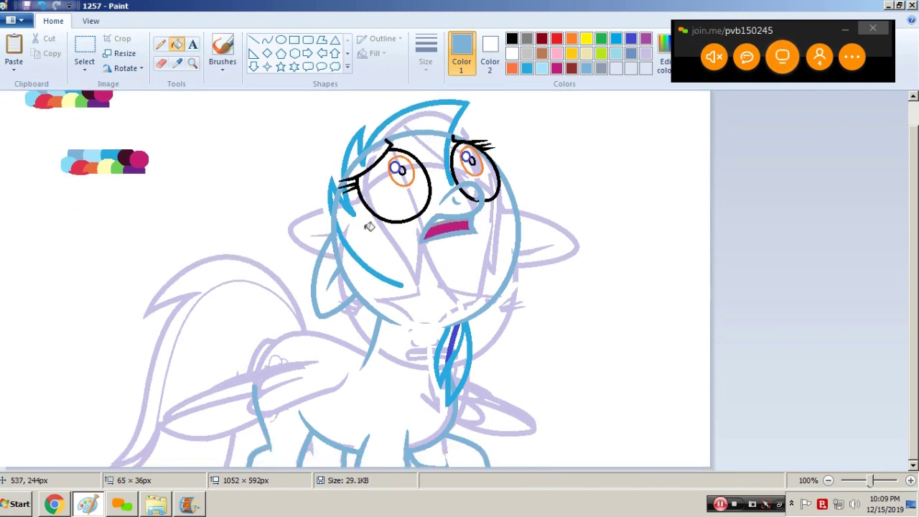
# - Add a short grey-blue fold line beside the hind leg under the belly and trim it to a point with white curves
pyautogui.click(267, 45)
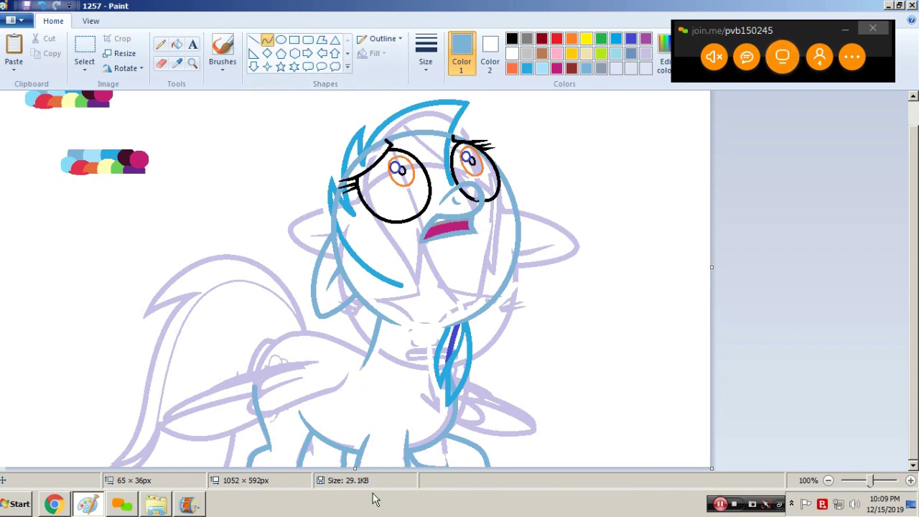
pyautogui.click(197, 65)
pyautogui.click(323, 377)
pyautogui.click(349, 388)
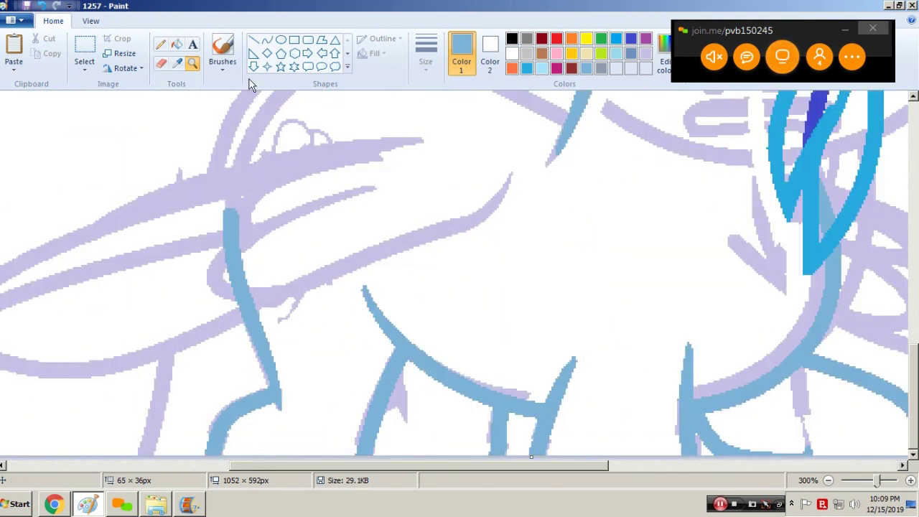
pyautogui.click(179, 46)
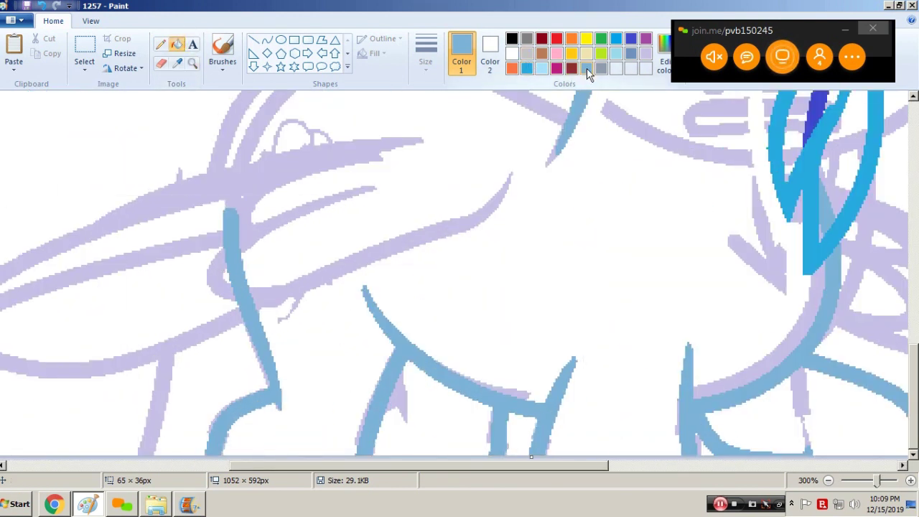
pyautogui.click(267, 39)
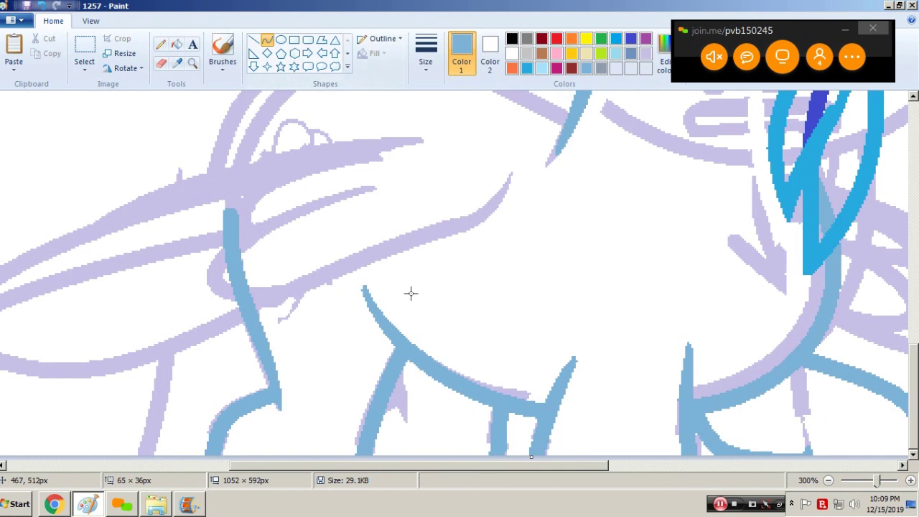
pyautogui.moveTo(391, 352); pyautogui.dragTo(409, 409)
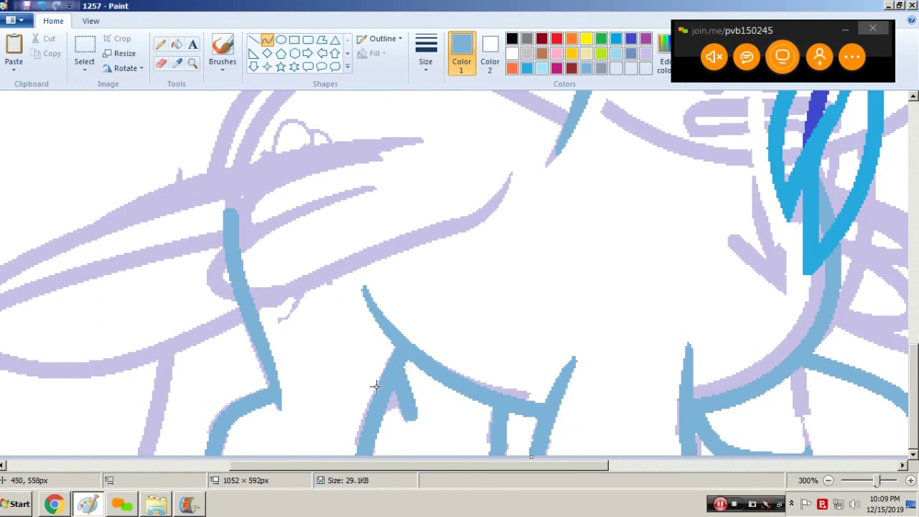
pyautogui.moveTo(412, 370)
pyautogui.mouseDown()
pyautogui.moveTo(418, 426)
pyautogui.moveTo(418, 393)
pyautogui.moveTo(381, 405)
pyautogui.moveTo(395, 397)
pyautogui.mouseUp()
pyautogui.click(418, 397)
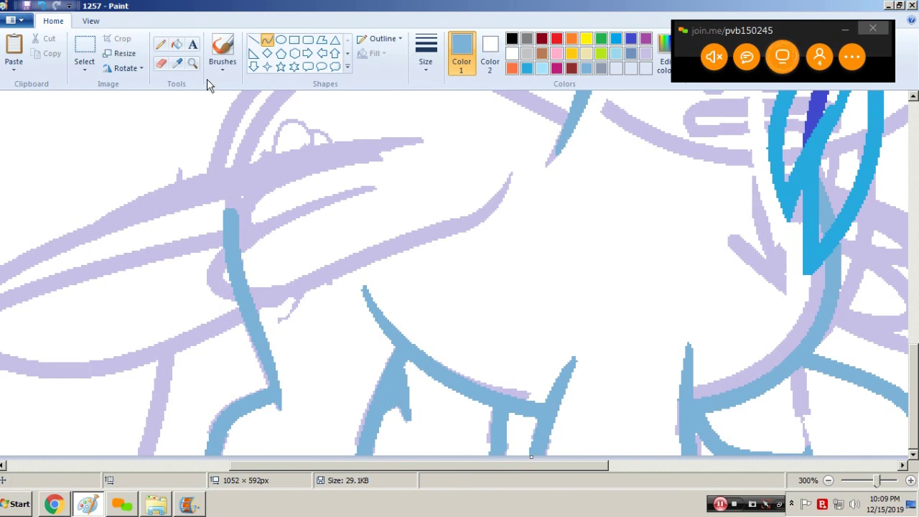
pyautogui.click(192, 63)
pyautogui.rightClick(337, 193)
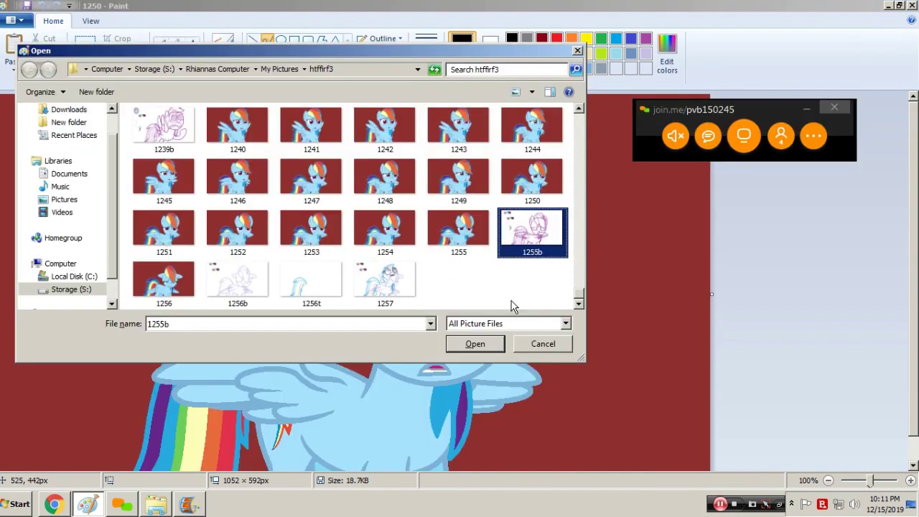
# - Open the purple sketch file 1255b
pyautogui.press('Return')
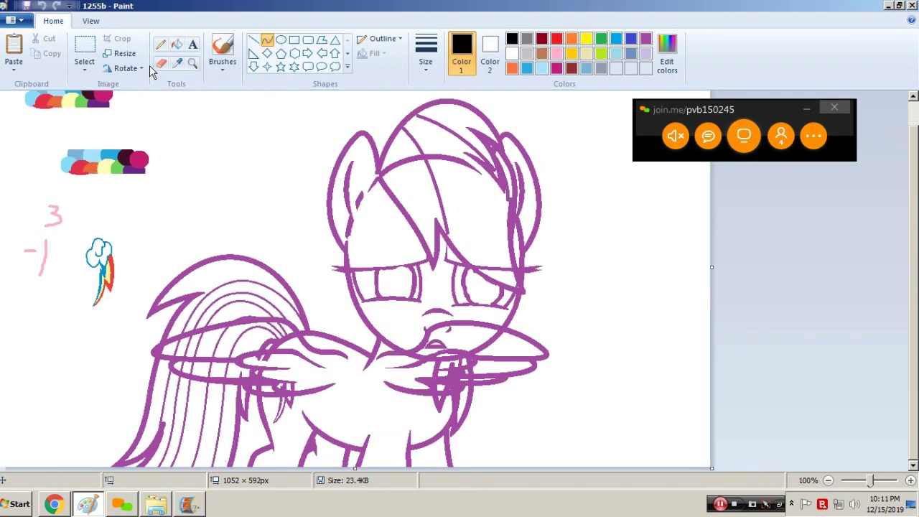
# - Select the rainbow bolt cutie mark and skew it -1 degree horizontally and 1 degree vertically
pyautogui.click(84, 48)
pyautogui.moveTo(72, 228); pyautogui.dragTo(142, 314)
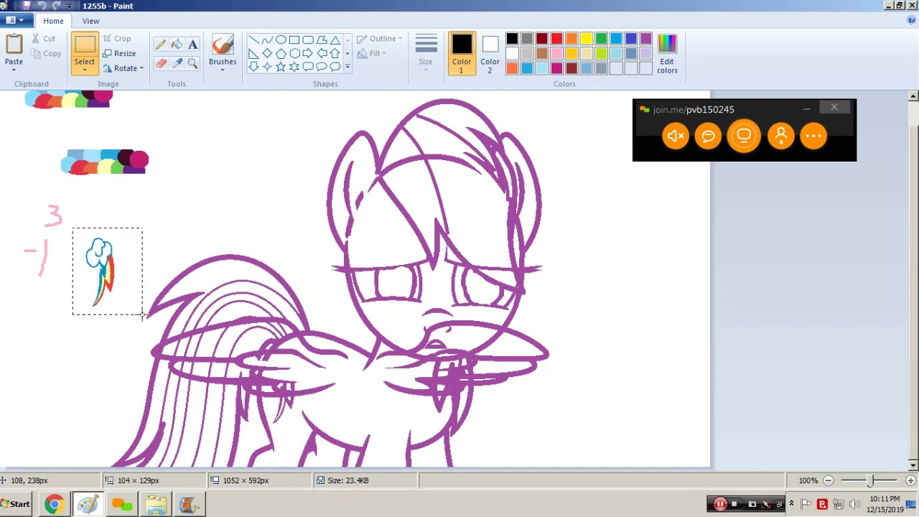
pyautogui.rightClick(125, 260)
pyautogui.click(115, 395)
pyautogui.doubleClick(159, 251)
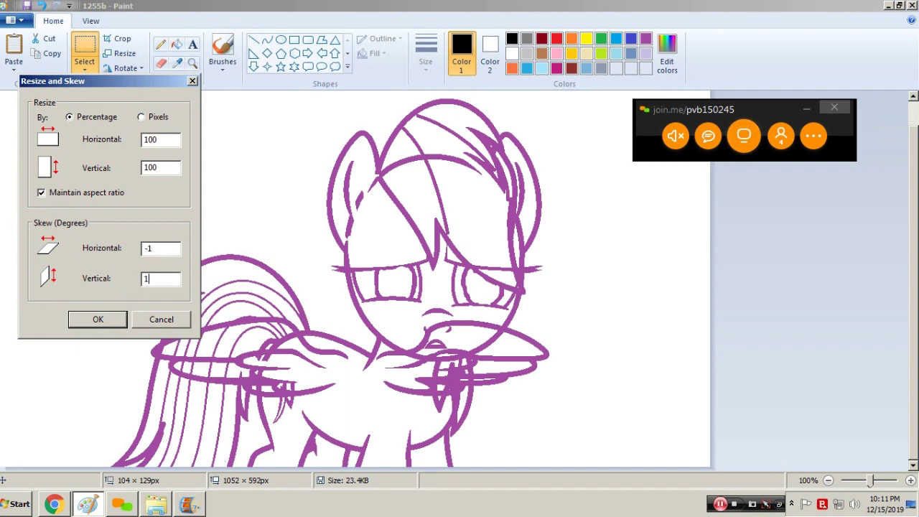
pyautogui.press('Return')
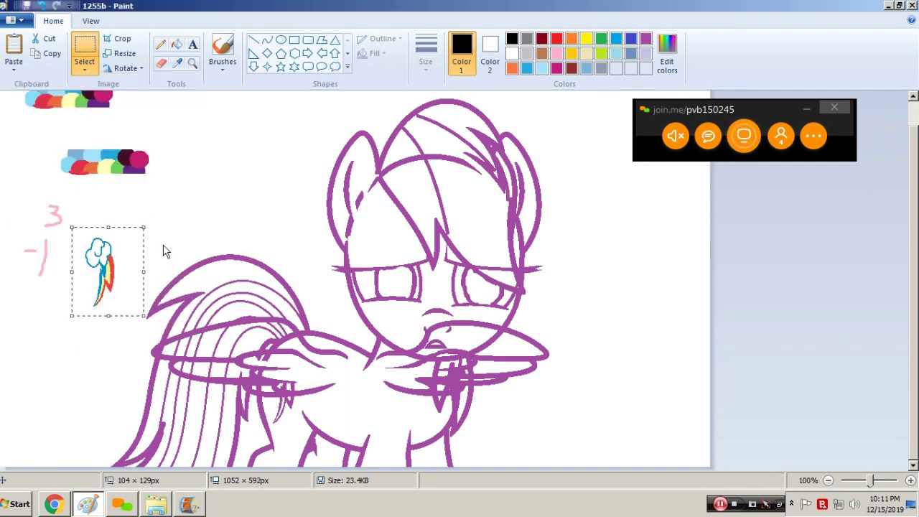
# - Select the lower tip of the cutie mark's bolt and nudge it slightly to the left
pyautogui.click(191, 65)
pyautogui.click(236, 268)
pyautogui.click(294, 268)
pyautogui.click(84, 50)
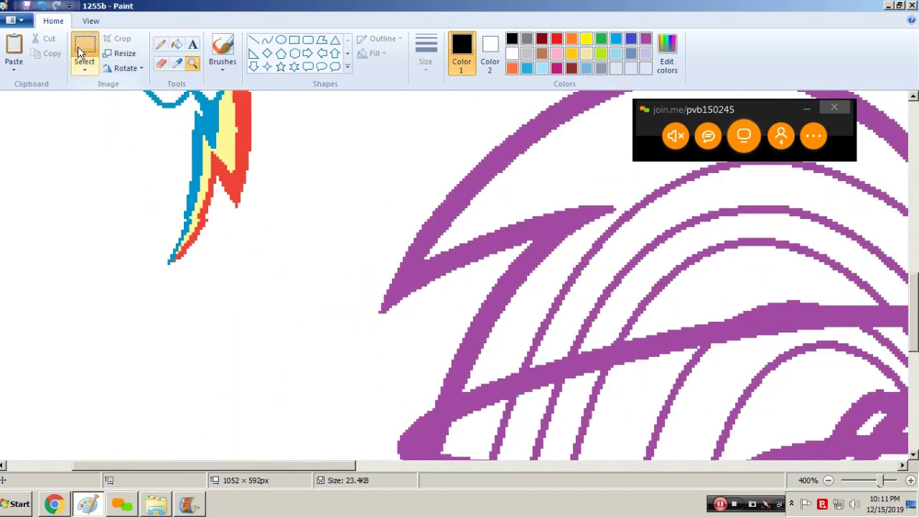
pyautogui.moveTo(208, 219); pyautogui.dragTo(158, 284)
pyautogui.press('Left')
pyautogui.click(222, 285)
pyautogui.click(193, 66)
pyautogui.rightClick(258, 156)
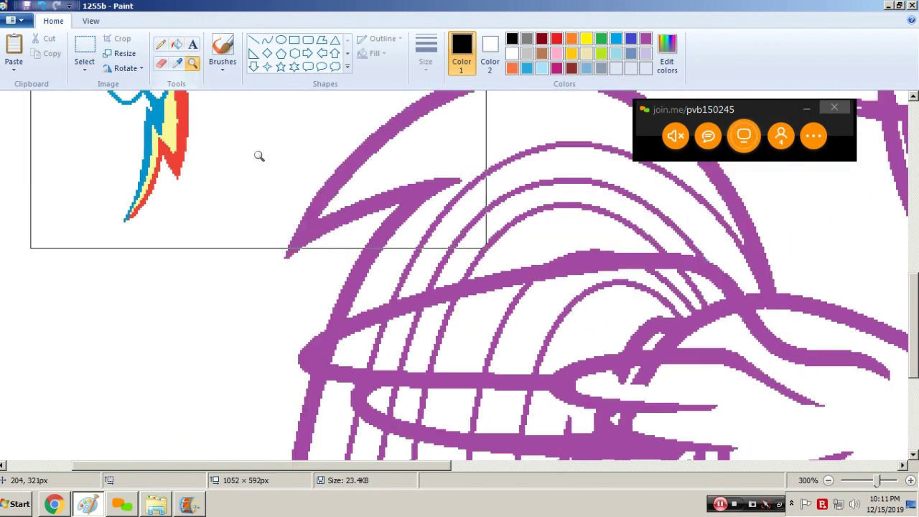
pyautogui.rightClick(258, 166)
pyautogui.rightClick(259, 177)
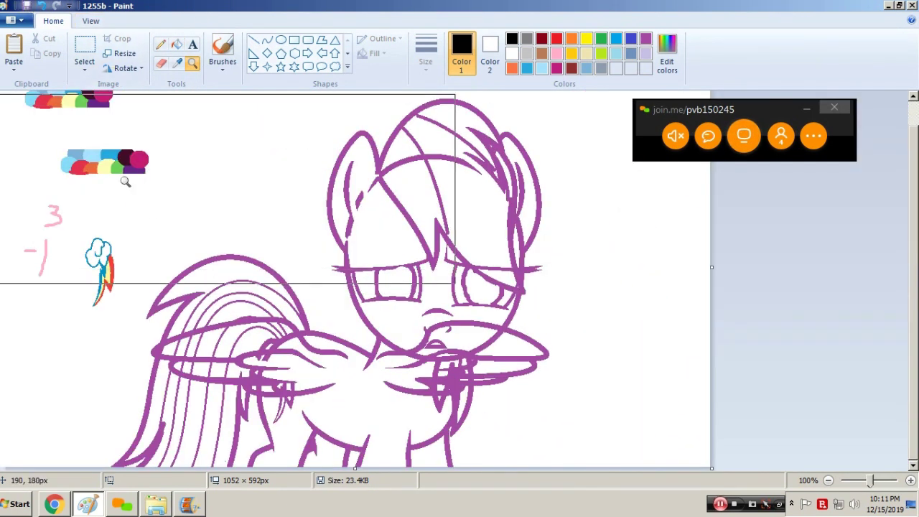
# - Copy the cutie mark, open drawing 1257 without saving 1255b, and paste the mark onto the pony's flank
pyautogui.click(84, 50)
pyautogui.moveTo(75, 236); pyautogui.dragTo(128, 333)
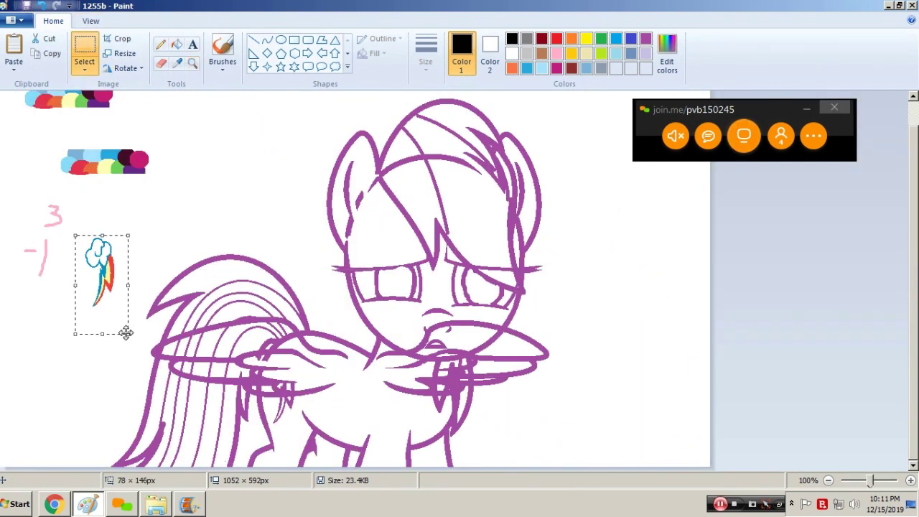
pyautogui.hotkey('ctrl', 'o')
pyautogui.write('1257')
pyautogui.press('Return')
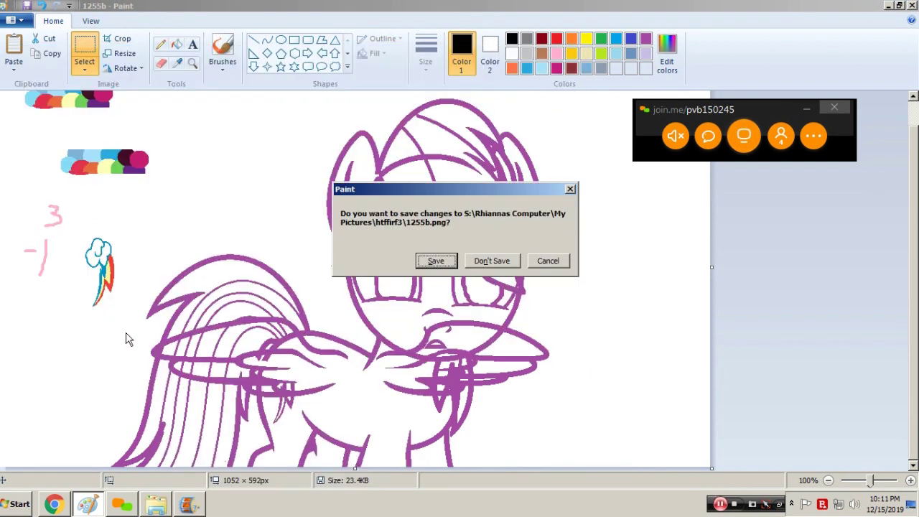
pyautogui.press('n')
pyautogui.scroll(-2, 360, 315)
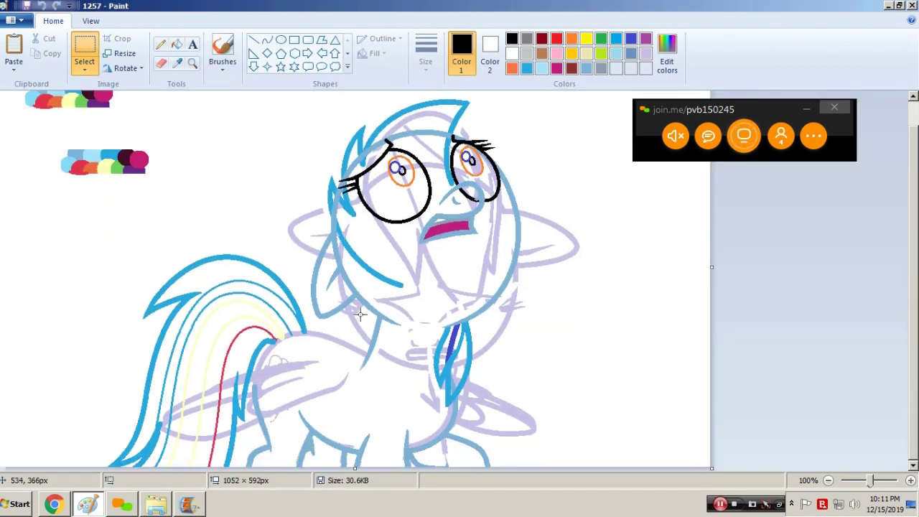
pyautogui.hotkey('ctrl', 'v')
pyautogui.moveTo(40, 152); pyautogui.dragTo(291, 410)
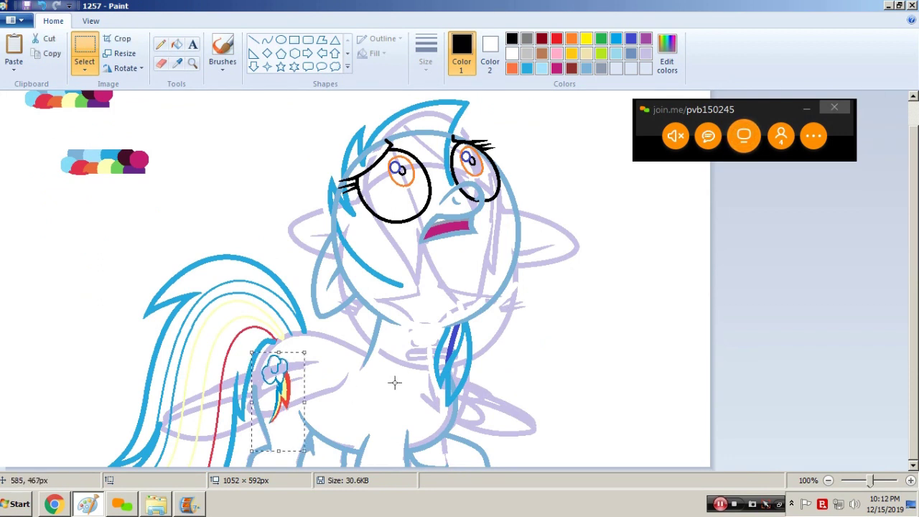
# - Set the Pencil to the thinnest size and sample the blue from the pasted cutie mark's outline
pyautogui.click(193, 62)
pyautogui.click(361, 335)
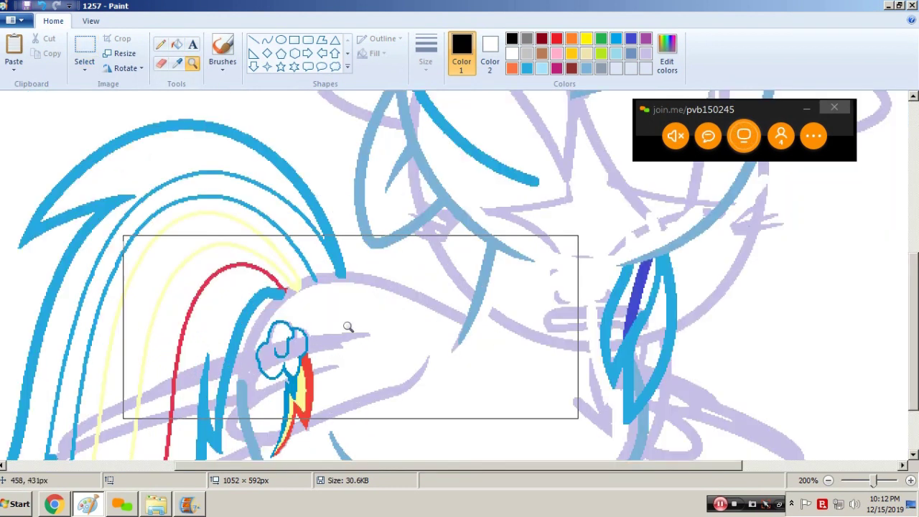
pyautogui.click(324, 403)
pyautogui.click(304, 275)
pyautogui.click(161, 44)
pyautogui.click(426, 54)
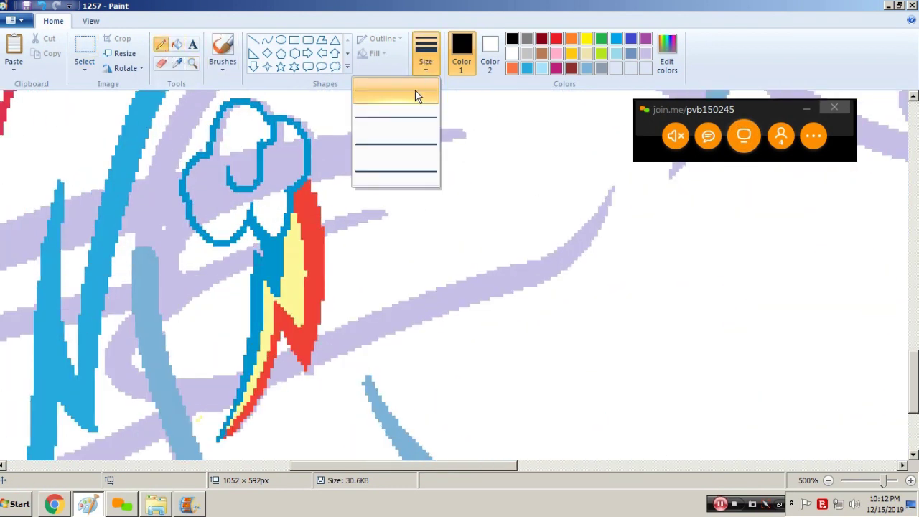
pyautogui.click(177, 62)
pyautogui.click(266, 137)
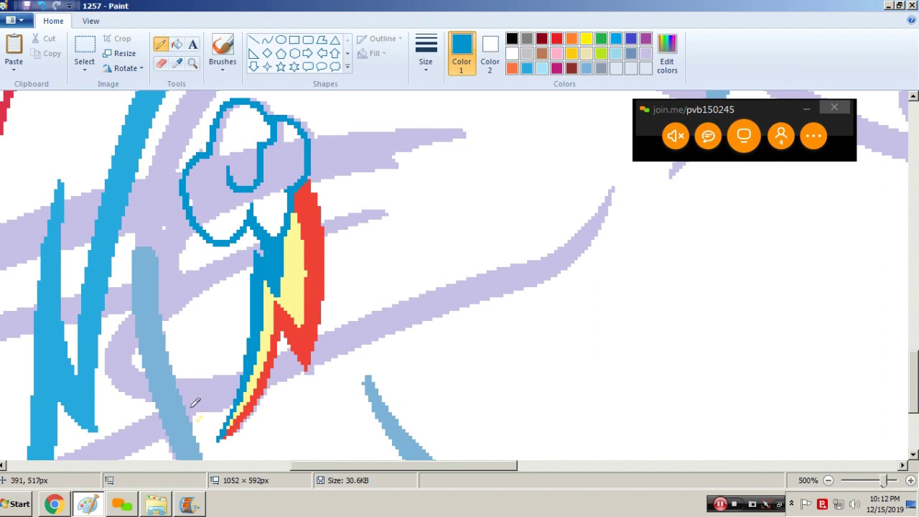
# - Draw a grey-blue curve tracing the rump from the hind leg up to the base of the tail
pyautogui.click(192, 63)
pyautogui.rightClick(352, 204)
pyautogui.click(267, 40)
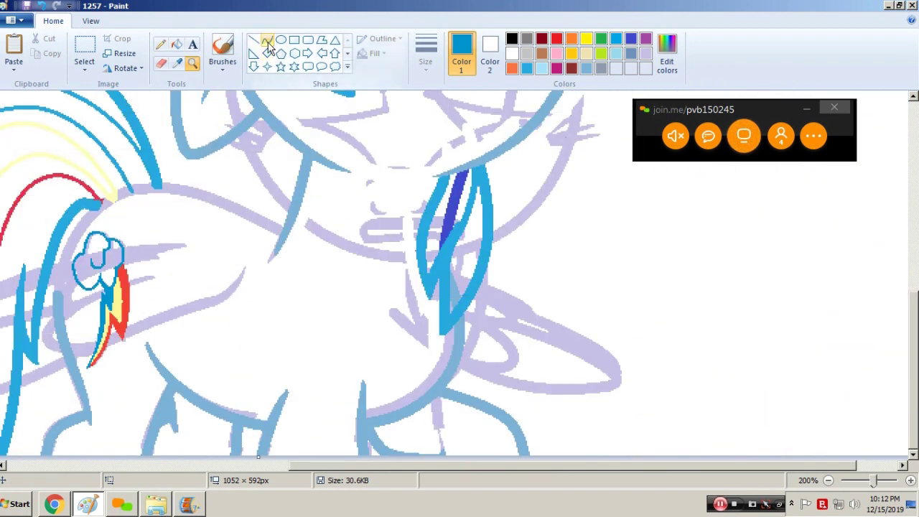
pyautogui.click(427, 57)
pyautogui.click(502, 108)
pyautogui.click(586, 69)
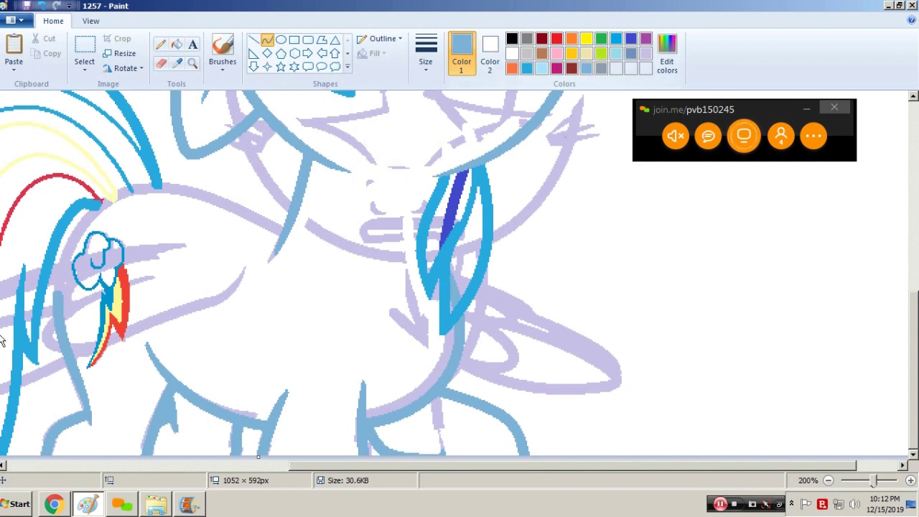
pyautogui.moveTo(57, 293); pyautogui.dragTo(161, 185)
pyautogui.moveTo(89, 248)
pyautogui.mouseDown()
pyautogui.moveTo(69, 255)
pyautogui.moveTo(91, 180)
pyautogui.mouseUp()
pyautogui.click(172, 187)
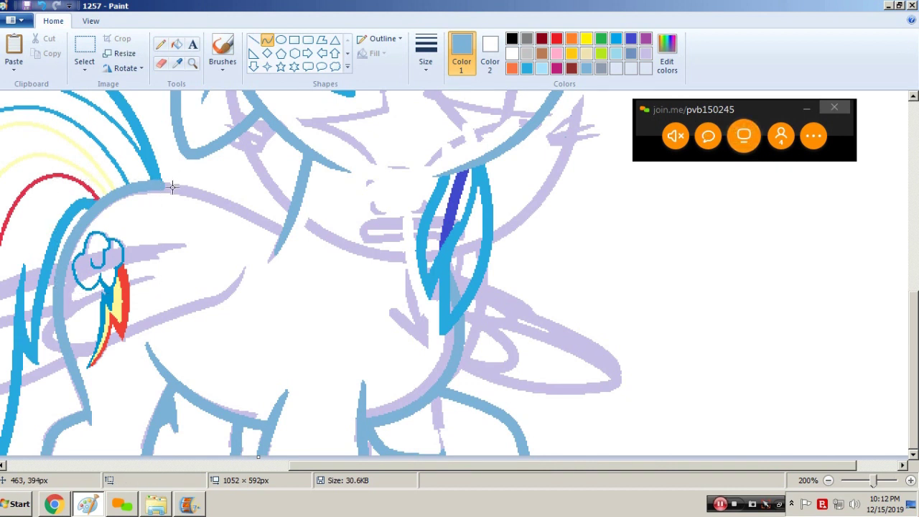
# - Continue the grey-blue outline along the back from the tail base to the neck line
pyautogui.moveTo(159, 183)
pyautogui.mouseDown()
pyautogui.moveTo(290, 237)
pyautogui.moveTo(195, 188)
pyautogui.moveTo(239, 203)
pyautogui.moveTo(223, 230)
pyautogui.mouseUp()
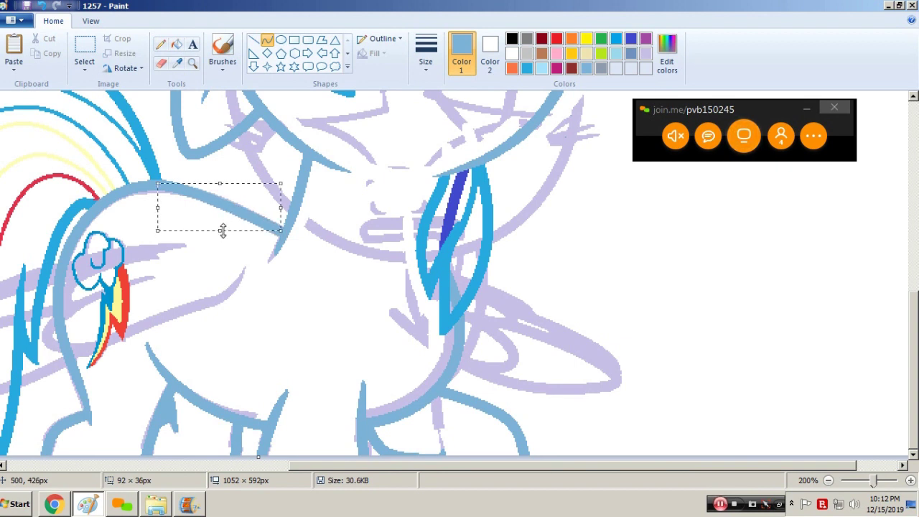
pyautogui.press('Right')
pyautogui.press('Right')
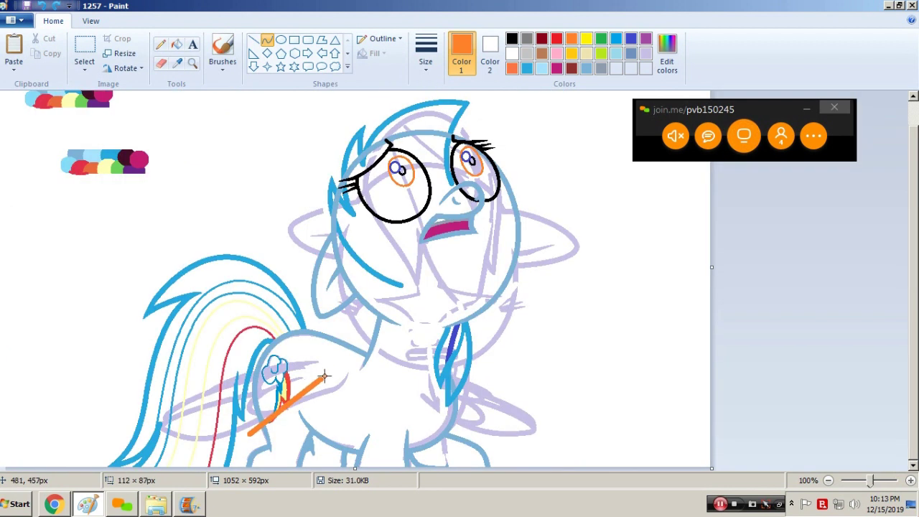
# - Draw two bent orange curves over the flank as the folded wing's lower edge and inner feather line
pyautogui.moveTo(308, 361); pyautogui.dragTo(348, 355)
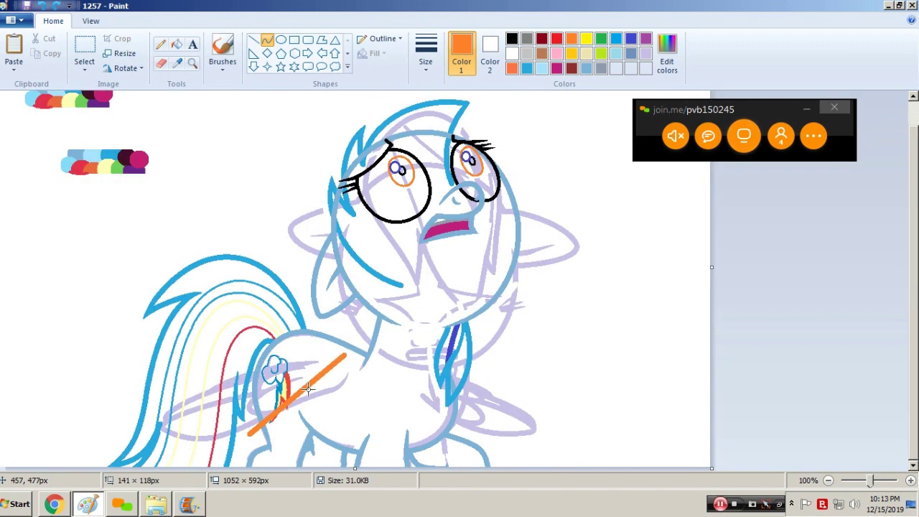
pyautogui.moveTo(308, 388); pyautogui.dragTo(305, 366)
pyautogui.moveTo(245, 433); pyautogui.dragTo(224, 380)
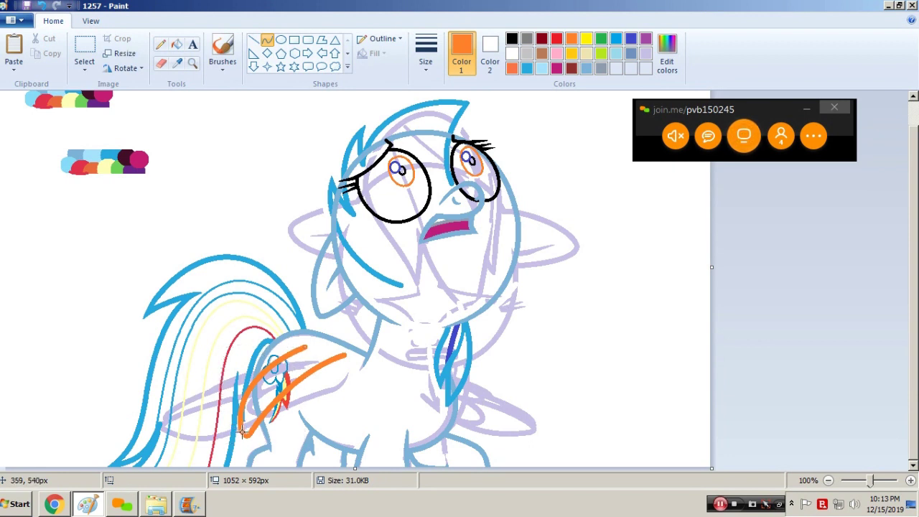
# - Draw the orange wing top rounding over the back and the outer feather edge beside the tail, joined by a short curve
pyautogui.moveTo(346, 355); pyautogui.dragTo(350, 292)
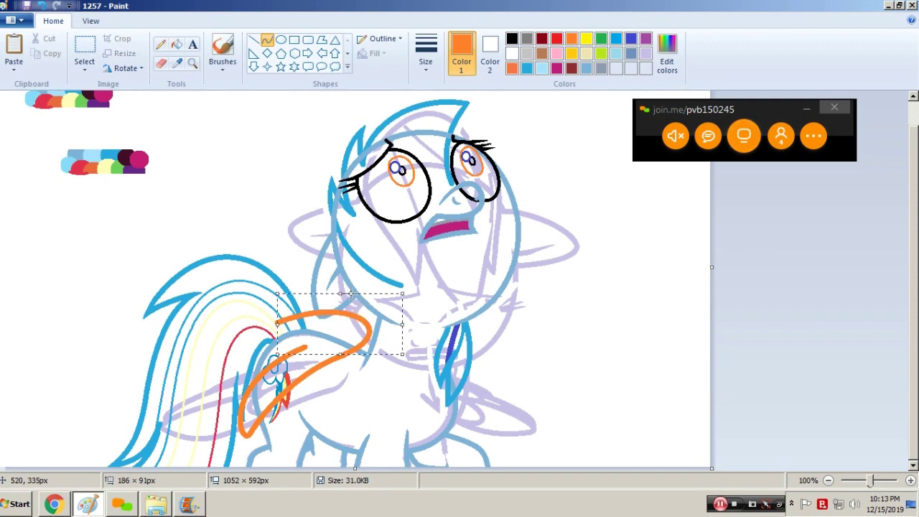
pyautogui.moveTo(306, 320); pyautogui.dragTo(195, 403)
pyautogui.click(306, 313)
pyautogui.moveTo(276, 323)
pyautogui.mouseDown()
pyautogui.moveTo(247, 340)
pyautogui.moveTo(242, 355)
pyautogui.mouseUp()
pyautogui.moveTo(259, 336); pyautogui.dragTo(242, 345)
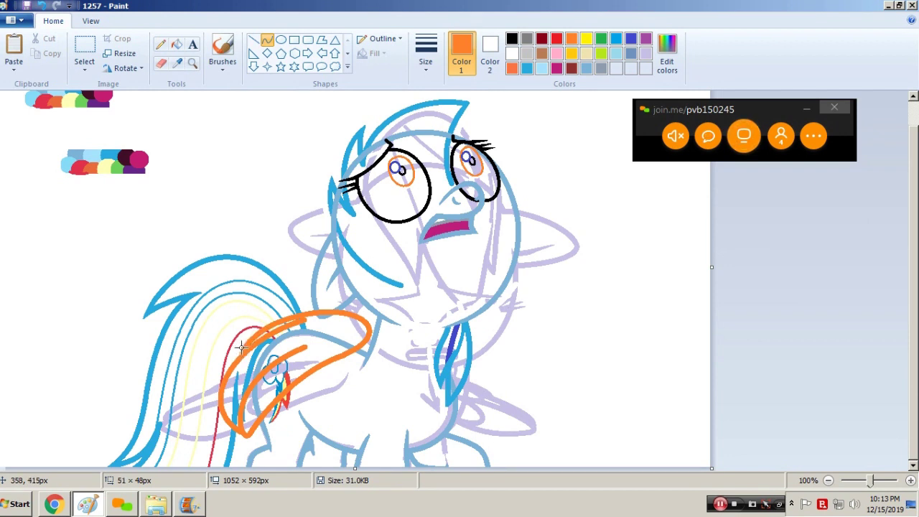
pyautogui.click(241, 347)
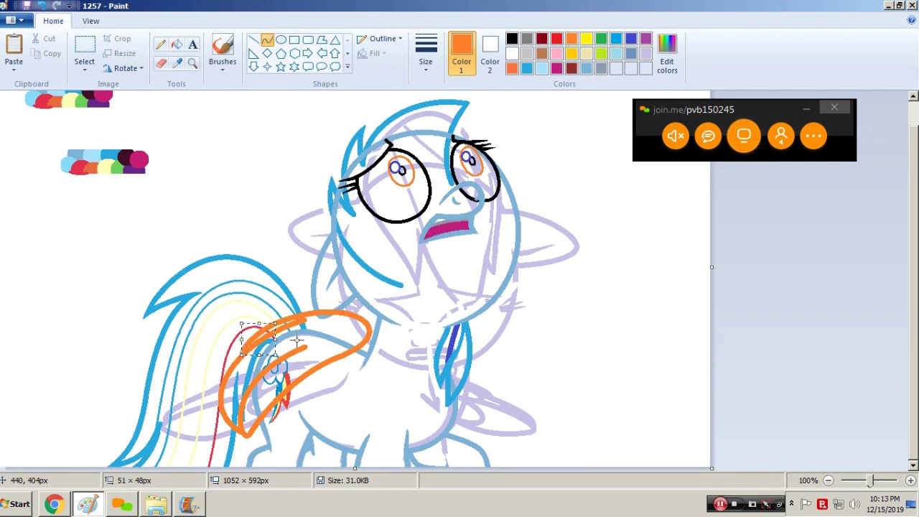
# - Try to taper the inner end of the upper orange feather stroke with a white curve, and undo it
pyautogui.click(192, 63)
pyautogui.click(335, 359)
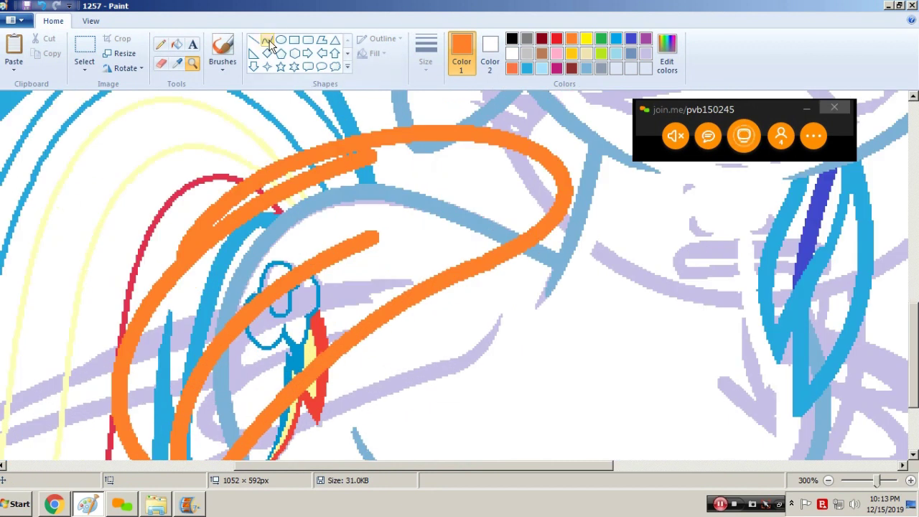
pyautogui.click(268, 41)
pyautogui.moveTo(190, 278); pyautogui.dragTo(385, 157)
pyautogui.moveTo(253, 229); pyautogui.dragTo(244, 215)
pyautogui.moveTo(331, 173); pyautogui.dragTo(327, 177)
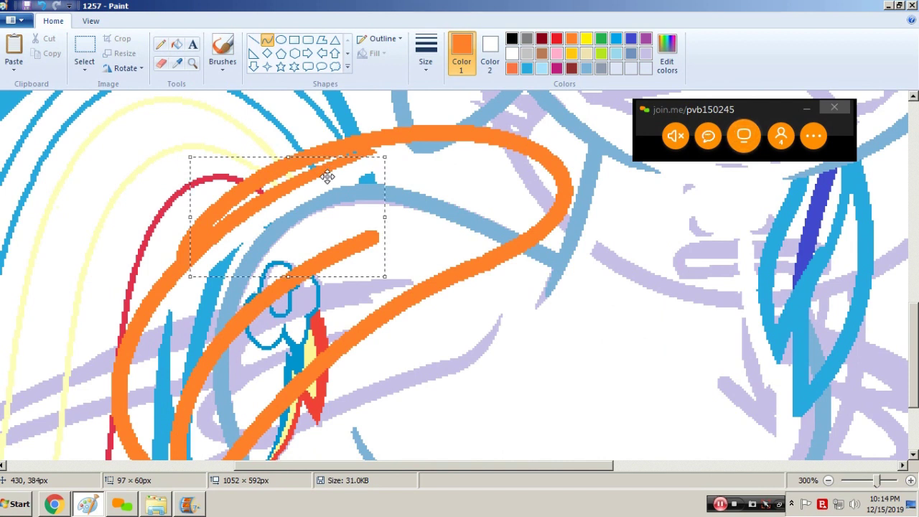
pyautogui.hotkey('ctrl', 'z')
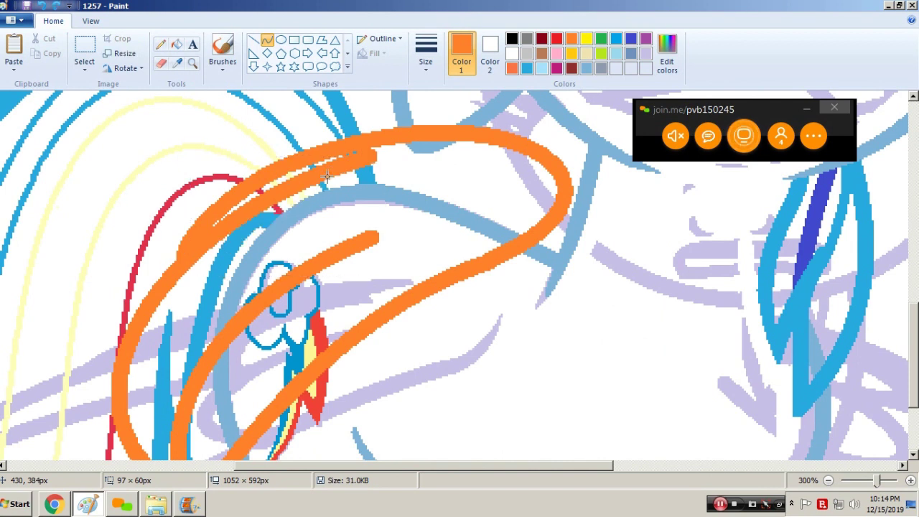
# - Fill the narrow gap where the two upper orange feather strokes meet with a short orange curve
pyautogui.moveTo(226, 218); pyautogui.dragTo(205, 231)
pyautogui.click(162, 45)
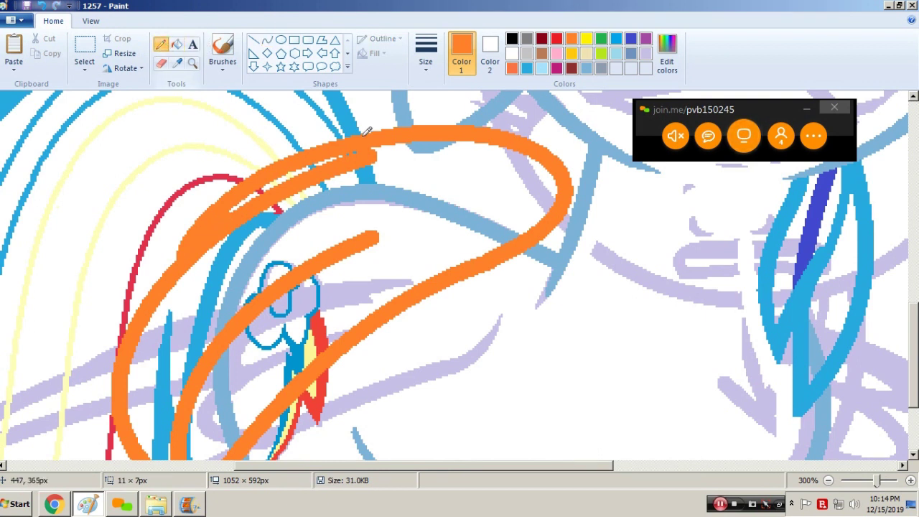
pyautogui.click(192, 61)
pyautogui.rightClick(290, 108)
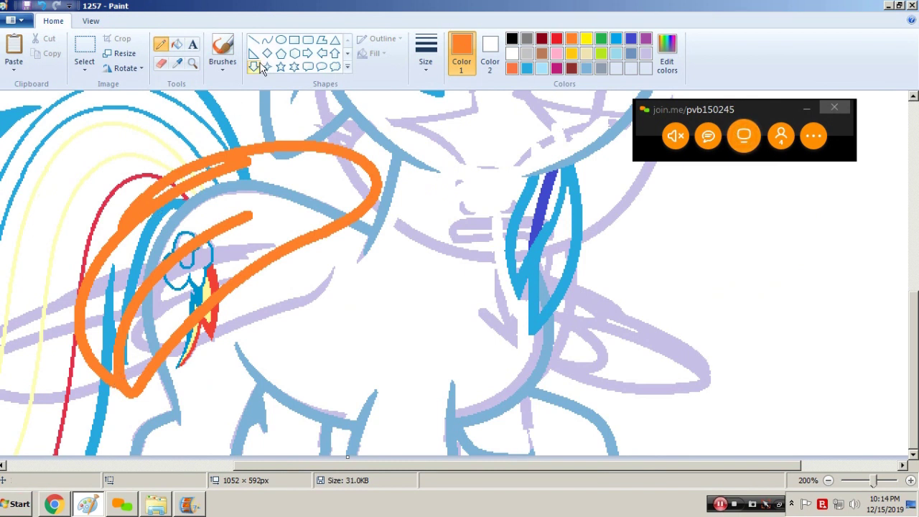
# - Draw two hooked orange curves inside the wing, rounding off the ends of the lower and middle feathers
pyautogui.click(267, 40)
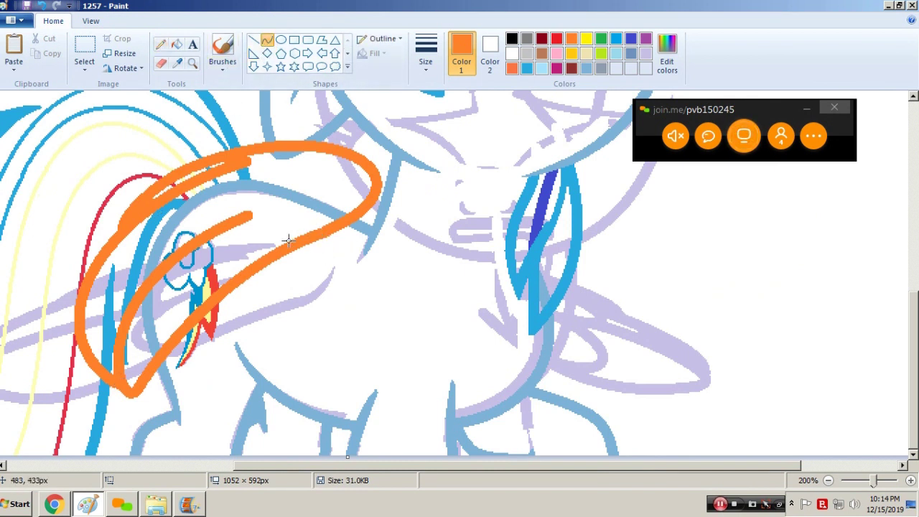
pyautogui.moveTo(263, 259)
pyautogui.mouseDown()
pyautogui.moveTo(311, 190)
pyautogui.moveTo(180, 305)
pyautogui.mouseUp()
pyautogui.moveTo(215, 213); pyautogui.dragTo(184, 302)
pyautogui.click(354, 248)
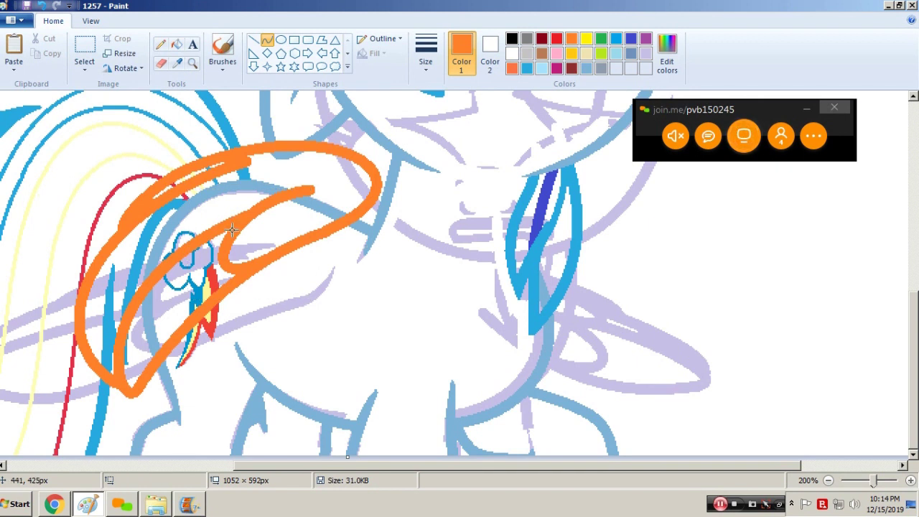
pyautogui.moveTo(230, 226)
pyautogui.mouseDown()
pyautogui.moveTo(274, 161)
pyautogui.moveTo(259, 162)
pyautogui.mouseUp()
pyautogui.moveTo(239, 196)
pyautogui.mouseDown()
pyautogui.moveTo(155, 250)
pyautogui.moveTo(123, 191)
pyautogui.moveTo(180, 168)
pyautogui.mouseUp()
pyautogui.click(350, 169)
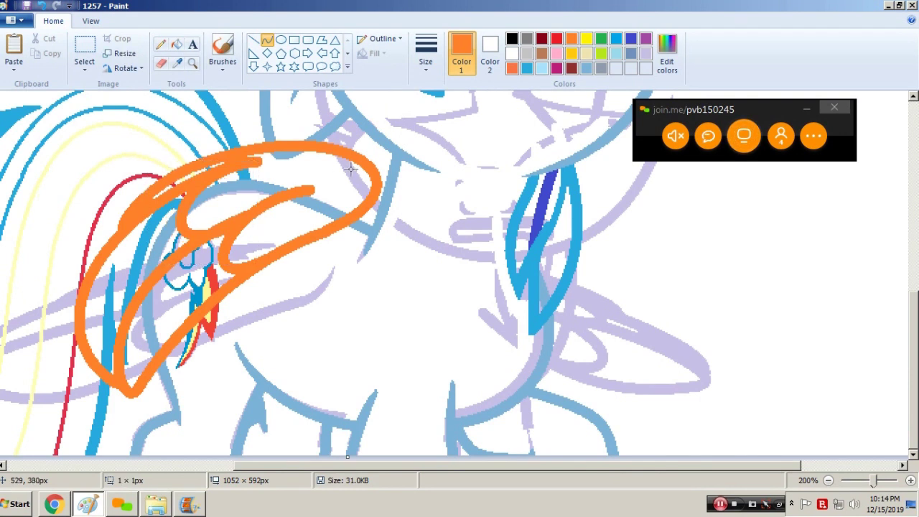
# - Taper the inner ends of the lower and upper orange feather strokes to points with white curves
pyautogui.moveTo(242, 166); pyautogui.dragTo(215, 168)
pyautogui.click(326, 169)
pyautogui.moveTo(256, 224); pyautogui.dragTo(334, 184)
pyautogui.moveTo(280, 213)
pyautogui.mouseDown()
pyautogui.moveTo(262, 213)
pyautogui.moveTo(306, 180)
pyautogui.mouseUp()
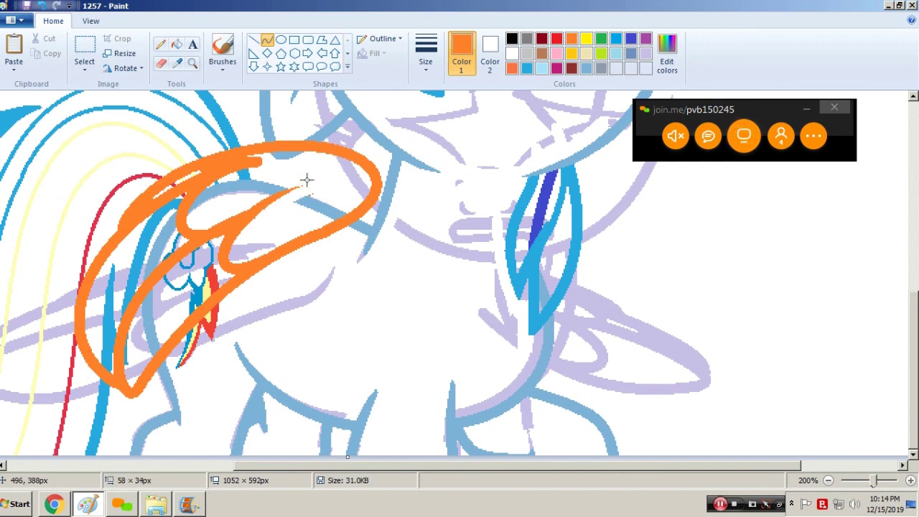
pyautogui.click(344, 178)
pyautogui.moveTo(298, 178); pyautogui.dragTo(311, 191)
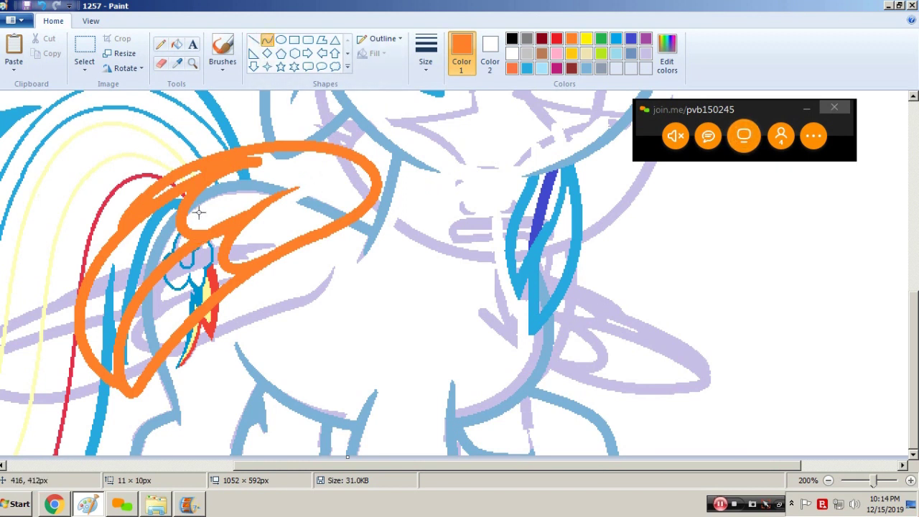
pyautogui.moveTo(215, 187); pyautogui.dragTo(242, 169)
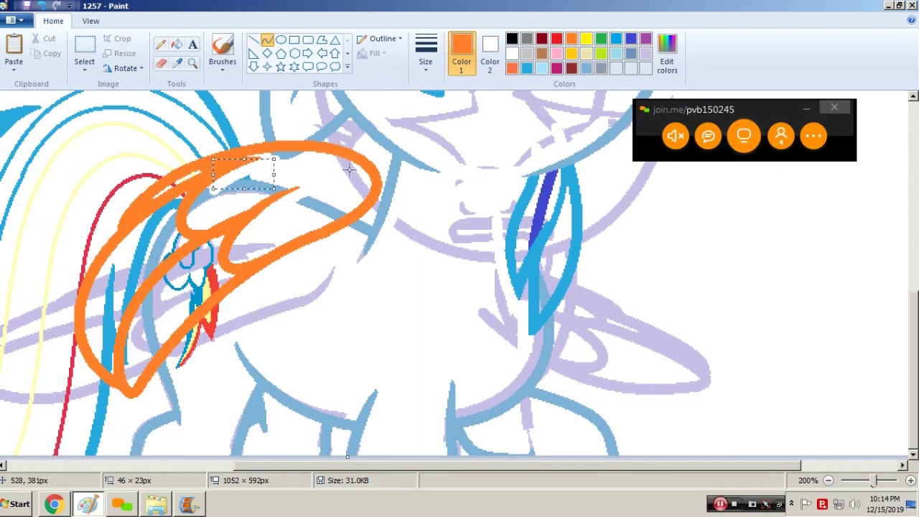
pyautogui.click(160, 44)
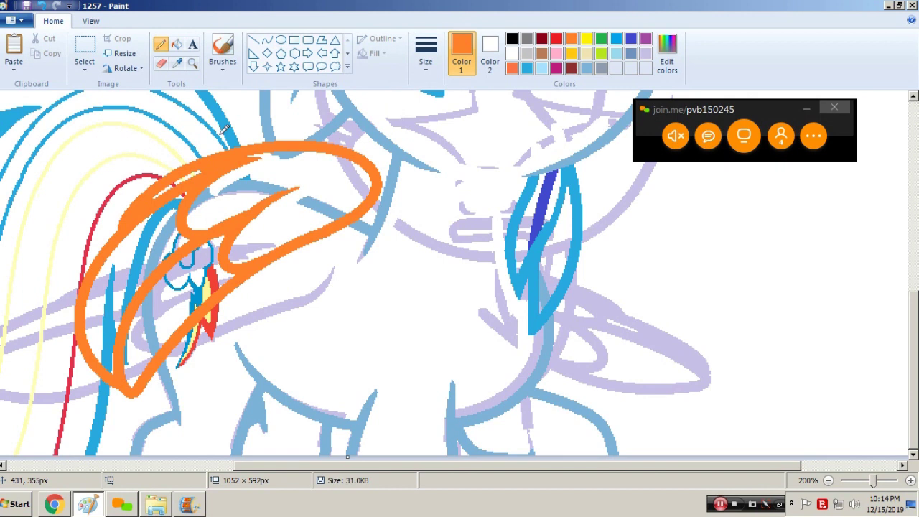
# - Draw a short orange curve hanging down from the lower front edge of the folded wing
pyautogui.click(193, 65)
pyautogui.rightClick(265, 158)
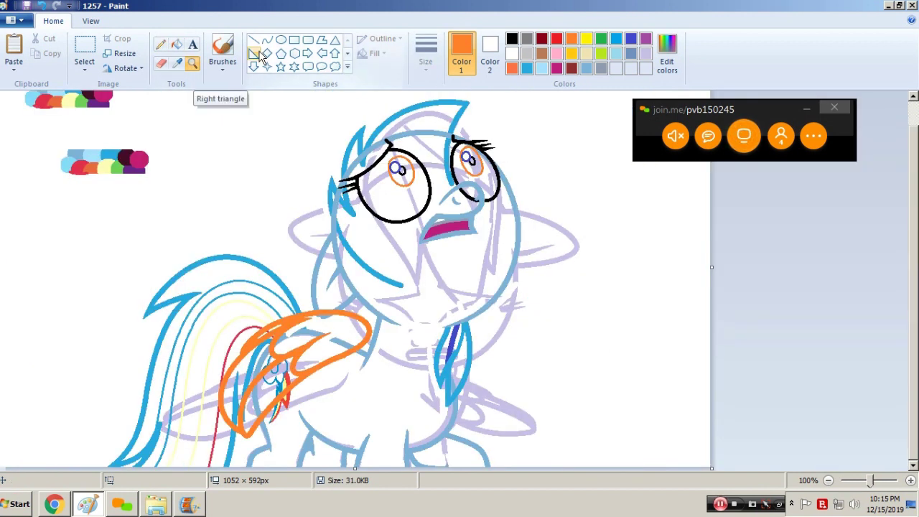
pyautogui.click(495, 405)
pyautogui.click(267, 40)
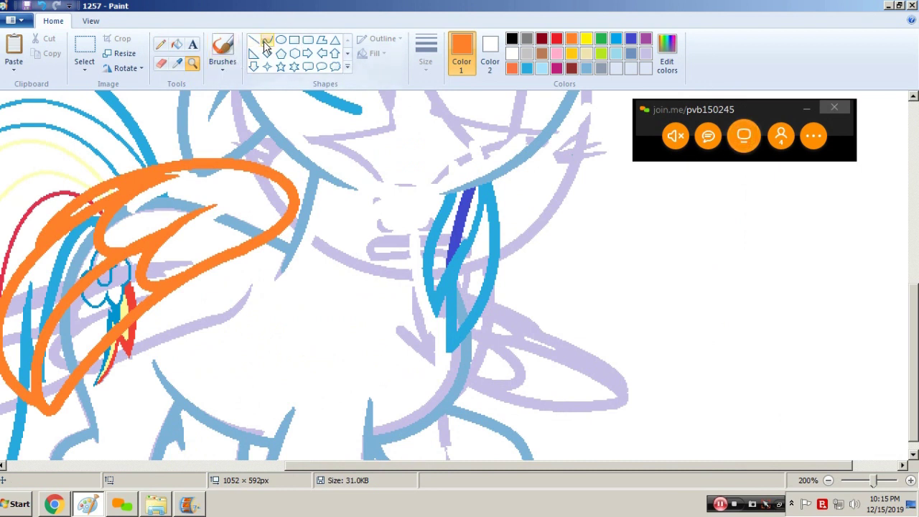
pyautogui.moveTo(251, 244); pyautogui.dragTo(229, 252)
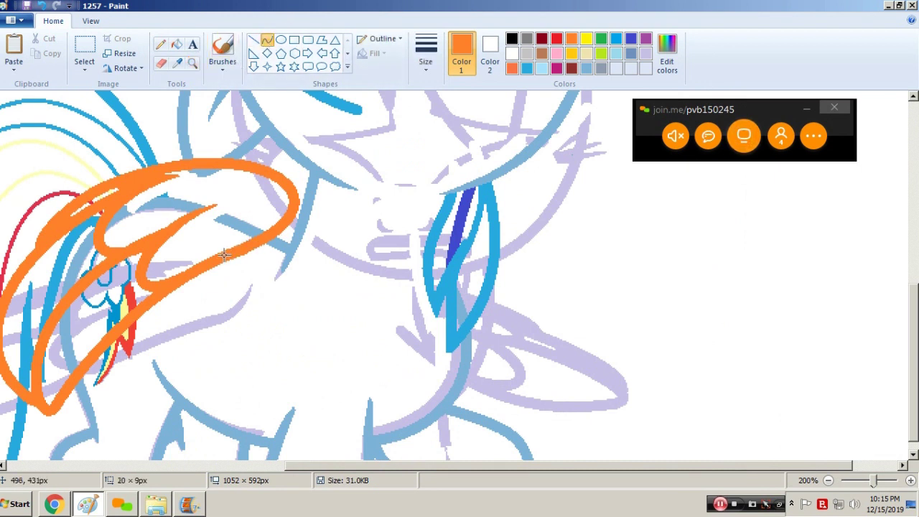
pyautogui.click(248, 245)
pyautogui.click(249, 244)
pyautogui.click(289, 230)
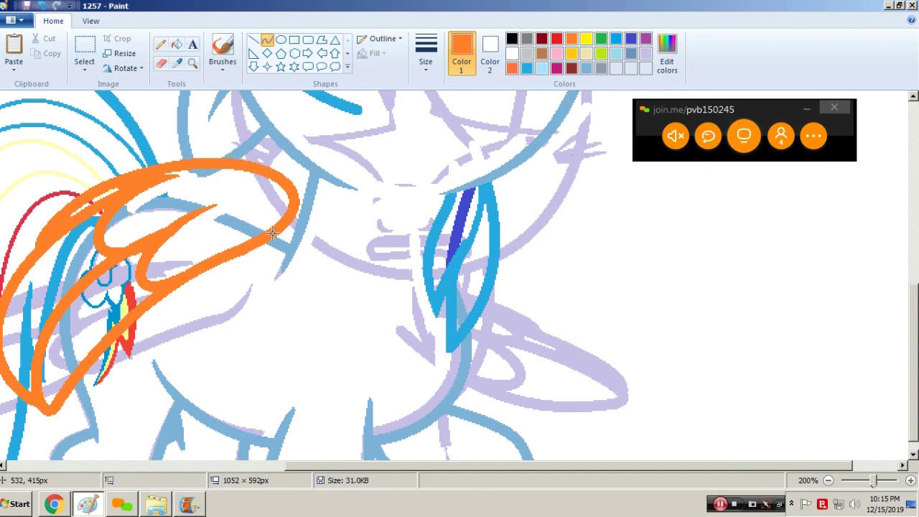
pyautogui.moveTo(275, 230); pyautogui.dragTo(246, 290)
pyautogui.click(256, 250)
pyautogui.moveTo(256, 250)
pyautogui.mouseDown()
pyautogui.moveTo(264, 254)
pyautogui.moveTo(249, 275)
pyautogui.moveTo(265, 245)
pyautogui.mouseUp()
pyautogui.click(319, 245)
pyautogui.moveTo(245, 257)
pyautogui.mouseDown()
pyautogui.moveTo(260, 311)
pyautogui.moveTo(245, 269)
pyautogui.moveTo(238, 285)
pyautogui.mouseUp()
# - Draw an orange curve from the folded wing's lower edge toward the belly, and taper its free end with white
pyautogui.click(154, 244)
pyautogui.moveTo(159, 293)
pyautogui.mouseDown()
pyautogui.moveTo(213, 320)
pyautogui.moveTo(161, 295)
pyautogui.mouseUp()
pyautogui.click(205, 318)
pyautogui.click(223, 277)
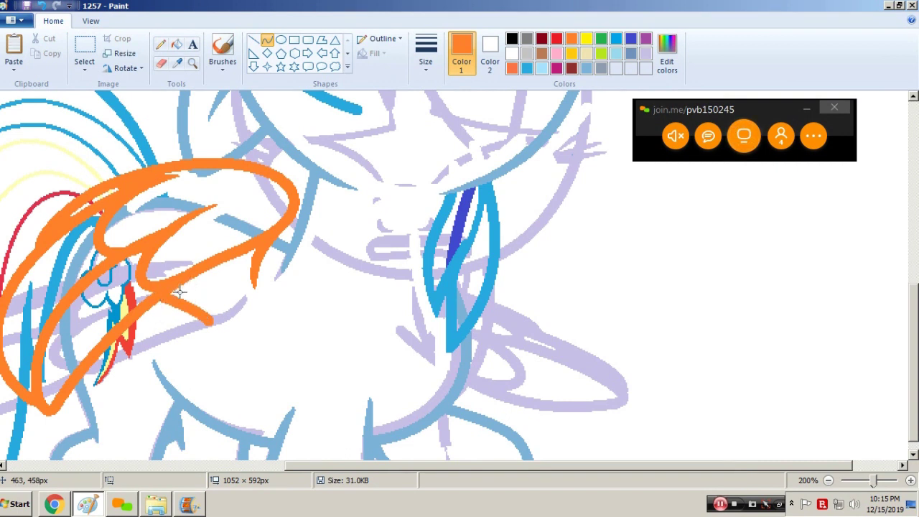
pyautogui.moveTo(157, 306)
pyautogui.mouseDown()
pyautogui.moveTo(236, 346)
pyautogui.moveTo(173, 309)
pyautogui.mouseUp()
pyautogui.rightClick(196, 318)
pyautogui.click(262, 217)
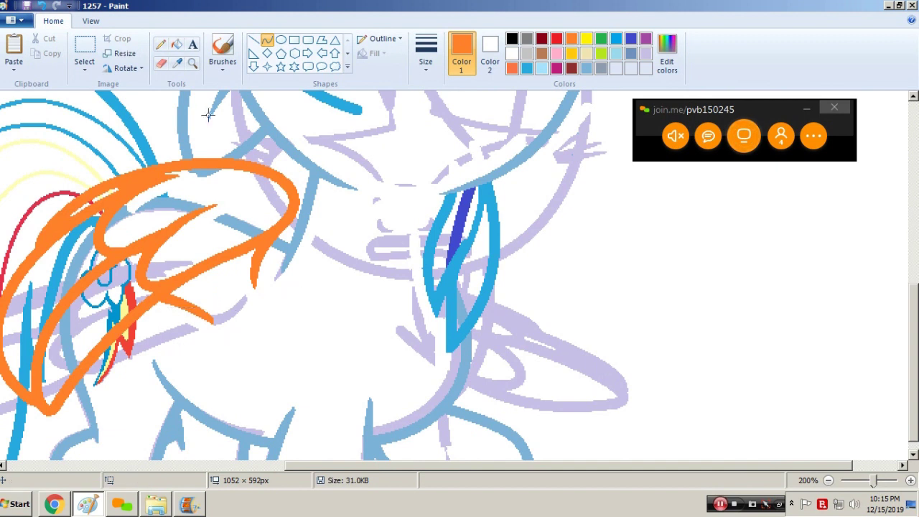
# - Thicken the upper part of the short orange stroke hanging from the folded wing's front edge
pyautogui.click(192, 64)
pyautogui.rightClick(365, 199)
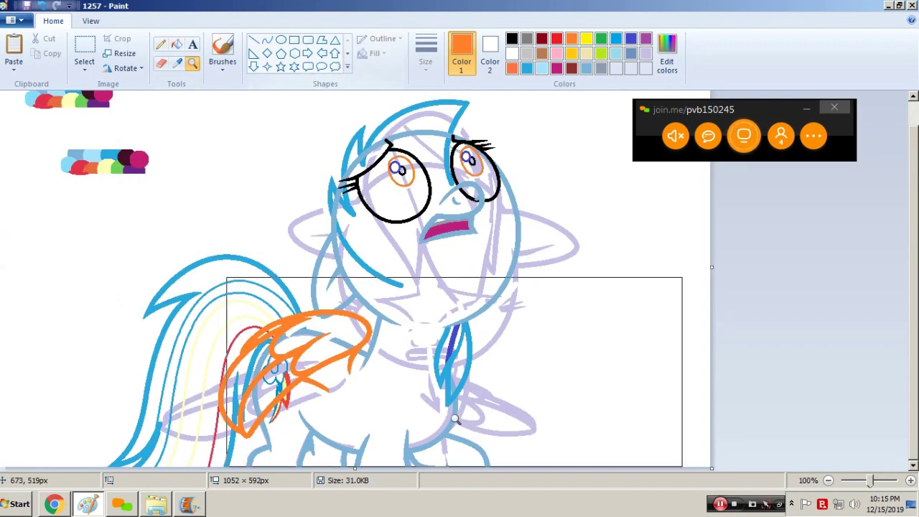
pyautogui.click(446, 422)
pyautogui.click(267, 40)
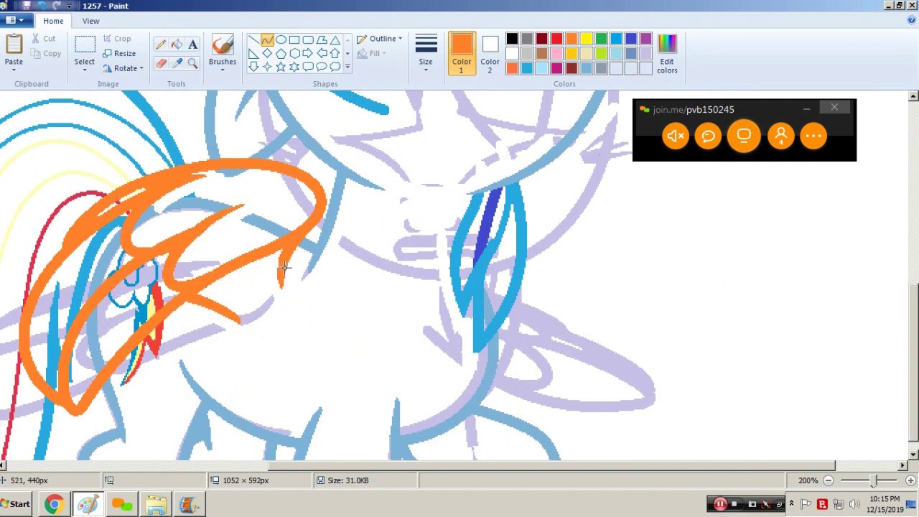
pyautogui.moveTo(280, 269); pyautogui.dragTo(290, 242)
pyautogui.click(280, 258)
pyautogui.click(281, 257)
# - Add a pointed orange stroke under the folded wing, between the hanging stroke and the one reaching toward the belly
pyautogui.moveTo(216, 273)
pyautogui.mouseDown()
pyautogui.moveTo(263, 290)
pyautogui.moveTo(209, 285)
pyautogui.mouseUp()
pyautogui.moveTo(239, 292); pyautogui.dragTo(278, 290)
pyautogui.click(233, 281)
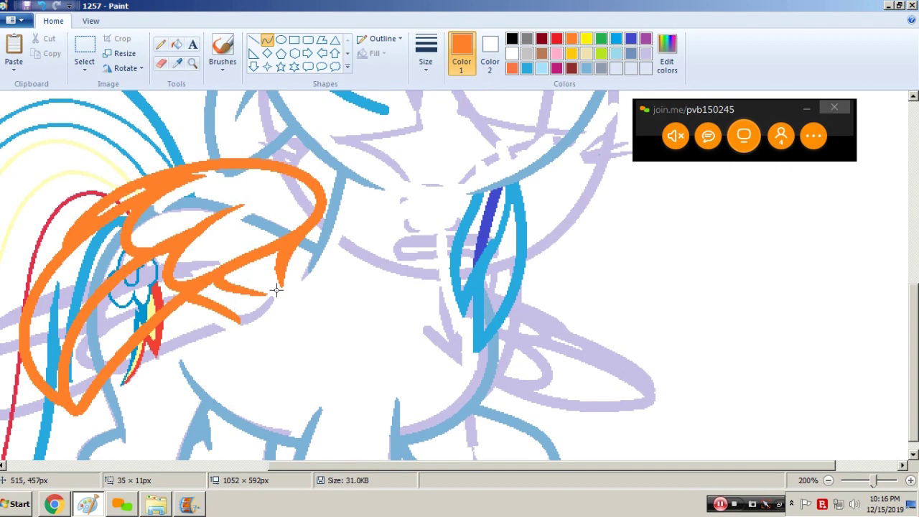
pyautogui.click(252, 281)
pyautogui.click(192, 62)
pyautogui.rightClick(276, 107)
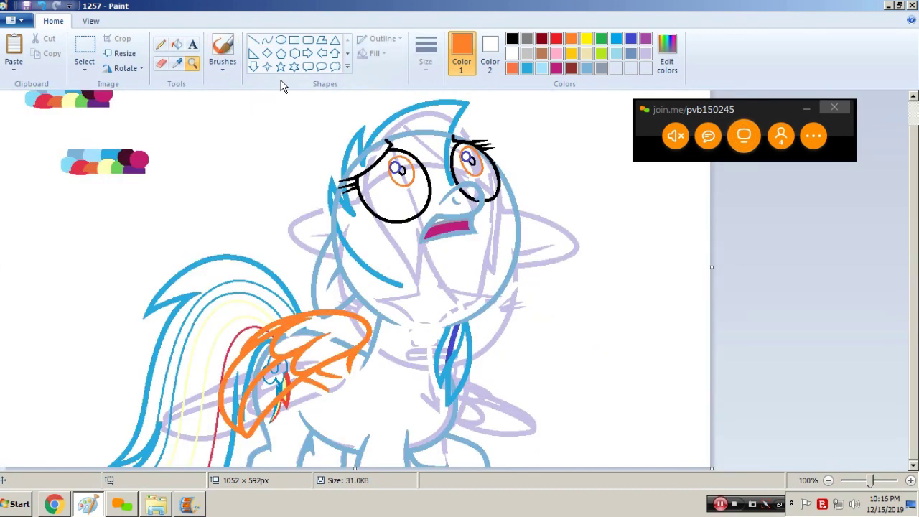
# - Remove the lilac base sketch by setting white and lilac as colours 1 and 2 and pasting the drawing back without lilac
pyautogui.click(177, 64)
pyautogui.scroll(1, 324, 237)
pyautogui.rightClick(323, 237)
pyautogui.click(177, 63)
pyautogui.click(253, 136)
pyautogui.click(295, 40)
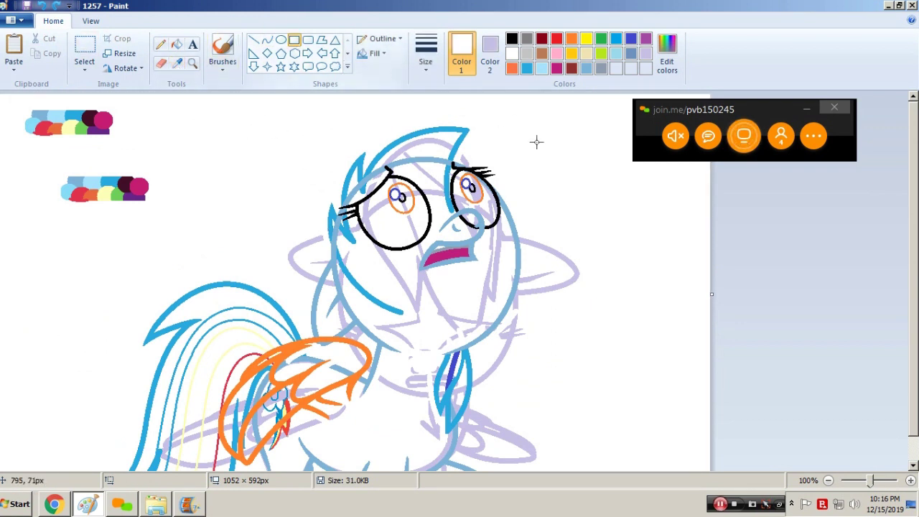
pyautogui.moveTo(630, 201)
pyautogui.mouseDown()
pyautogui.moveTo(139, 466)
pyautogui.moveTo(2, 467)
pyautogui.moveTo(674, 141)
pyautogui.moveTo(847, 1)
pyautogui.mouseUp()
pyautogui.hotkey('ctrl', 'v')
pyautogui.scroll(-1, 339, 201)
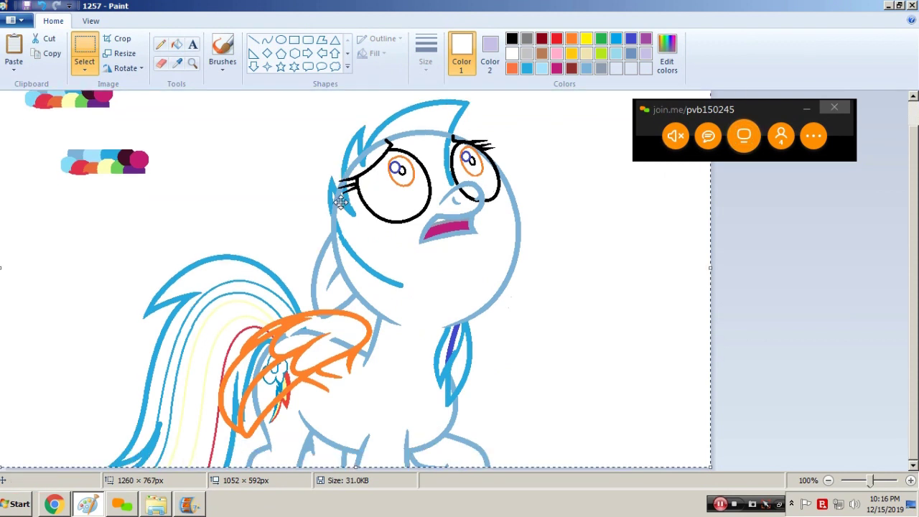
pyautogui.press('Escape')
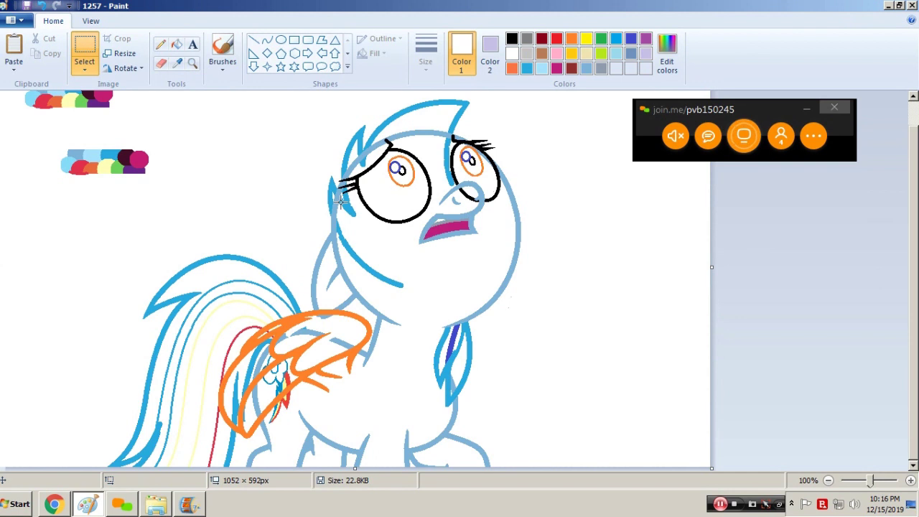
# - Set orange as colour 1 and white as colour 2 for drawing with the Curve tool
pyautogui.click(267, 39)
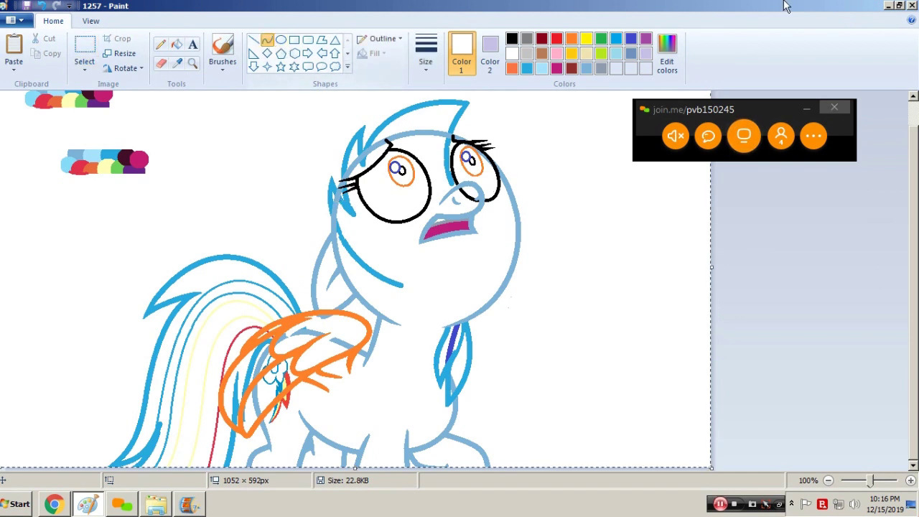
pyautogui.click(177, 64)
pyautogui.rightClick(215, 125)
pyautogui.click(571, 41)
pyautogui.click(267, 41)
pyautogui.moveTo(404, 320)
pyautogui.mouseDown()
pyautogui.moveTo(436, 327)
pyautogui.moveTo(478, 412)
pyautogui.moveTo(468, 423)
pyautogui.moveTo(431, 429)
pyautogui.moveTo(443, 432)
pyautogui.mouseUp()
pyautogui.moveTo(434, 392); pyautogui.dragTo(446, 321)
pyautogui.moveTo(471, 403); pyautogui.dragTo(480, 412)
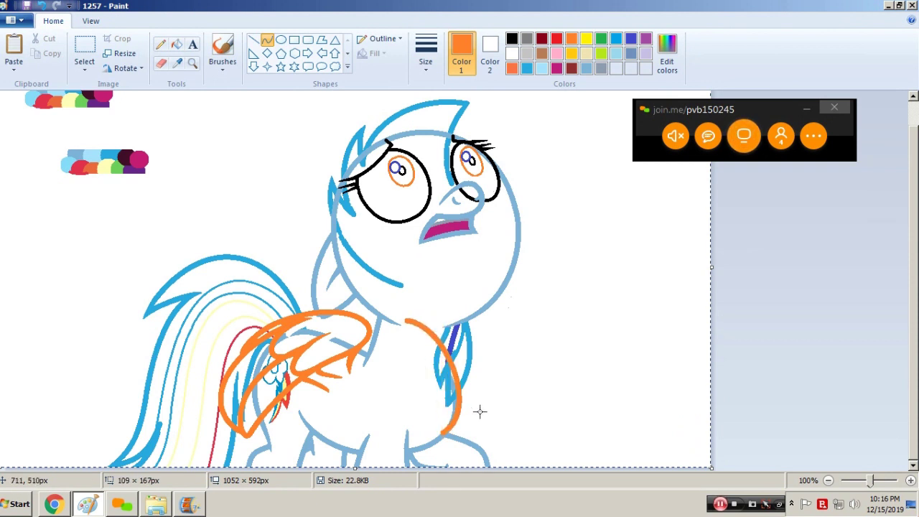
pyautogui.moveTo(481, 411); pyautogui.dragTo(490, 374)
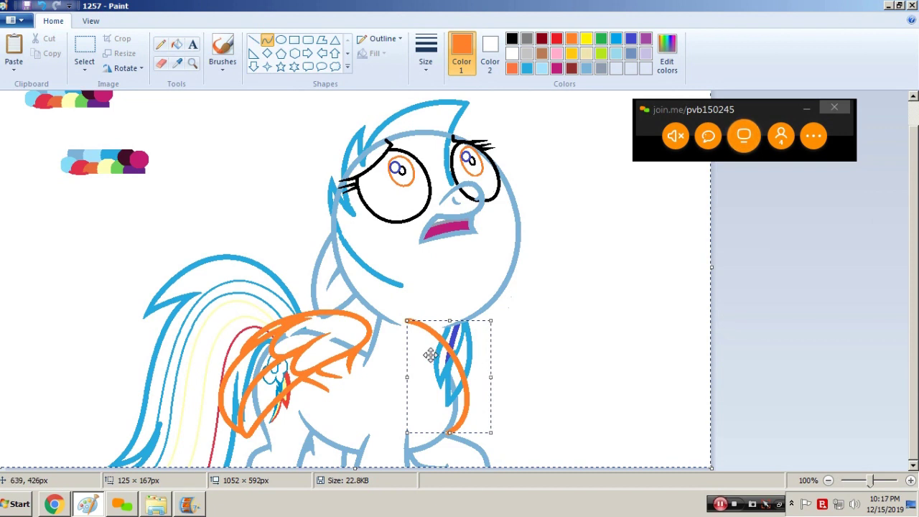
pyautogui.hotkey('ctrl', 'z')
# - Draw the arched orange upper edge of a second wing across the chest, and extend its inner end down toward the folded wing
pyautogui.moveTo(389, 367); pyautogui.dragTo(462, 433)
pyautogui.moveTo(417, 359); pyautogui.dragTo(384, 295)
pyautogui.moveTo(471, 389)
pyautogui.mouseDown()
pyautogui.moveTo(480, 399)
pyautogui.moveTo(484, 382)
pyautogui.mouseUp()
pyautogui.moveTo(433, 295); pyautogui.dragTo(441, 267)
pyautogui.moveTo(429, 347); pyautogui.dragTo(430, 336)
pyautogui.moveTo(435, 256); pyautogui.dragTo(436, 268)
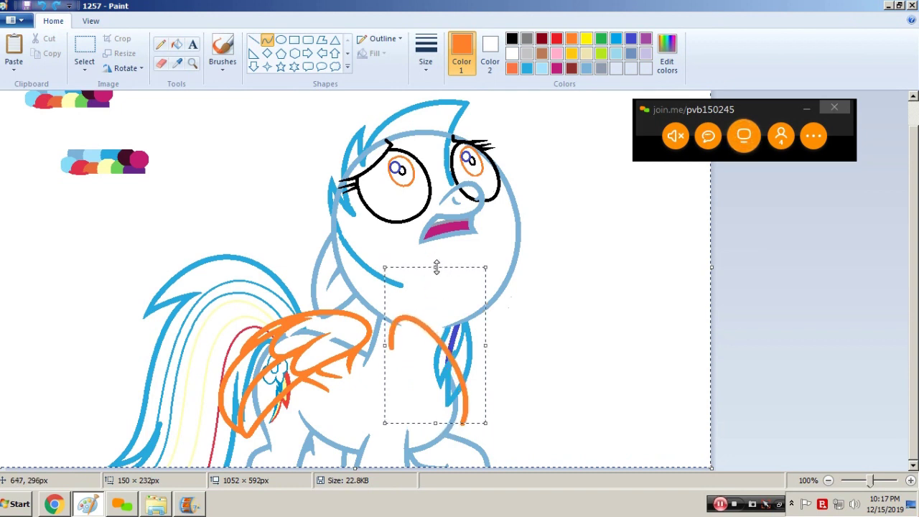
pyautogui.click(524, 429)
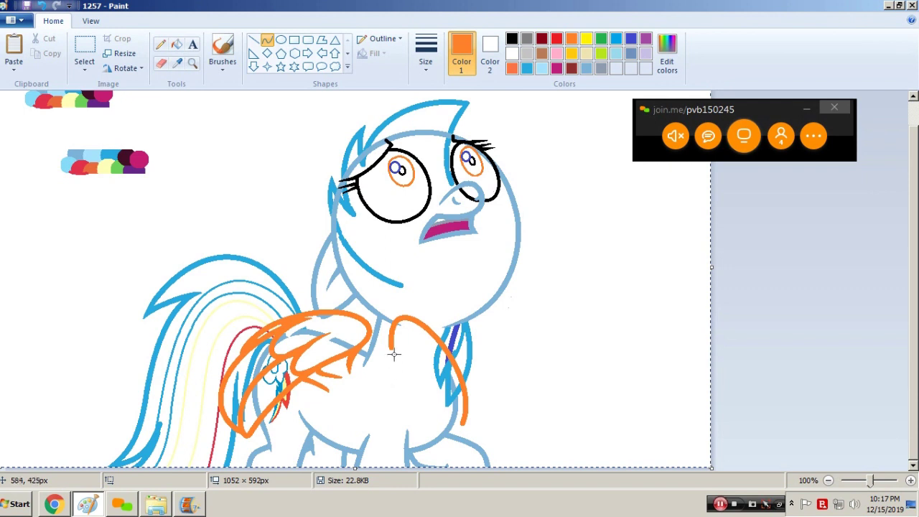
pyautogui.moveTo(391, 348); pyautogui.dragTo(376, 365)
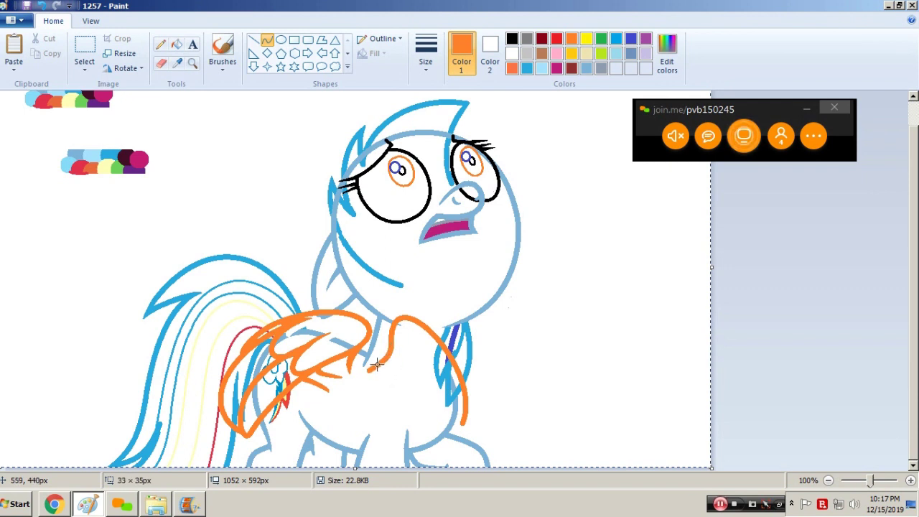
pyautogui.click(377, 365)
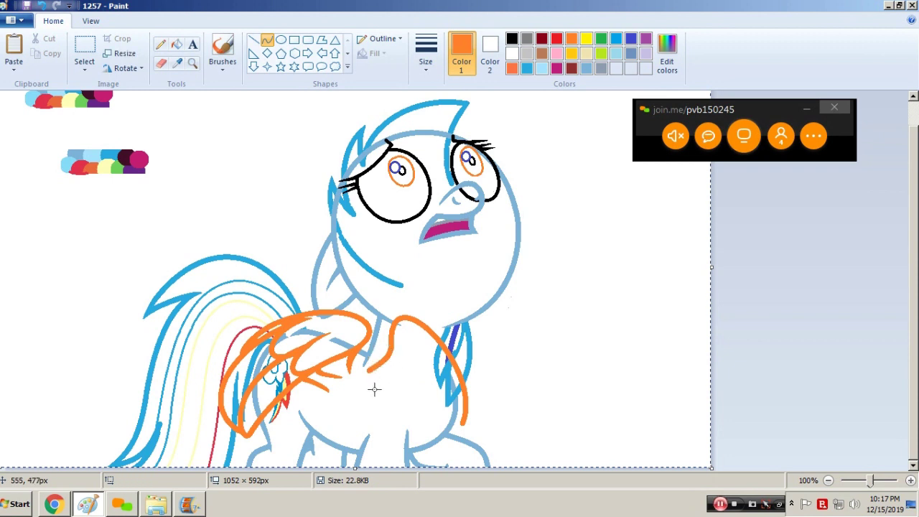
# - Draw the second wing's lower orange edge and two hooked feather strokes at its outer end
pyautogui.moveTo(372, 391); pyautogui.dragTo(401, 385)
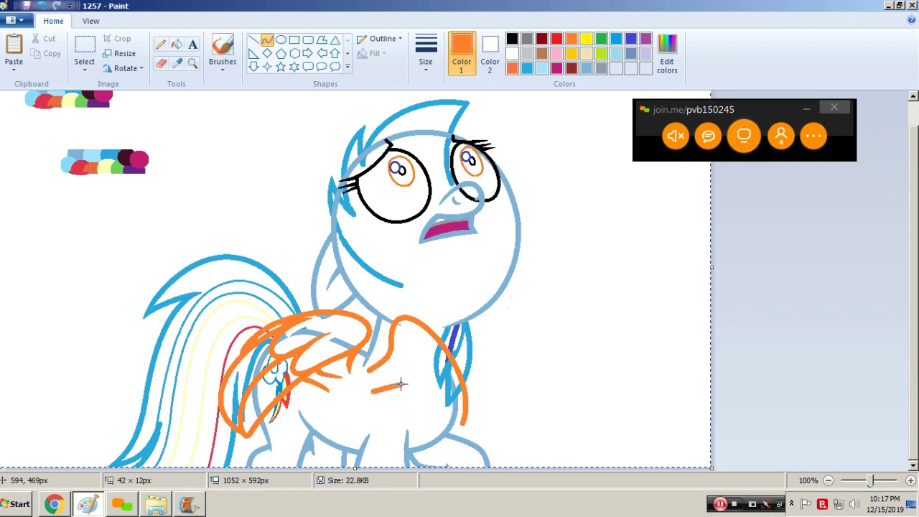
pyautogui.moveTo(401, 384); pyautogui.dragTo(450, 400)
pyautogui.click(385, 388)
pyautogui.click(388, 386)
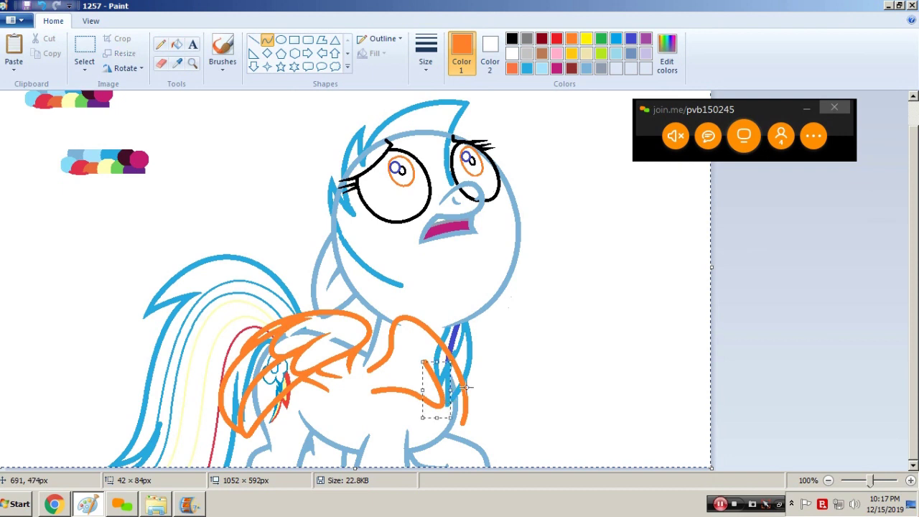
pyautogui.click(480, 368)
pyautogui.moveTo(440, 405); pyautogui.dragTo(443, 351)
pyautogui.moveTo(450, 389); pyautogui.dragTo(468, 413)
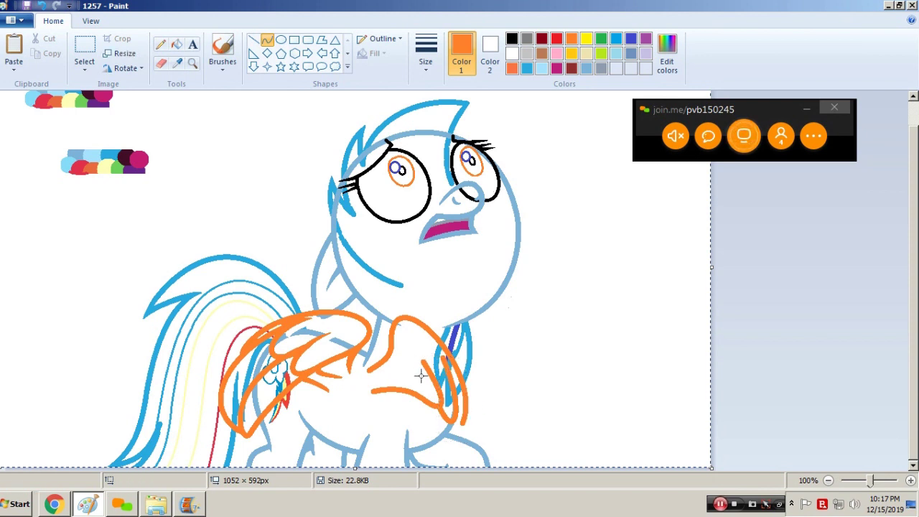
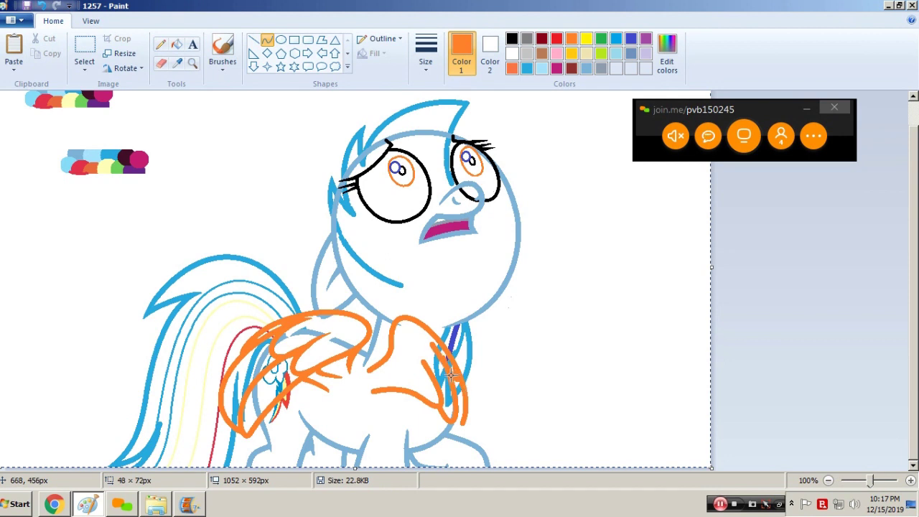
pyautogui.click(571, 54)
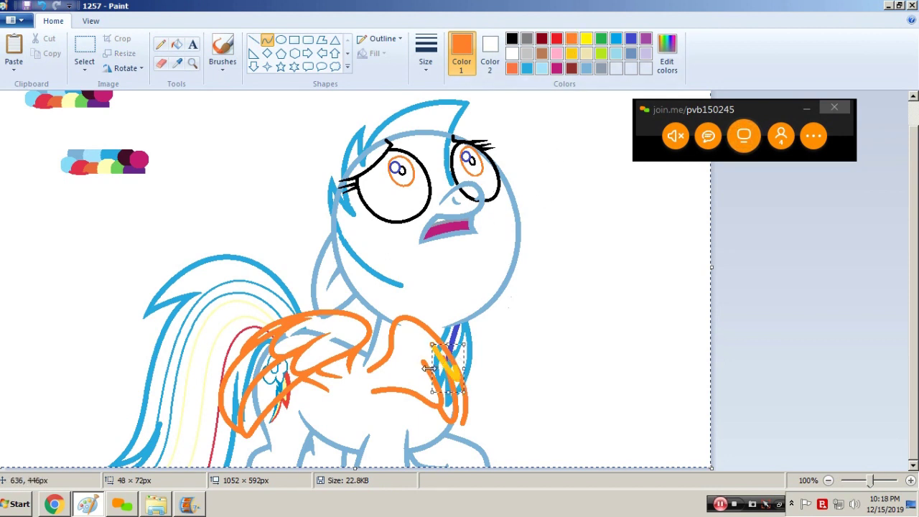
pyautogui.moveTo(433, 368); pyautogui.dragTo(430, 368)
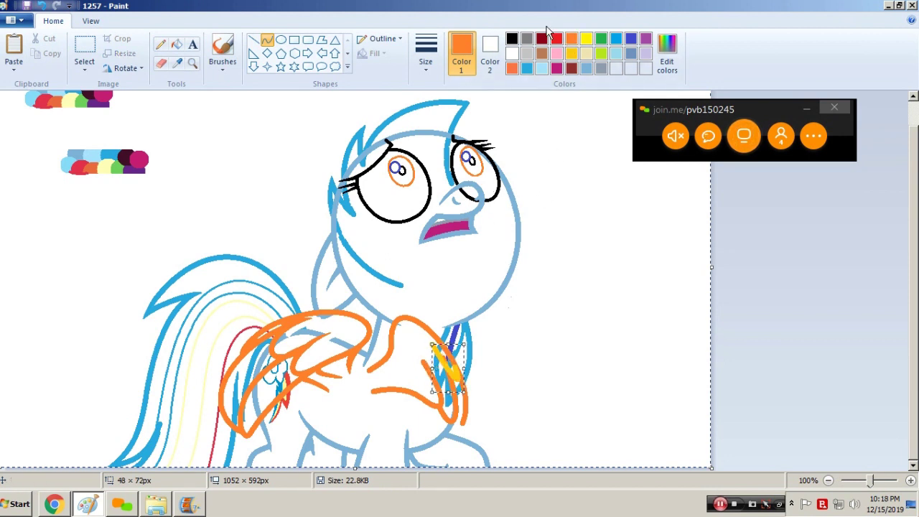
pyautogui.click(383, 299)
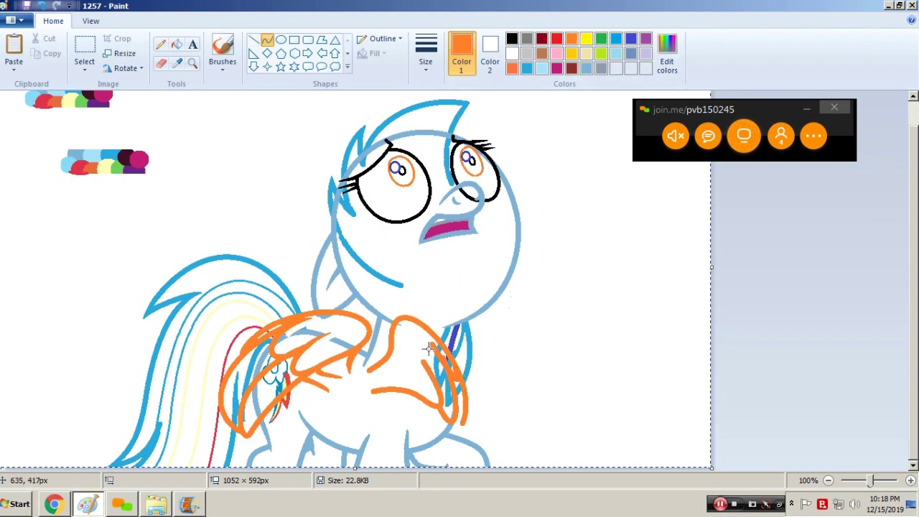
# - Draw the second wing's upper feather in dark red, with a short slanted tip stroke and a curve running inward from it
pyautogui.moveTo(432, 343)
pyautogui.mouseDown()
pyautogui.moveTo(403, 372)
pyautogui.moveTo(431, 372)
pyautogui.moveTo(452, 389)
pyautogui.moveTo(434, 381)
pyautogui.moveTo(446, 360)
pyautogui.moveTo(434, 349)
pyautogui.moveTo(465, 388)
pyautogui.moveTo(459, 379)
pyautogui.mouseUp()
pyautogui.click(542, 40)
pyautogui.hotkey('ctrl', 'z')
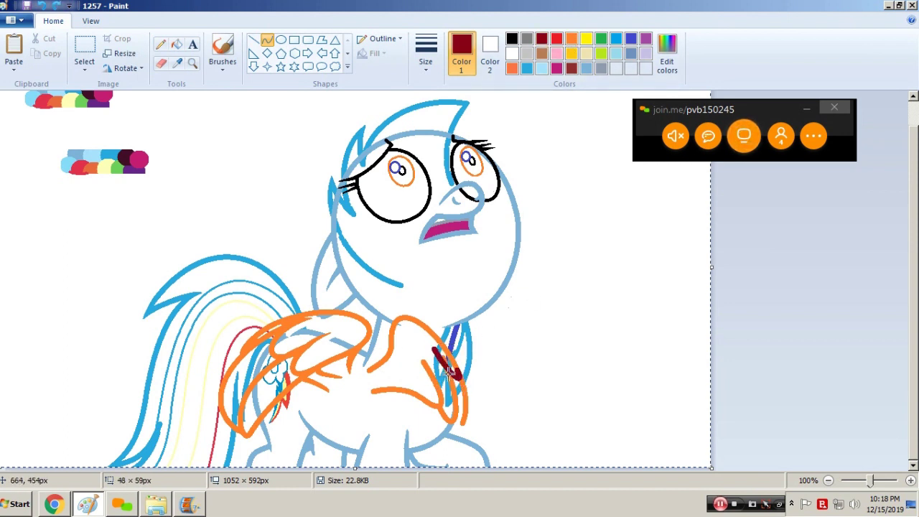
pyautogui.moveTo(435, 346); pyautogui.dragTo(403, 366)
pyautogui.moveTo(452, 383); pyautogui.dragTo(455, 388)
pyautogui.moveTo(431, 375); pyautogui.dragTo(419, 362)
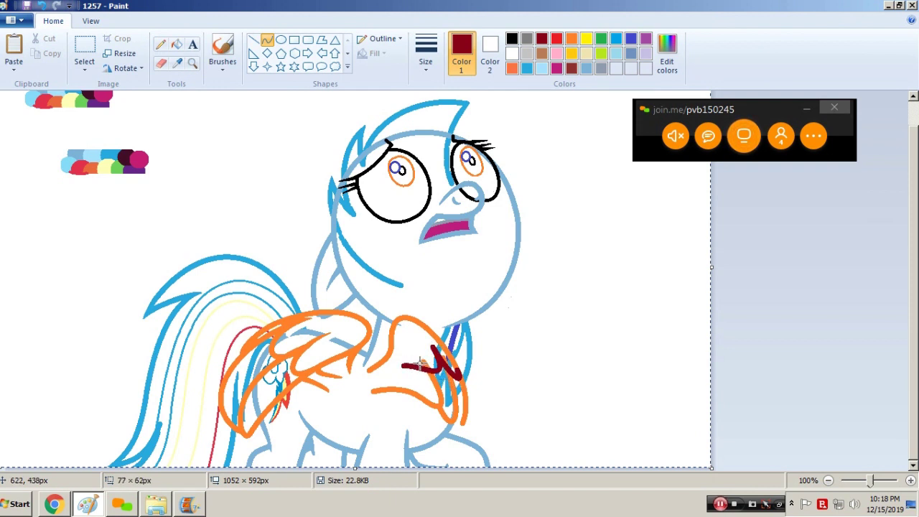
pyautogui.moveTo(420, 362)
pyautogui.mouseDown()
pyautogui.moveTo(385, 372)
pyautogui.moveTo(399, 366)
pyautogui.moveTo(387, 379)
pyautogui.mouseUp()
pyautogui.moveTo(391, 378)
pyautogui.mouseDown()
pyautogui.moveTo(408, 367)
pyautogui.moveTo(381, 372)
pyautogui.mouseUp()
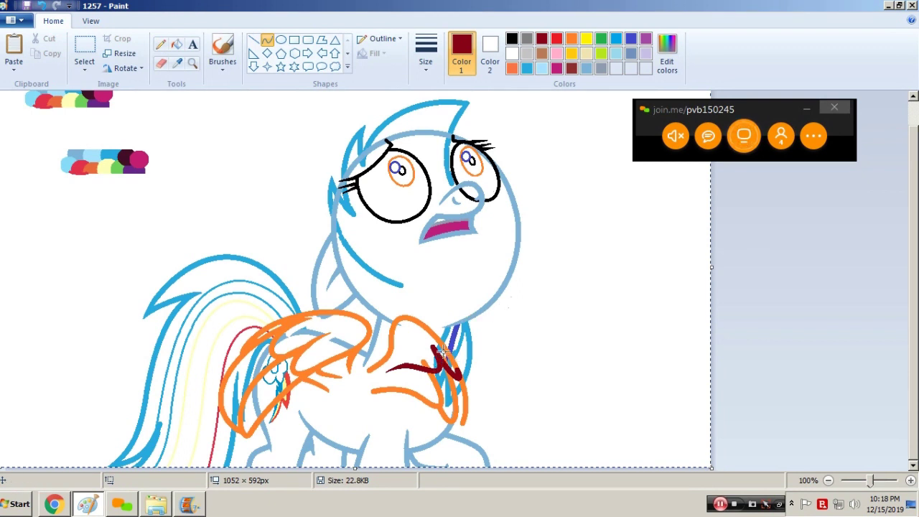
# - Recolour the dark red feather strokes on the second wing orange with the Fill tool
pyautogui.click(175, 46)
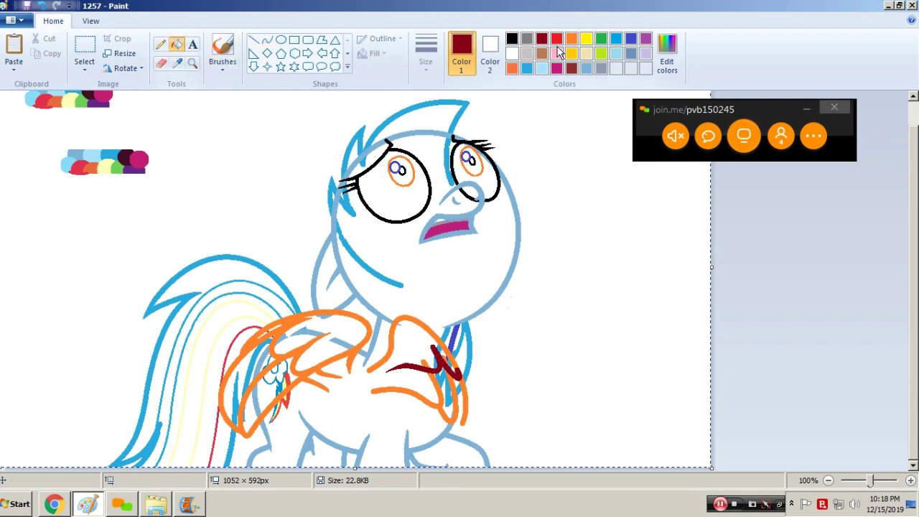
pyautogui.click(571, 39)
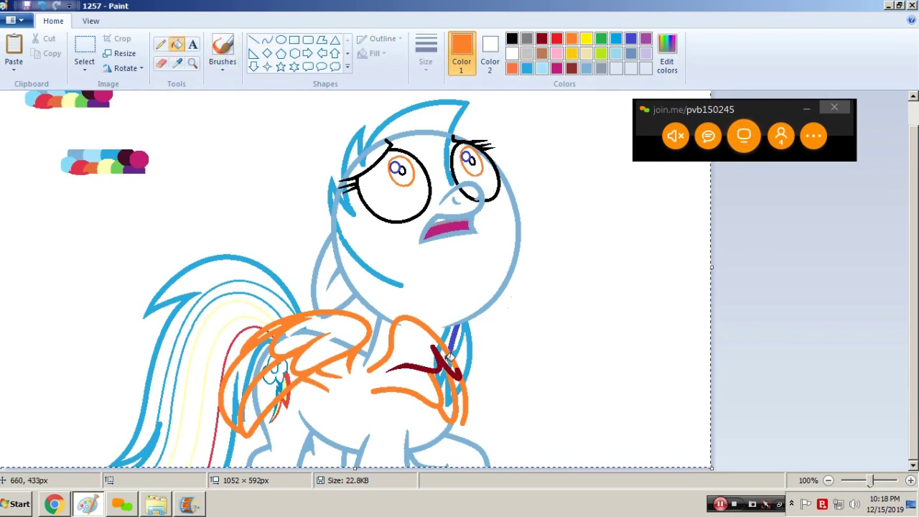
pyautogui.hotkey('ctrl', 'z')
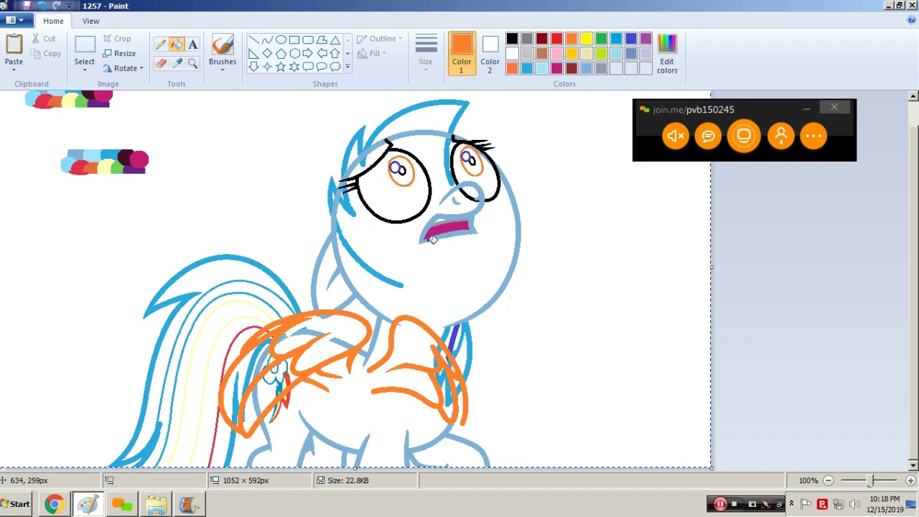
# - Close the second wing's lower feather tips with short orange curves at its outer end
pyautogui.click(268, 40)
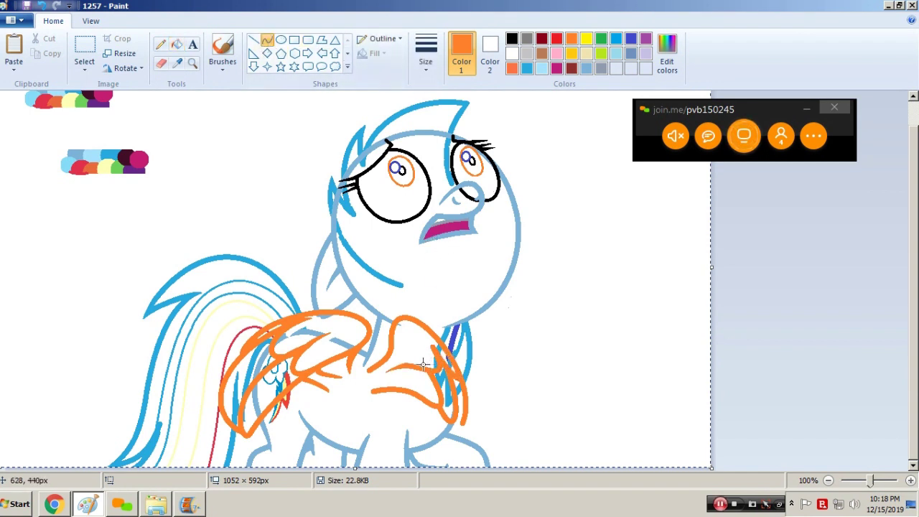
pyautogui.moveTo(462, 426)
pyautogui.mouseDown()
pyautogui.moveTo(452, 430)
pyautogui.moveTo(460, 433)
pyautogui.mouseUp()
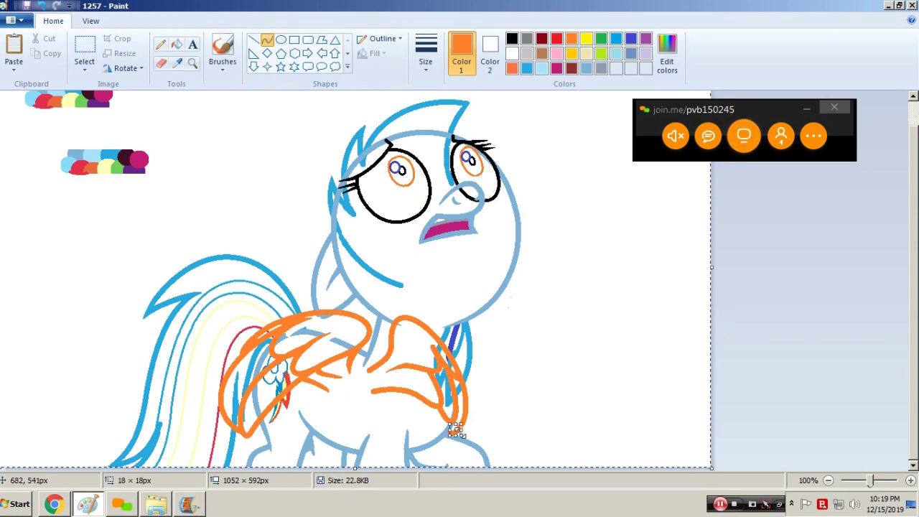
pyautogui.click(459, 434)
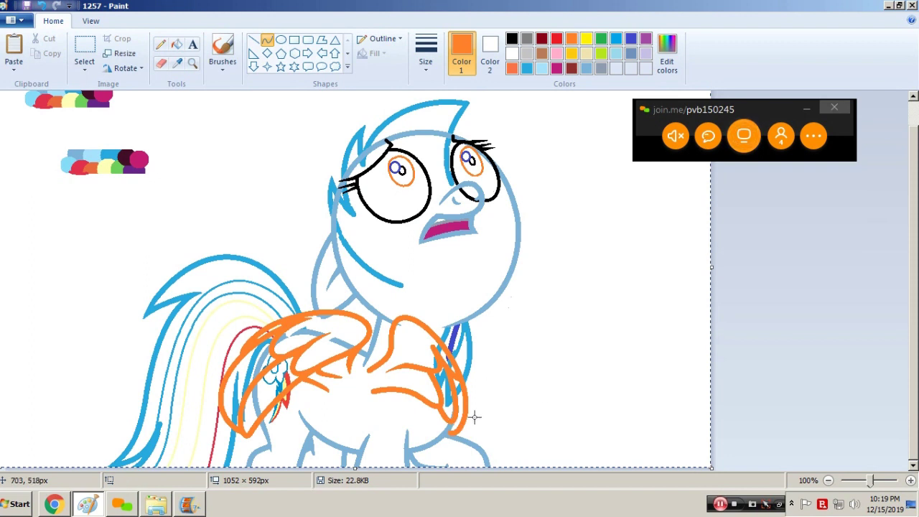
pyautogui.moveTo(445, 430); pyautogui.dragTo(447, 422)
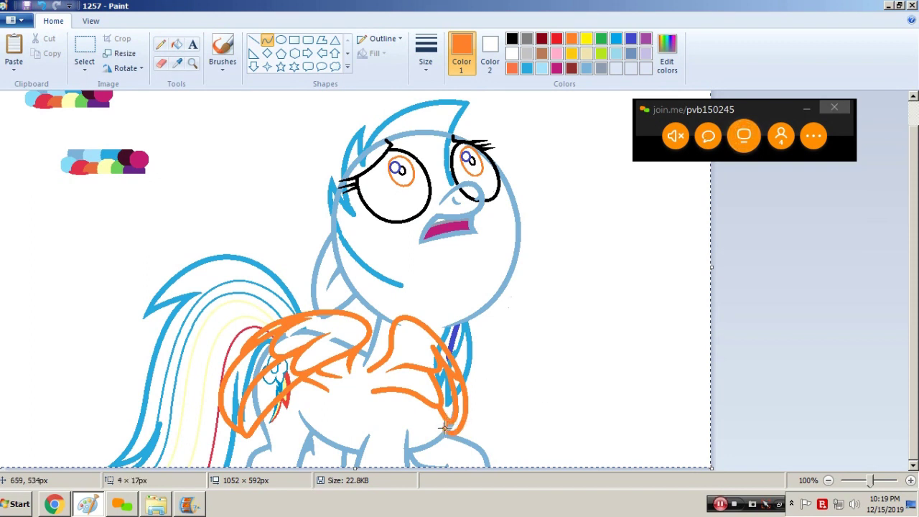
pyautogui.click(445, 349)
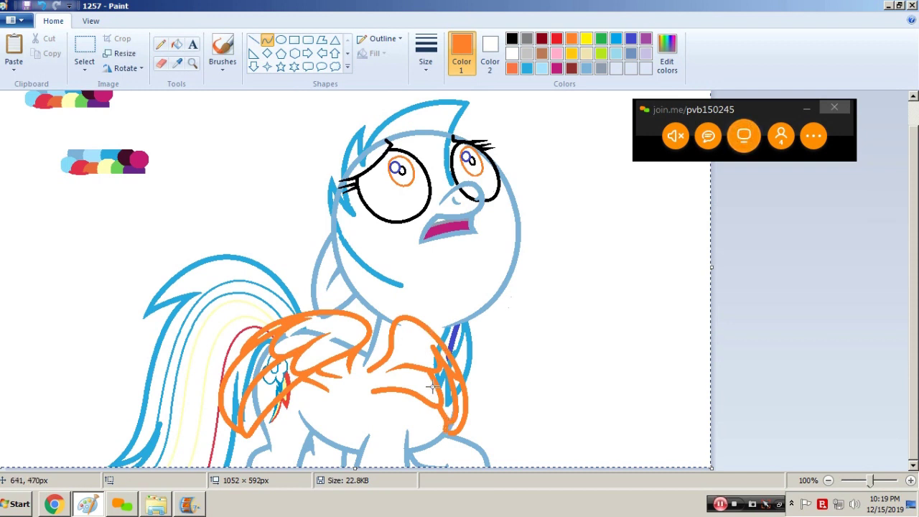
pyautogui.moveTo(439, 409); pyautogui.dragTo(437, 429)
pyautogui.click(439, 430)
pyautogui.click(547, 377)
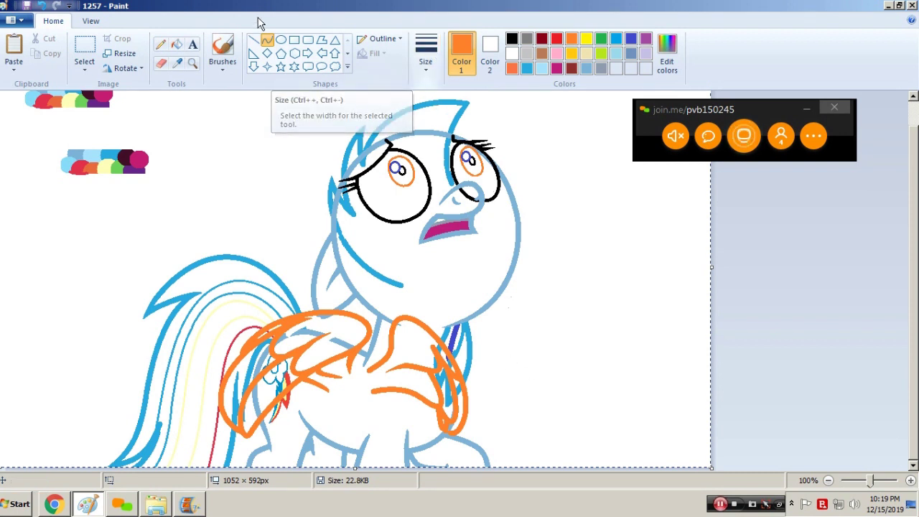
# - Draw a reddish-orange curve about 161 px tall from the mane tuft beside the lashes down across the cheek
pyautogui.click(83, 51)
pyautogui.scroll(1, 587, 211)
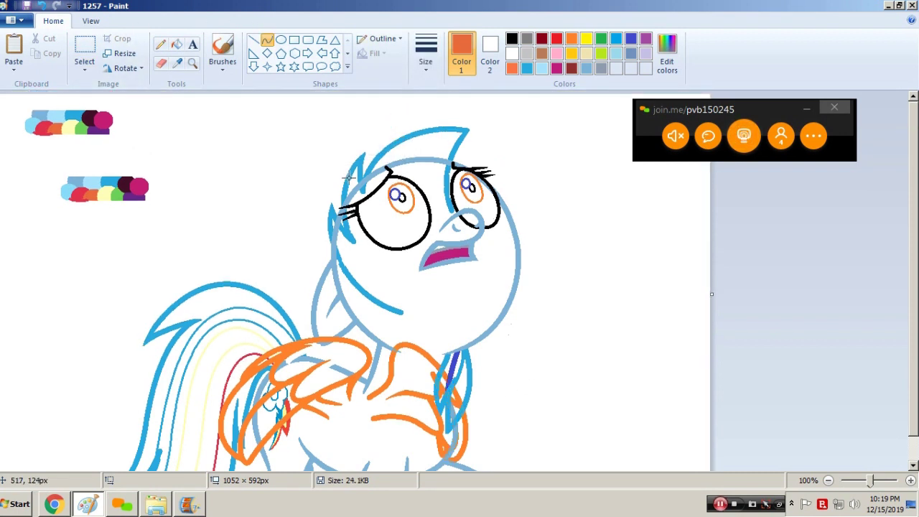
pyautogui.moveTo(347, 179); pyautogui.dragTo(393, 288)
pyautogui.moveTo(349, 206)
pyautogui.mouseDown()
pyautogui.moveTo(339, 206)
pyautogui.moveTo(363, 249)
pyautogui.moveTo(354, 249)
pyautogui.mouseUp()
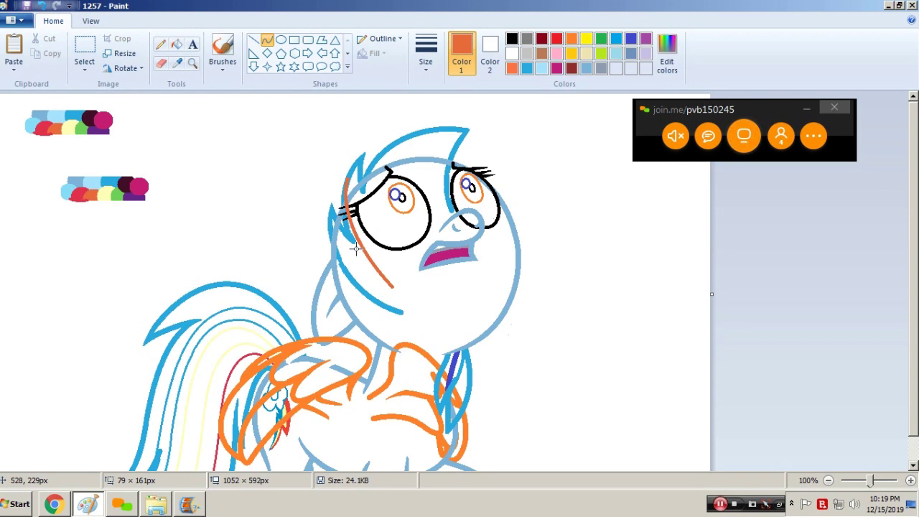
pyautogui.moveTo(355, 249); pyautogui.dragTo(355, 249)
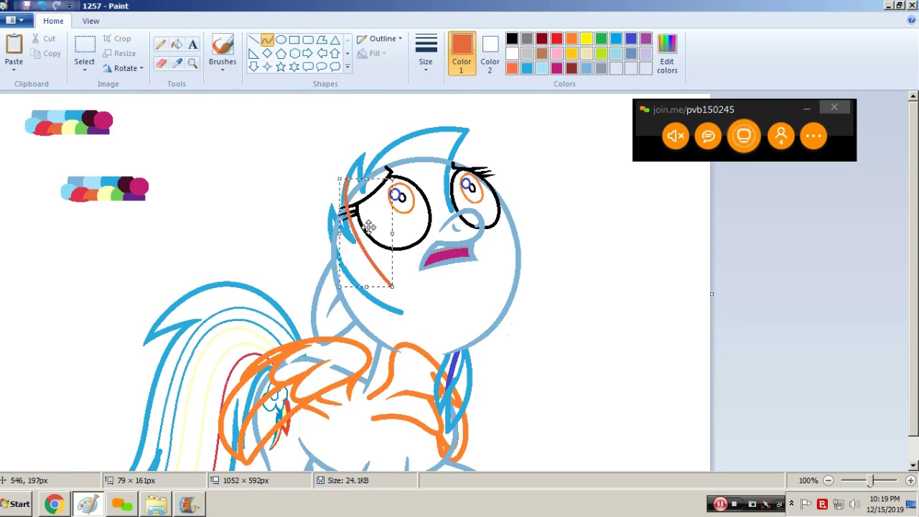
pyautogui.click(460, 189)
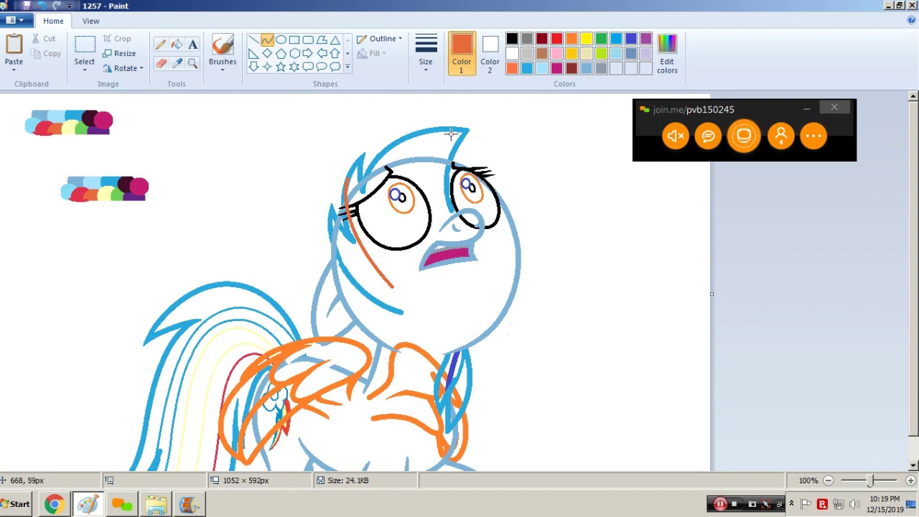
# - Check the pony's mane in Movie Maker and draw a reddish-orange curve from the forelock tip down to the mouth
pyautogui.click(188, 506)
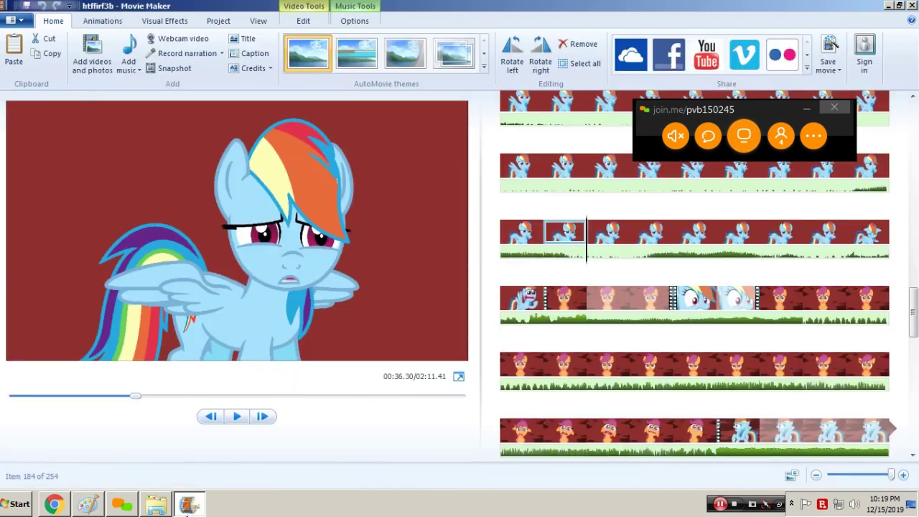
pyautogui.click(188, 505)
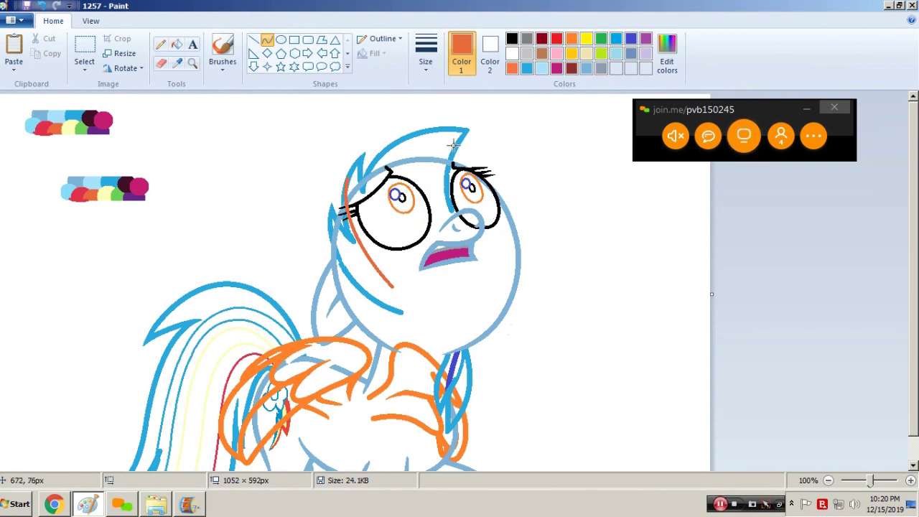
pyautogui.click(196, 508)
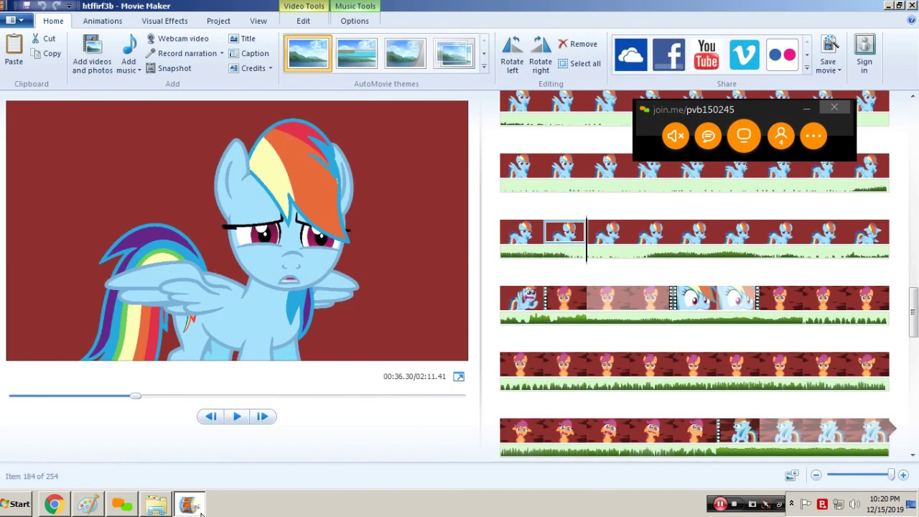
pyautogui.click(199, 511)
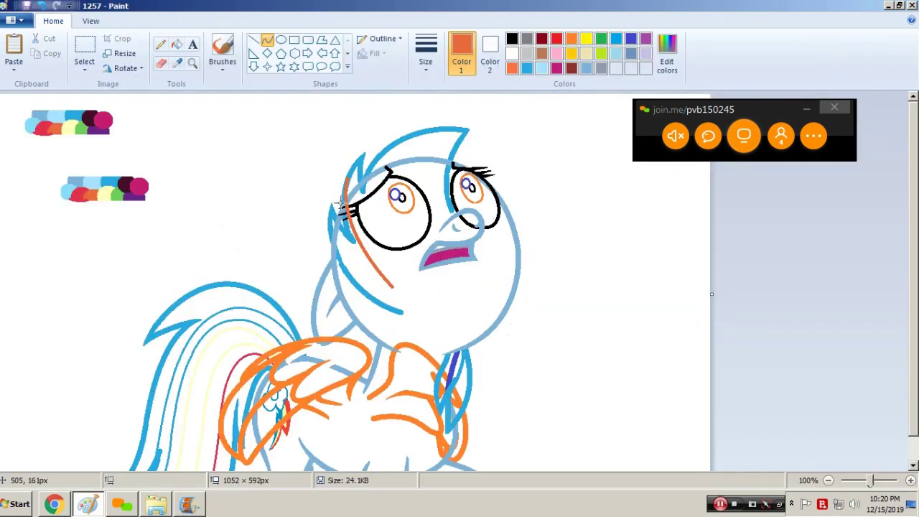
pyautogui.moveTo(454, 147); pyautogui.dragTo(409, 280)
pyautogui.moveTo(443, 177)
pyautogui.mouseDown()
pyautogui.moveTo(413, 184)
pyautogui.moveTo(404, 277)
pyautogui.moveTo(430, 183)
pyautogui.moveTo(456, 152)
pyautogui.mouseUp()
# - Select the whole drawing and save the frame with its new reddish-orange mane lines
pyautogui.click(84, 52)
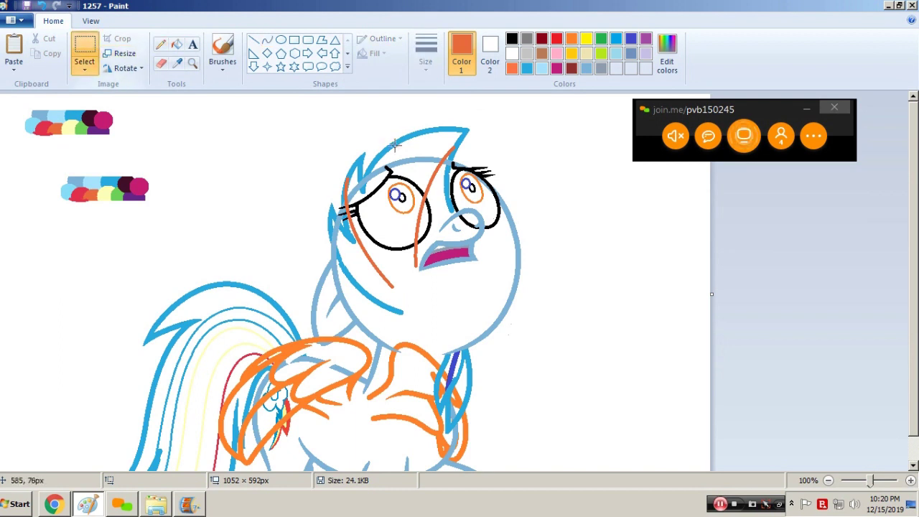
pyautogui.hotkey('ctrl', 'a')
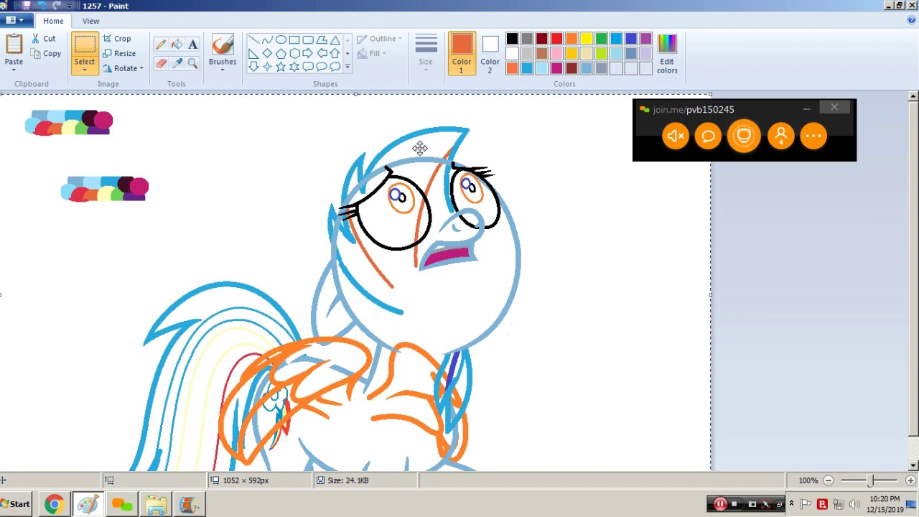
pyautogui.press('Escape')
pyautogui.press('F12')
pyautogui.press('End')
pyautogui.write('b')
pyautogui.press('Return')
pyautogui.press('Return')
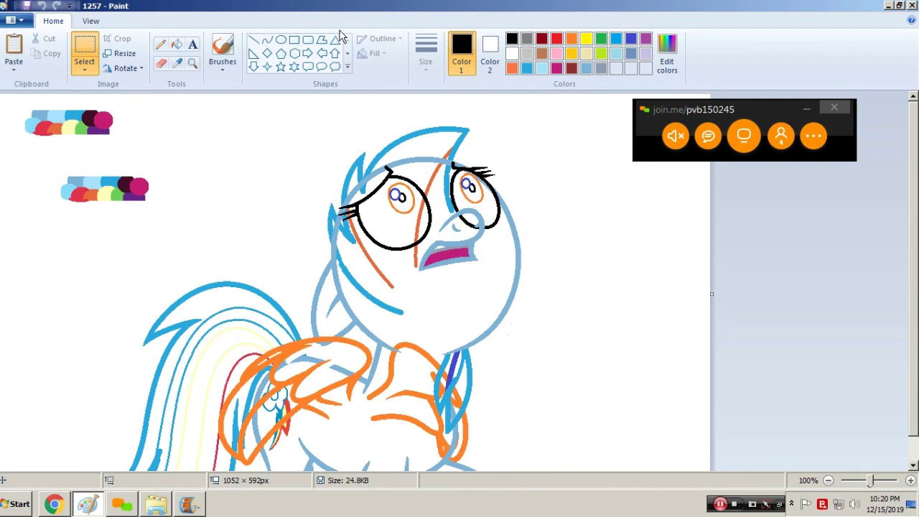
# - Erase the reddish-orange curve and the blue mane curve on the cheek with white fills
pyautogui.click(177, 45)
pyautogui.rightClick(363, 240)
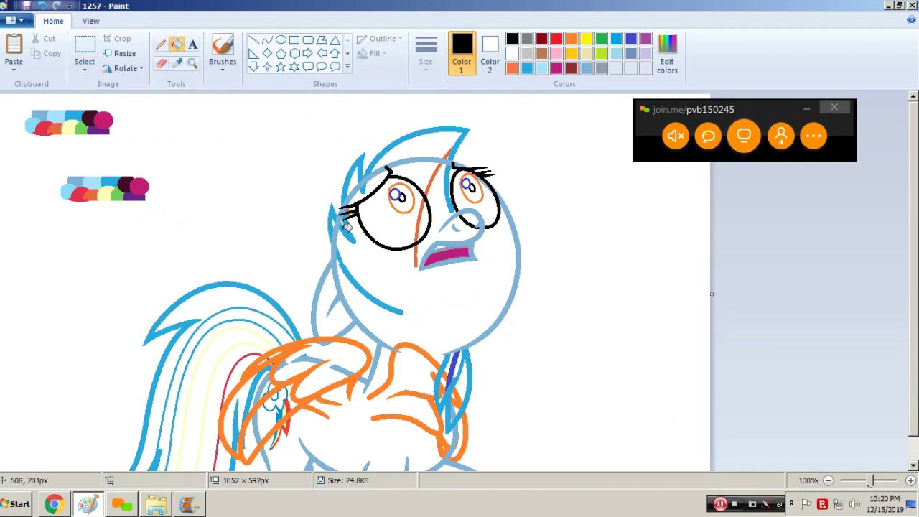
pyautogui.rightClick(366, 286)
# - Erase the reddish-orange line segments running between the eyes, through the larger eye and down beside the mouth
pyautogui.scroll(-1, 422, 227)
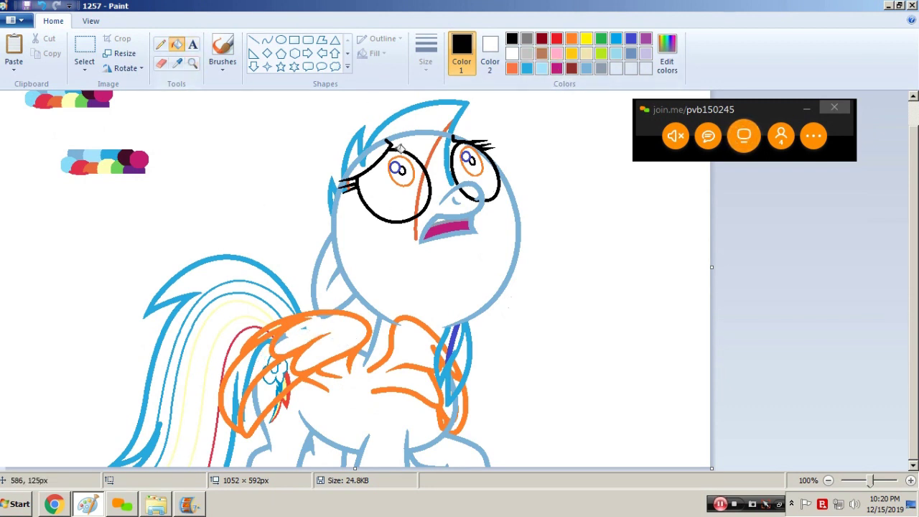
pyautogui.click(193, 66)
pyautogui.click(488, 147)
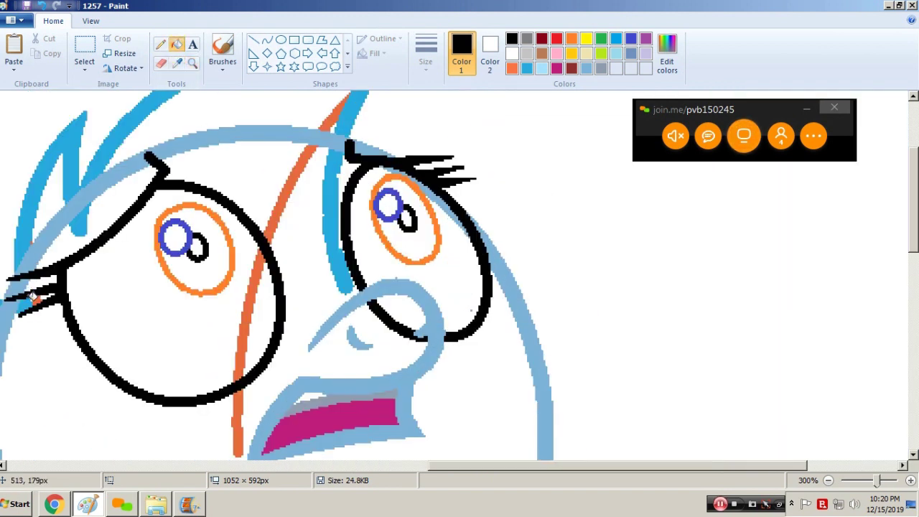
pyautogui.rightClick(257, 272)
pyautogui.rightClick(280, 201)
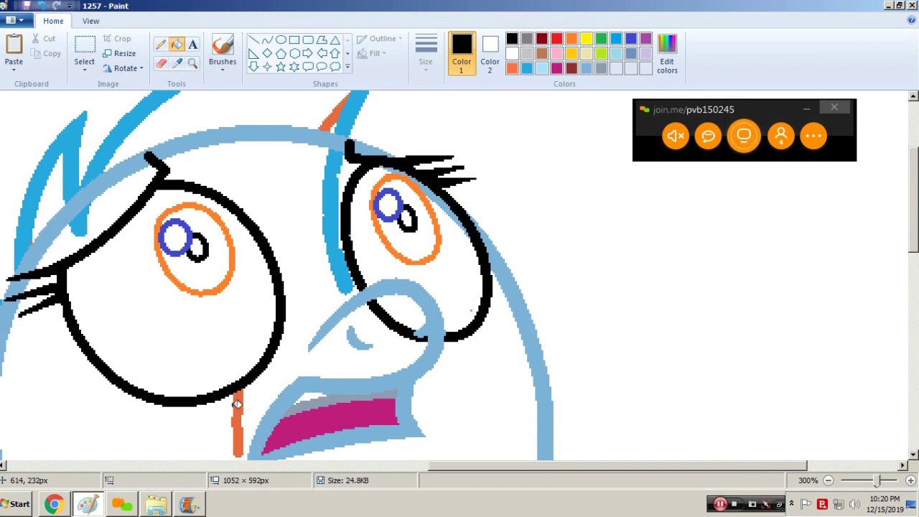
pyautogui.rightClick(236, 403)
# - Sample the reddish-orange and fill the forelock and the small mane tuft with it
pyautogui.click(177, 63)
pyautogui.click(336, 115)
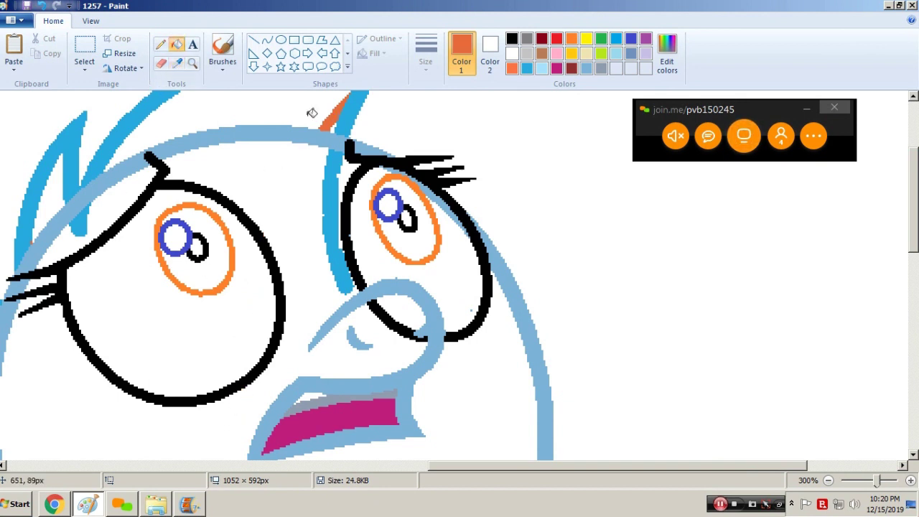
pyautogui.click(310, 115)
pyautogui.click(57, 200)
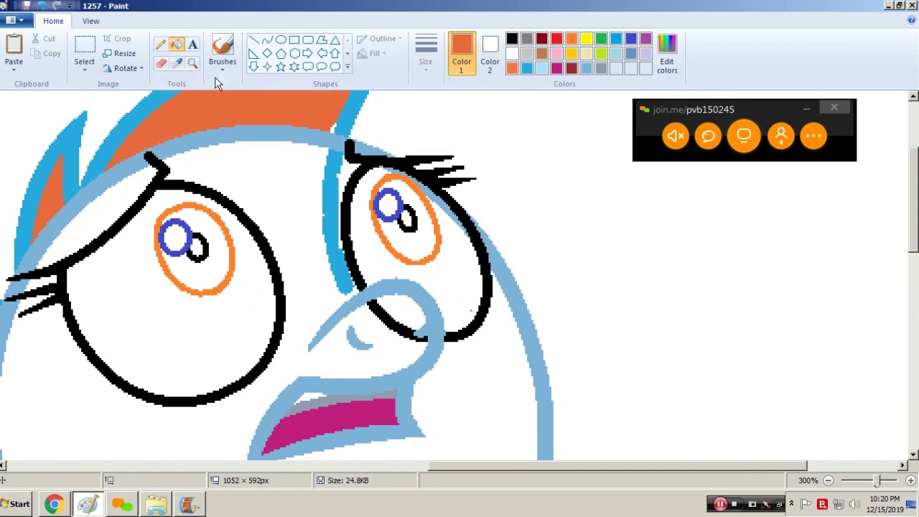
# - Erase the blue mane stroke between the eyes, the eye outline inside the muzzle, and the face outline inside the smaller eye
pyautogui.rightClick(338, 236)
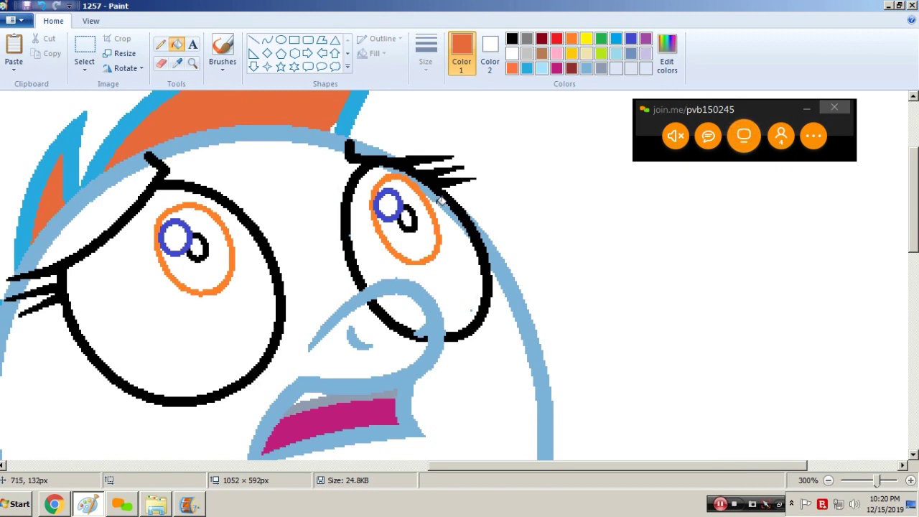
pyautogui.rightClick(410, 320)
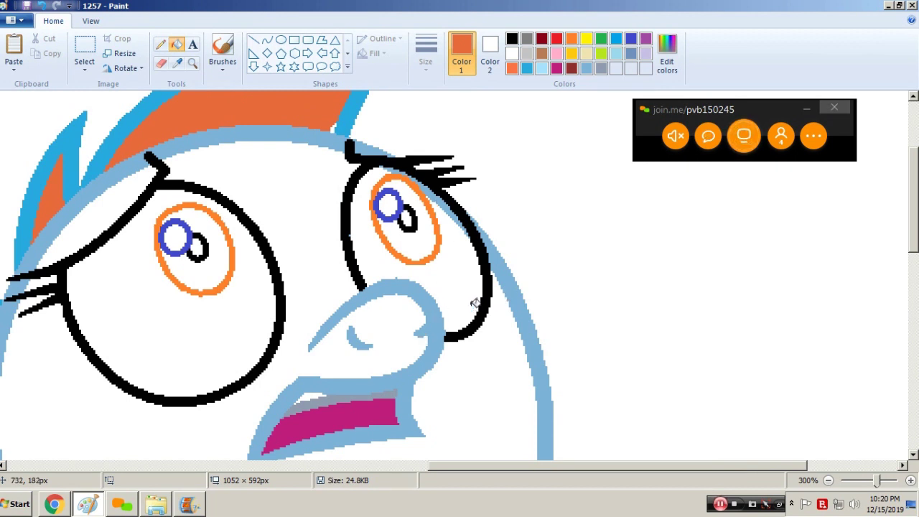
pyautogui.rightClick(442, 198)
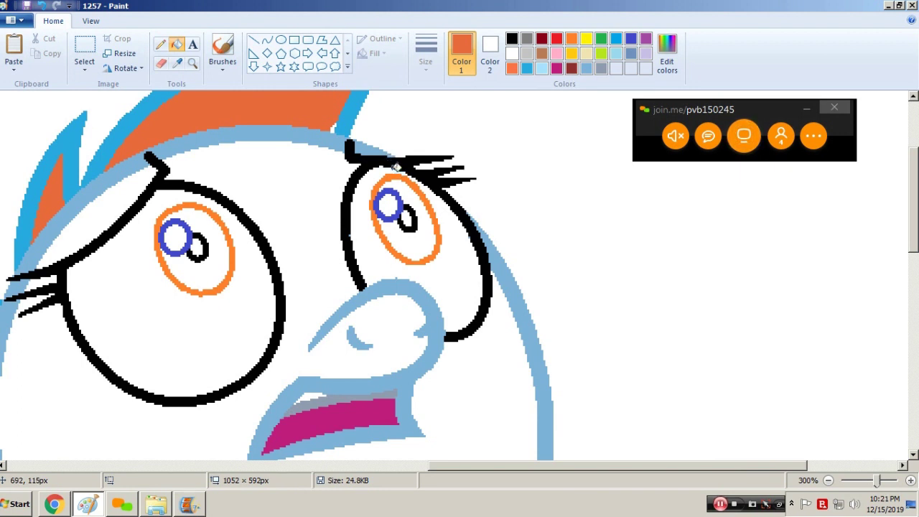
# - Fill the irises of both eyes with orange
pyautogui.click(570, 38)
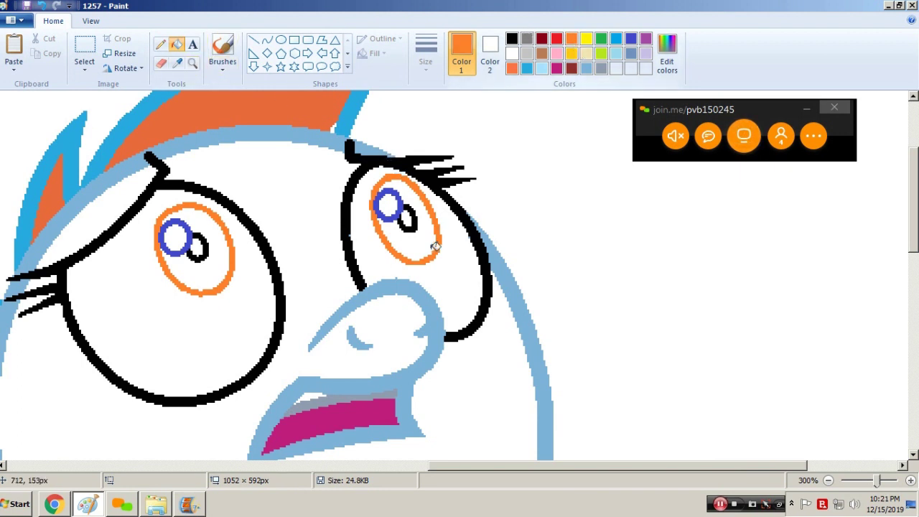
pyautogui.click(428, 250)
pyautogui.click(184, 262)
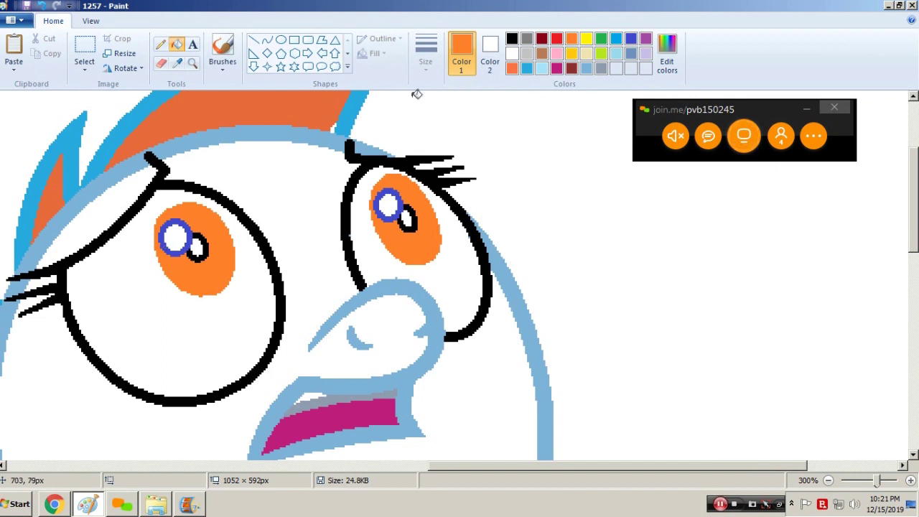
# - Fill both pupils black and turn the blue highlight rings white
pyautogui.click(512, 38)
pyautogui.click(407, 219)
pyautogui.rightClick(395, 195)
pyautogui.click(199, 248)
pyautogui.rightClick(188, 230)
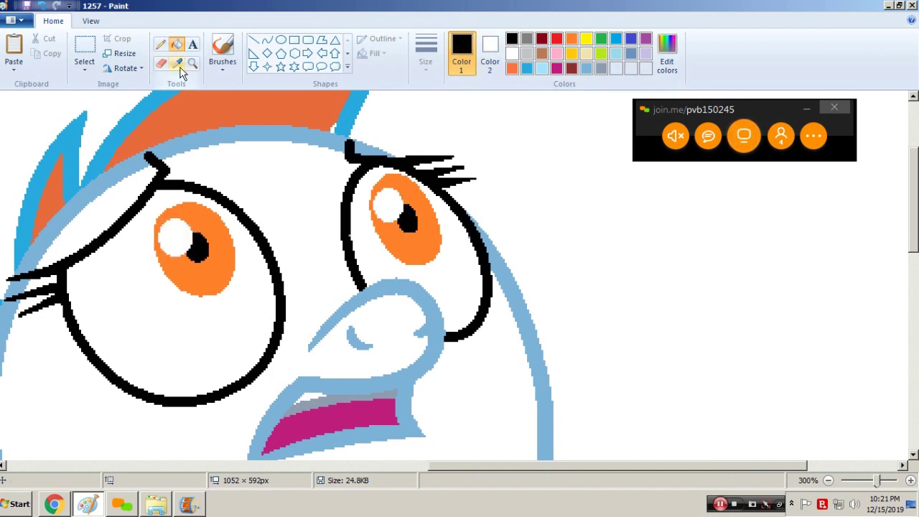
# - Erase the second wing's arched upper edge from the chest and recolour the folded wing's outline green
pyautogui.click(192, 65)
pyautogui.rightClick(307, 184)
pyautogui.rightClick(304, 186)
pyautogui.click(176, 63)
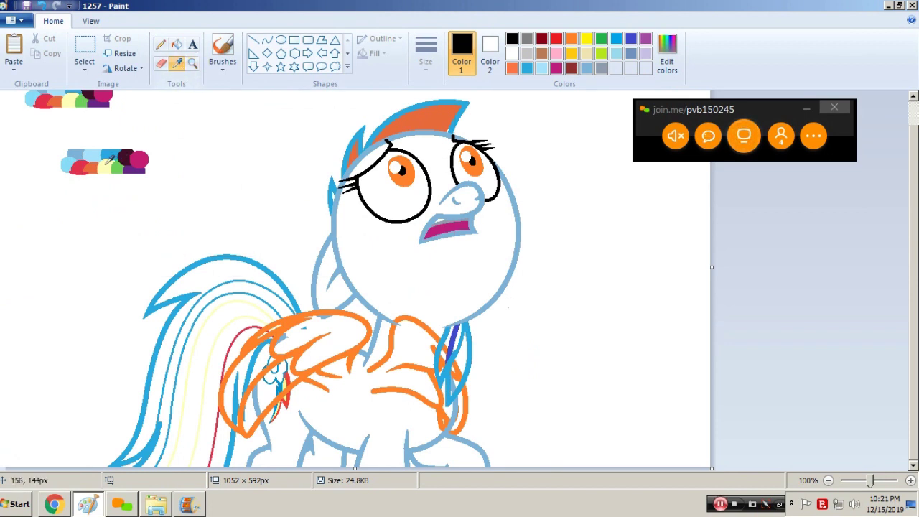
pyautogui.click(108, 164)
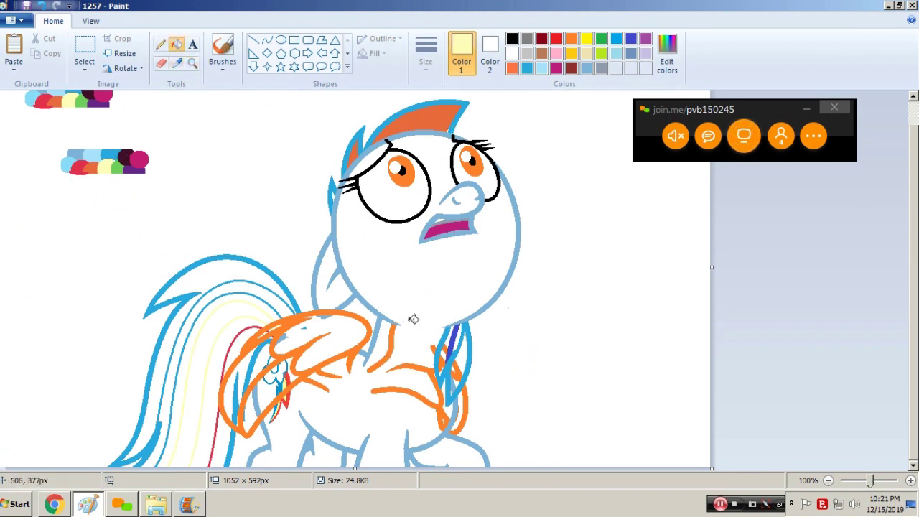
pyautogui.click(601, 38)
pyautogui.click(363, 361)
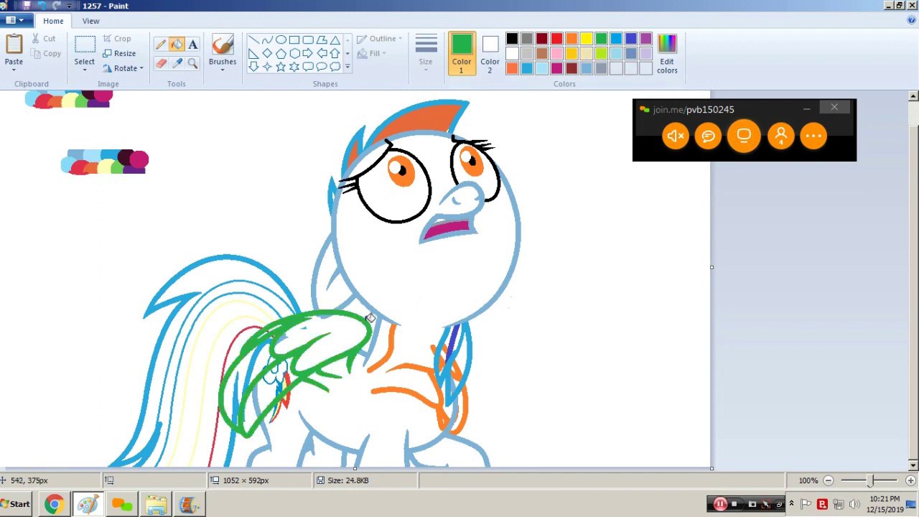
# - Erase the second wing's orange strokes across the chest and hair lock, plus the indigo stroke inside the lock
pyautogui.click(570, 38)
pyautogui.rightClick(406, 336)
pyautogui.click(406, 336)
pyautogui.hotkey('ctrl', 'z')
pyautogui.rightClick(452, 340)
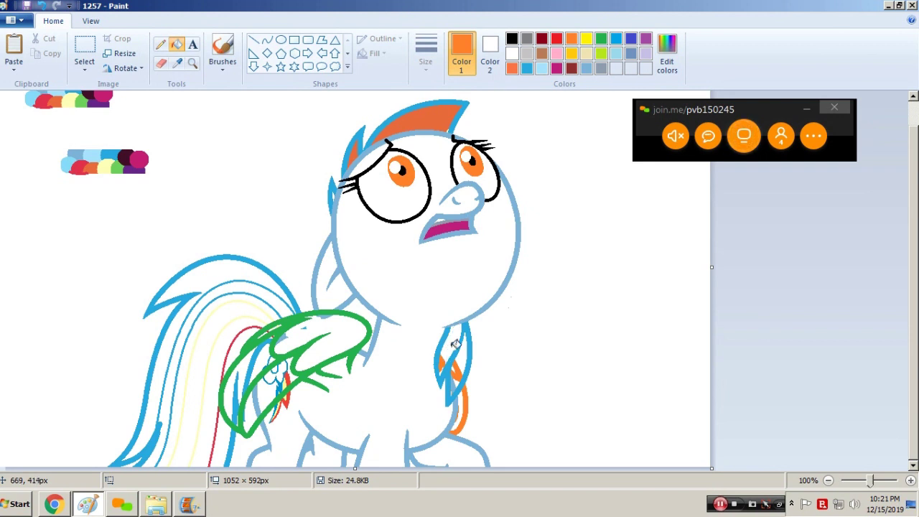
pyautogui.click(461, 362)
pyautogui.rightClick(461, 361)
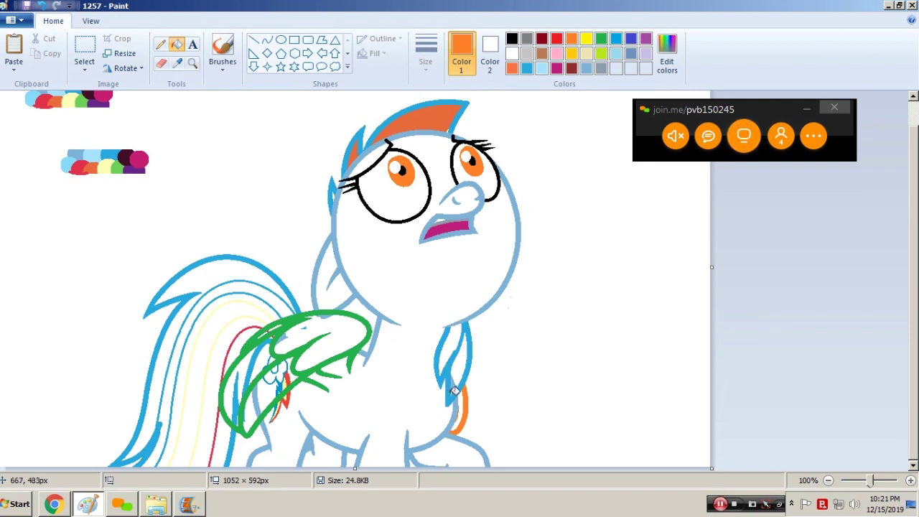
pyautogui.click(455, 388)
pyautogui.hotkey('ctrl', 'z')
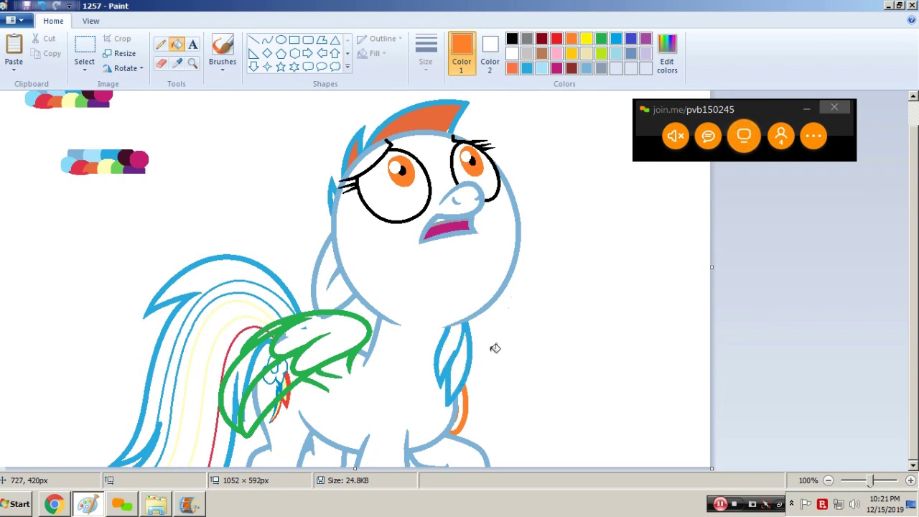
# - Recolour the orange stroke beside the chest, below the hair lock, with the steel blue of the body outline
pyautogui.click(586, 68)
pyautogui.click(469, 407)
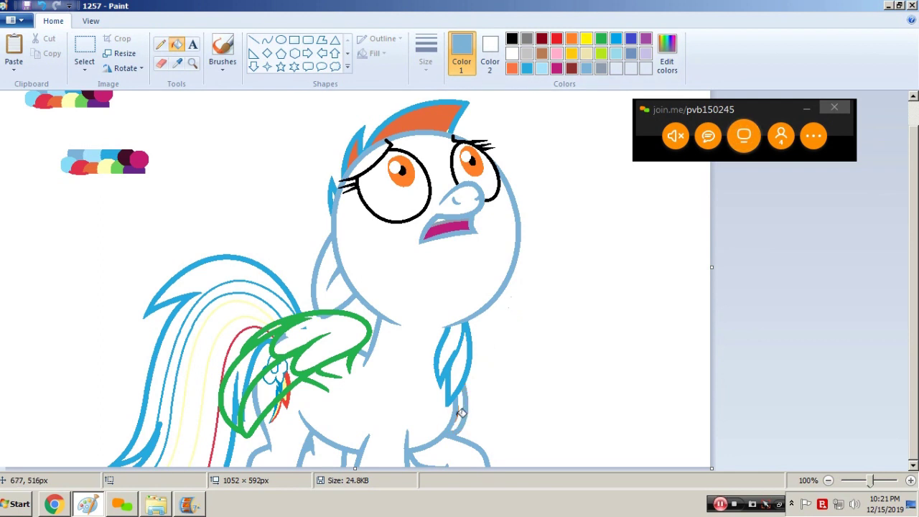
pyautogui.click(193, 63)
pyautogui.click(404, 391)
pyautogui.click(161, 44)
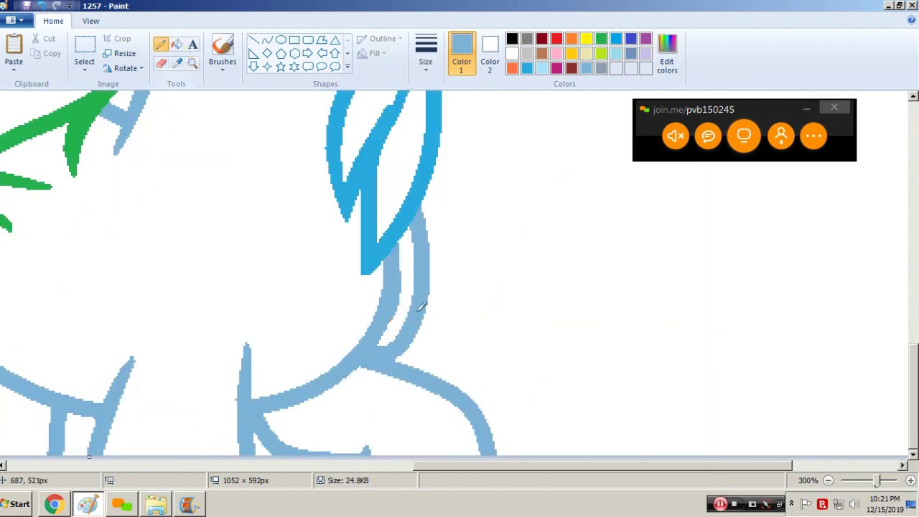
# - Clear the tail, body and cutie mark strokes that show inside the folded wing
pyautogui.click(193, 63)
pyautogui.rightClick(275, 272)
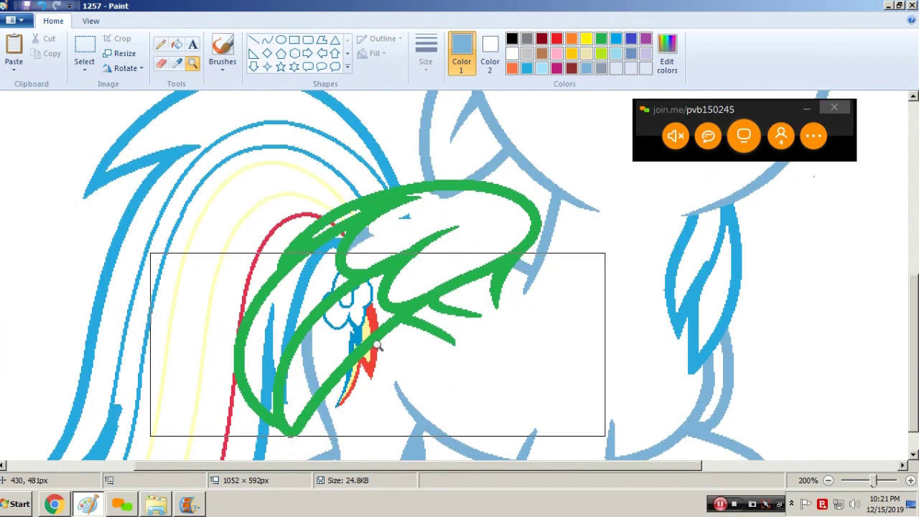
pyautogui.click(177, 45)
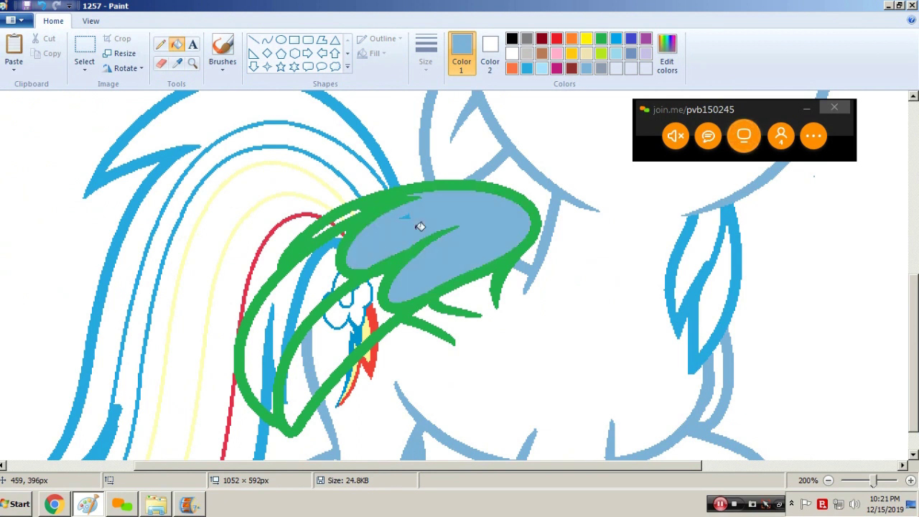
pyautogui.rightClick(283, 354)
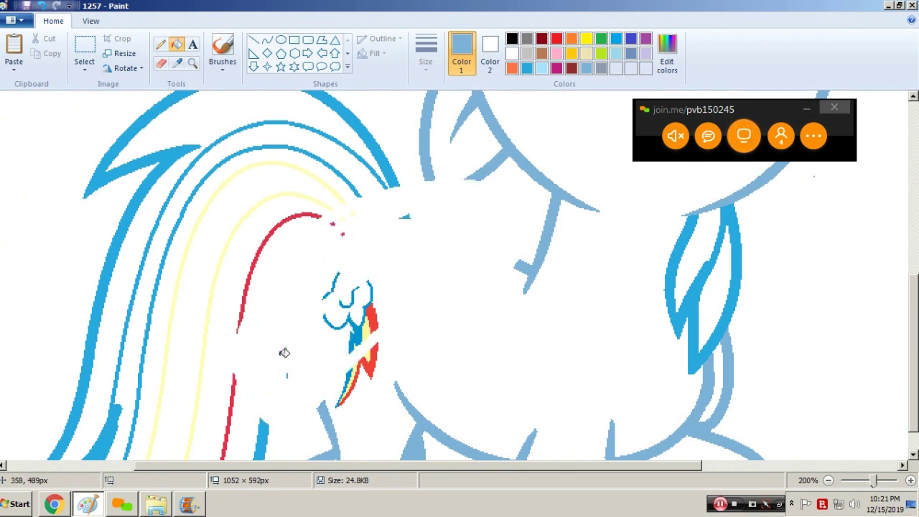
pyautogui.hotkey('ctrl', 'z')
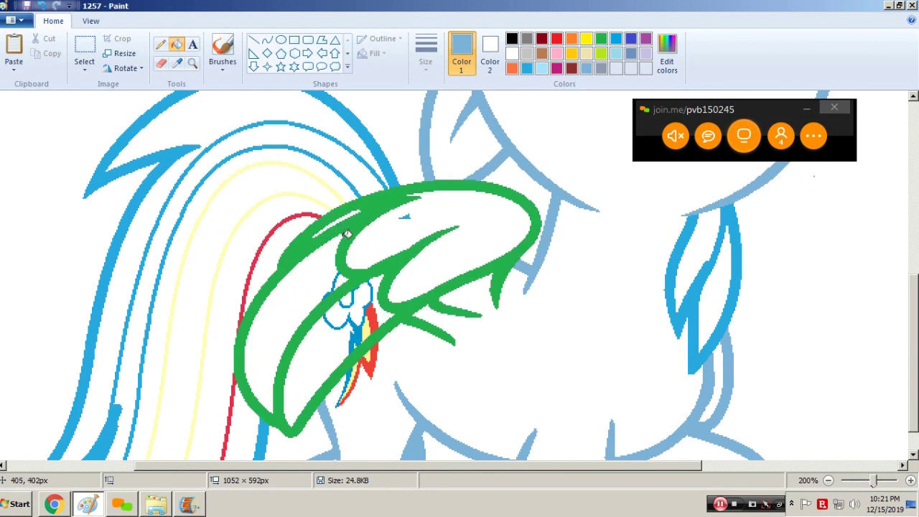
pyautogui.rightClick(325, 295)
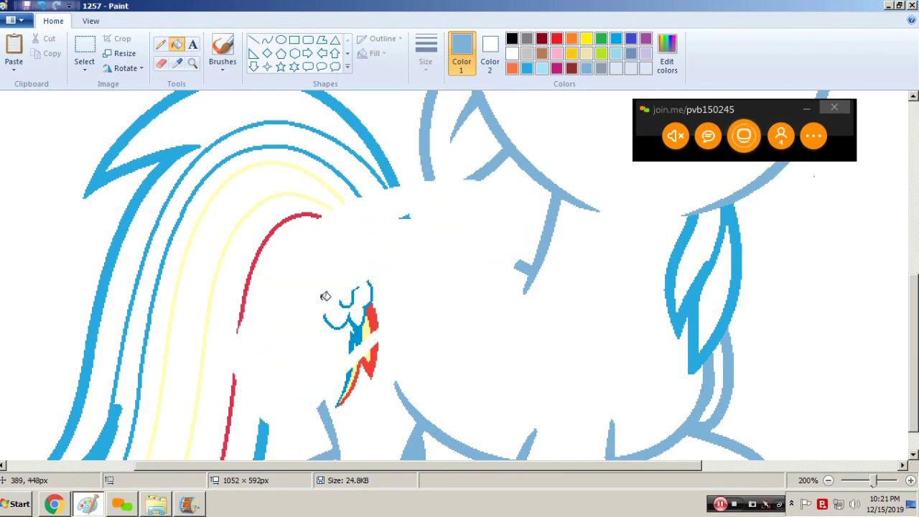
pyautogui.hotkey('ctrl', 'z')
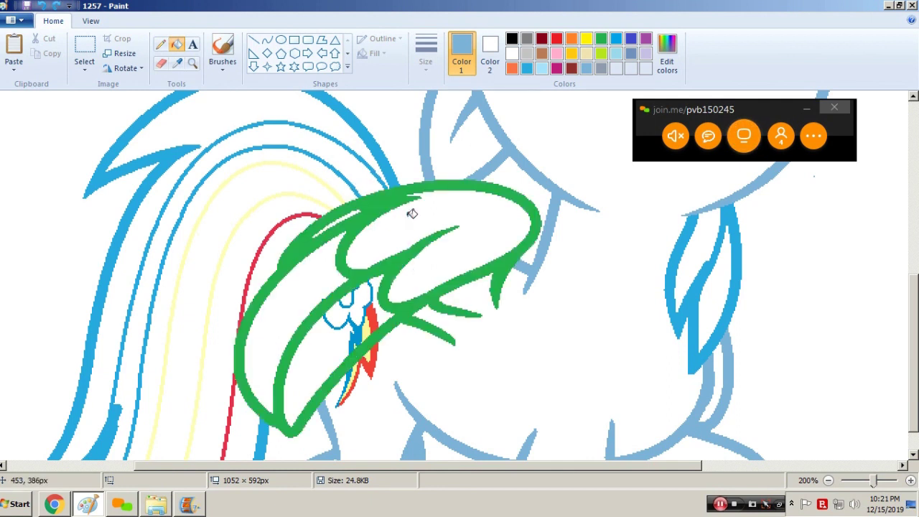
pyautogui.moveTo(368, 327); pyautogui.dragTo(372, 337)
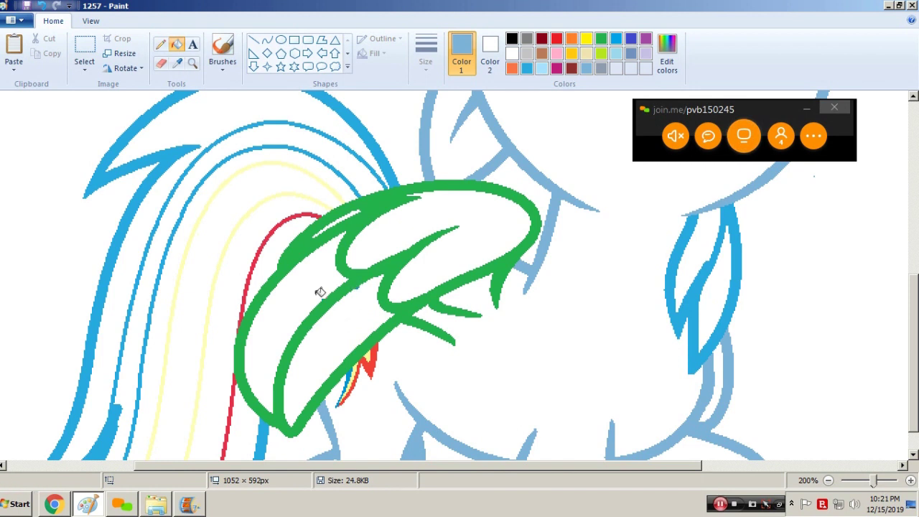
pyautogui.hotkey('ctrl', 'z')
pyautogui.hotkey('ctrl', 'y')
# - Recolour the folded wing's green outline with the steel blue of the body outline
pyautogui.click(177, 63)
pyautogui.click(532, 264)
pyautogui.click(535, 250)
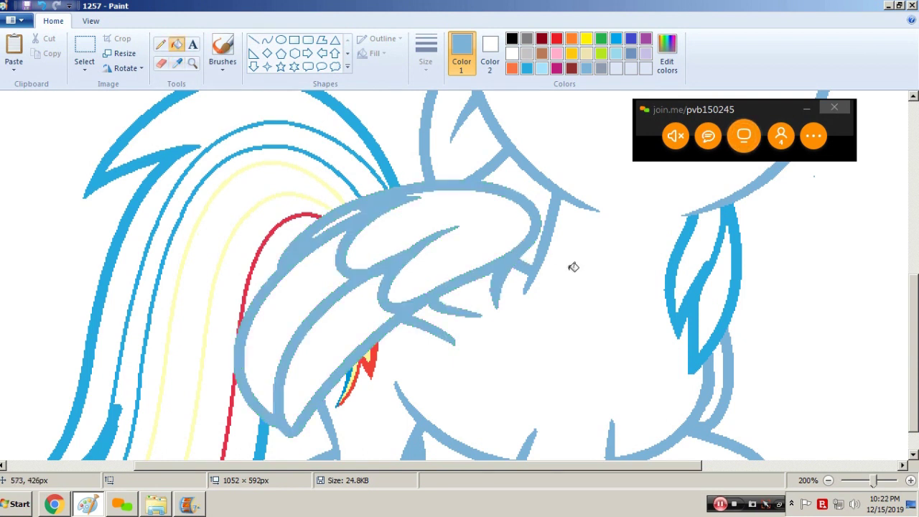
# - Fill the small gap at the forelock's base with pale yellow and the mane sliver behind the head with red
pyautogui.click(177, 63)
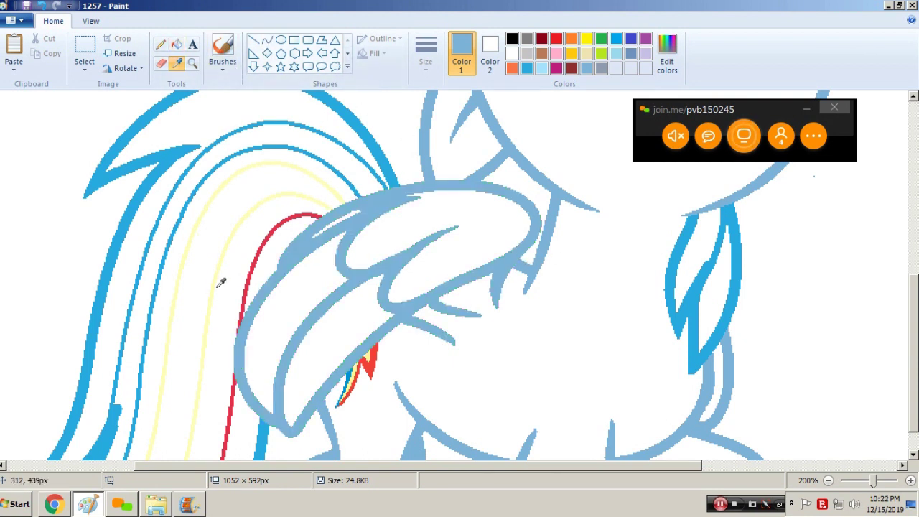
pyautogui.click(244, 309)
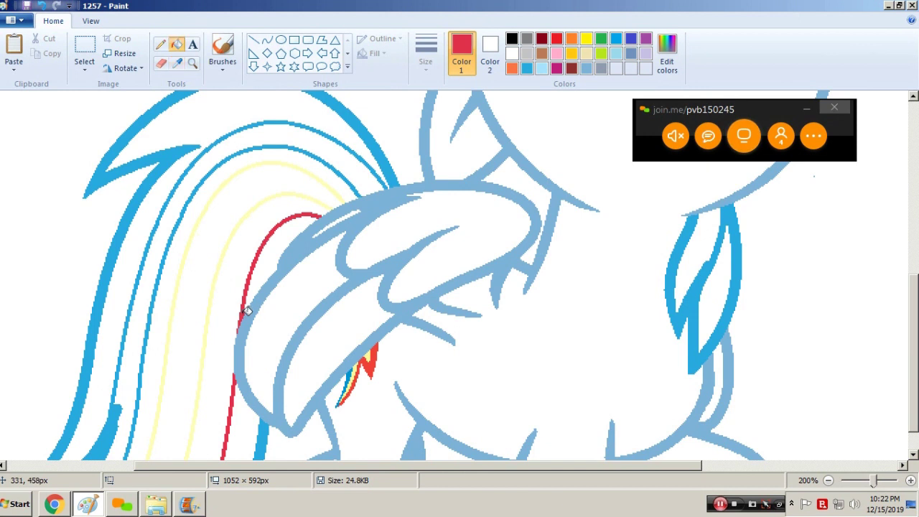
pyautogui.click(195, 63)
pyautogui.rightClick(361, 122)
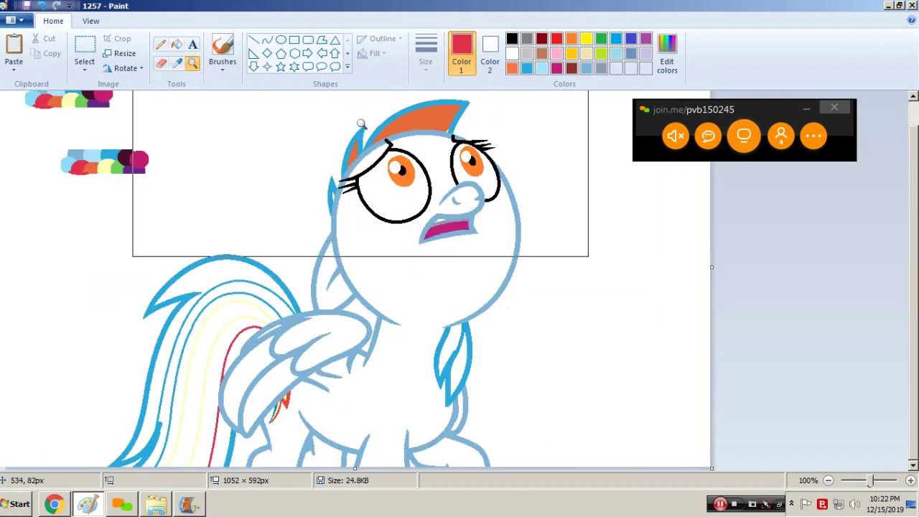
pyautogui.click(174, 66)
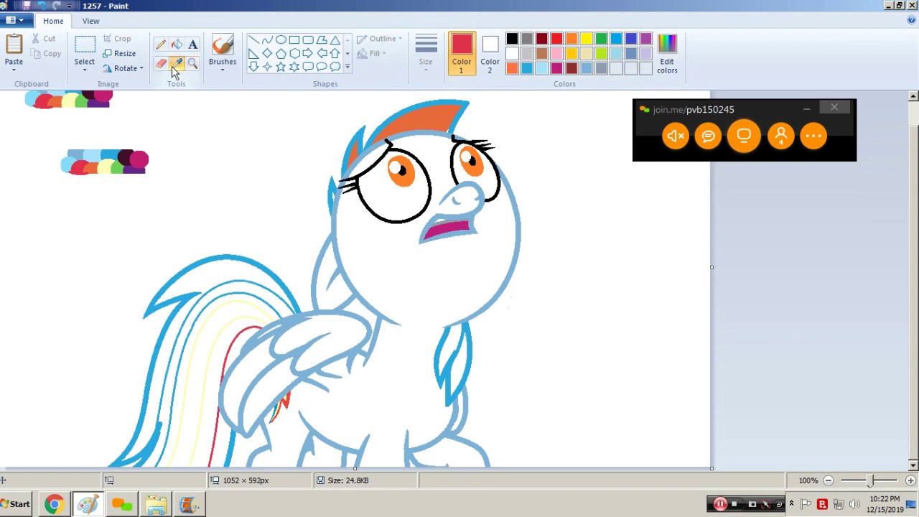
pyautogui.click(108, 165)
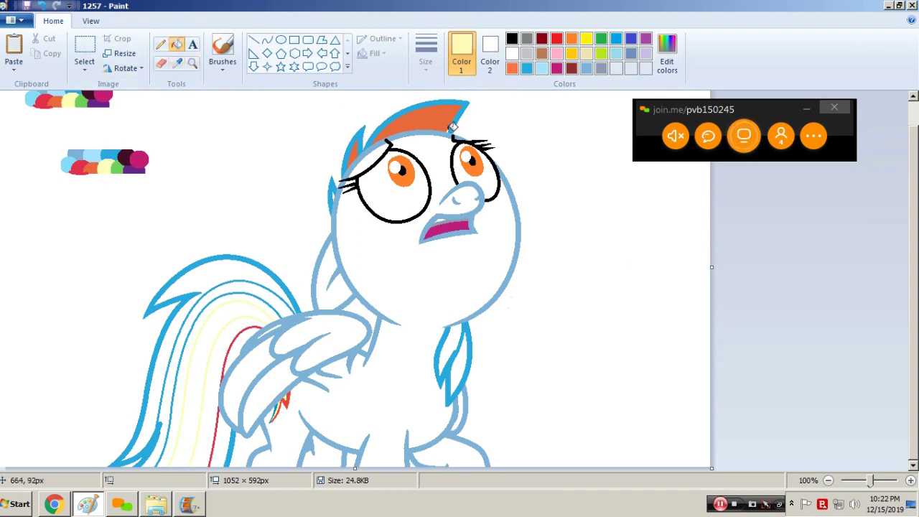
pyautogui.click(178, 65)
pyautogui.click(72, 165)
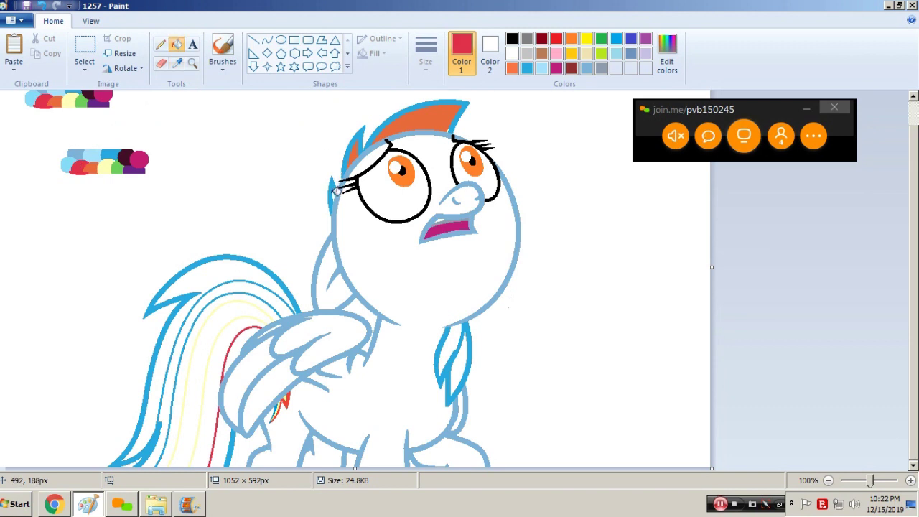
# - Fill the head, ear, torso, near legs and the wing's upper part with light blue
pyautogui.click(617, 53)
pyautogui.click(400, 273)
pyautogui.click(338, 339)
pyautogui.click(360, 171)
pyautogui.click(355, 284)
pyautogui.click(468, 407)
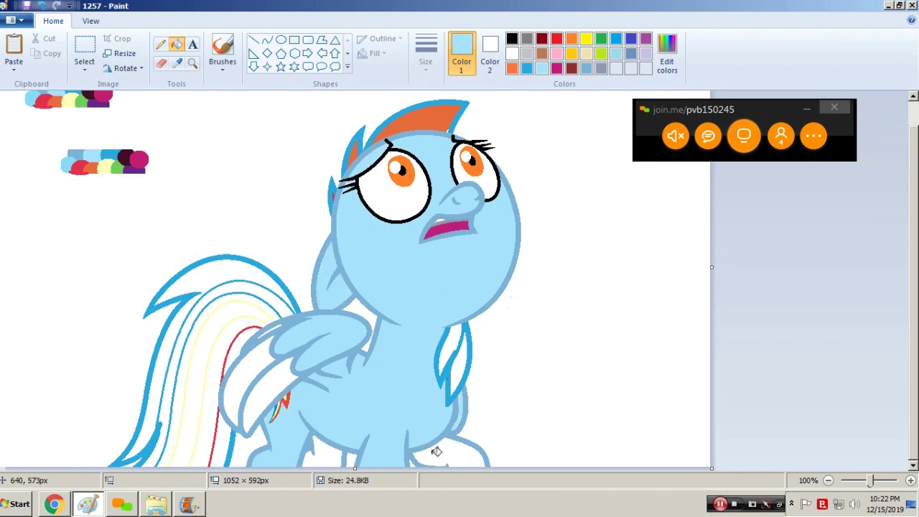
pyautogui.click(436, 451)
# - Fill the far hind leg with the slightly darker light blue sampled from the colour palette swatches
pyautogui.click(179, 65)
pyautogui.click(70, 163)
pyautogui.click(314, 456)
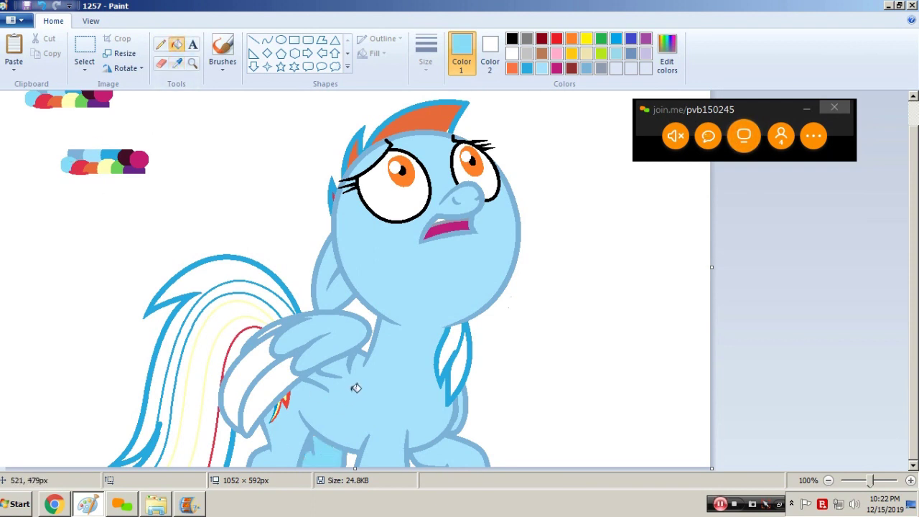
# - Fill the remaining white feathers of the folded wing with the light blue body colour
pyautogui.click(178, 64)
pyautogui.click(177, 45)
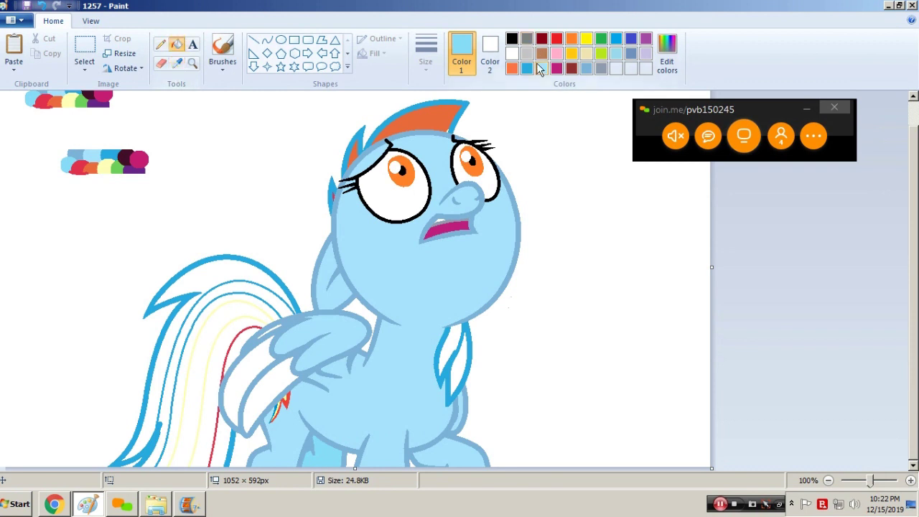
pyautogui.click(244, 348)
pyautogui.click(269, 369)
pyautogui.click(277, 330)
pyautogui.hotkey('ctrl', 'z')
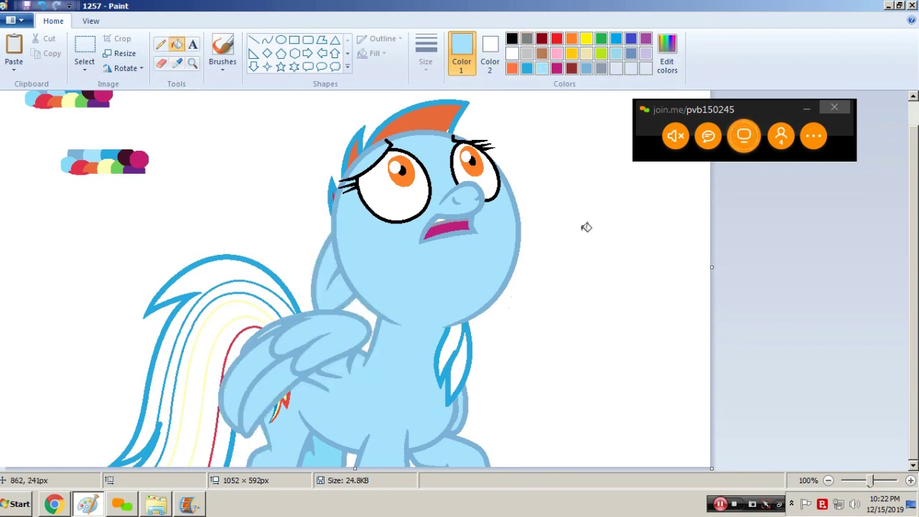
# - Draw a light-blue line of 11 × 7 px under the larger eye's lowest lash to separate it from the outline
pyautogui.click(192, 63)
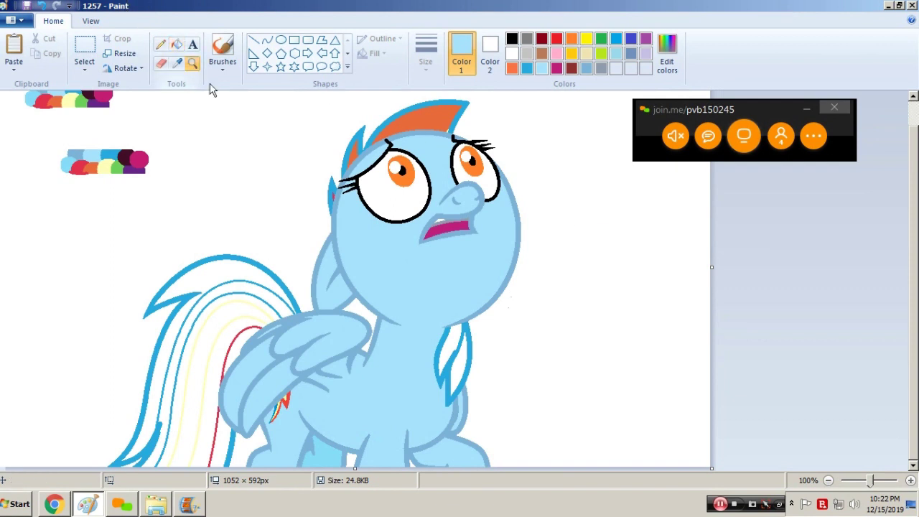
pyautogui.click(468, 213)
pyautogui.click(252, 39)
pyautogui.click(426, 54)
pyautogui.click(366, 89)
pyautogui.moveTo(165, 230); pyautogui.dragTo(137, 245)
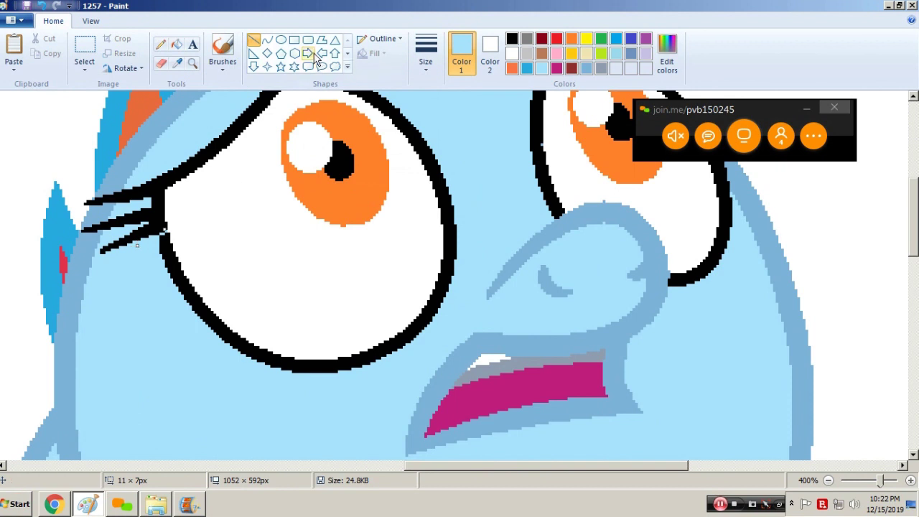
# - Thin the larger eye's outline on the muzzle side with a light-blue curve of about 32 × 66 px
pyautogui.click(267, 40)
pyautogui.click(426, 54)
pyautogui.click(417, 123)
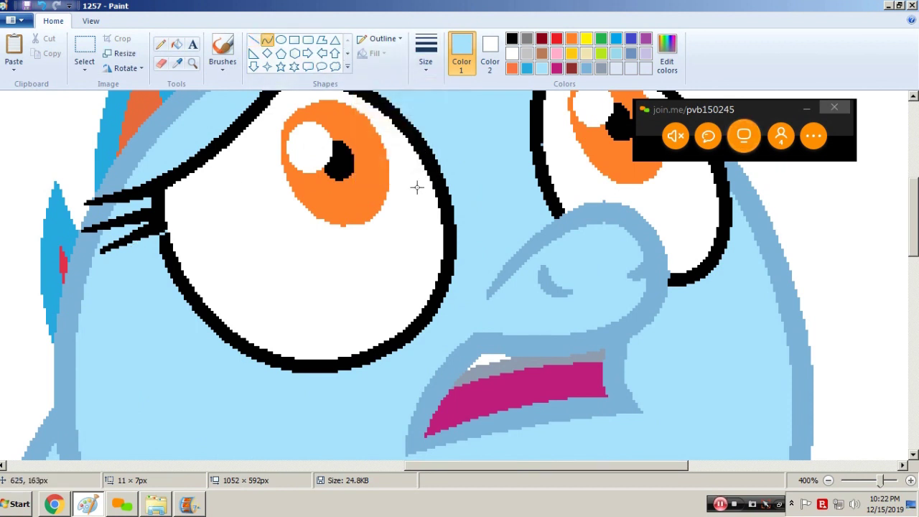
pyautogui.scroll(2, 416, 187)
pyautogui.moveTo(387, 192); pyautogui.dragTo(447, 343)
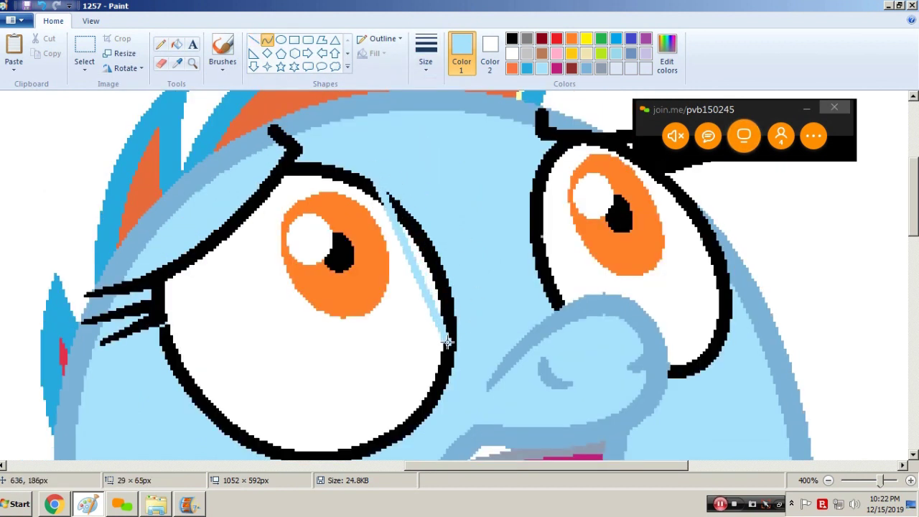
pyautogui.click(431, 220)
pyautogui.click(453, 271)
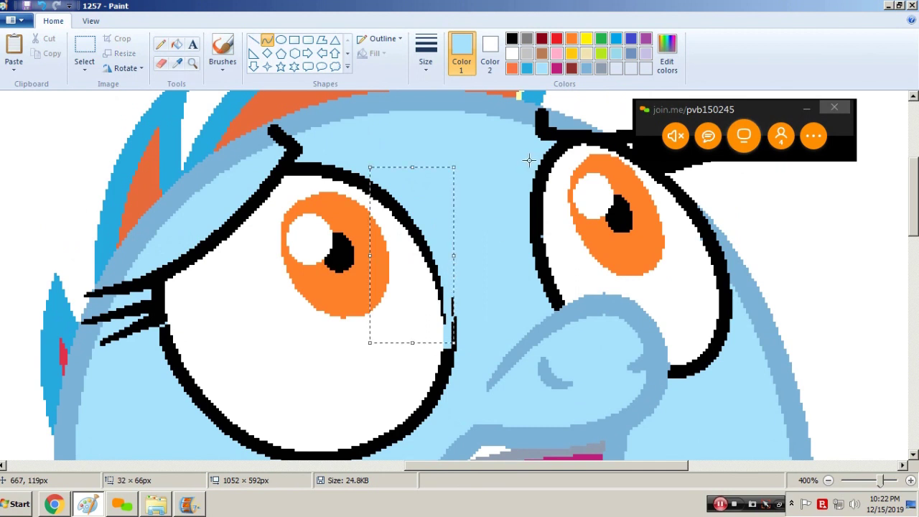
# - Thin the smaller eye's outline on the muzzle side with a light-blue curve of about 16 × 54 px
pyautogui.moveTo(529, 159); pyautogui.dragTo(555, 303)
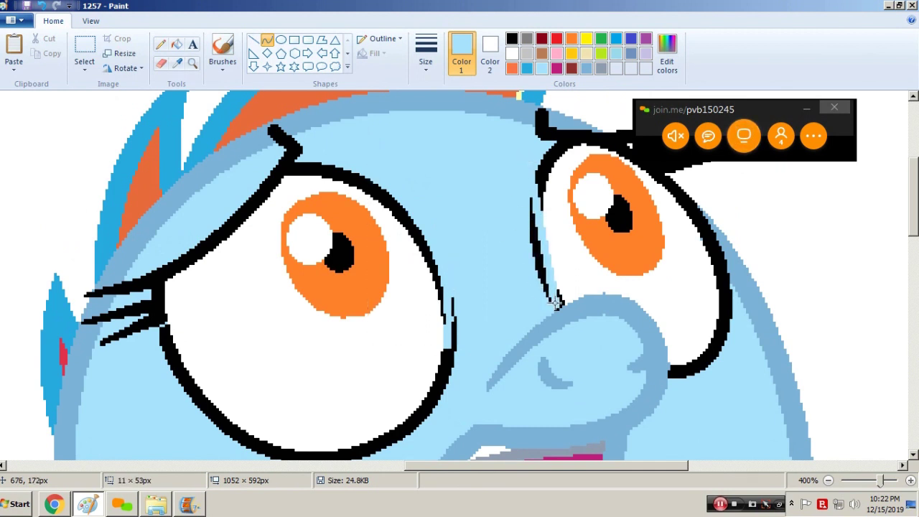
pyautogui.moveTo(539, 228); pyautogui.dragTo(521, 252)
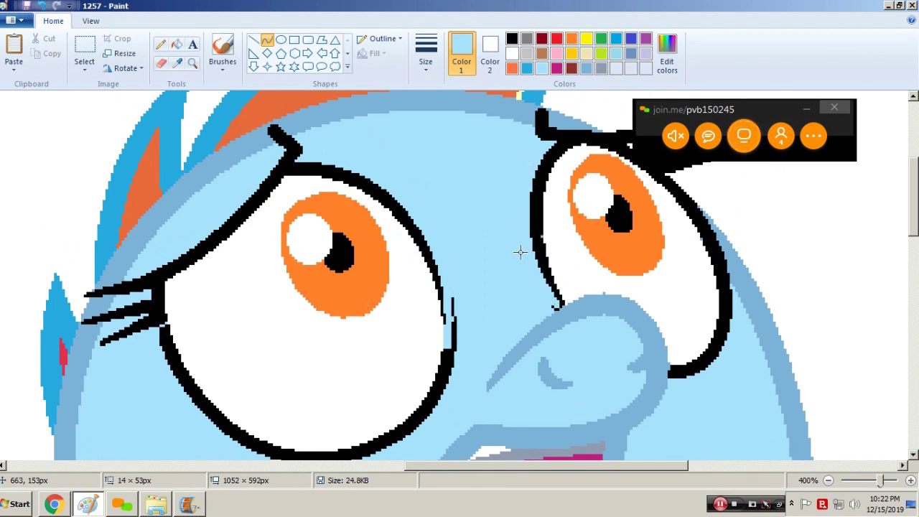
pyautogui.click(521, 252)
pyautogui.click(425, 54)
pyautogui.click(422, 91)
pyautogui.hotkey('ctrl', 'z')
pyautogui.moveTo(537, 162)
pyautogui.mouseDown()
pyautogui.moveTo(571, 290)
pyautogui.moveTo(560, 305)
pyautogui.mouseUp()
pyautogui.moveTo(535, 207); pyautogui.dragTo(520, 203)
pyautogui.moveTo(536, 255); pyautogui.dragTo(524, 254)
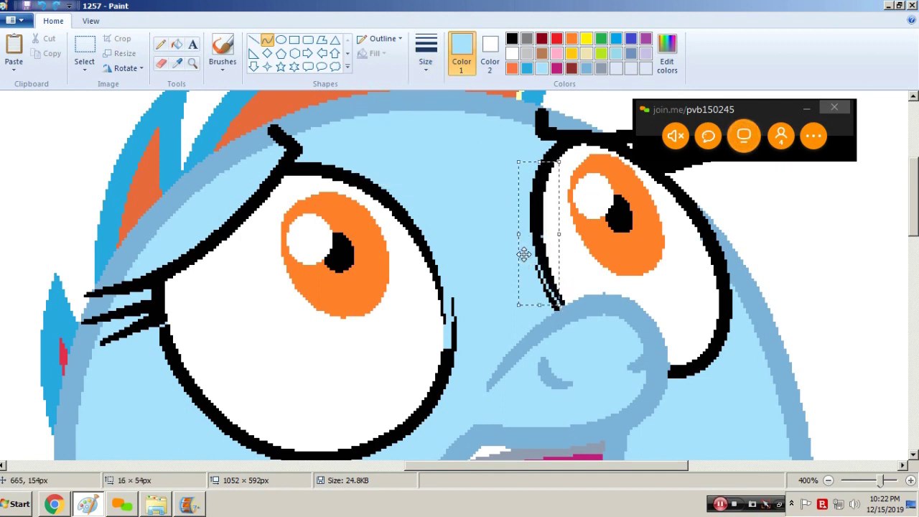
# - Fill the larger eye's lower outline and the leftover black specks beside both eyes with light blue
pyautogui.click(176, 46)
pyautogui.click(176, 348)
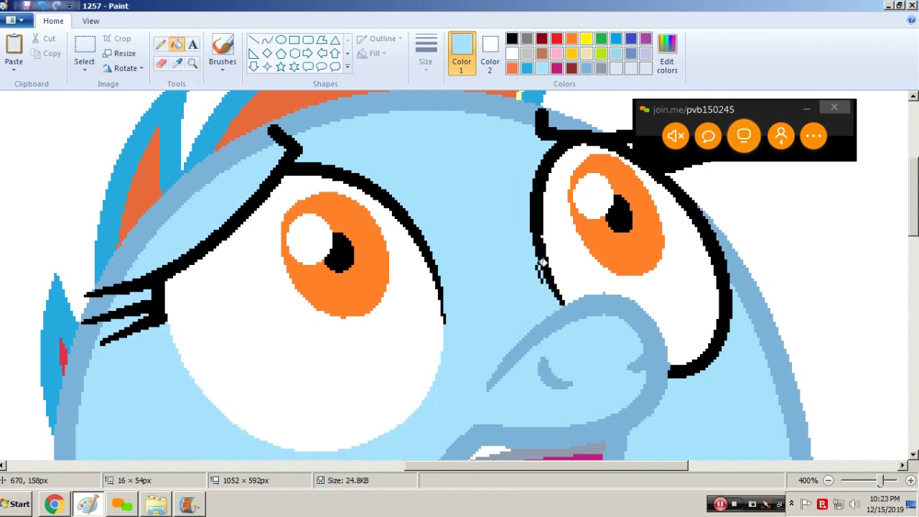
# - Draw a steel-blue 5 × 1 px line below the smaller eye's lashes and an 11 × 17 px curve across its outer outline
pyautogui.click(254, 39)
pyautogui.click(592, 71)
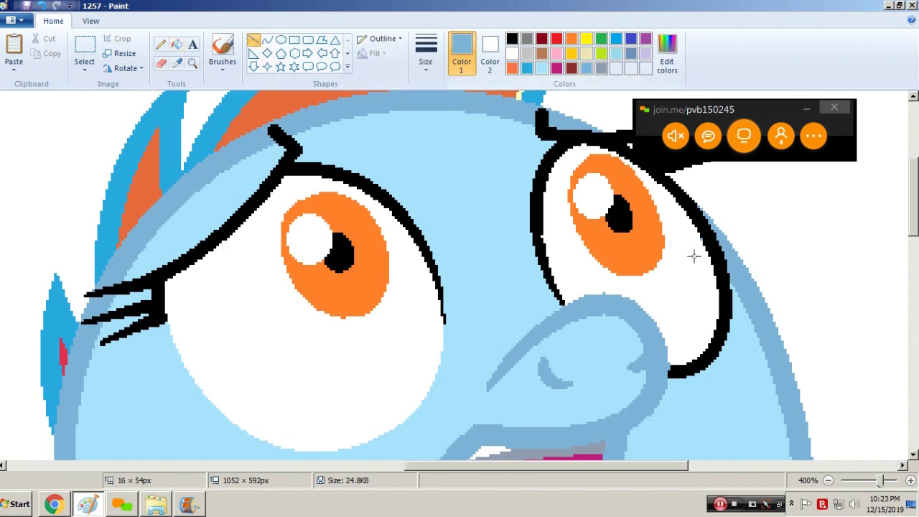
pyautogui.scroll(3, 704, 365)
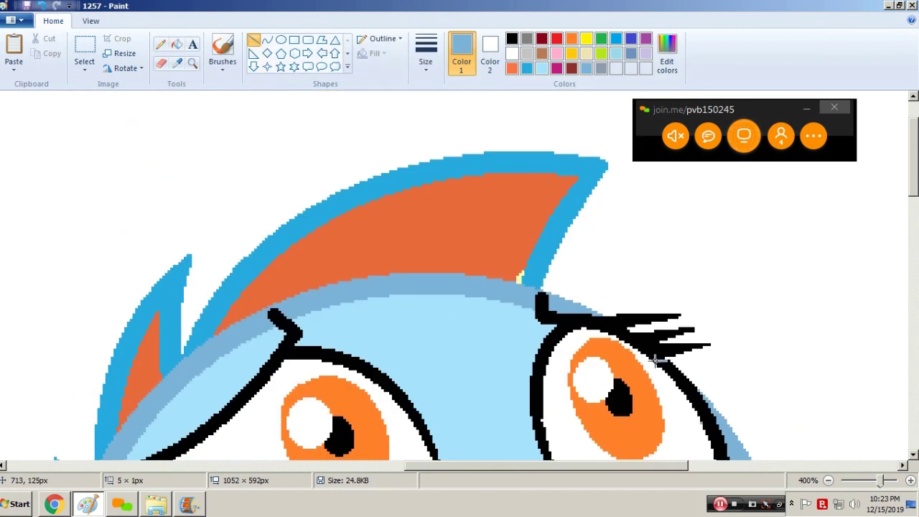
pyautogui.scroll(-3, 660, 360)
pyautogui.click(267, 40)
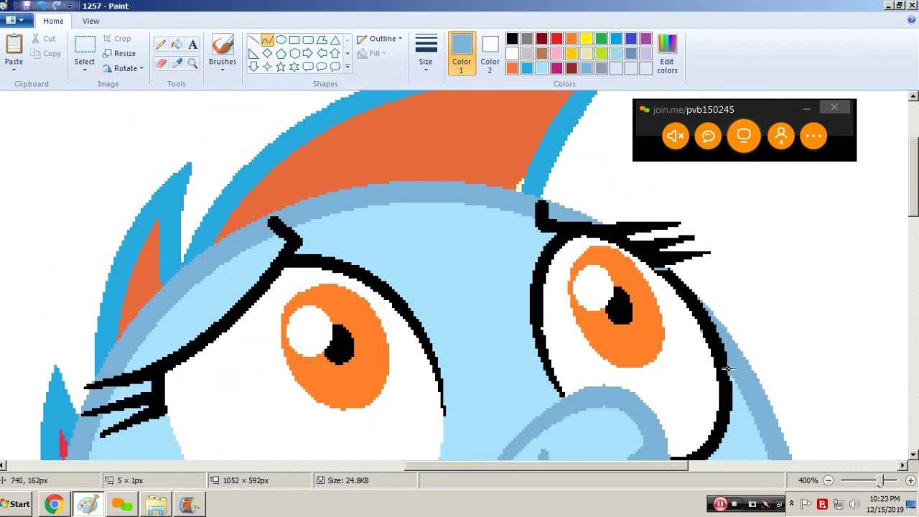
pyautogui.moveTo(727, 367); pyautogui.dragTo(720, 349)
# - Fill the cut-off black segment of the smaller eye's outer outline with steel blue, undoing the white fill
pyautogui.click(178, 46)
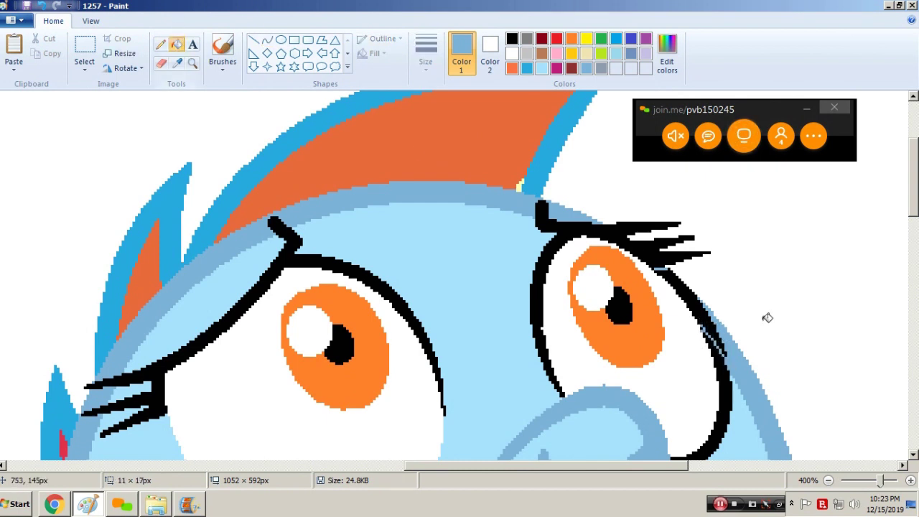
pyautogui.click(704, 320)
pyautogui.rightClick(704, 327)
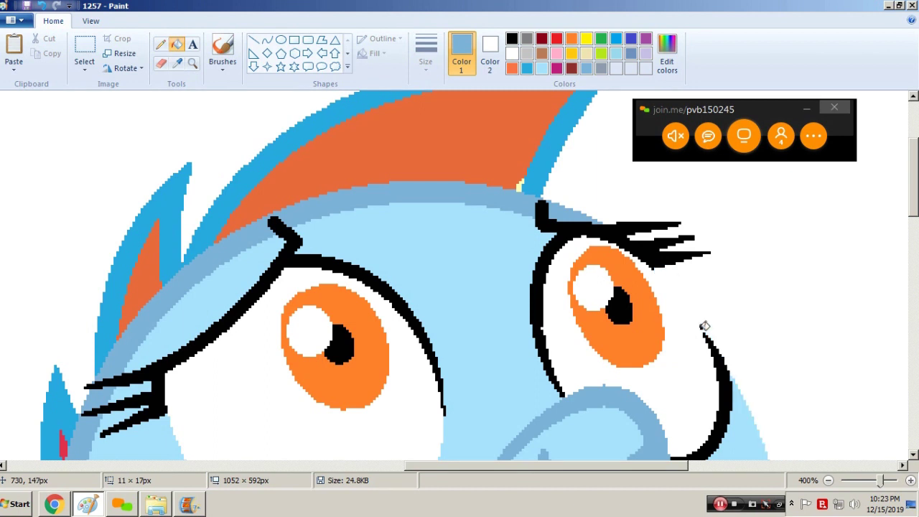
pyautogui.hotkey('ctrl', 'z')
# - Trim the inner side of the smaller eye's steel-blue edge with a curve of about 25 × 47 px
pyautogui.click(267, 40)
pyautogui.click(426, 54)
pyautogui.click(418, 117)
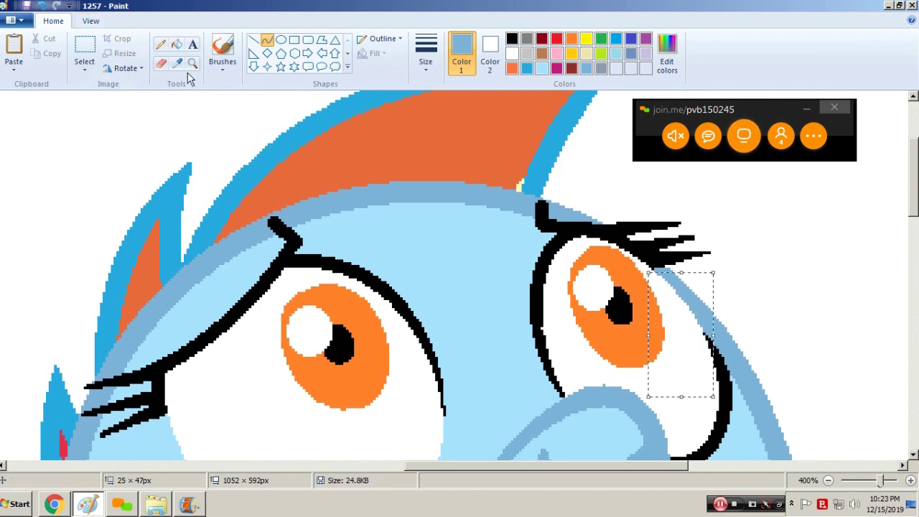
# - Fill the black lower part of the smaller eye's outer outline and its leftover speck with light blue
pyautogui.click(176, 44)
pyautogui.click(736, 393)
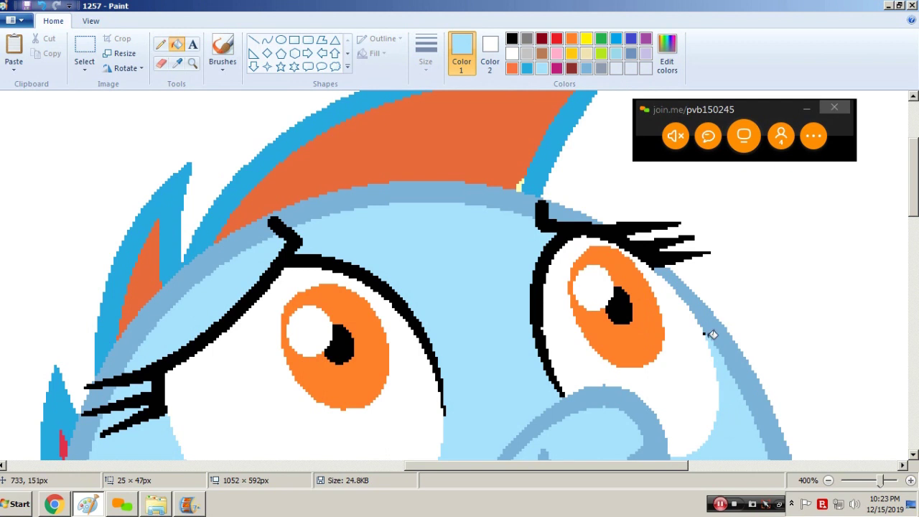
pyautogui.click(706, 328)
pyautogui.hotkey('ctrl', 'z')
# - Fill the tail's outer band and the tip of the mane lock below the head with purple sampled from the colour palette
pyautogui.scroll(-2, 708, 322)
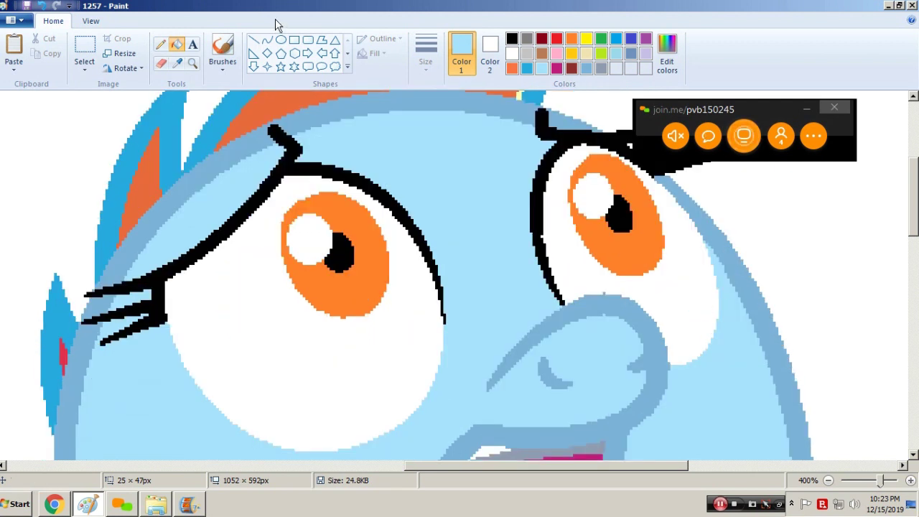
pyautogui.click(193, 63)
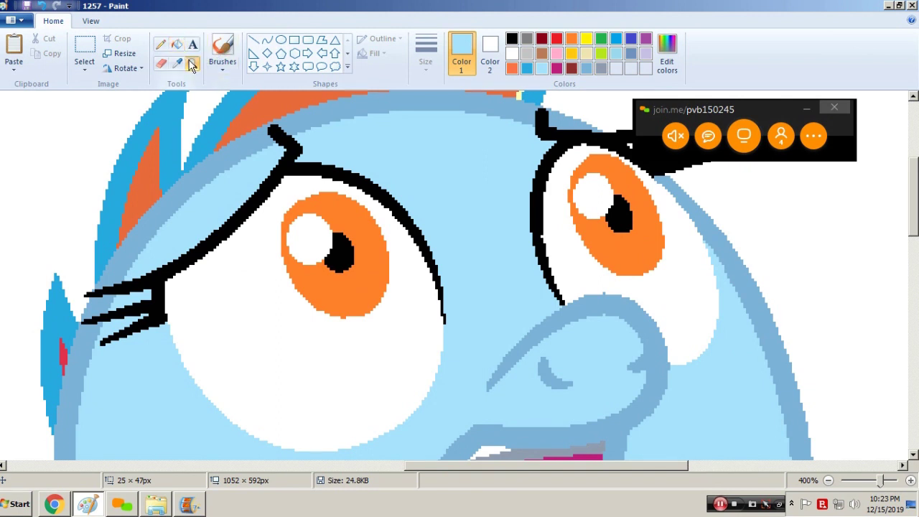
pyautogui.rightClick(386, 227)
pyautogui.rightClick(386, 227)
pyautogui.rightClick(386, 227)
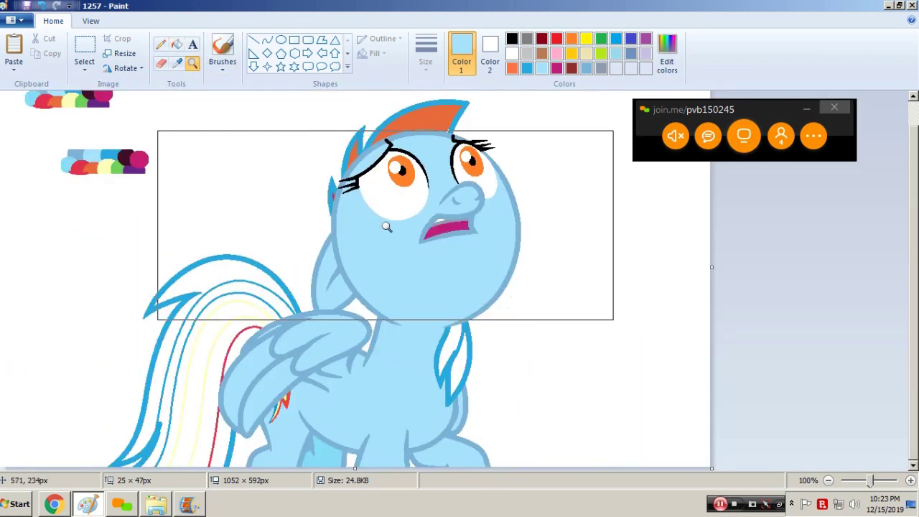
pyautogui.click(176, 63)
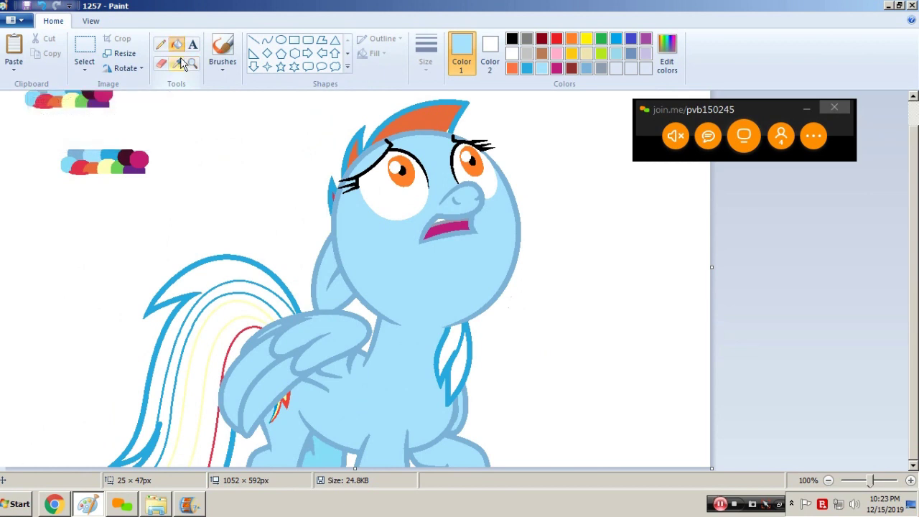
pyautogui.click(135, 164)
pyautogui.click(192, 276)
pyautogui.click(460, 369)
# - Fill the tail band inside the purple one and the rest of the mane lock with medium blue
pyautogui.click(527, 68)
pyautogui.click(211, 327)
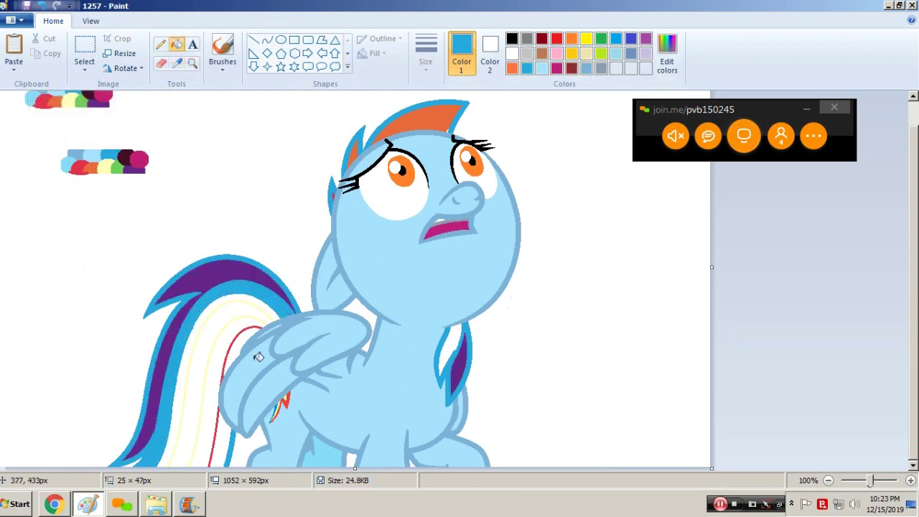
pyautogui.click(453, 338)
# - Fill the tail's middle band with sampled light yellow and touch up its outer edge with a curve of about 32 × 54 px
pyautogui.click(177, 63)
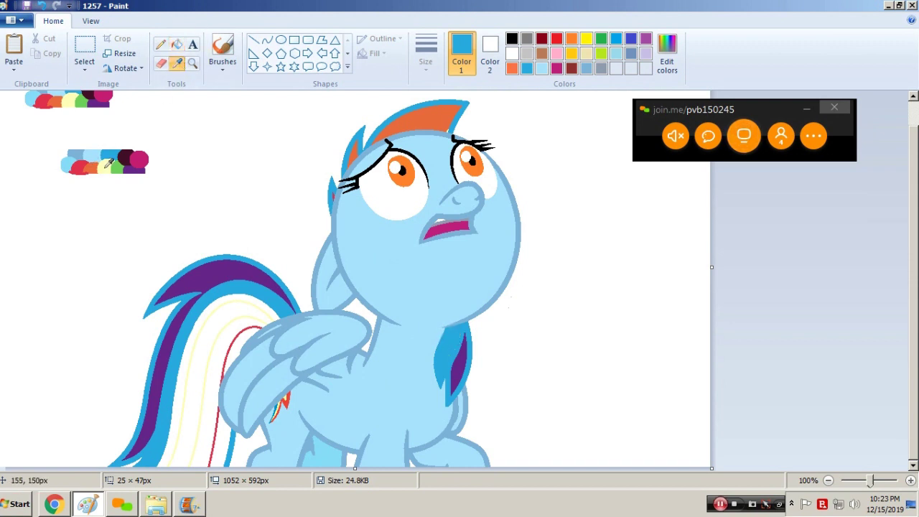
pyautogui.click(105, 166)
pyautogui.click(213, 331)
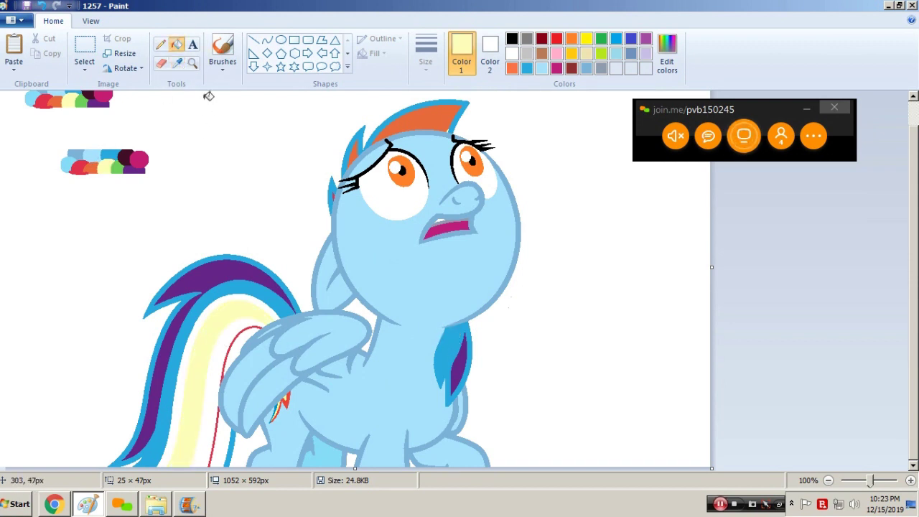
pyautogui.click(270, 41)
pyautogui.moveTo(199, 325)
pyautogui.mouseDown()
pyautogui.moveTo(189, 346)
pyautogui.moveTo(198, 315)
pyautogui.mouseUp()
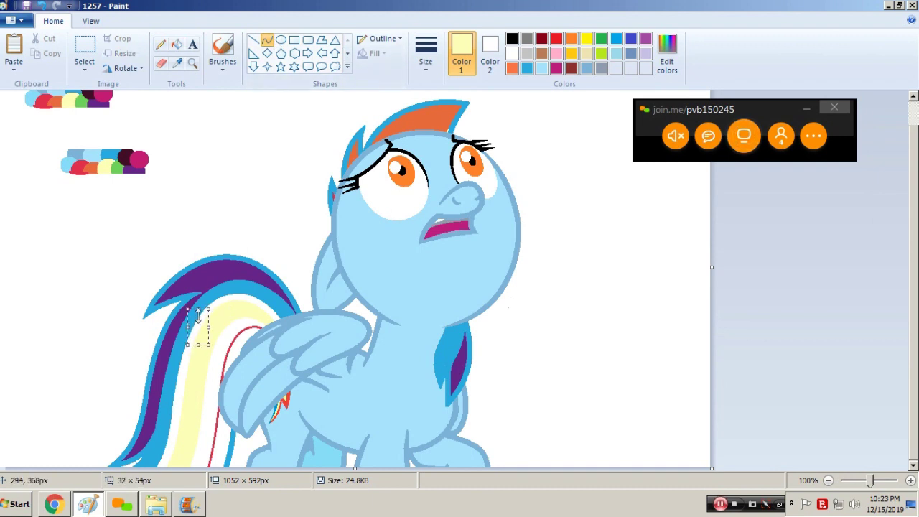
# - Fill the white tail band between the blue and yellow bands with green sampled from the palette
pyautogui.click(177, 50)
pyautogui.click(177, 63)
pyautogui.click(118, 166)
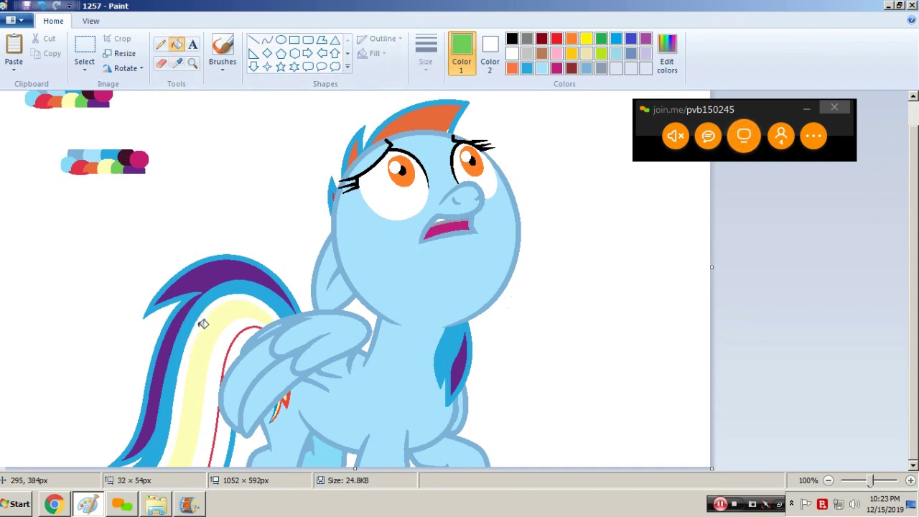
pyautogui.click(197, 324)
# - Fill the tail band inside the yellow one with sampled orange and the innermost band with sampled red
pyautogui.click(178, 62)
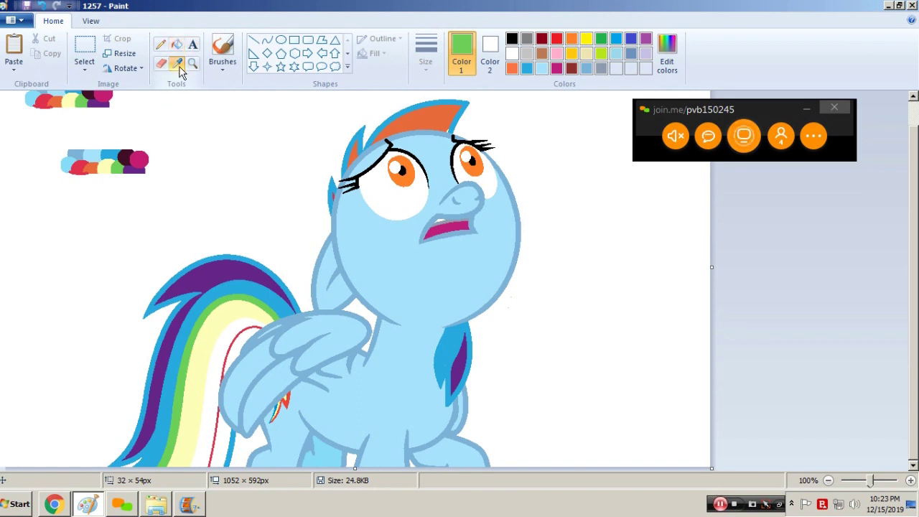
pyautogui.click(95, 167)
pyautogui.click(224, 399)
pyautogui.click(178, 63)
pyautogui.click(80, 166)
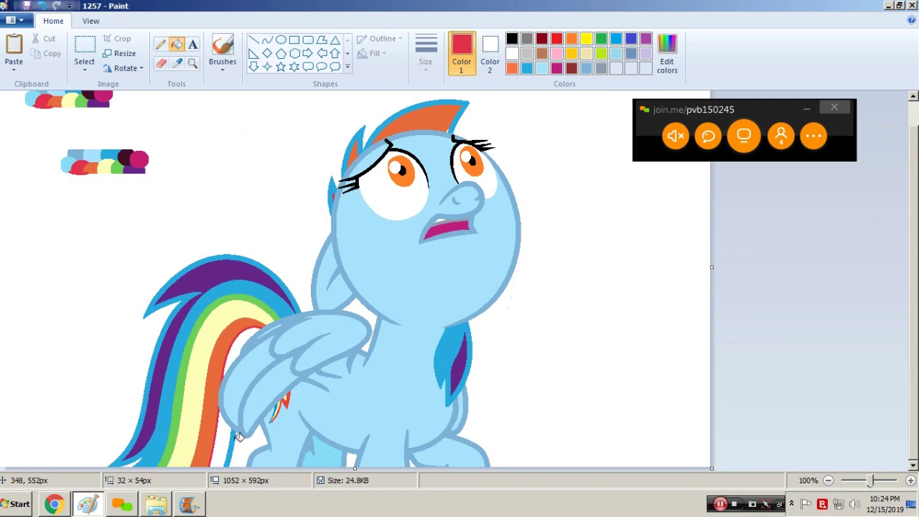
pyautogui.click(237, 437)
# - Fill the stray pixels beside the wing outline near the cutie mark with light blue
pyautogui.click(84, 50)
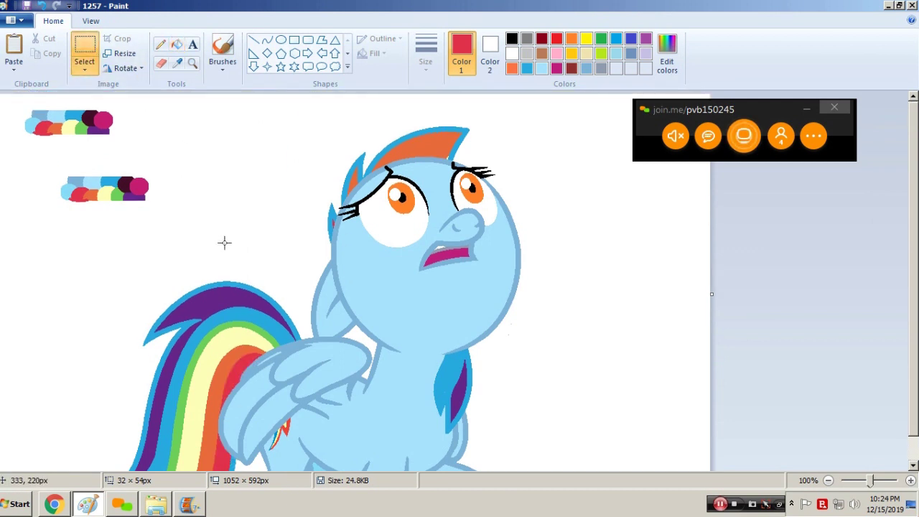
pyautogui.click(192, 63)
pyautogui.click(379, 365)
pyautogui.click(424, 359)
pyautogui.click(267, 252)
pyautogui.click(177, 46)
pyautogui.click(542, 69)
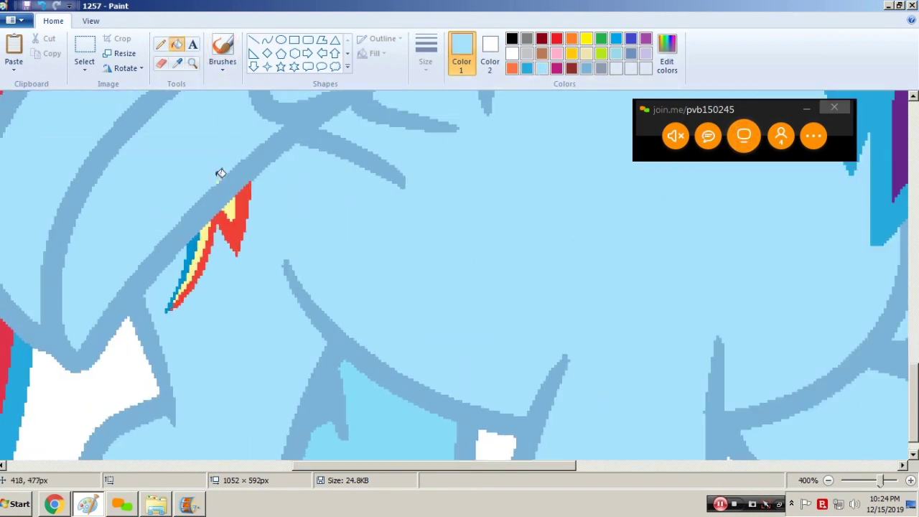
# - Delete both colour palettes from the canvas by clearing an area of about 277 × 196 px
pyautogui.click(192, 65)
pyautogui.rightClick(309, 211)
pyautogui.rightClick(309, 211)
pyautogui.rightClick(310, 211)
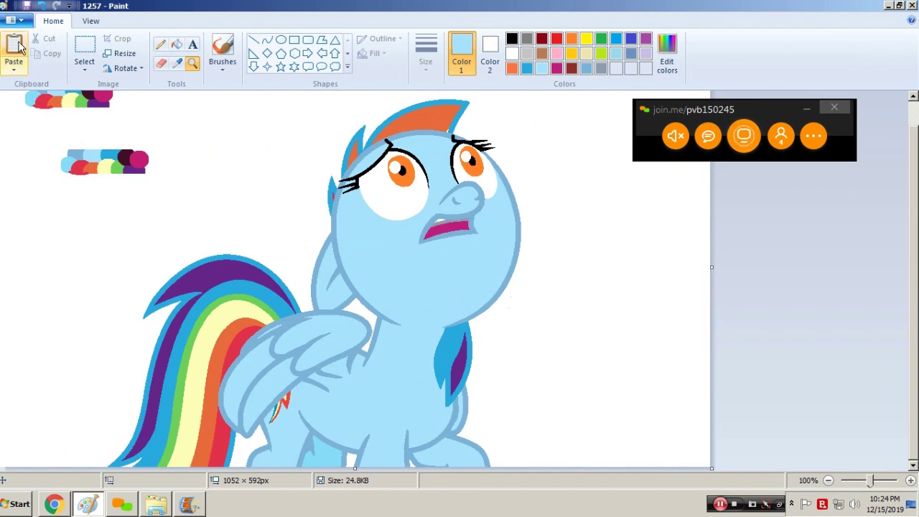
pyautogui.click(84, 49)
pyautogui.moveTo(186, 199); pyautogui.dragTo(2, 8)
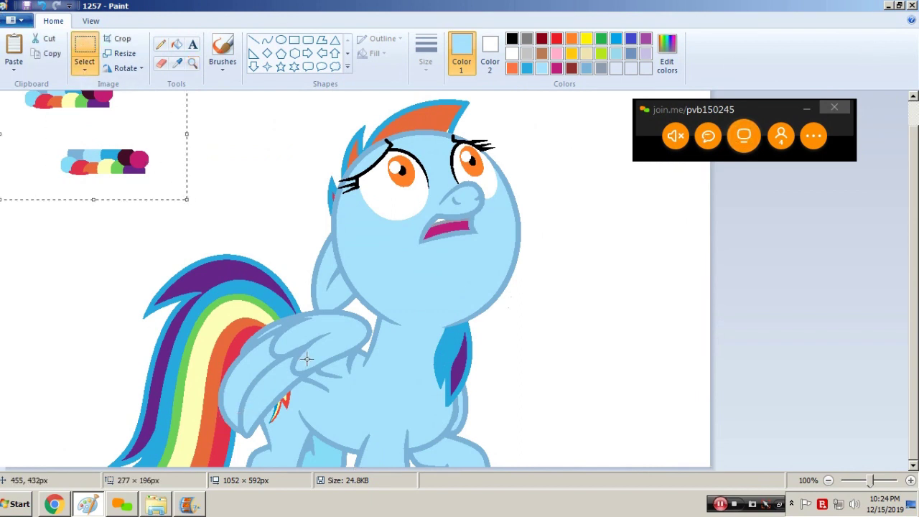
pyautogui.press('Delete')
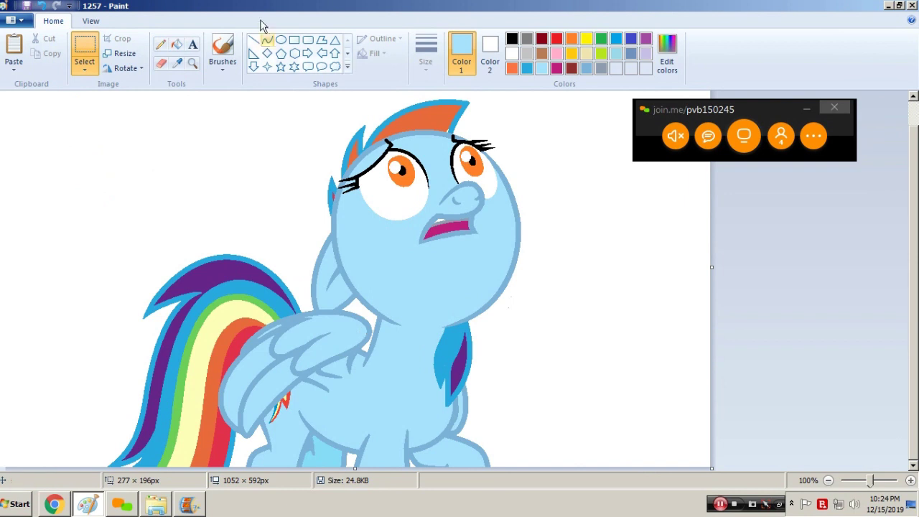
# - Fill the background and the enclosed white gaps behind the neck and between the legs with dark red
pyautogui.click(176, 45)
pyautogui.click(571, 68)
pyautogui.click(567, 214)
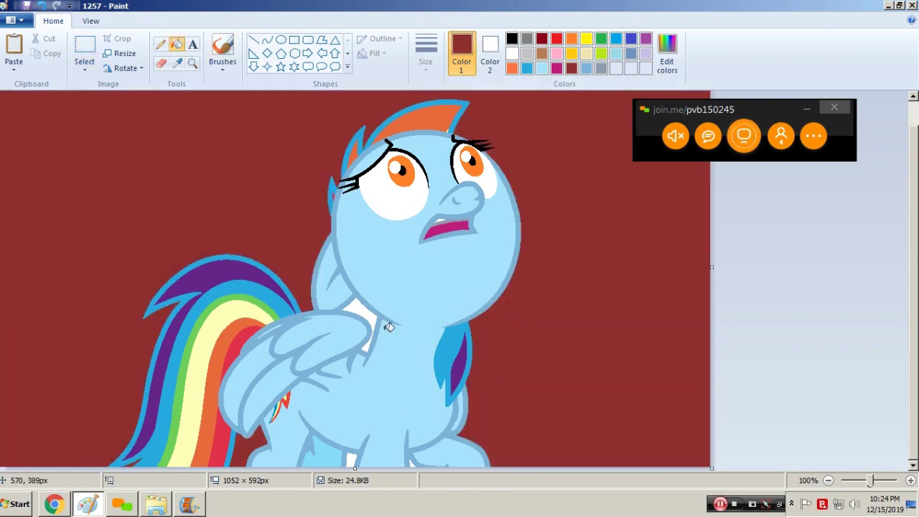
pyautogui.click(363, 320)
pyautogui.click(352, 458)
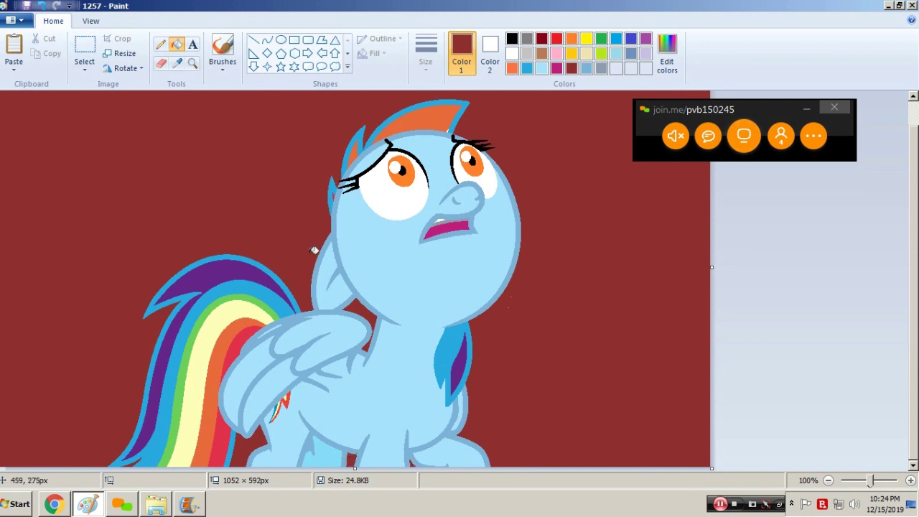
# - Open the mlpeye2 image and copy its magenta gradient block
pyautogui.hotkey('ctrl', 'o')
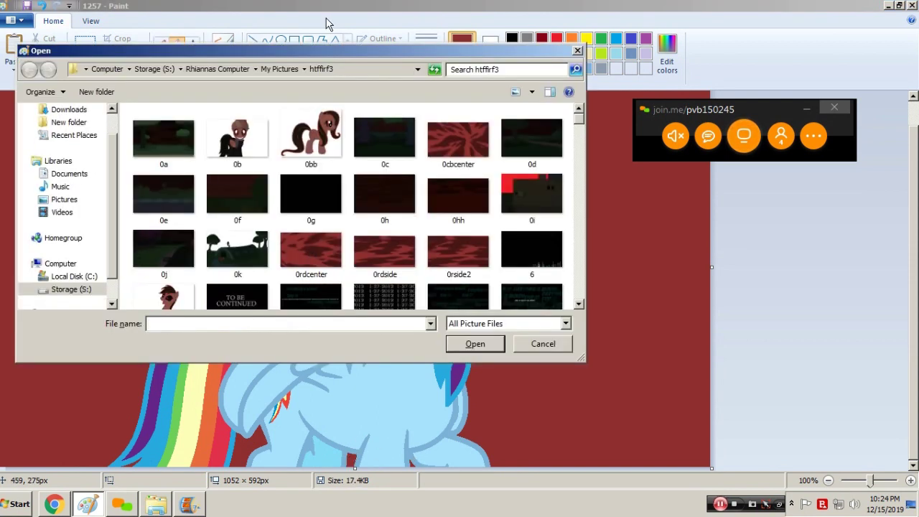
pyautogui.doubleClick(205, 298)
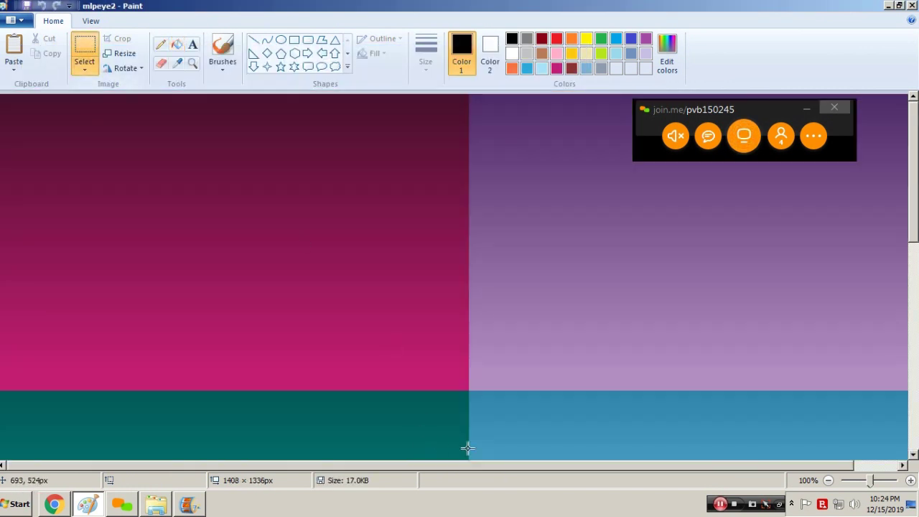
pyautogui.moveTo(469, 390); pyautogui.dragTo(1, 7)
# - Reopen image 1257 from the htffirf3 folder and paste the copied gradient into it
pyautogui.hotkey('ctrl', 'o')
pyautogui.write('htf')
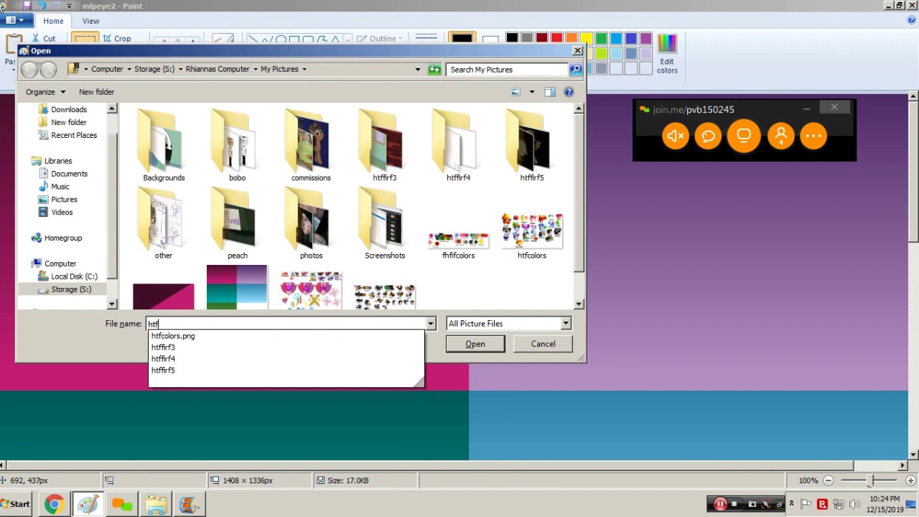
pyautogui.write('firf3')
pyautogui.press('Return')
pyautogui.write('1257')
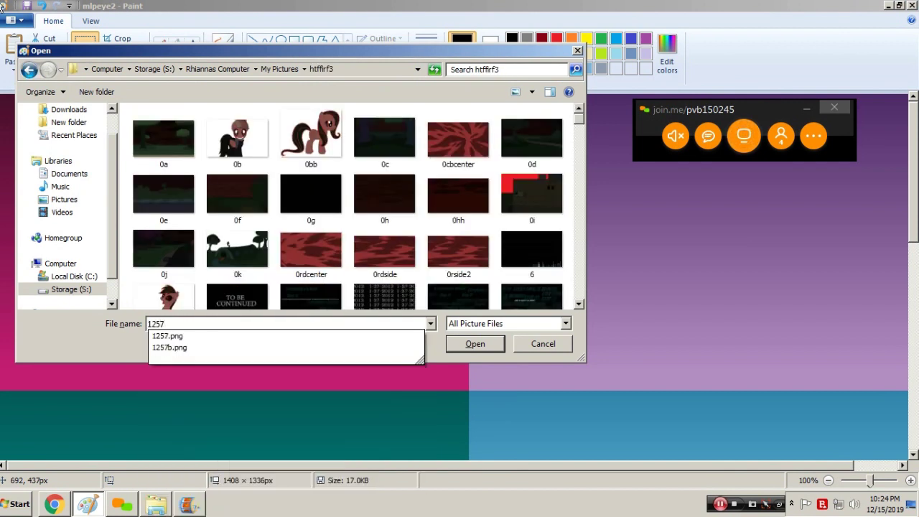
pyautogui.press('Return')
pyautogui.hotkey('ctrl', 'v')
# - Skew the pasted gradient by -9 degrees horizontally and 9 degrees vertically
pyautogui.rightClick(70, 191)
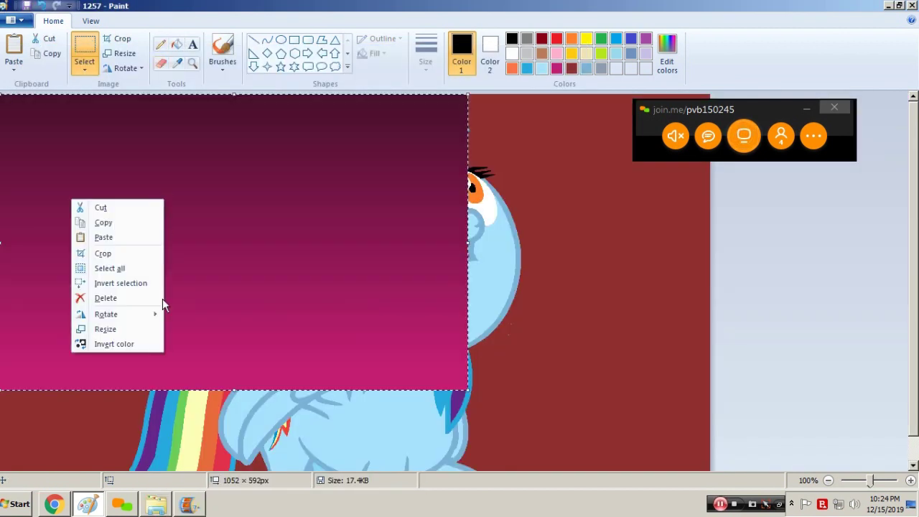
pyautogui.click(144, 327)
pyautogui.write('-')
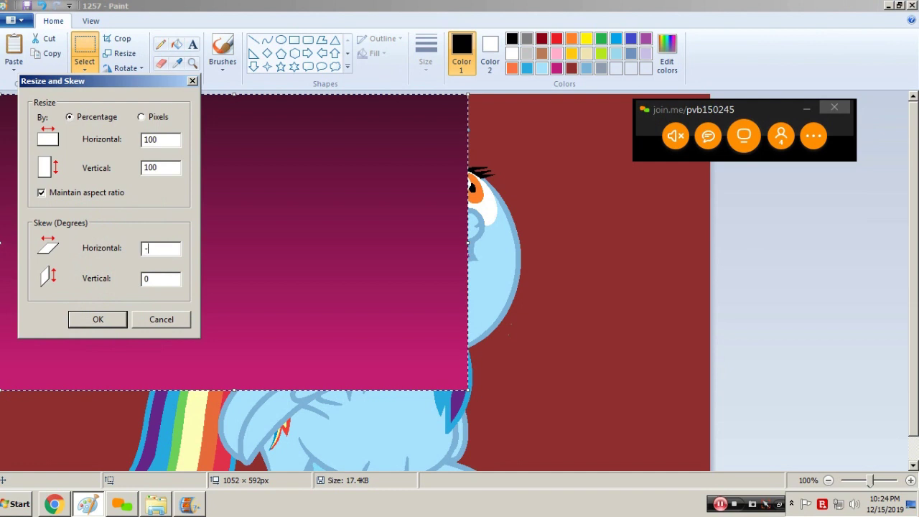
pyautogui.write('9')
pyautogui.press('Tab')
pyautogui.write('9')
pyautogui.press('Return')
# - Shrink the gradient to about 211 × 172 px over the face and skew it by another -8 degrees horizontally
pyautogui.moveTo(493, 434); pyautogui.dragTo(532, 232)
pyautogui.rightClick(531, 233)
pyautogui.click(506, 373)
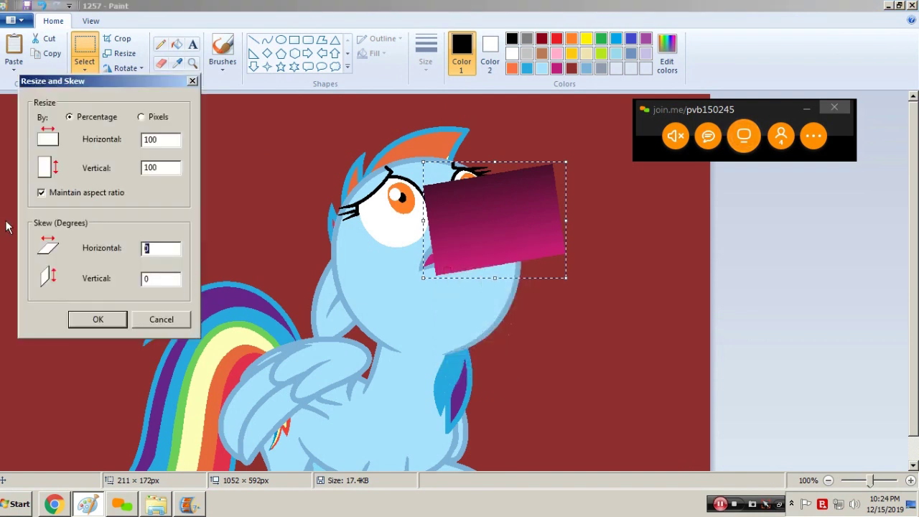
pyautogui.write('-8')
pyautogui.press('Return')
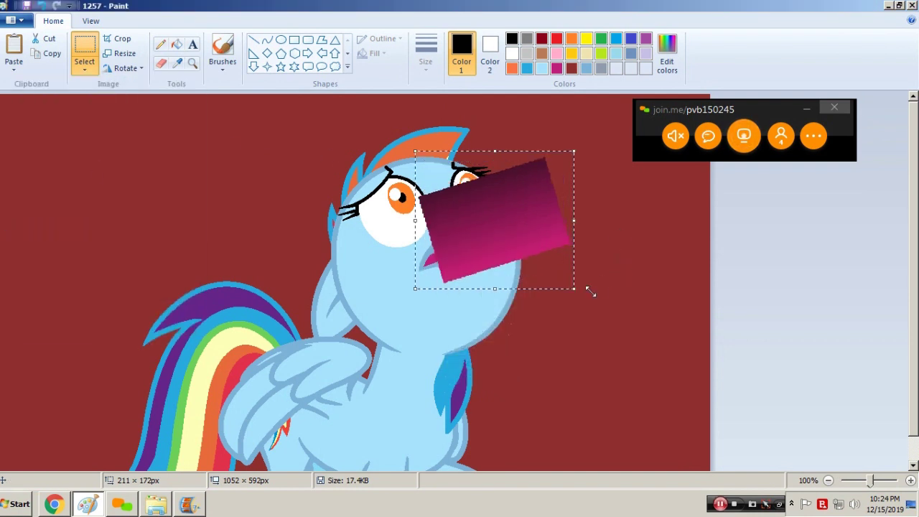
# - Scale the gradient down and place it over the larger eye, with a second copy of about 107 × 74 px over the smaller eye
pyautogui.moveTo(573, 288); pyautogui.dragTo(421, 224)
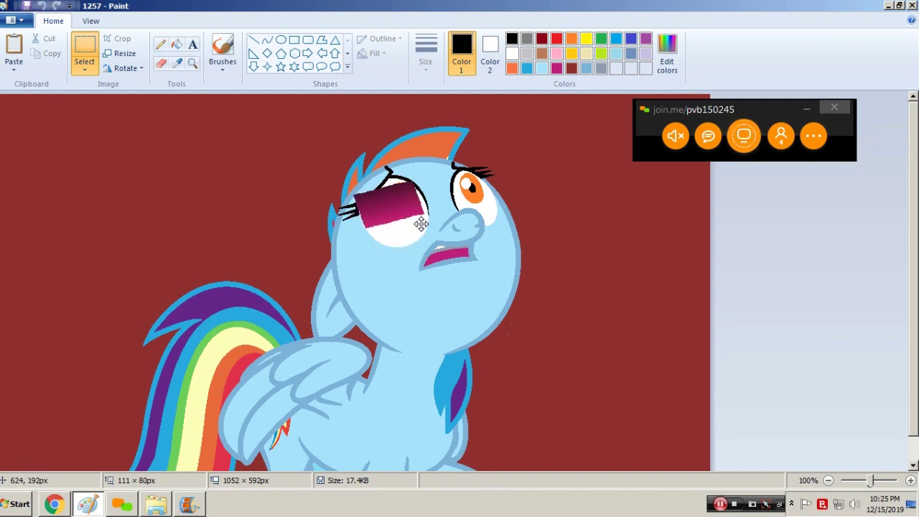
pyautogui.moveTo(427, 222); pyautogui.dragTo(398, 230)
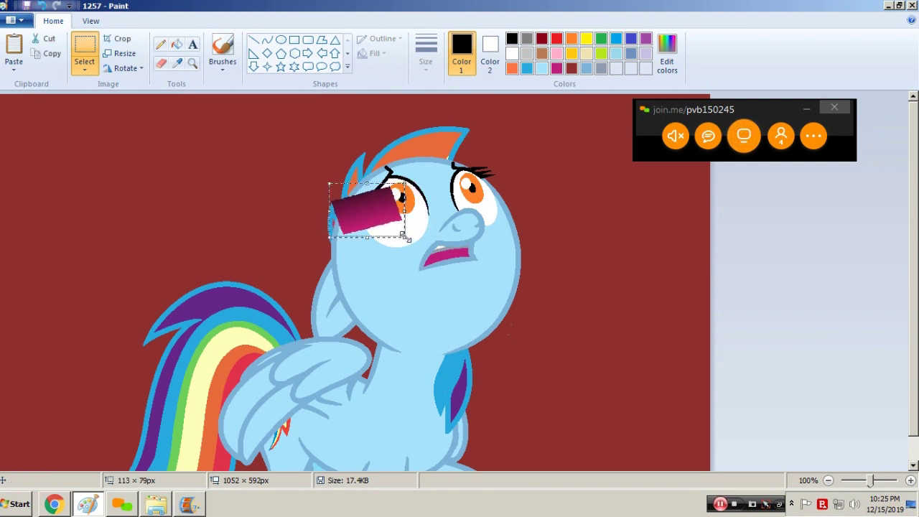
pyautogui.moveTo(414, 214); pyautogui.dragTo(484, 195)
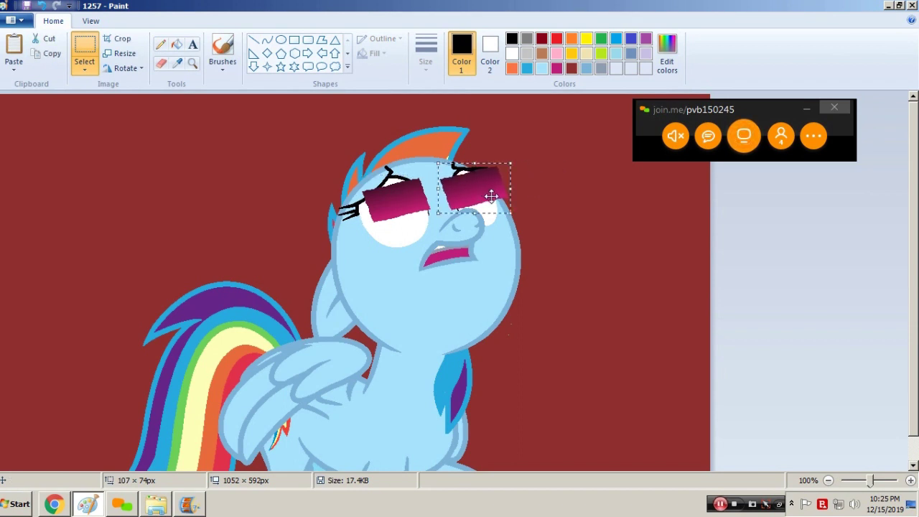
# - Copy the whole drawing as it was before the gradients, and restore both gradients over the eyes
pyautogui.hotkey('ctrl', 'z')
pyautogui.hotkey('ctrl', 'z')
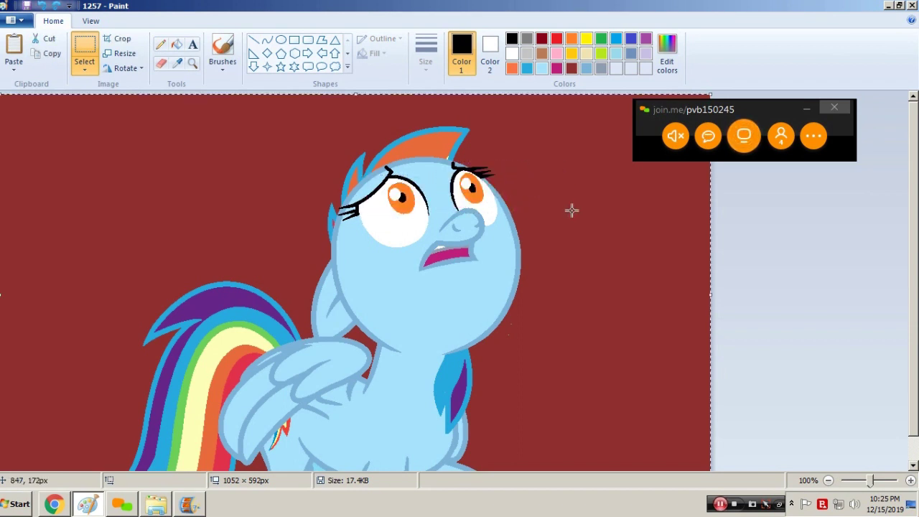
pyautogui.hotkey('ctrl', 'y')
pyautogui.hotkey('ctrl', 'y')
# - Overlay the copied drawing with orange as the transparent secondary colour so the gradients fill both irises, and save the image
pyautogui.click(490, 50)
pyautogui.click(572, 38)
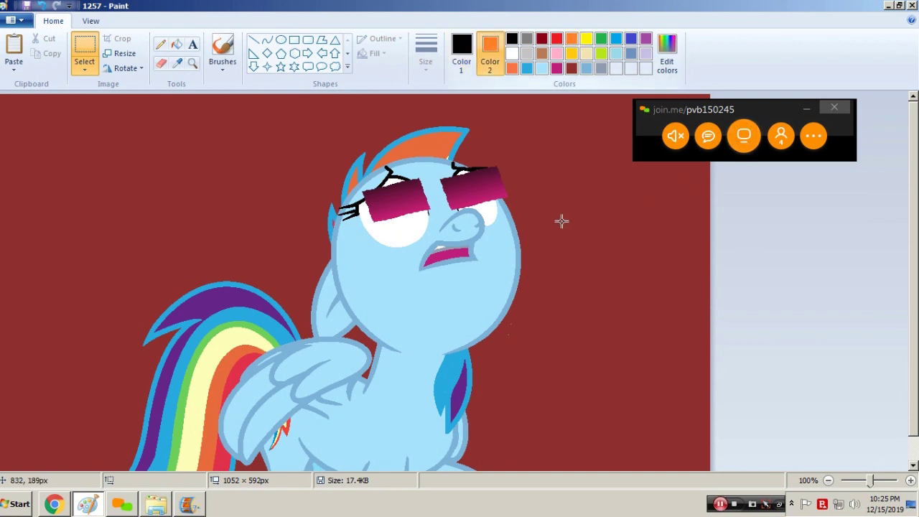
pyautogui.hotkey('ctrl', 'z')
pyautogui.hotkey('ctrl', 'z')
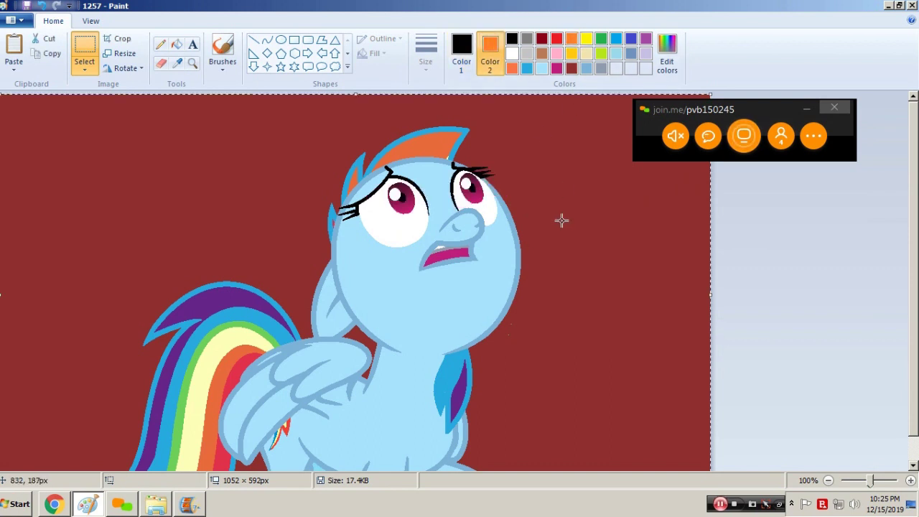
pyautogui.scroll(-1, 562, 220)
pyautogui.hotkey('ctrl', 's')
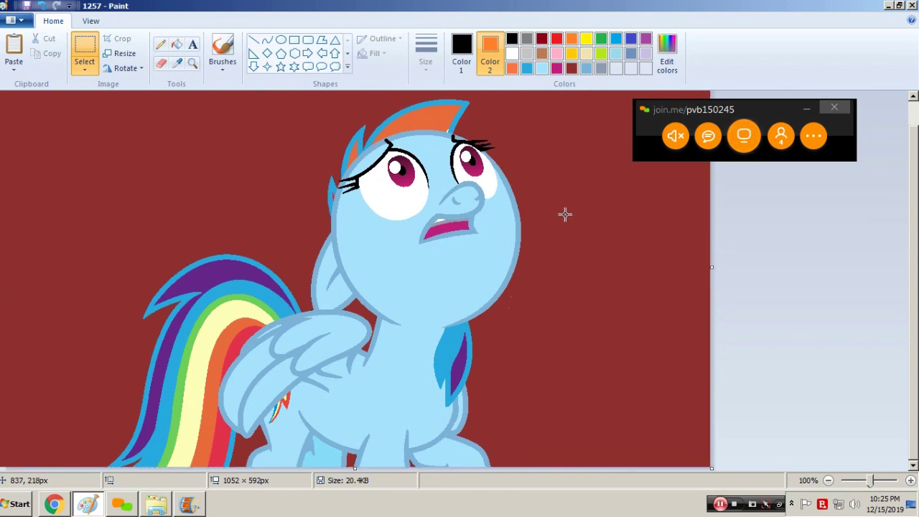
# - Switch to Movie Maker and add the finished frame 1257 after the eyes-closed clip in the htffirf3b project
pyautogui.click(189, 504)
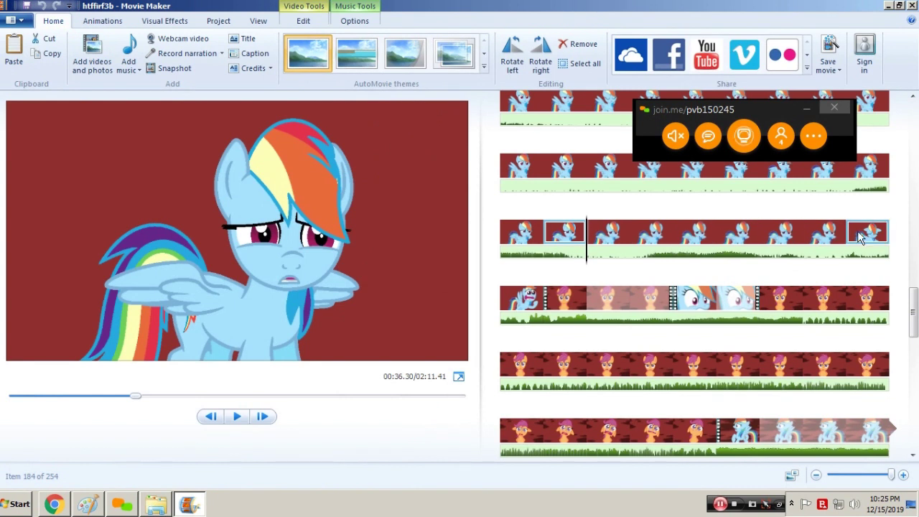
pyautogui.click(858, 232)
pyautogui.click(96, 68)
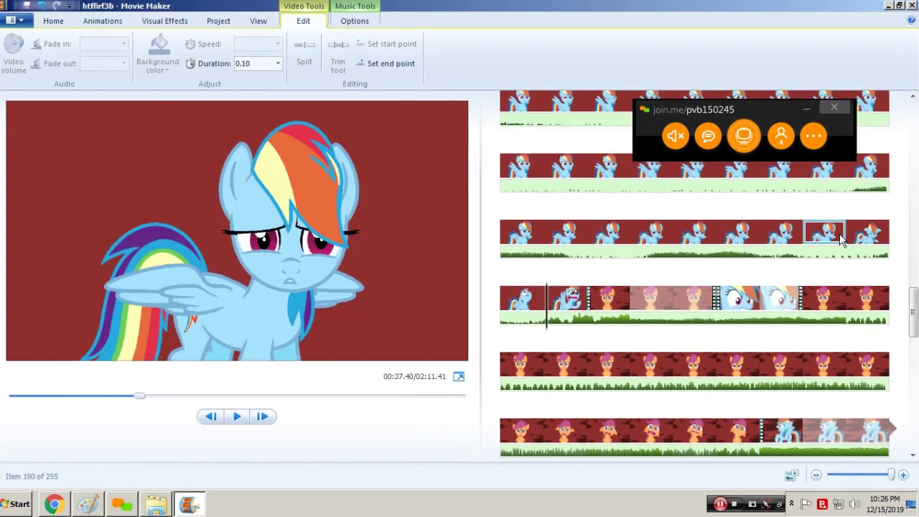
# - Open the duration of the eyes-closed clip just before the new frame for editing
pyautogui.press('Right')
pyautogui.click(257, 63)
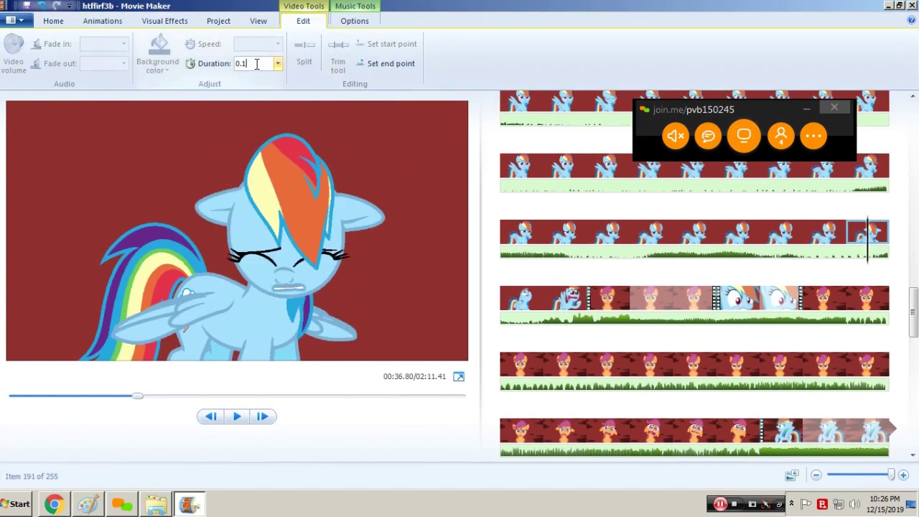
# - Set the duration of the squinting, ears-down frame to 0.15 and the following upward-looking frame to 0.44
pyautogui.write('5')
pyautogui.click(531, 306)
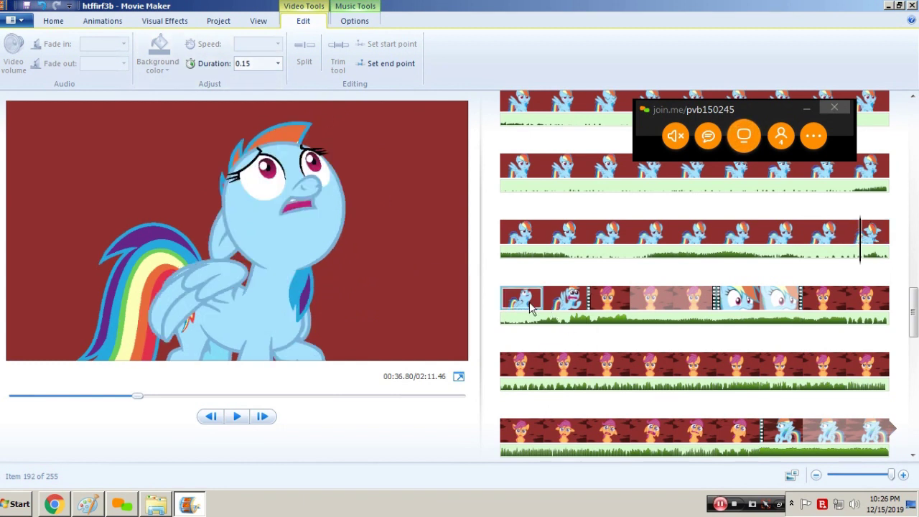
pyautogui.click(264, 65)
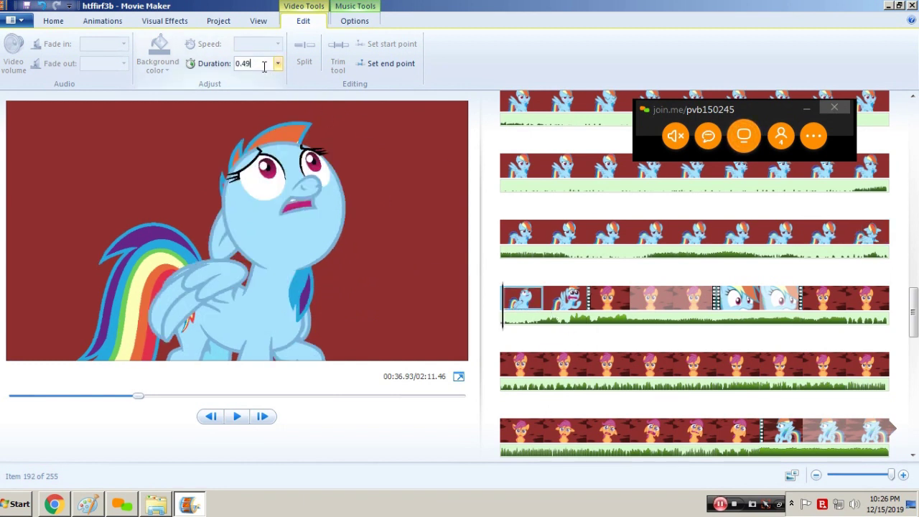
pyautogui.press('BackSpace')
pyautogui.write('4')
pyautogui.press('Return')
# - Preview the frames leading up to the squinting frame and set that frame's duration to 0.2
pyautogui.click(738, 233)
pyautogui.click(626, 234)
pyautogui.press('space')
pyautogui.press('space')
pyautogui.press('Right')
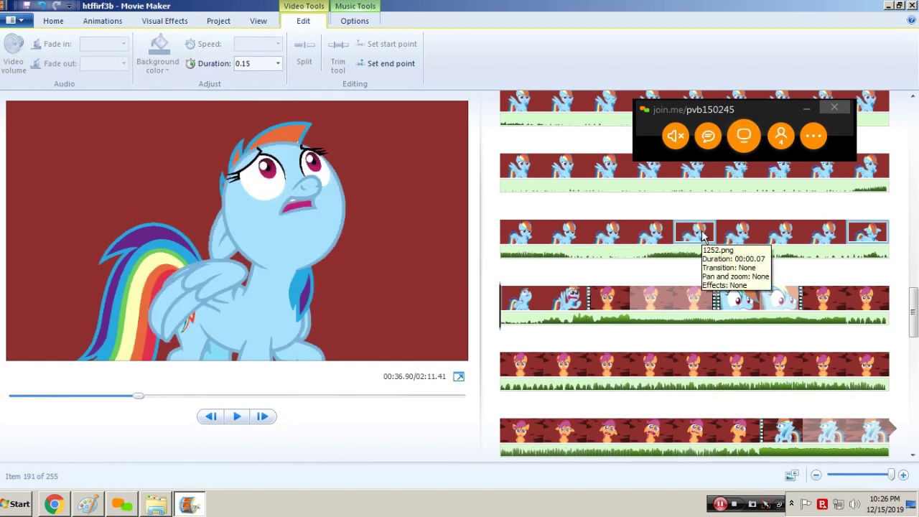
pyautogui.click(258, 64)
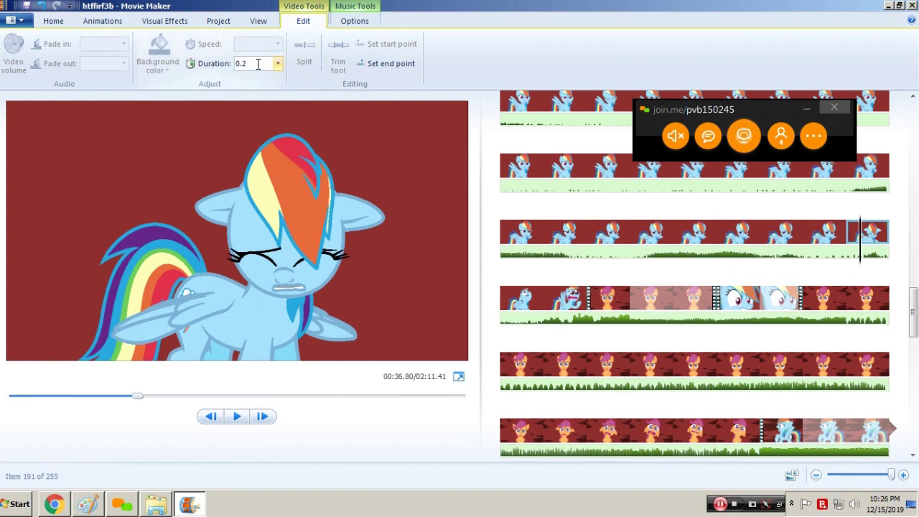
pyautogui.press('Return')
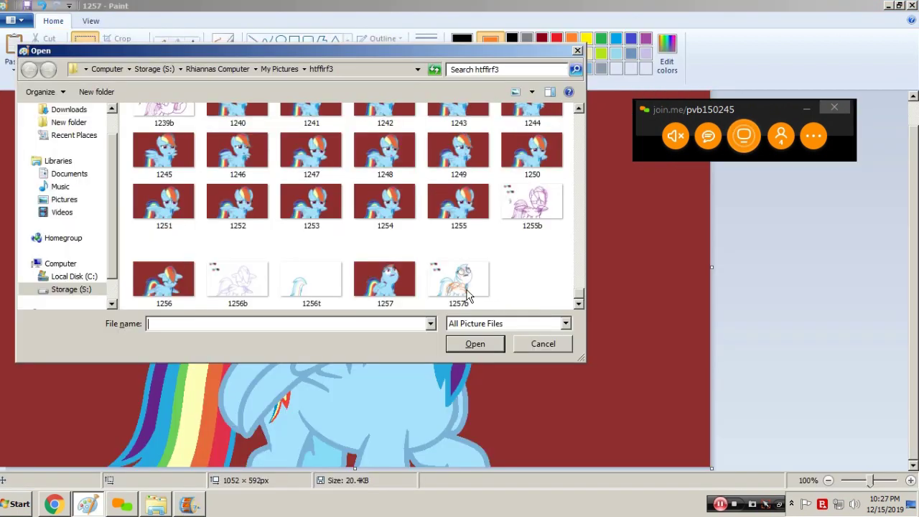
# - In Paint, open the picture 1257b and recolor the hanging mane, chest, belly and leg outlines orange with the Fill tool
pyautogui.doubleClick(480, 287)
pyautogui.scroll(-1, 535, 289)
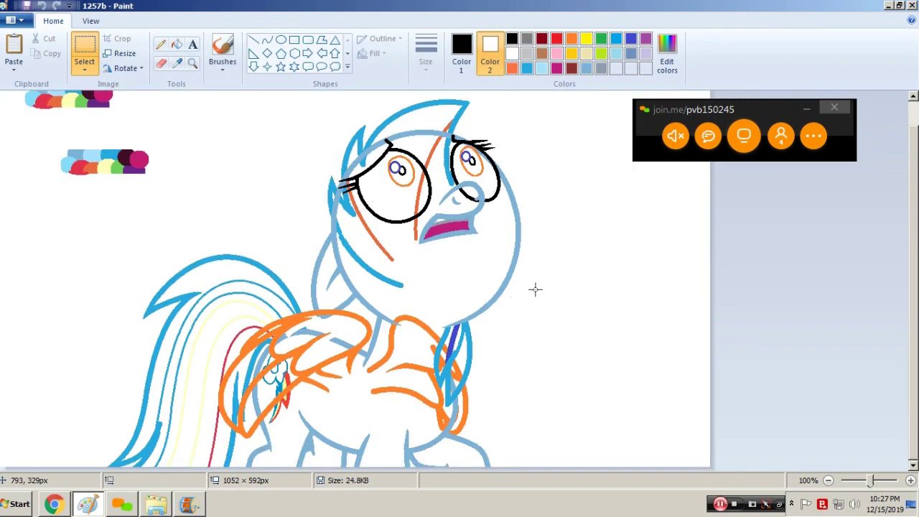
pyautogui.click(177, 44)
pyautogui.click(461, 51)
pyautogui.click(571, 38)
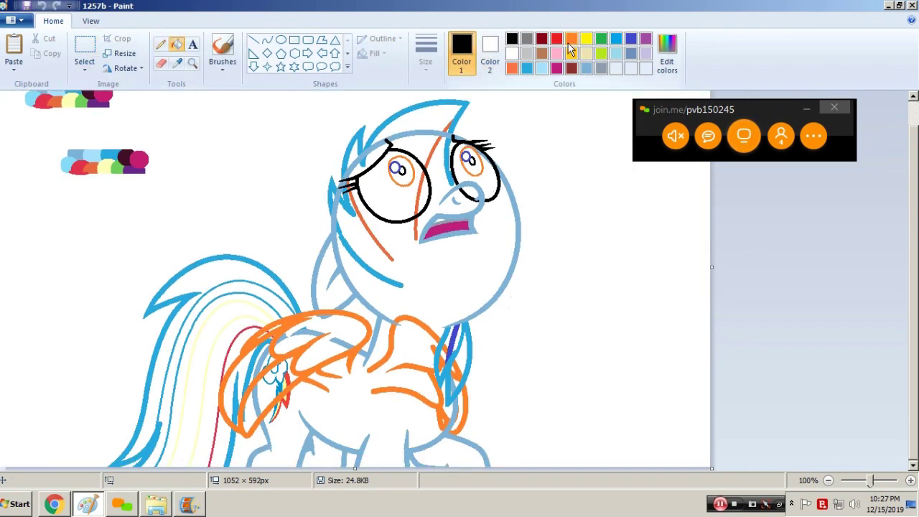
pyautogui.click(458, 327)
pyautogui.click(467, 324)
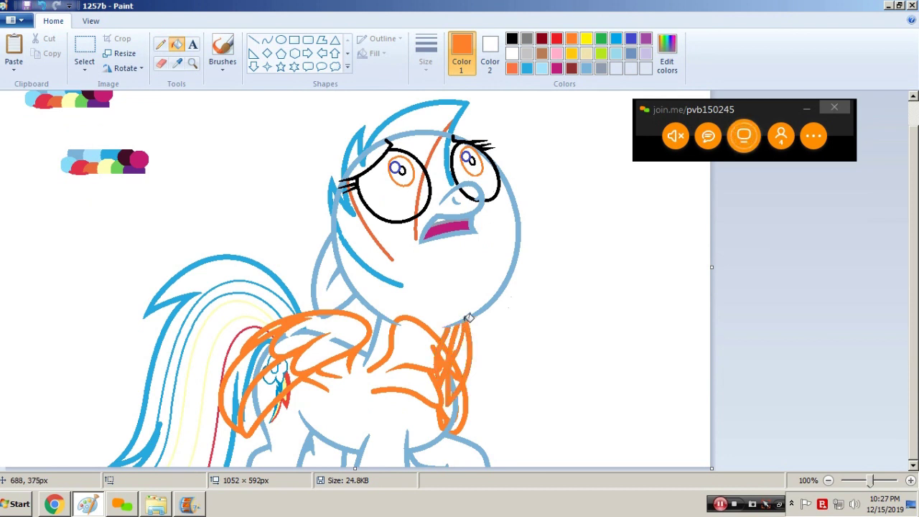
pyautogui.click(461, 411)
pyautogui.click(366, 447)
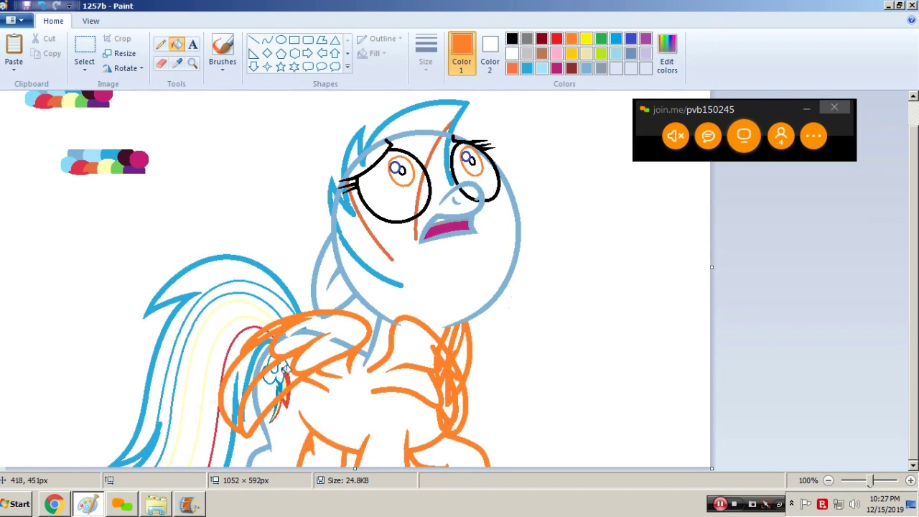
# - Clear the tail's inner yellow, red and extra blue stripe lines with white fills, undoing the stray fill of the outer tail outline
pyautogui.rightClick(278, 296)
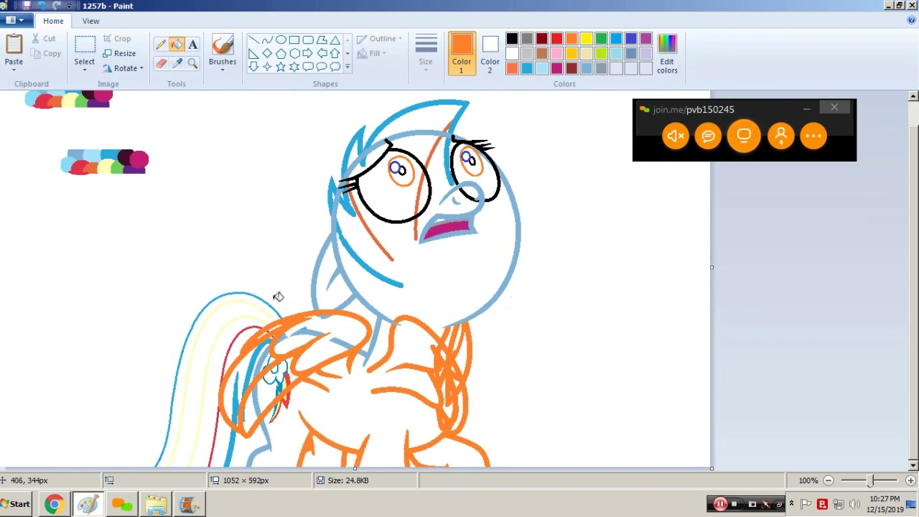
pyautogui.hotkey('ctrl', 'z')
pyautogui.hotkey('ctrl', 'z')
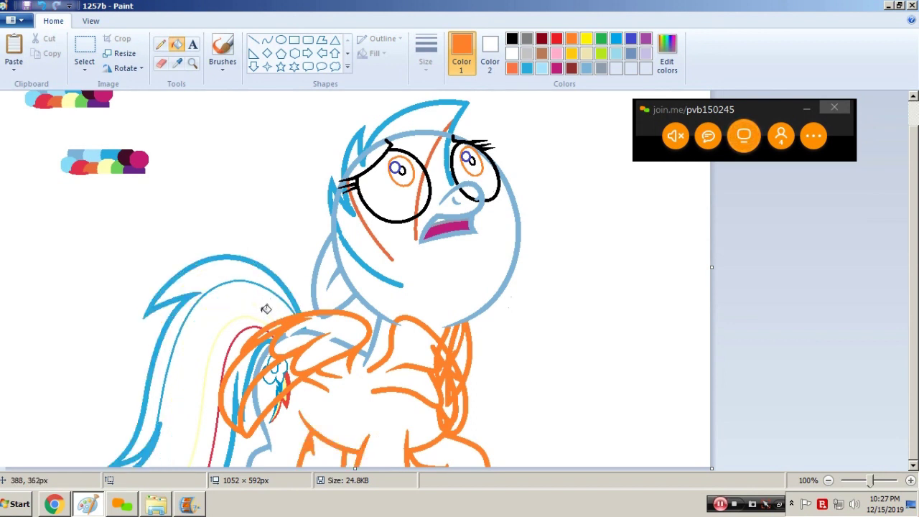
pyautogui.rightClick(258, 324)
pyautogui.rightClick(257, 318)
pyautogui.click(192, 63)
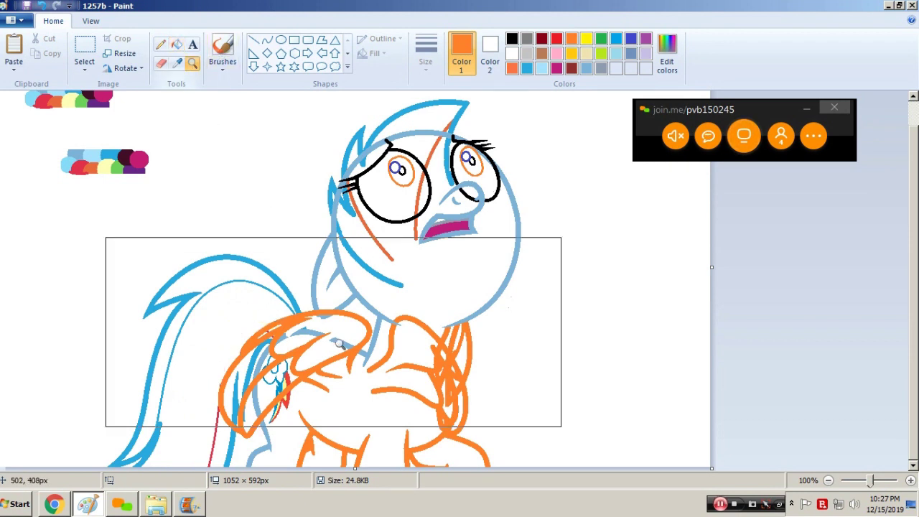
pyautogui.click(340, 344)
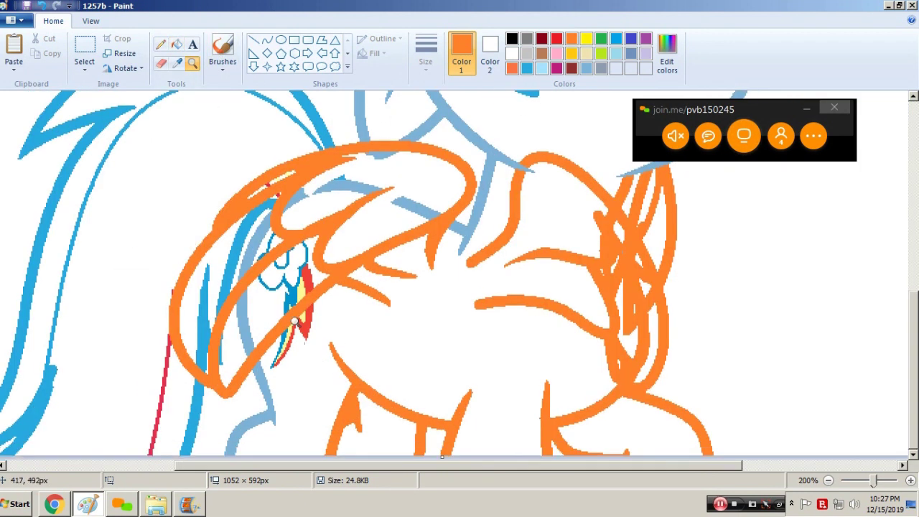
pyautogui.rightClick(170, 355)
# - Fill the remaining tail outlines and the hindquarter and back lines around the wing with orange
pyautogui.click(56, 372)
pyautogui.click(198, 307)
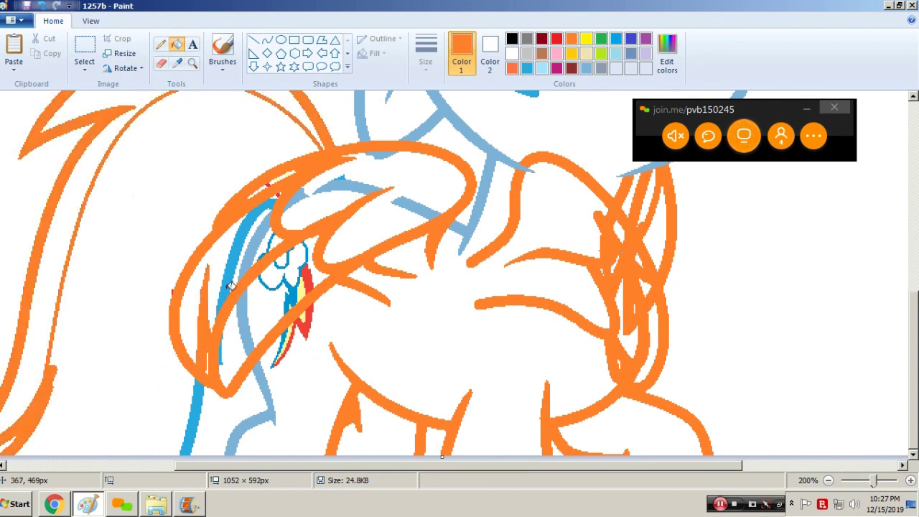
pyautogui.rightClick(231, 286)
pyautogui.rightClick(203, 387)
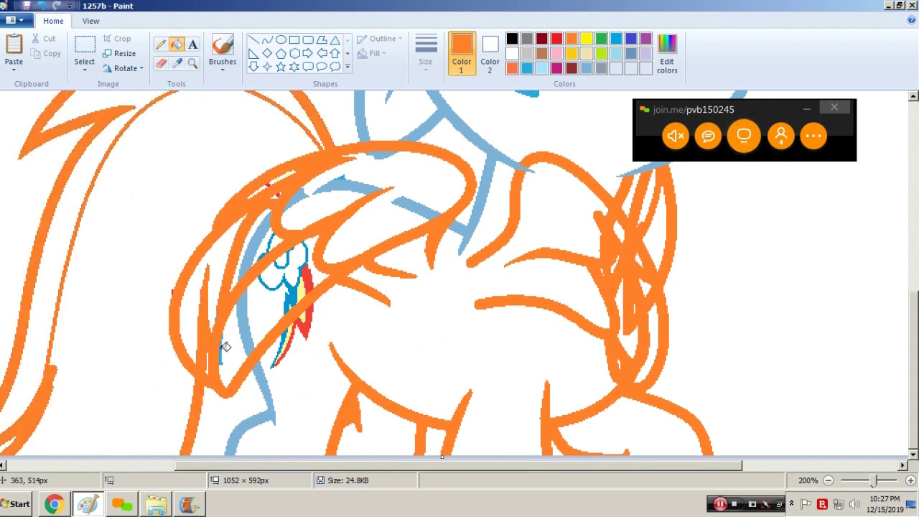
pyautogui.rightClick(219, 351)
pyautogui.click(261, 221)
pyautogui.click(296, 198)
pyautogui.click(345, 179)
pyautogui.click(392, 198)
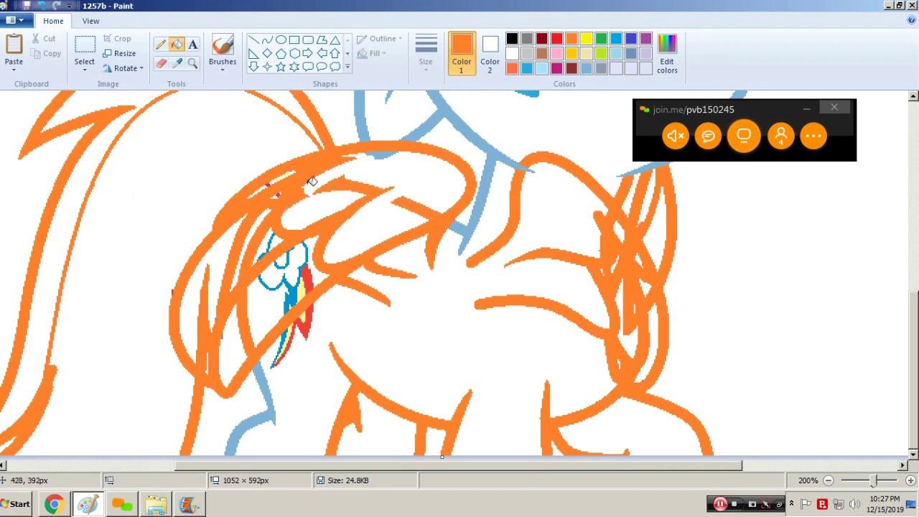
# - Cover the leftover colored specks around the wing and tail base with the orange Pencil
pyautogui.click(160, 44)
pyautogui.click(426, 54)
pyautogui.click(402, 172)
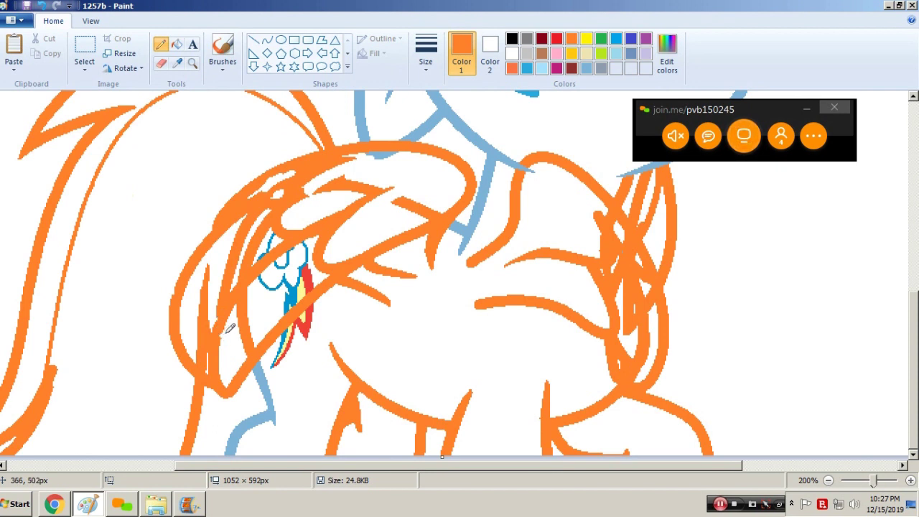
# - Fill the ear, neck and rear leg outlines with orange
pyautogui.click(176, 44)
pyautogui.click(422, 119)
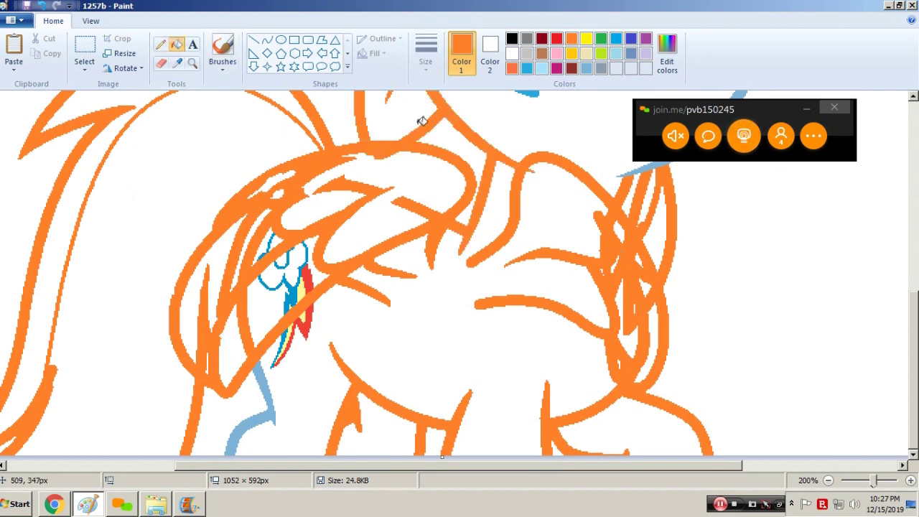
pyautogui.click(262, 370)
# - Fill the cloud and lightning-bolt outlines of the flank mark with orange, undoing and redoing the fill of the inner cloud line
pyautogui.click(299, 285)
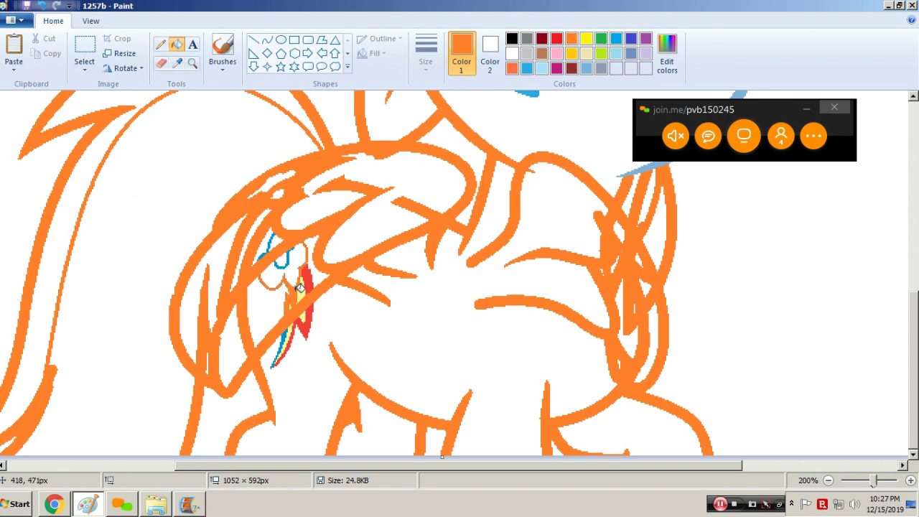
pyautogui.click(311, 282)
pyautogui.click(309, 324)
pyautogui.click(286, 333)
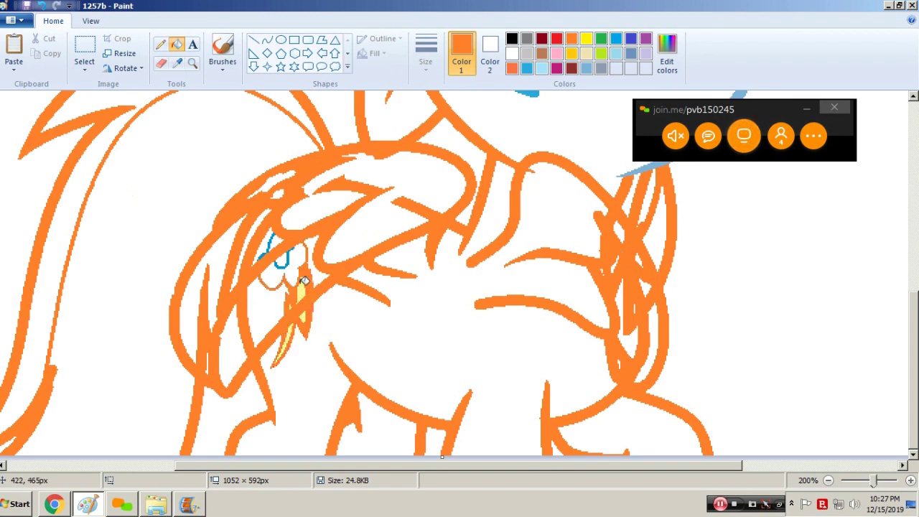
pyautogui.click(290, 250)
pyautogui.hotkey('ctrl', 'z')
pyautogui.click(290, 251)
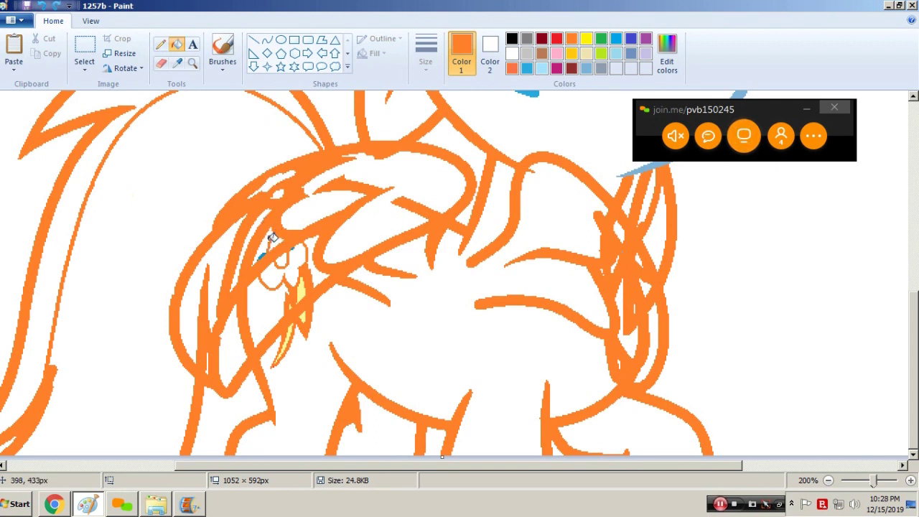
# - Touch up the flank mark by covering its leftover blue specks and clearing the yellow areas of the bolt
pyautogui.click(161, 45)
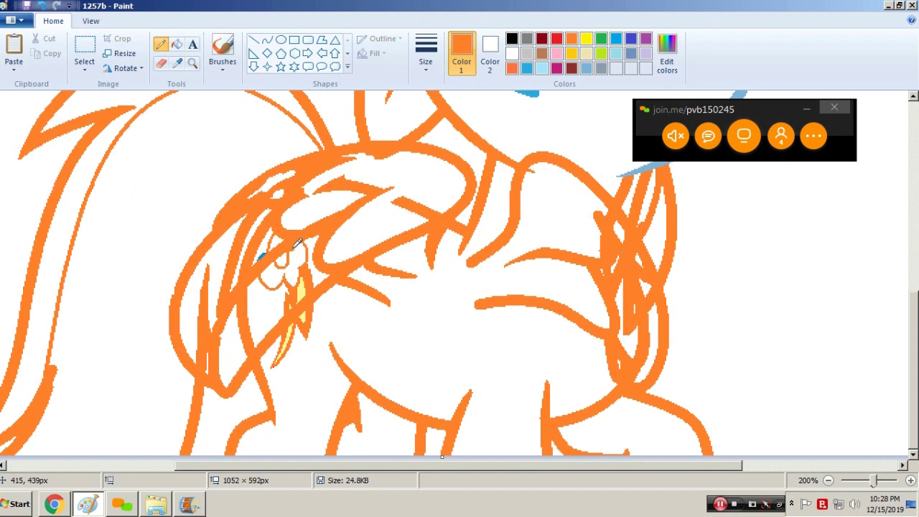
pyautogui.hotkey('alt', 'h')
pyautogui.press('f')
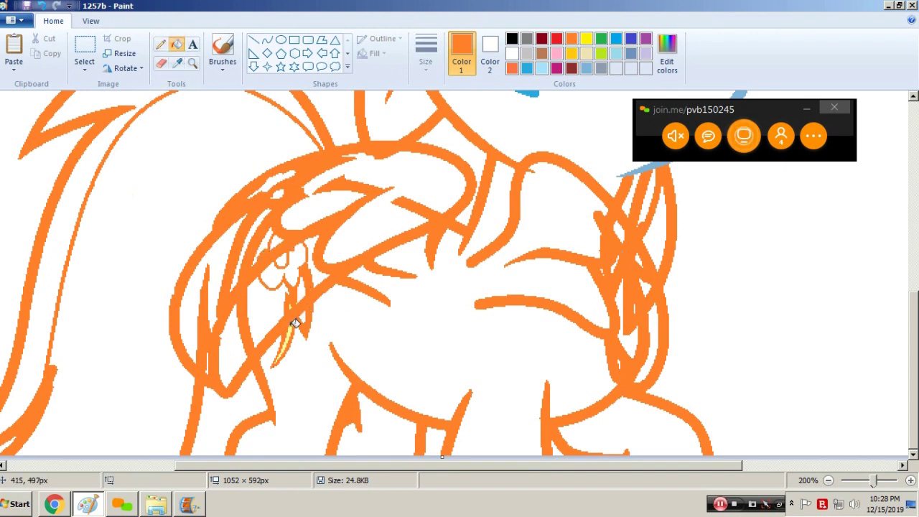
pyautogui.rightClick(294, 329)
pyautogui.hotkey('ctrl', 'z')
pyautogui.hotkey('alt', 'h')
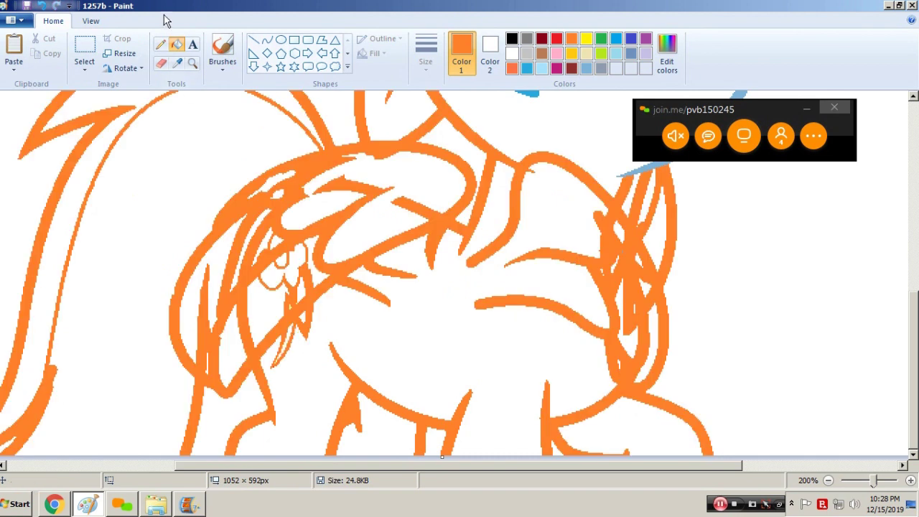
pyautogui.press('p')
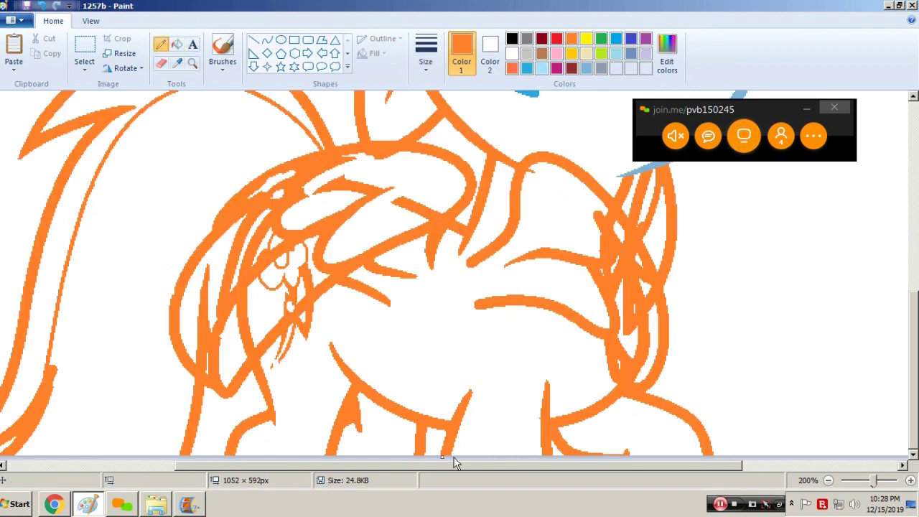
# - Fill the long mane strand along the cheek and the front face outline with orange
pyautogui.moveTo(456, 463); pyautogui.dragTo(610, 463)
pyautogui.scroll(3, 417, 257)
pyautogui.click(176, 44)
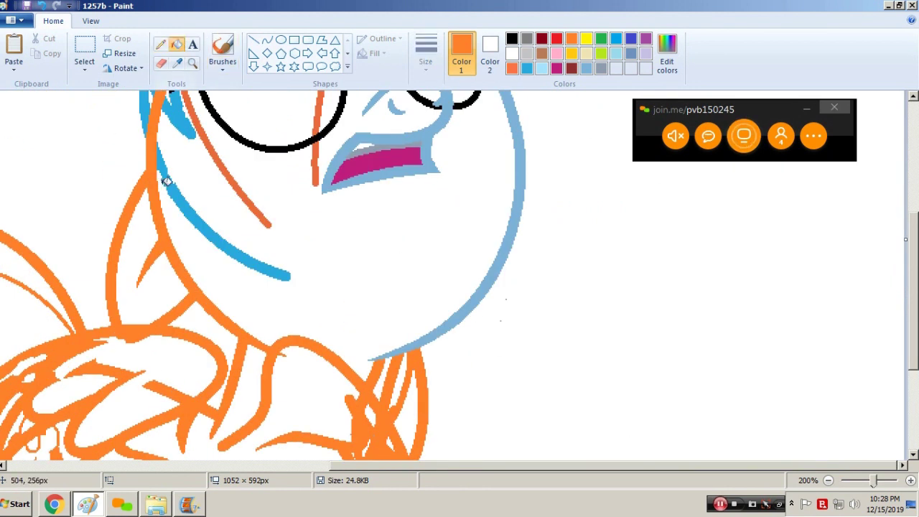
pyautogui.click(165, 179)
pyautogui.click(497, 267)
# - Fill the upper mane, rear mane tuft, head outline, larger eye with its lashes and adjacent mane stripe with orange
pyautogui.click(161, 44)
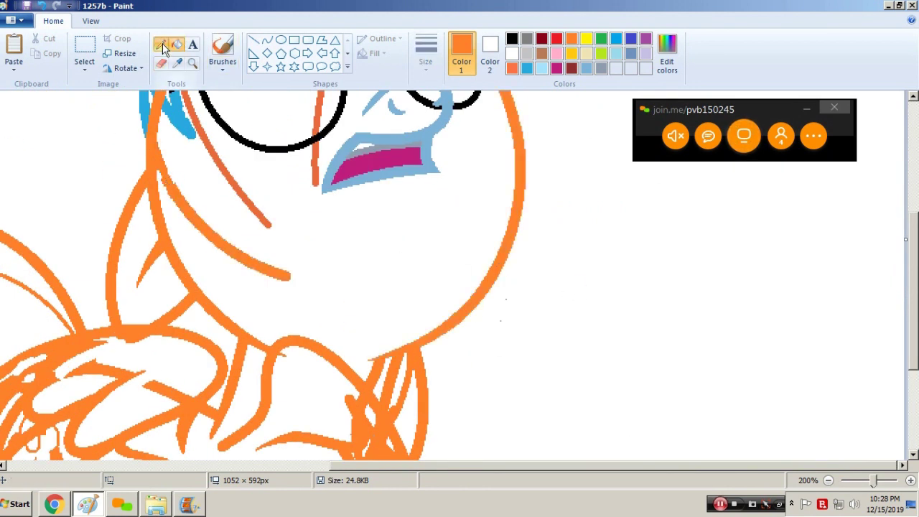
pyautogui.scroll(5, 488, 318)
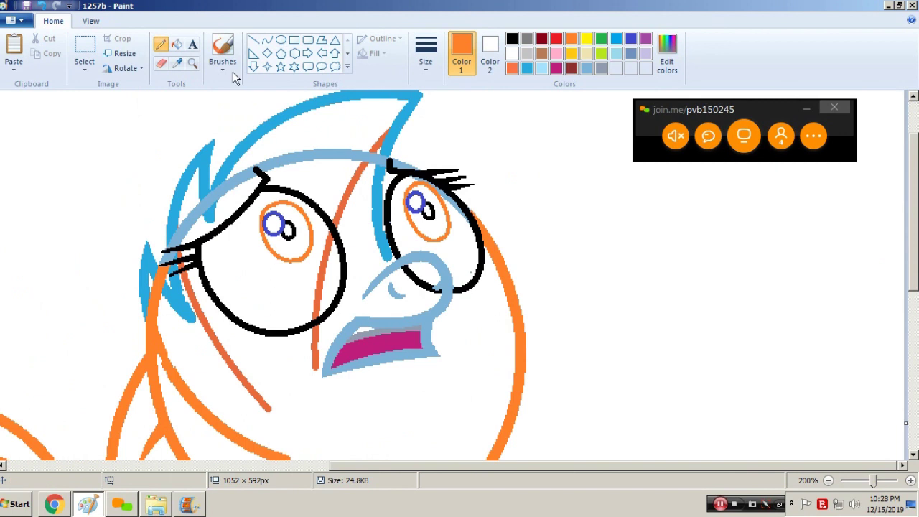
pyautogui.click(177, 44)
pyautogui.click(184, 294)
pyautogui.click(153, 269)
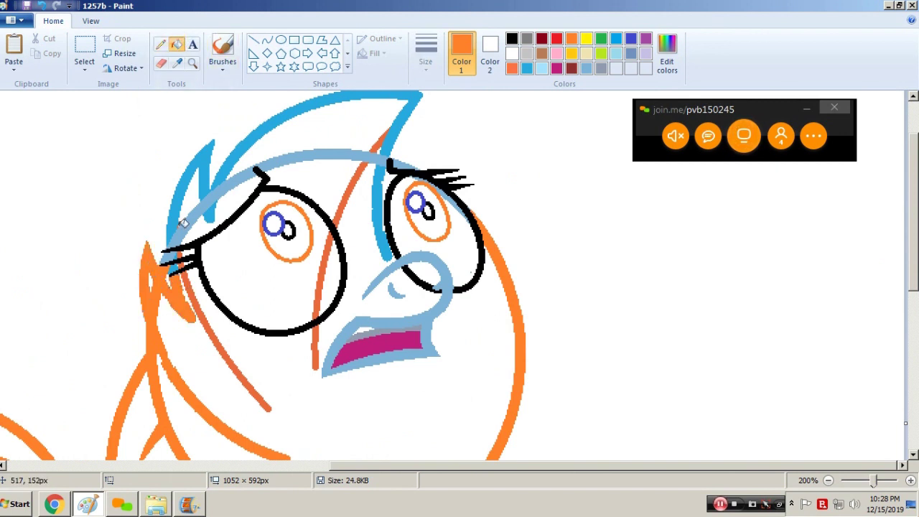
pyautogui.click(178, 221)
pyautogui.click(173, 241)
pyautogui.click(175, 241)
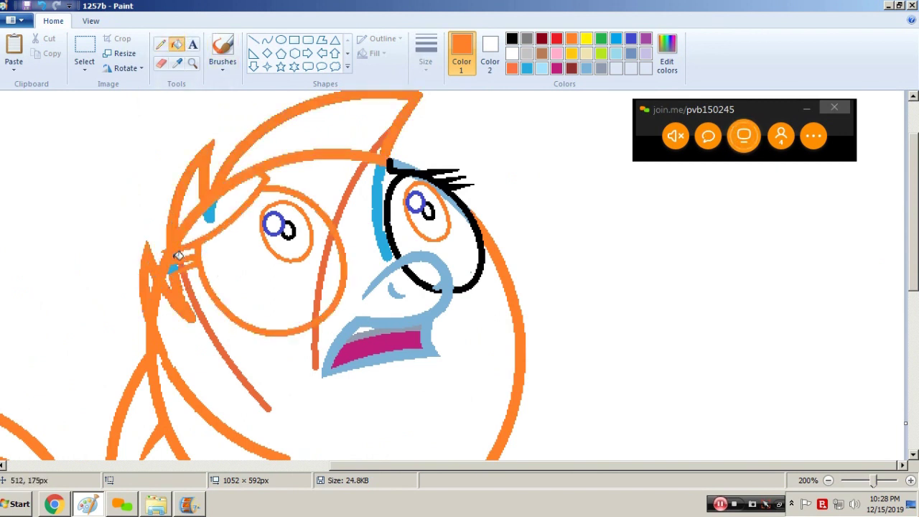
pyautogui.click(189, 271)
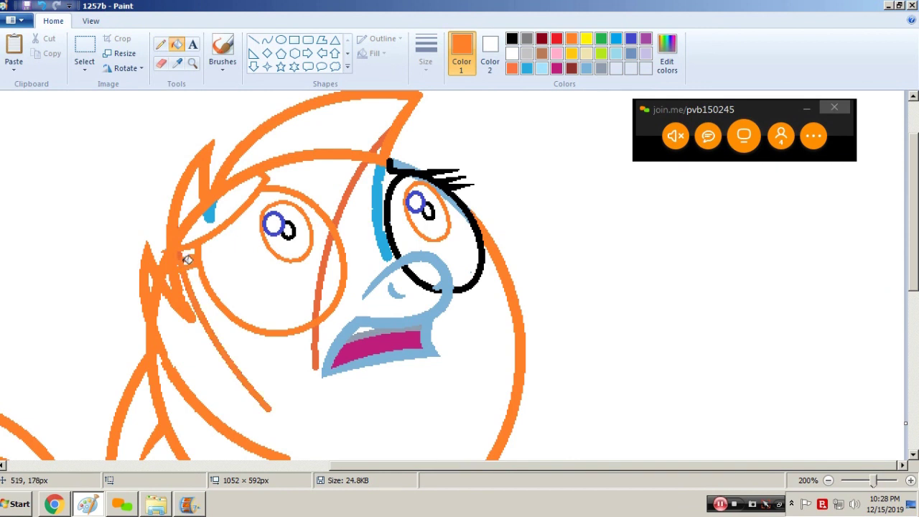
pyautogui.click(210, 212)
# - Fill the smaller eye with its lashes, the front mane strand, and the nose and mouth outlines with orange
pyautogui.click(421, 171)
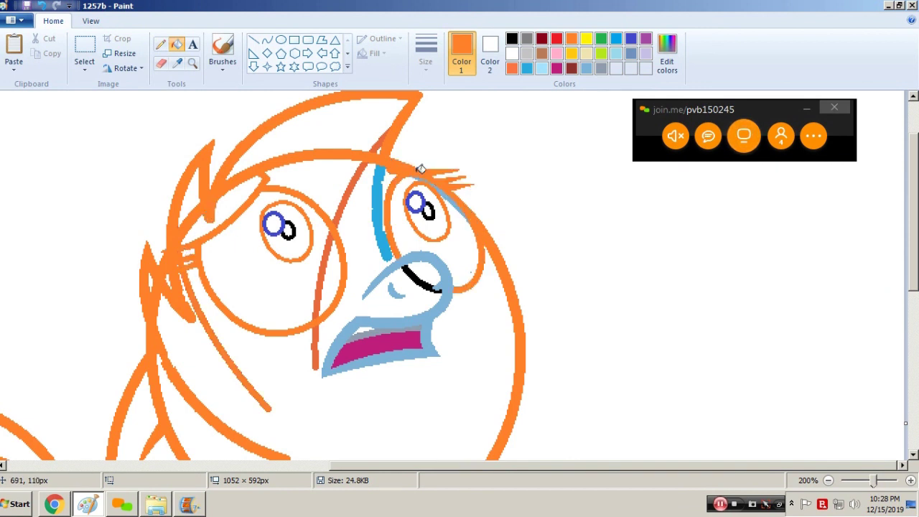
pyautogui.click(377, 186)
pyautogui.click(410, 252)
pyautogui.rightClick(417, 275)
pyautogui.click(397, 294)
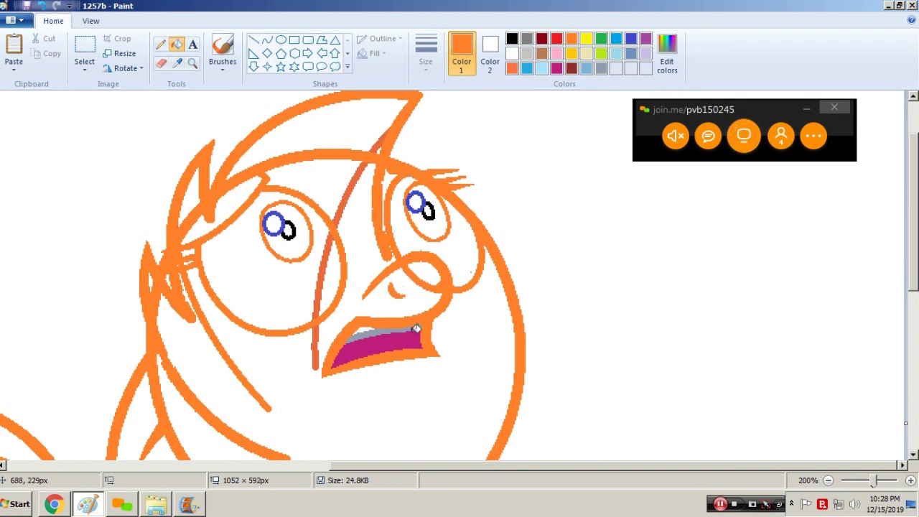
# - Recolor the gray teeth line orange and clear the magenta mouth interior to white, undoing stray fills
pyautogui.click(406, 338)
pyautogui.rightClick(405, 339)
pyautogui.hotkey('ctrl', 'z')
pyautogui.hotkey('ctrl', 'z')
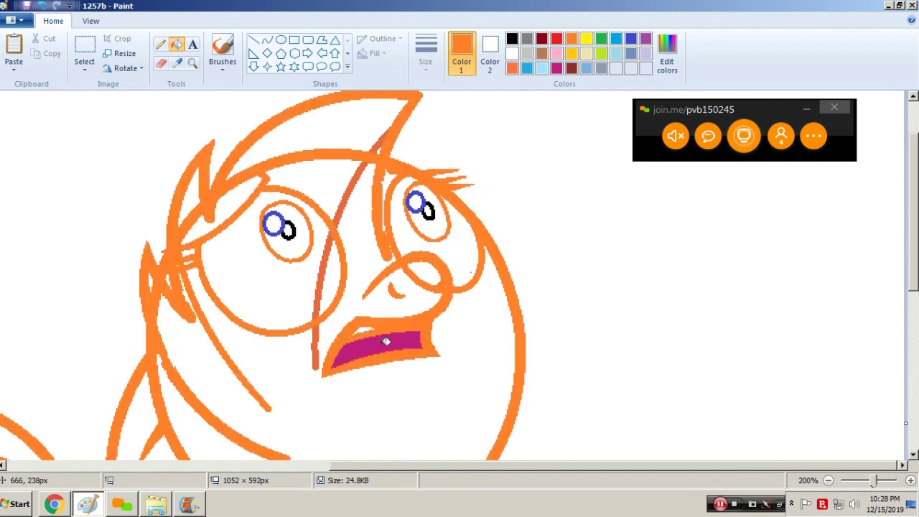
pyautogui.rightClick(377, 332)
# - Fill the pupil and highlight circles in both eyes and the reddish face line with orange
pyautogui.click(287, 236)
pyautogui.click(267, 219)
pyautogui.click(327, 259)
pyautogui.click(317, 338)
pyautogui.click(423, 201)
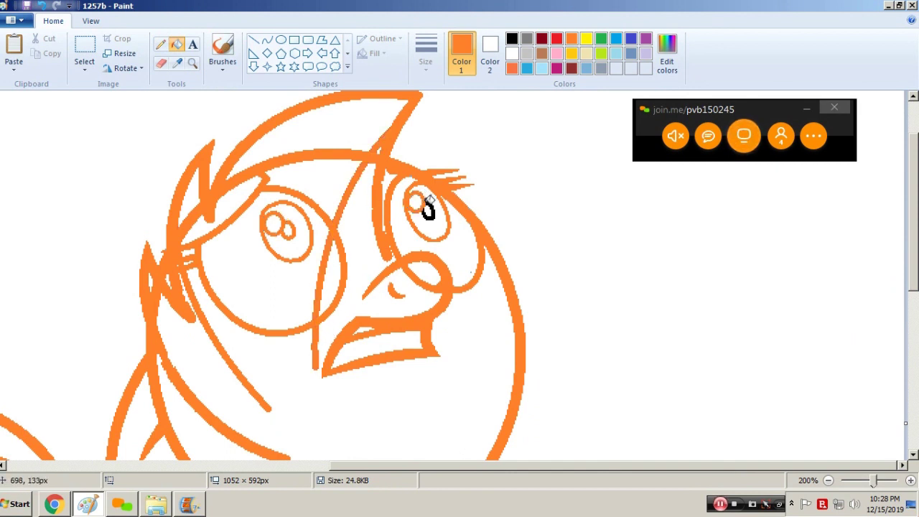
pyautogui.click(160, 43)
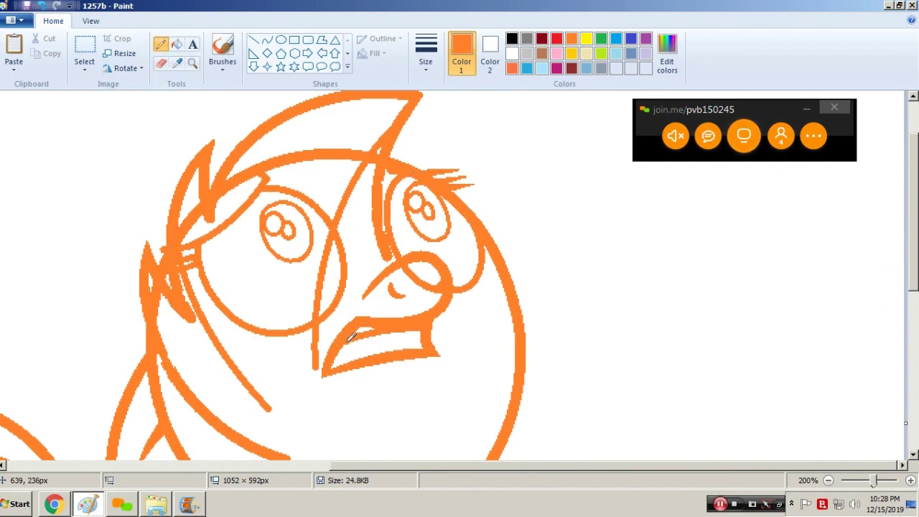
pyautogui.click(193, 63)
pyautogui.rightClick(366, 242)
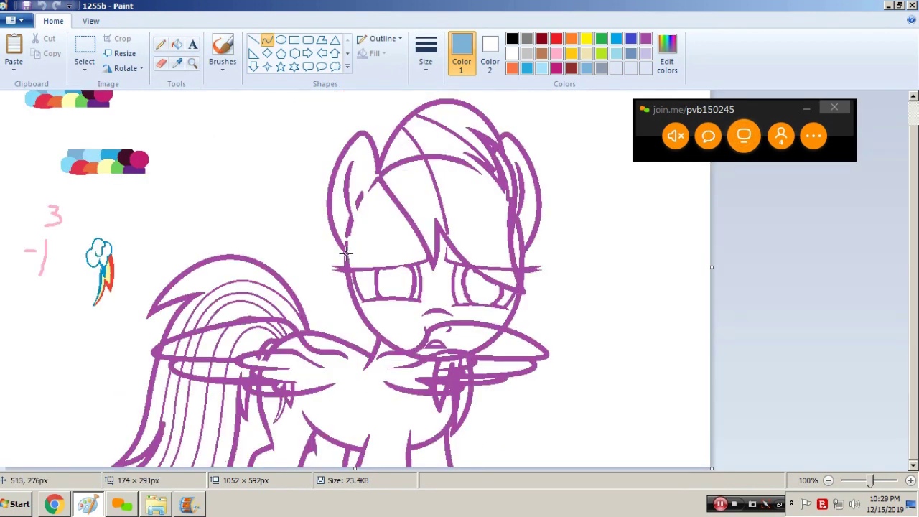
# - Draw a light blue arc over the top of the pony's head in 1255b, following the purple skull outline
pyautogui.moveTo(346, 251); pyautogui.dragTo(527, 251)
pyautogui.moveTo(464, 242)
pyautogui.mouseDown()
pyautogui.moveTo(351, 152)
pyautogui.moveTo(443, 148)
pyautogui.moveTo(520, 126)
pyautogui.mouseUp()
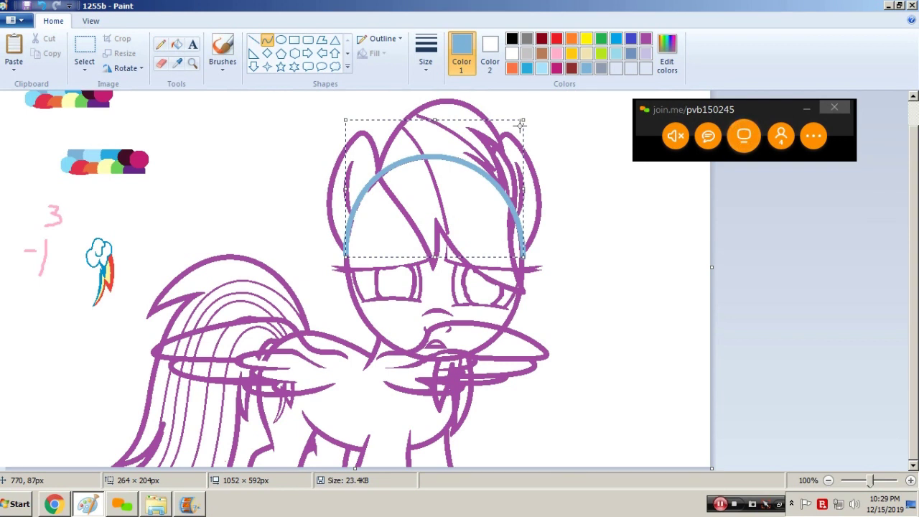
pyautogui.click(345, 328)
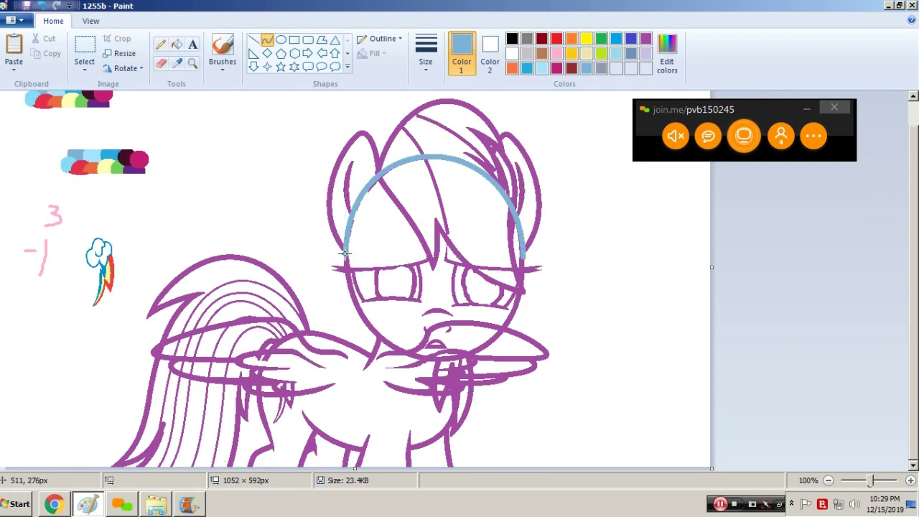
pyautogui.moveTo(345, 253); pyautogui.dragTo(431, 354)
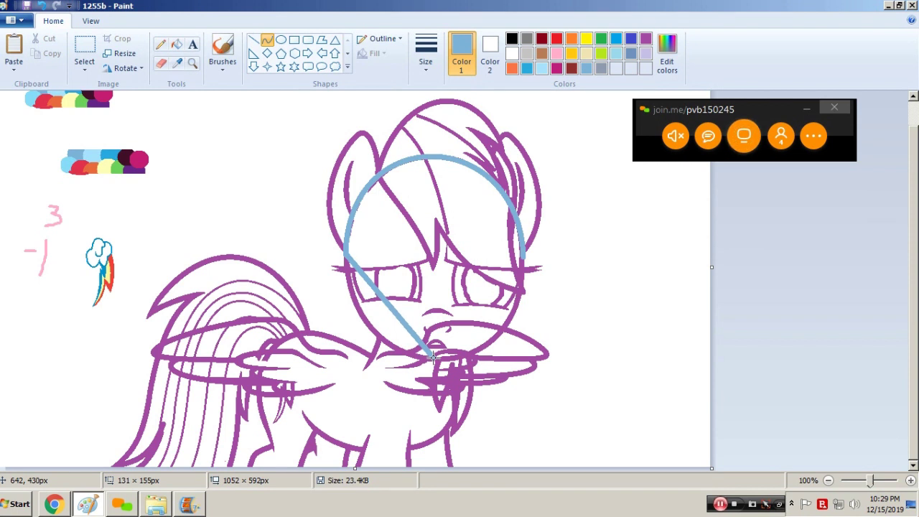
pyautogui.moveTo(404, 323); pyautogui.dragTo(353, 352)
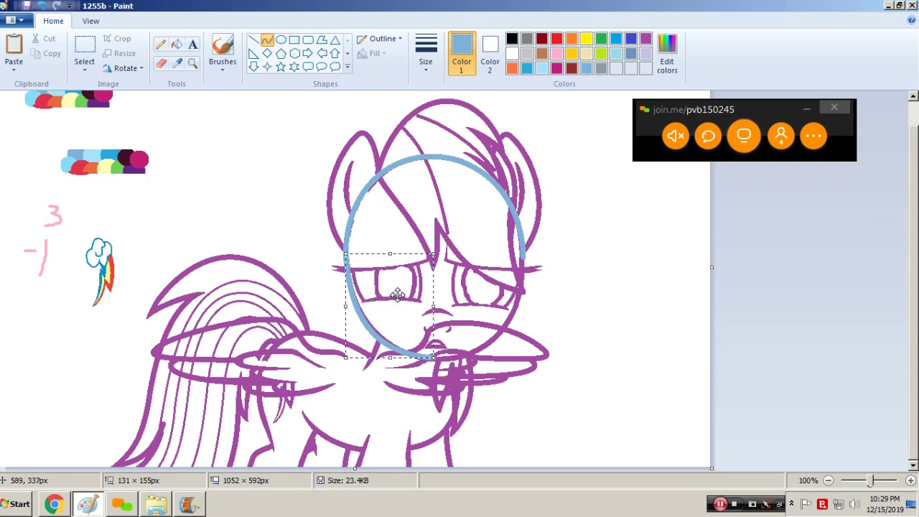
pyautogui.hotkey('ctrl', 'z')
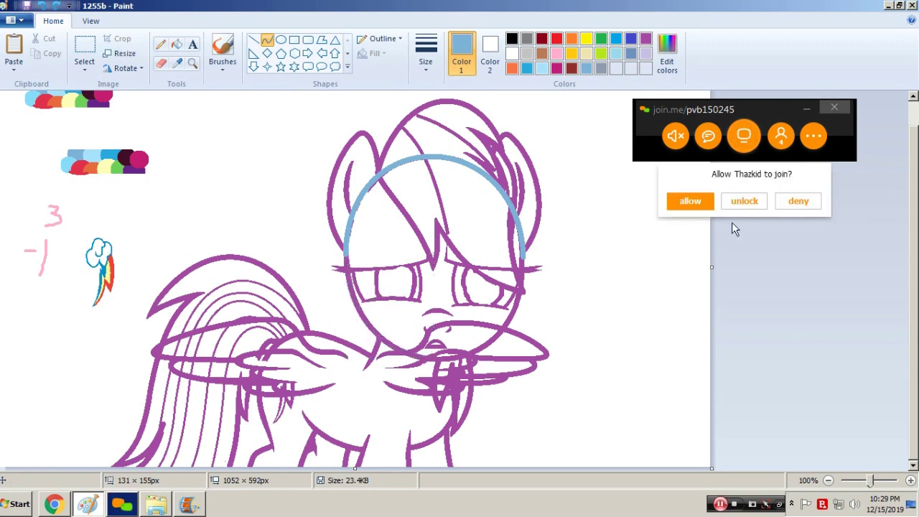
# - Admit the waiting meeting participant, and close the head outline with two light blue curves along the jaw down to the chin
pyautogui.click(689, 201)
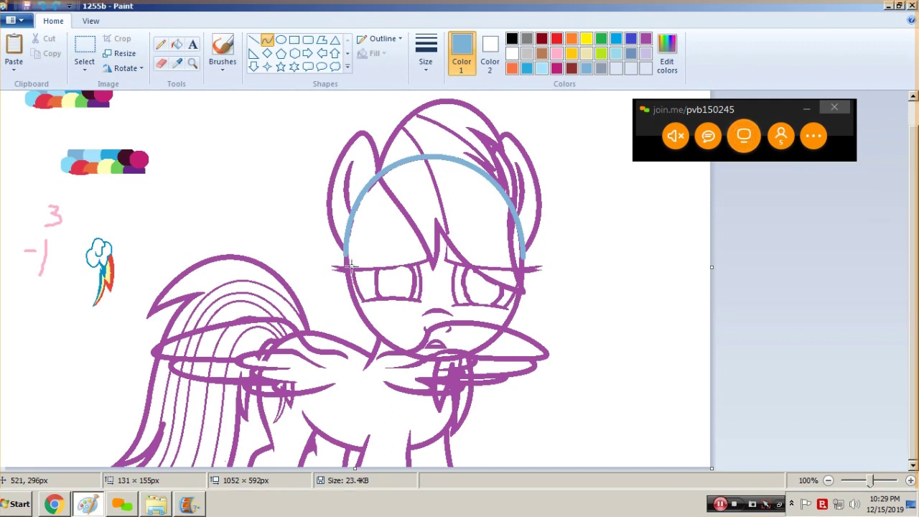
pyautogui.moveTo(344, 251); pyautogui.dragTo(344, 348)
pyautogui.moveTo(523, 257); pyautogui.dragTo(434, 357)
pyautogui.moveTo(511, 292); pyautogui.dragTo(510, 357)
pyautogui.click(512, 359)
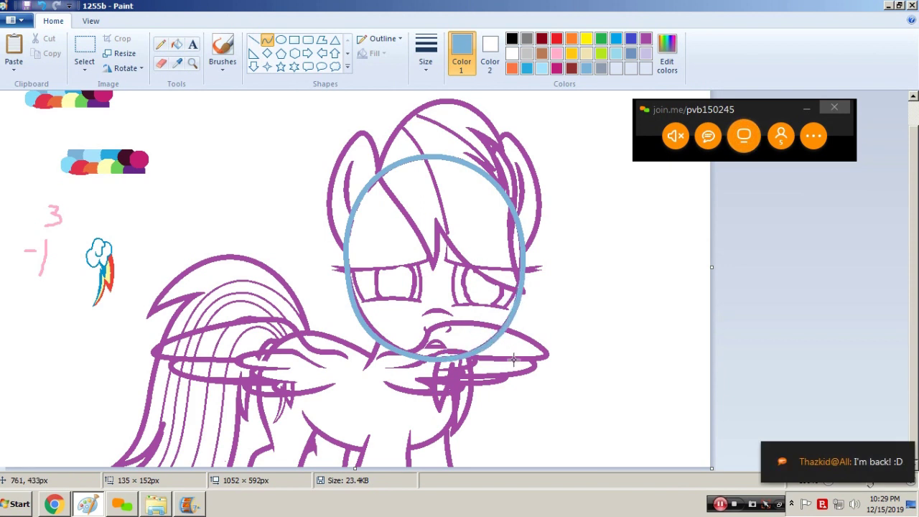
# - Draw a bent light blue nose bridge curve, about 50 × 28 px, across the lower edge of the left-hand eye
pyautogui.click(409, 252)
pyautogui.click(189, 65)
pyautogui.click(506, 330)
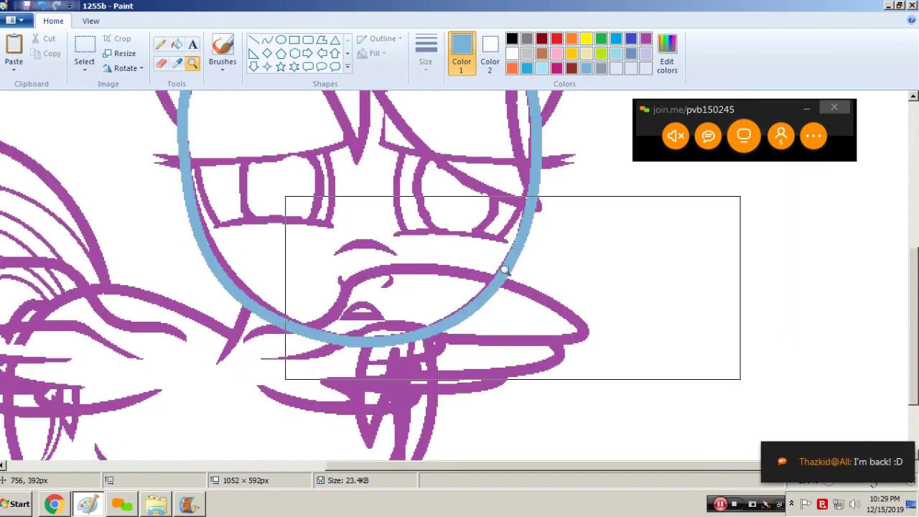
pyautogui.click(267, 40)
pyautogui.moveTo(287, 211); pyautogui.dragTo(229, 234)
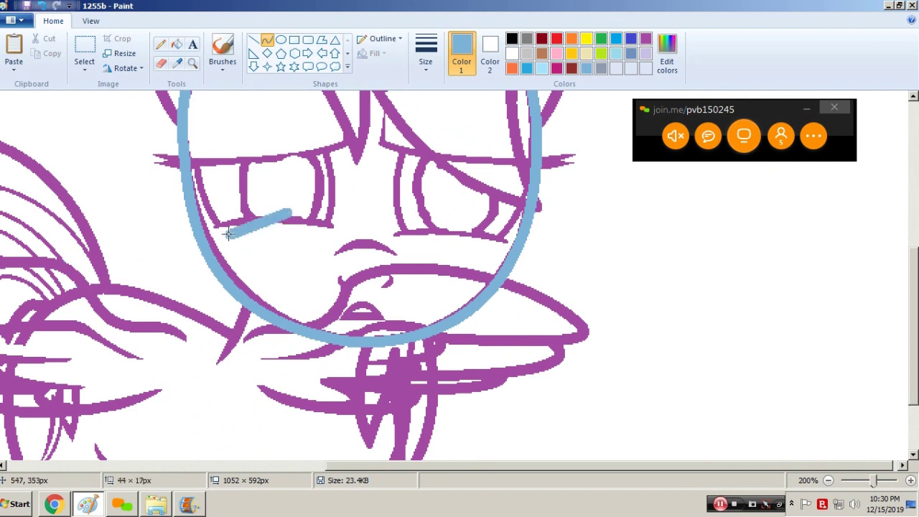
pyautogui.click(266, 204)
pyautogui.moveTo(225, 192); pyautogui.dragTo(220, 200)
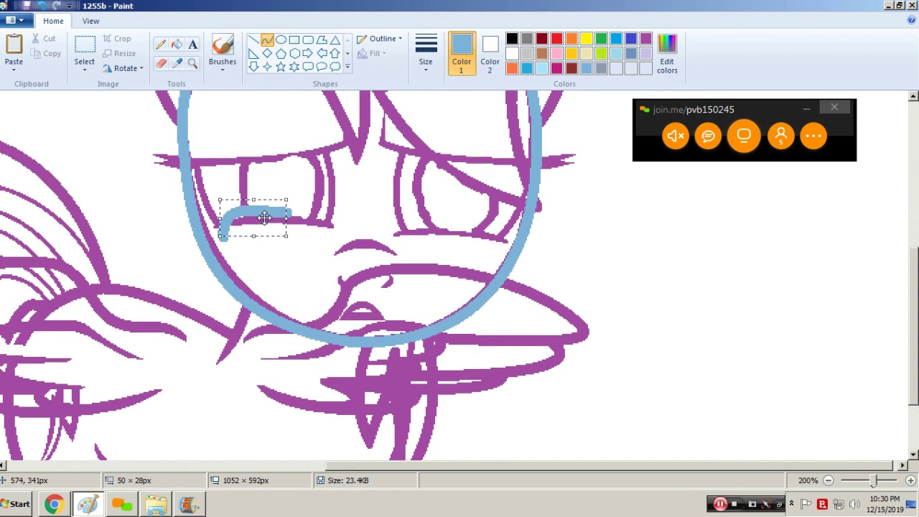
# - Taper the nose bridge curve with white strokes, undoing a stray one and clearing part of the purple lower eyelid
pyautogui.click(390, 205)
pyautogui.hotkey('ctrl', 'z')
pyautogui.moveTo(222, 213)
pyautogui.mouseDown()
pyautogui.moveTo(229, 254)
pyautogui.moveTo(215, 212)
pyautogui.moveTo(206, 237)
pyautogui.moveTo(303, 208)
pyautogui.mouseUp()
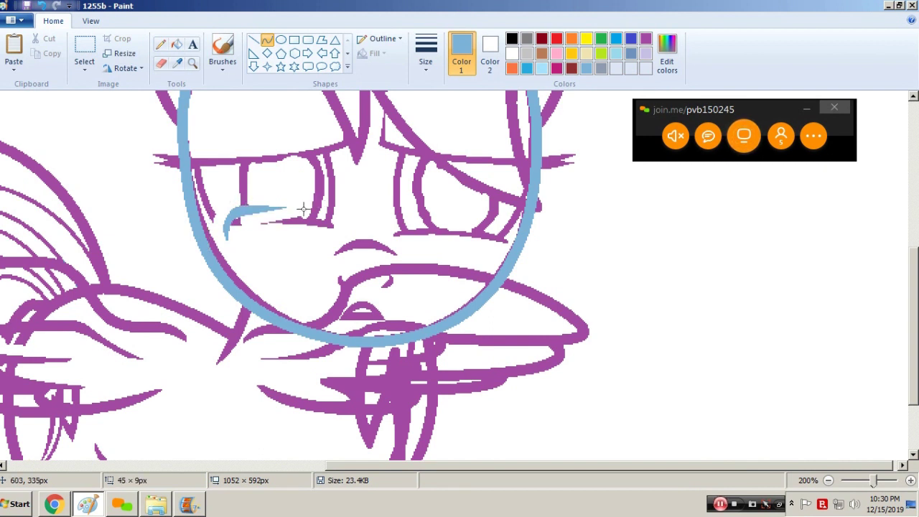
pyautogui.moveTo(303, 208)
pyautogui.mouseDown()
pyautogui.moveTo(269, 217)
pyautogui.moveTo(288, 212)
pyautogui.mouseUp()
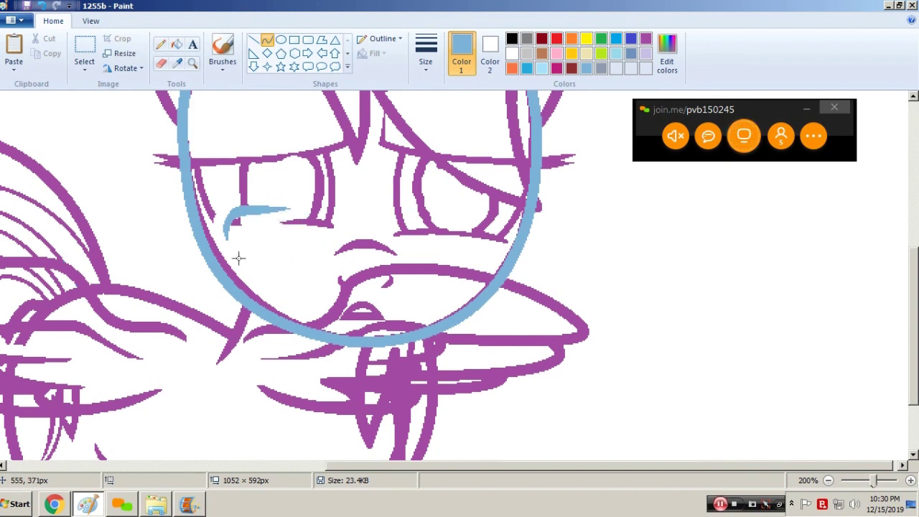
# - Draw an S-shaped light blue upper lip curve, about 94 × 58 px, below the nose bridge
pyautogui.moveTo(240, 261); pyautogui.dragTo(331, 293)
pyautogui.moveTo(281, 272); pyautogui.dragTo(281, 297)
pyautogui.moveTo(332, 269); pyautogui.dragTo(338, 222)
# - Send "Hi" to everyone in the meeting chat and close the chat
pyautogui.click(708, 135)
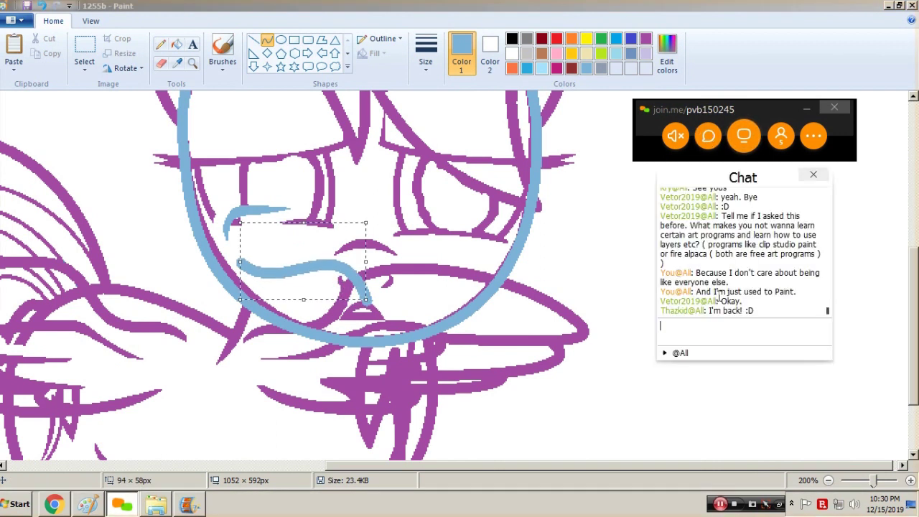
pyautogui.write('Hi')
pyautogui.press('Return')
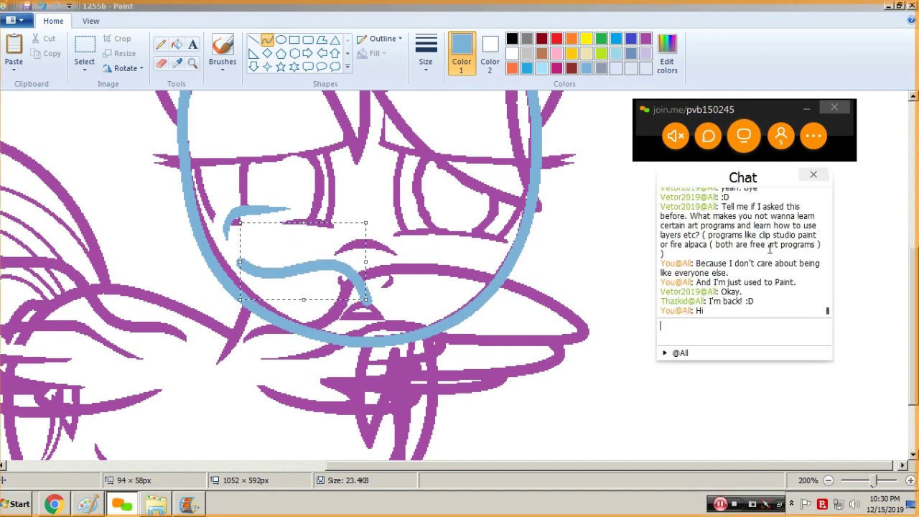
pyautogui.click(814, 178)
pyautogui.moveTo(368, 303); pyautogui.dragTo(286, 309)
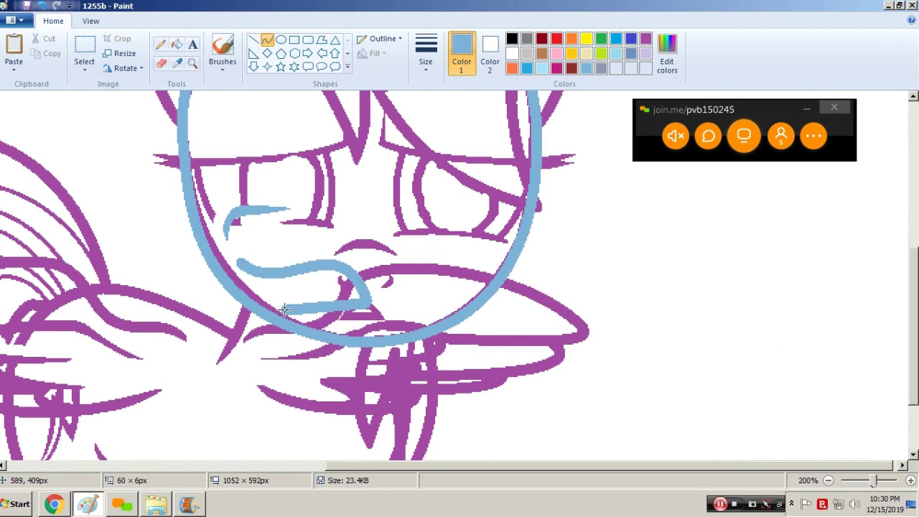
pyautogui.click(337, 303)
pyautogui.click(335, 303)
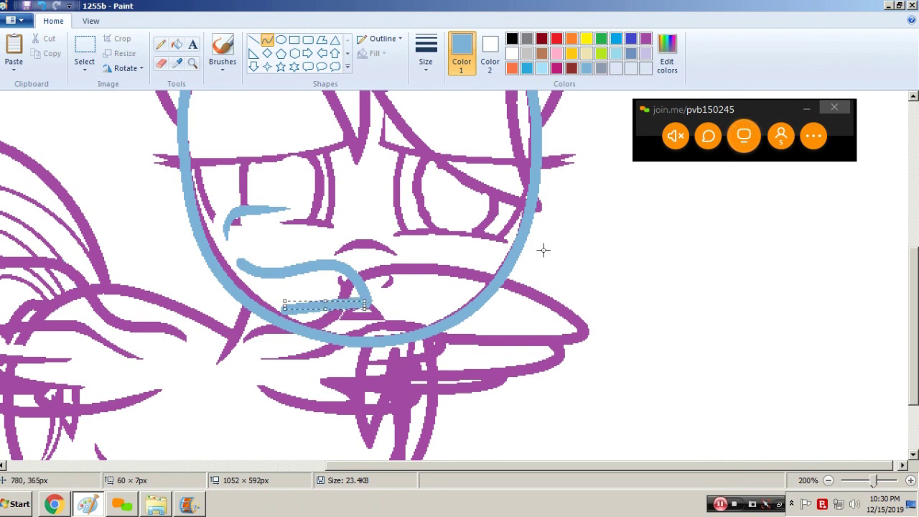
pyautogui.press('Escape')
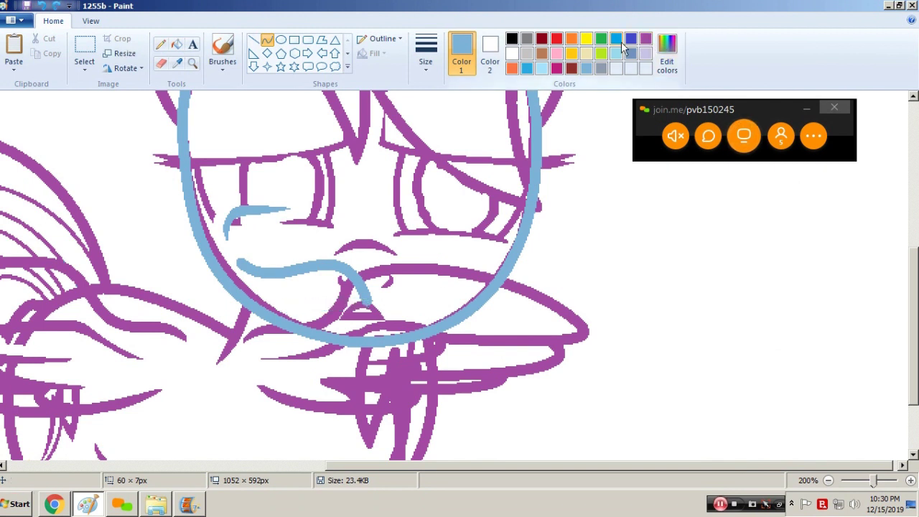
# - Draw a deeper chin curve in indigo, slightly below the light blue jaw, from one cheek to the other
pyautogui.click(632, 38)
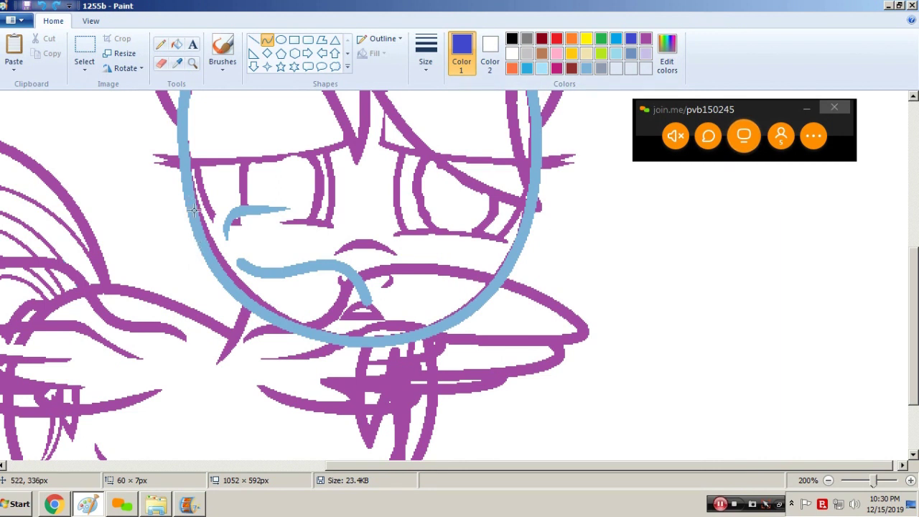
pyautogui.moveTo(198, 231); pyautogui.dragTo(526, 222)
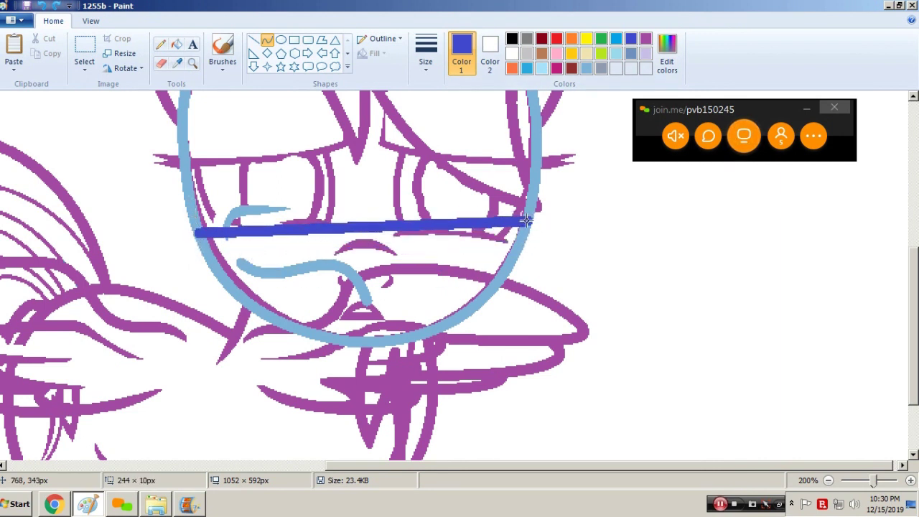
pyautogui.moveTo(254, 248); pyautogui.dragTo(236, 371)
pyautogui.moveTo(431, 402); pyautogui.dragTo(476, 406)
# - Recolor the indigo chin curve with the head outline's light blue and clear the old chin arc to white
pyautogui.click(177, 45)
pyautogui.click(176, 63)
pyautogui.click(189, 199)
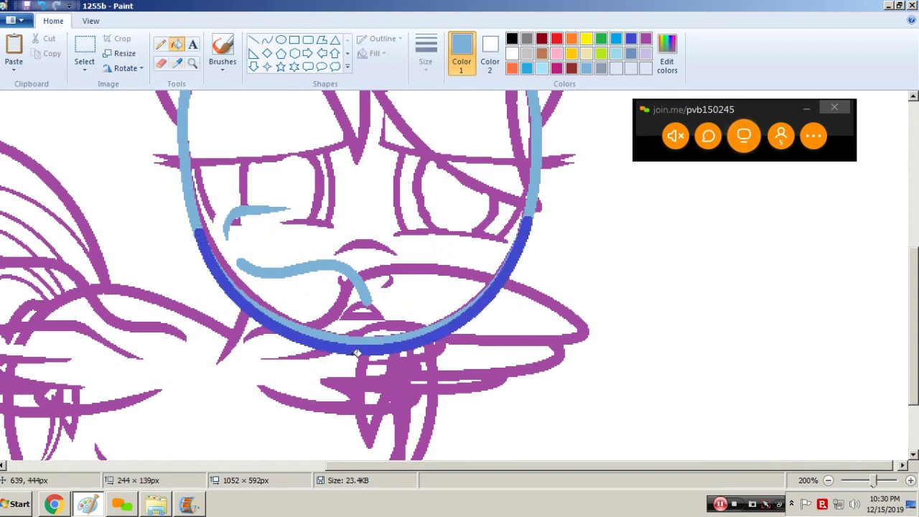
pyautogui.click(429, 331)
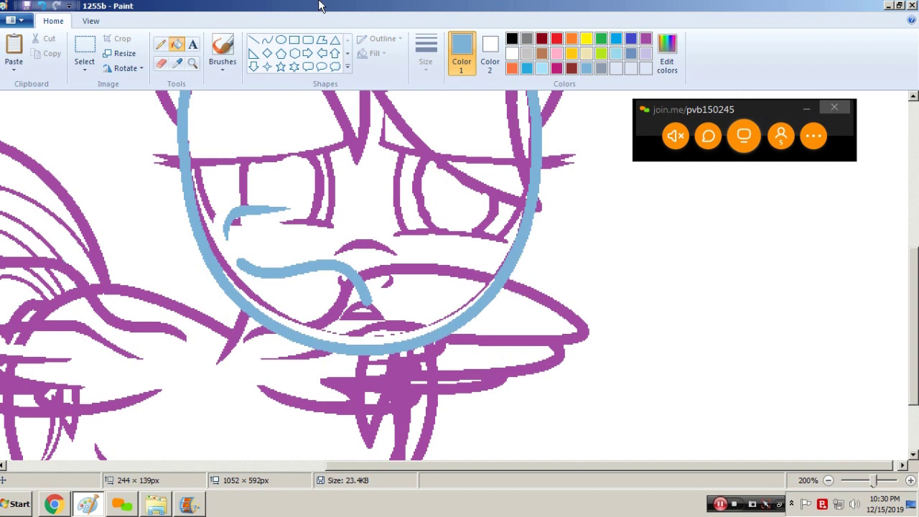
# - Erase pieces of the purple face outline just inside both cheeks with white curves
pyautogui.click(268, 43)
pyautogui.moveTo(199, 217); pyautogui.dragTo(228, 269)
pyautogui.moveTo(514, 214); pyautogui.dragTo(484, 278)
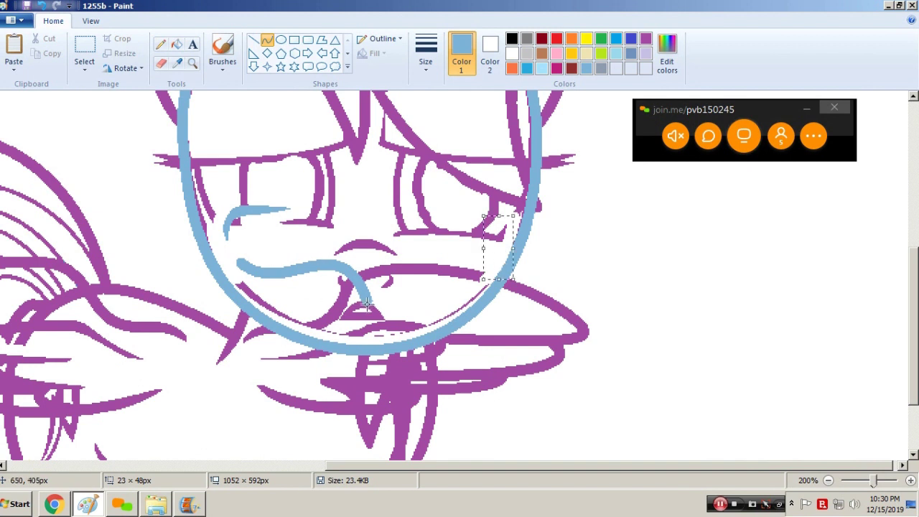
# - Extend the upper lip downward and complete the open mouth with light blue lower lip and side curves
pyautogui.moveTo(367, 303); pyautogui.dragTo(374, 327)
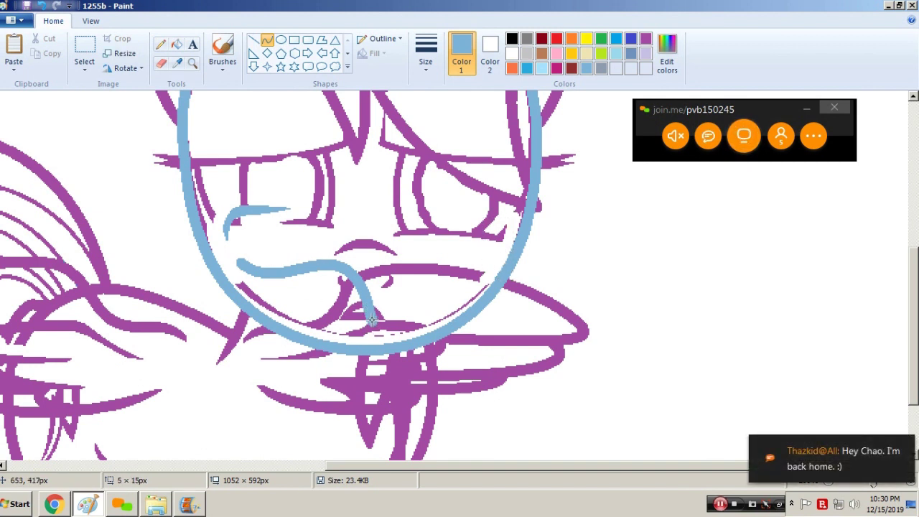
pyautogui.click(403, 298)
pyautogui.moveTo(370, 316); pyautogui.dragTo(342, 312)
pyautogui.moveTo(248, 277); pyautogui.dragTo(291, 308)
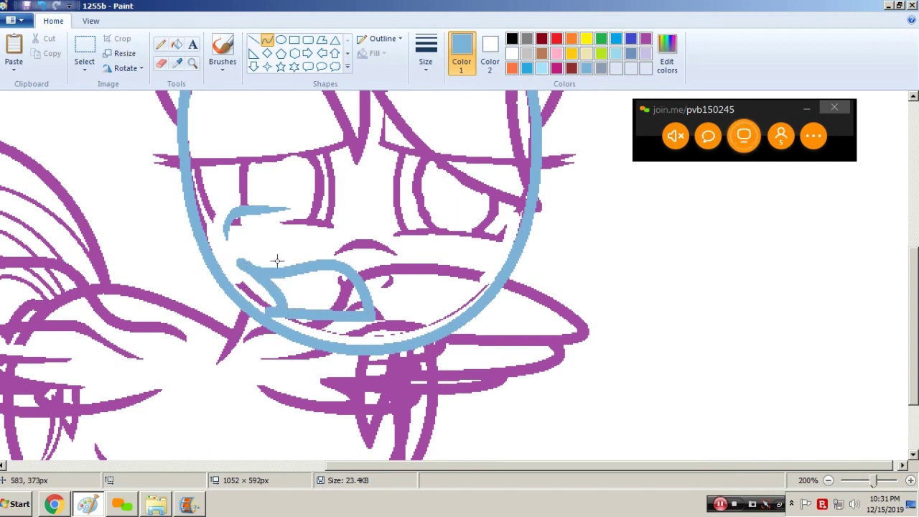
# - Taper the upper corner of the light blue mouth to a point with white curves
pyautogui.moveTo(274, 256); pyautogui.dragTo(280, 268)
pyautogui.moveTo(265, 299); pyautogui.dragTo(229, 256)
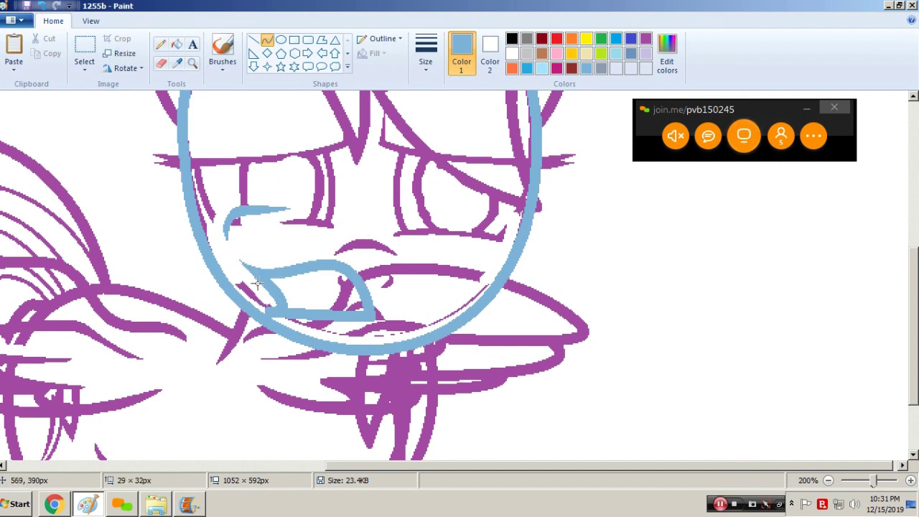
pyautogui.moveTo(255, 284); pyautogui.dragTo(238, 274)
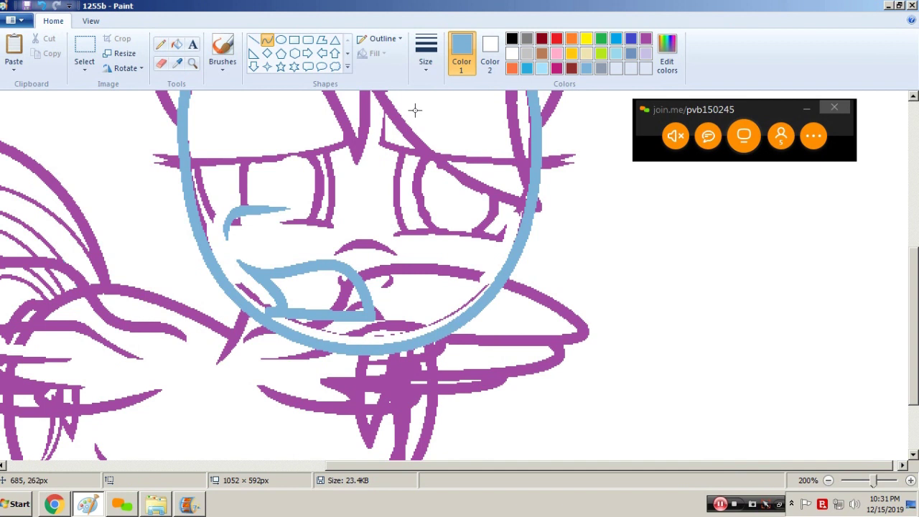
# - Thin the underside of the light blue lower lip and trim its outer corner with white curves
pyautogui.click(435, 53)
pyautogui.click(406, 171)
pyautogui.moveTo(373, 324); pyautogui.dragTo(266, 313)
pyautogui.click(294, 316)
pyautogui.moveTo(261, 304)
pyautogui.mouseDown()
pyautogui.moveTo(288, 322)
pyautogui.moveTo(263, 314)
pyautogui.mouseUp()
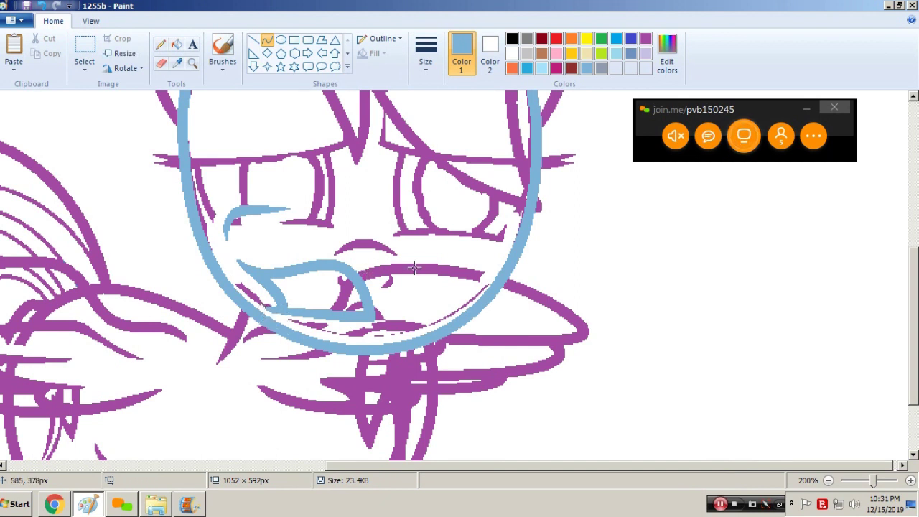
# - Draw a small tapered light blue nostril between the nose bridge and the upper lip
pyautogui.scroll(3, 379, 215)
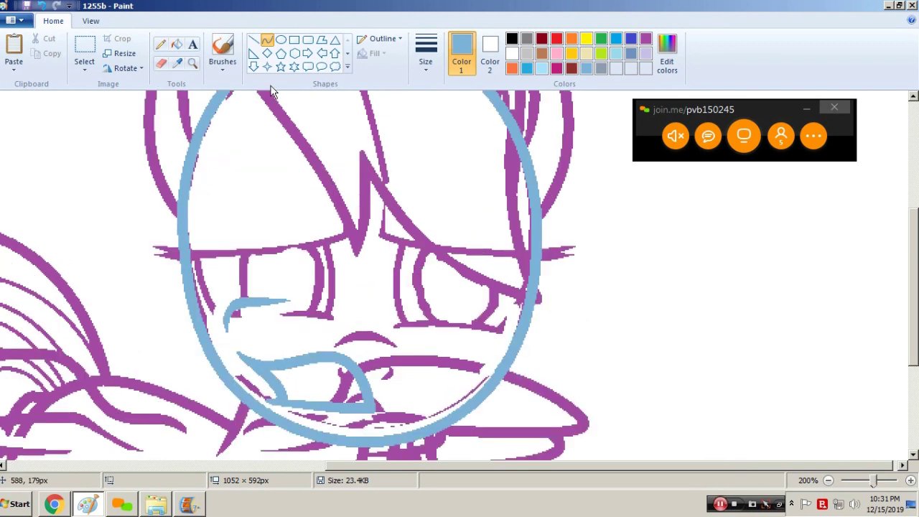
pyautogui.click(193, 63)
pyautogui.rightClick(503, 275)
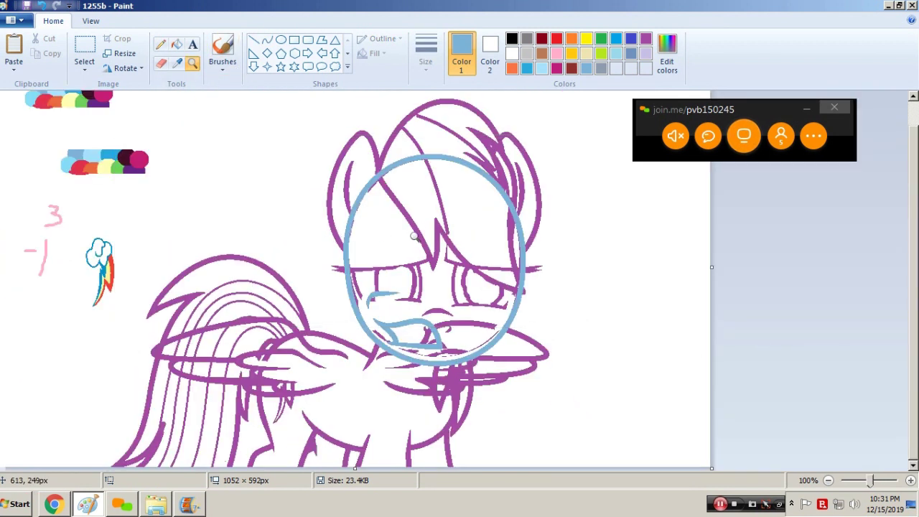
pyautogui.click(492, 277)
pyautogui.click(489, 281)
pyautogui.click(267, 40)
pyautogui.click(429, 63)
pyautogui.click(412, 146)
pyautogui.moveTo(281, 291)
pyautogui.mouseDown()
pyautogui.moveTo(298, 275)
pyautogui.moveTo(297, 290)
pyautogui.moveTo(260, 287)
pyautogui.moveTo(323, 293)
pyautogui.moveTo(294, 309)
pyautogui.mouseUp()
pyautogui.click(350, 250)
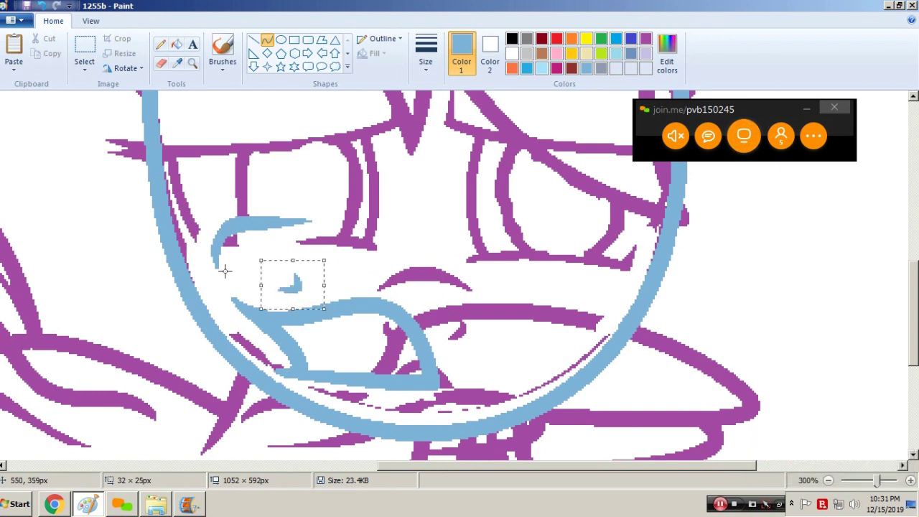
# - Draw a second, smaller light blue nostril just below the front end of the nose bridge
pyautogui.moveTo(225, 270)
pyautogui.mouseDown()
pyautogui.moveTo(228, 289)
pyautogui.moveTo(249, 285)
pyautogui.moveTo(207, 275)
pyautogui.moveTo(216, 298)
pyautogui.mouseUp()
pyautogui.click(255, 263)
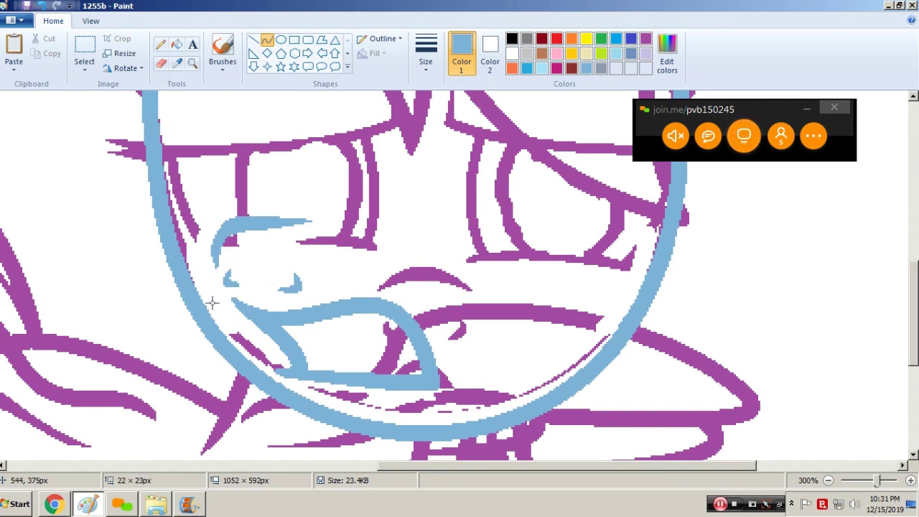
pyautogui.click(161, 44)
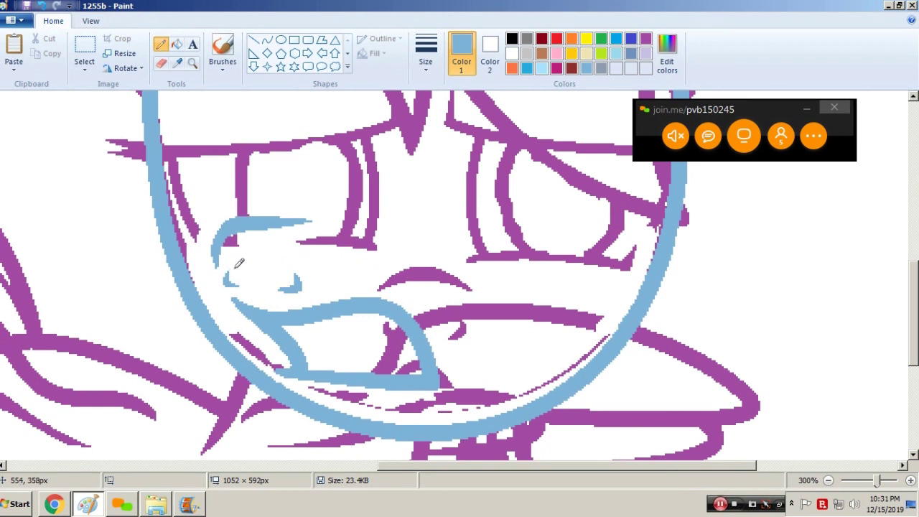
# - Nudge the smaller nostril and draw a light blue curve from the front of the nose bridge down to it
pyautogui.click(84, 50)
pyautogui.moveTo(220, 269); pyautogui.dragTo(243, 290)
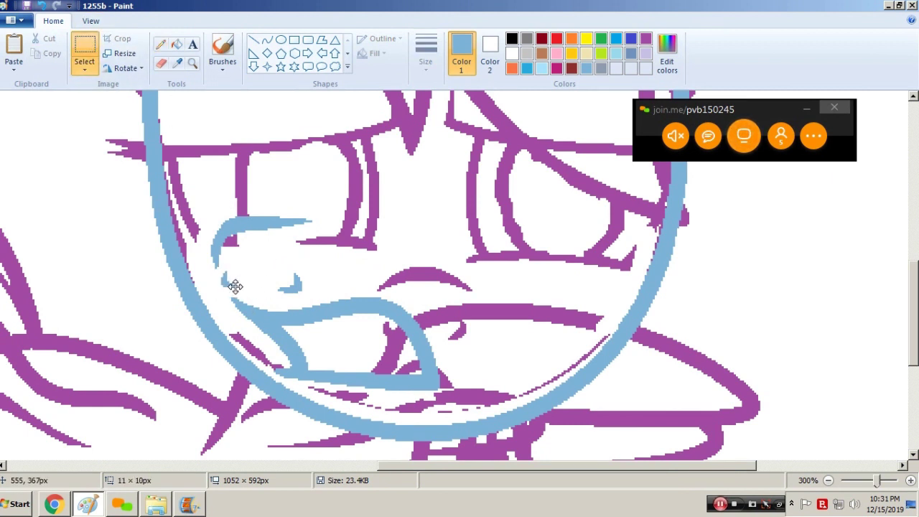
pyautogui.click(267, 40)
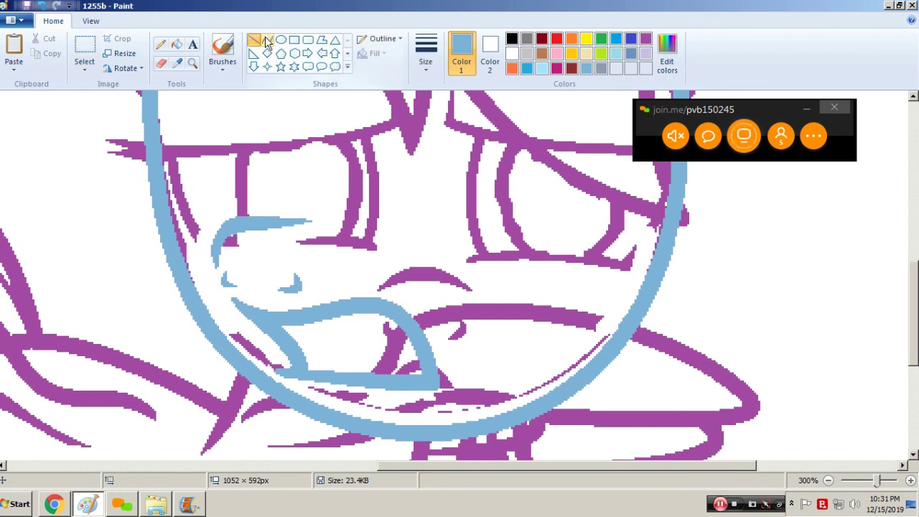
pyautogui.click(424, 65)
pyautogui.click(397, 122)
pyautogui.moveTo(217, 254)
pyautogui.mouseDown()
pyautogui.moveTo(226, 288)
pyautogui.moveTo(214, 266)
pyautogui.mouseUp()
pyautogui.click(213, 267)
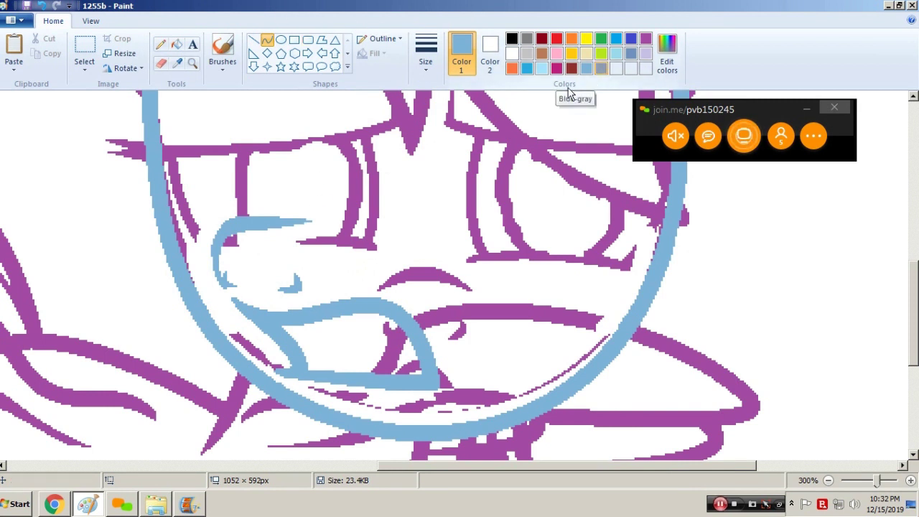
# - Shorten the pointed upper corner of the light blue mouth with white curves
pyautogui.moveTo(262, 298); pyautogui.dragTo(238, 313)
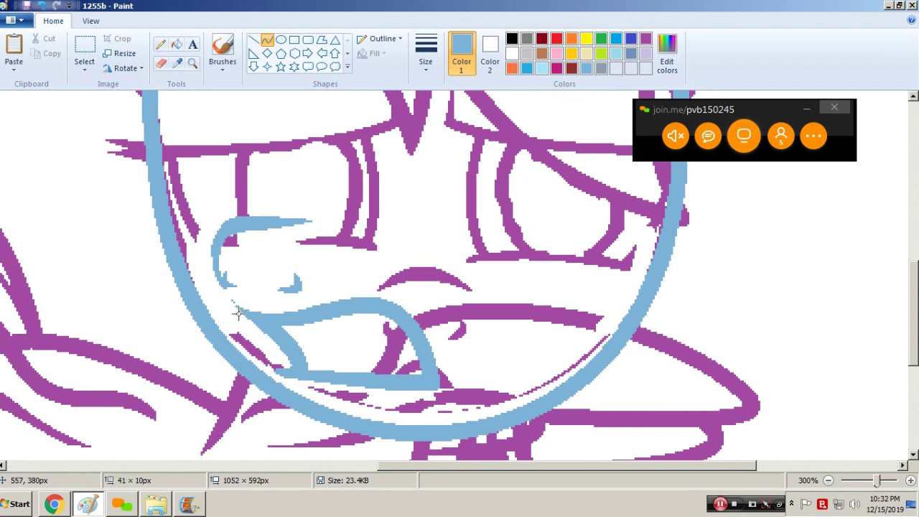
pyautogui.click(235, 314)
pyautogui.click(264, 222)
pyautogui.moveTo(228, 297); pyautogui.dragTo(233, 303)
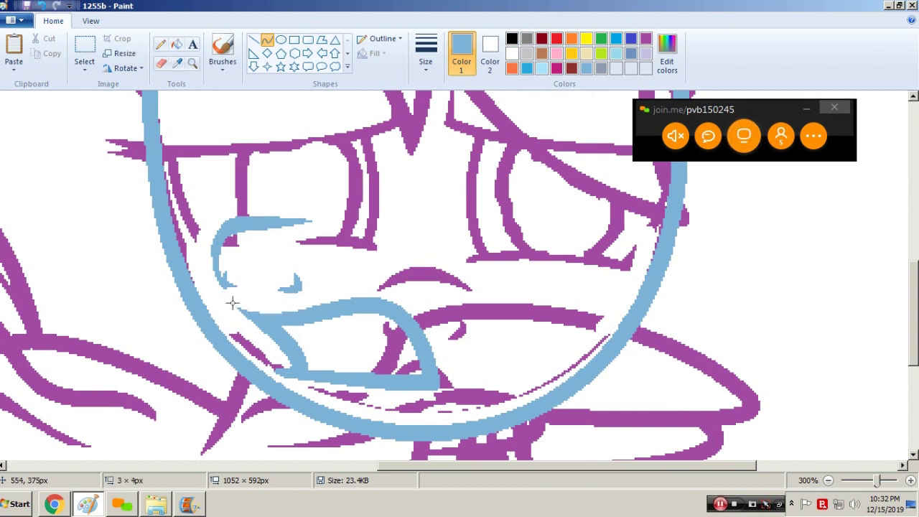
# - Draw two blue-gray teeth lines across the inside of the mouth, one under the upper lip and one above the lower lip
pyautogui.click(600, 67)
pyautogui.click(425, 58)
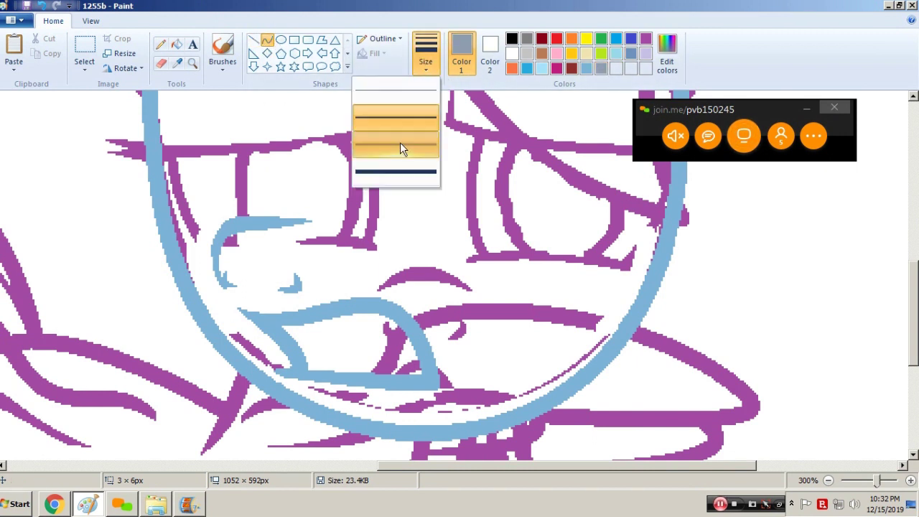
pyautogui.click(400, 142)
pyautogui.moveTo(292, 353); pyautogui.dragTo(412, 352)
pyautogui.click(348, 352)
pyautogui.click(351, 353)
pyautogui.moveTo(281, 331); pyautogui.dragTo(388, 317)
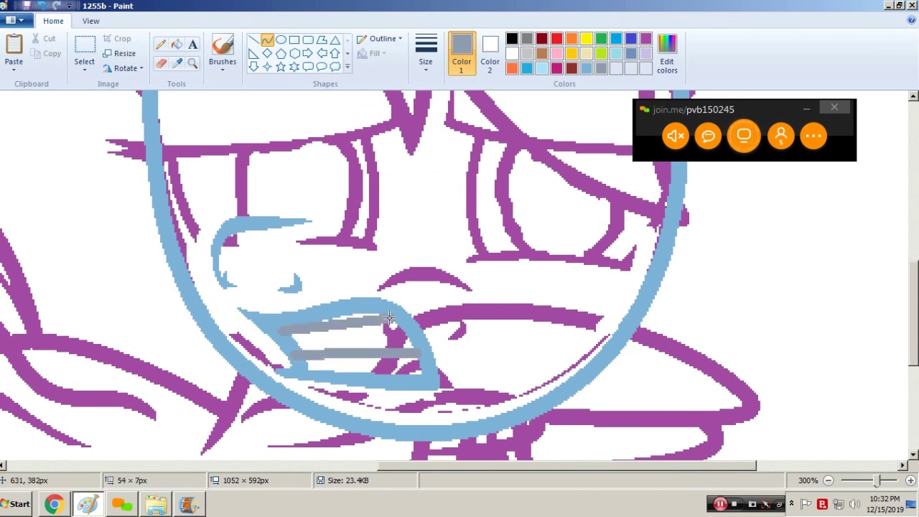
pyautogui.click(338, 329)
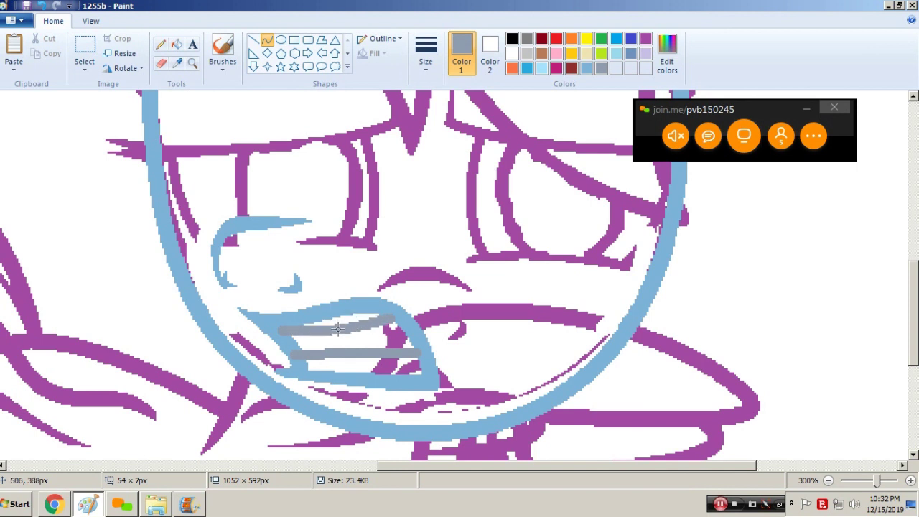
pyautogui.click(341, 328)
pyautogui.click(514, 271)
# - Redraw the light blue mouth outline over the ends of the gray teeth lines with curves
pyautogui.click(588, 72)
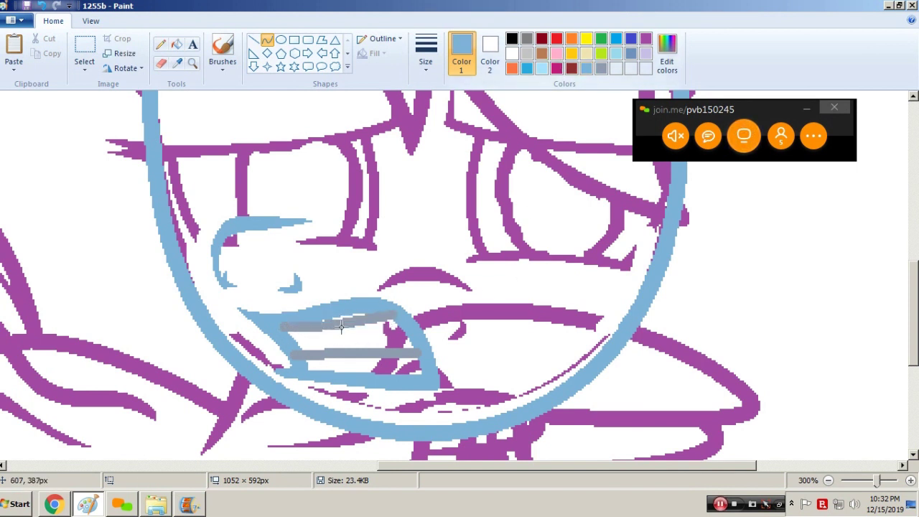
pyautogui.moveTo(375, 304)
pyautogui.mouseDown()
pyautogui.moveTo(422, 340)
pyautogui.moveTo(423, 361)
pyautogui.mouseUp()
pyautogui.click(393, 309)
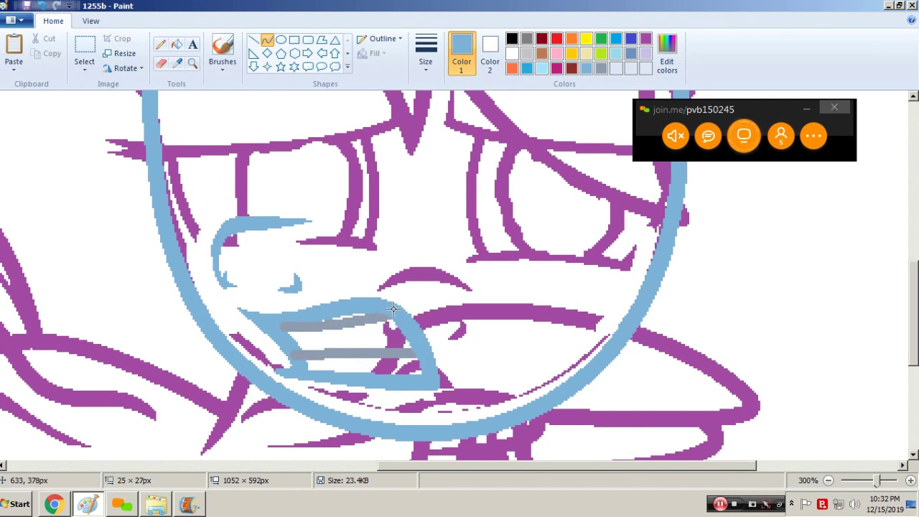
pyautogui.click(406, 317)
pyautogui.moveTo(320, 312); pyautogui.dragTo(270, 321)
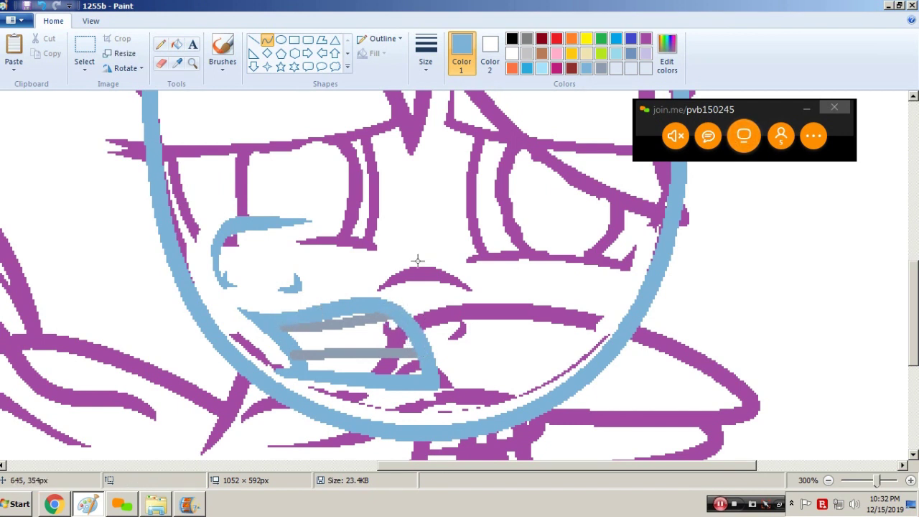
# - Join the lower teeth line to the lower lip with a short blue-gray line and patch the lip in light blue
pyautogui.click(600, 68)
pyautogui.click(256, 43)
pyautogui.moveTo(287, 365)
pyautogui.mouseDown()
pyautogui.moveTo(312, 357)
pyautogui.moveTo(314, 365)
pyautogui.moveTo(294, 364)
pyautogui.mouseUp()
pyautogui.click(309, 338)
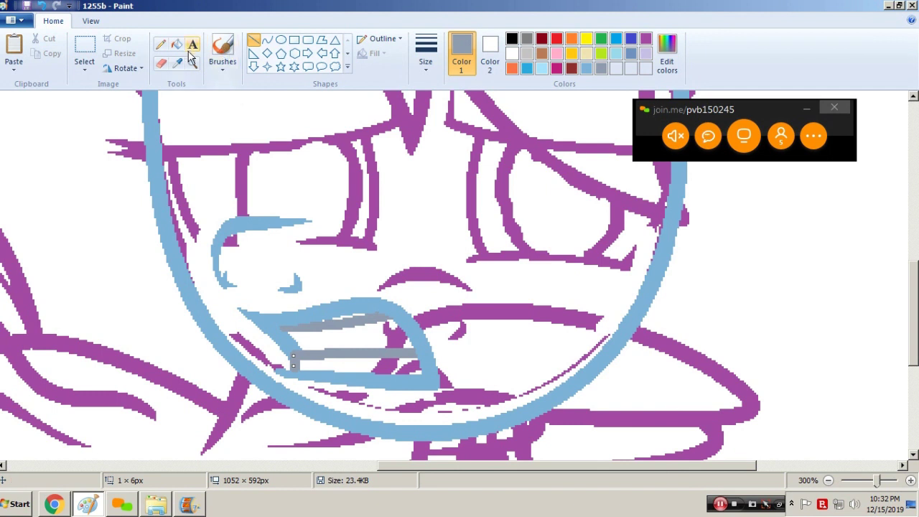
pyautogui.click(588, 68)
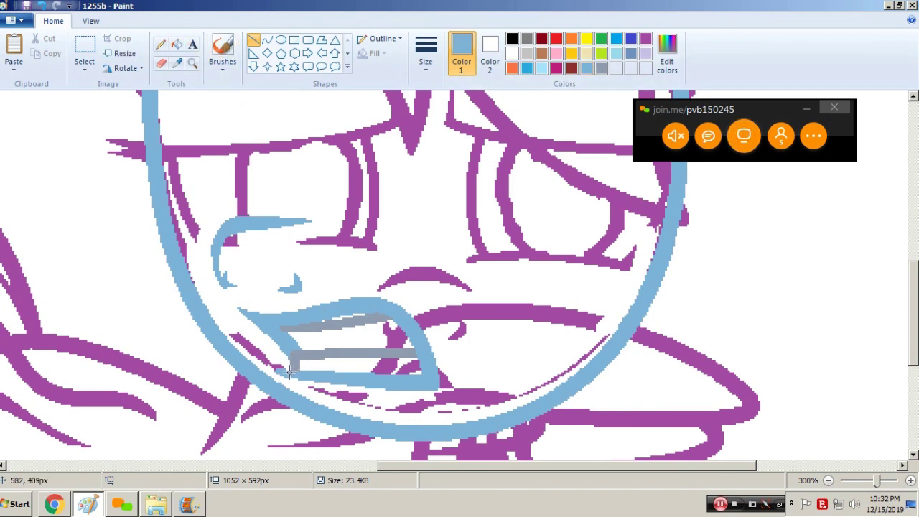
pyautogui.moveTo(303, 374); pyautogui.dragTo(298, 373)
pyautogui.click(312, 346)
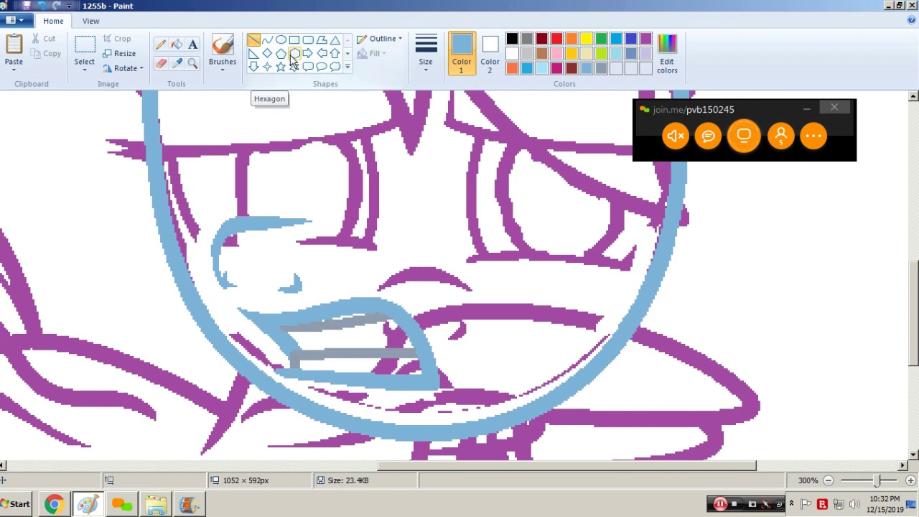
# - Draw a thinner red-orange arched tongue curve between the two gray teeth lines
pyautogui.click(512, 68)
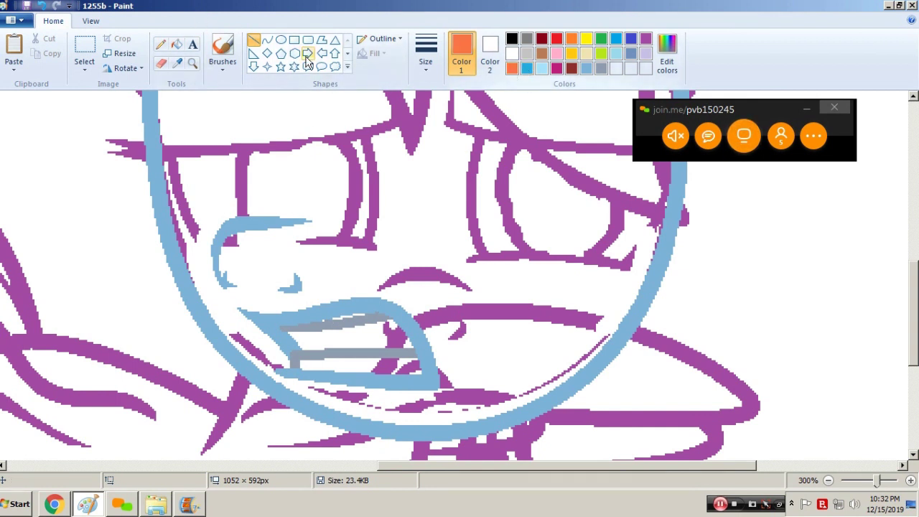
pyautogui.click(268, 39)
pyautogui.click(426, 54)
pyautogui.click(405, 115)
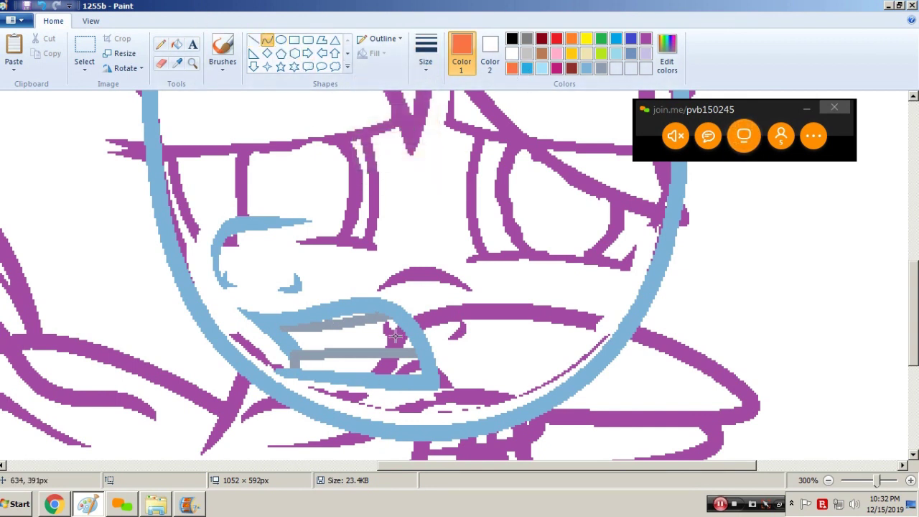
pyautogui.moveTo(398, 331); pyautogui.dragTo(341, 346)
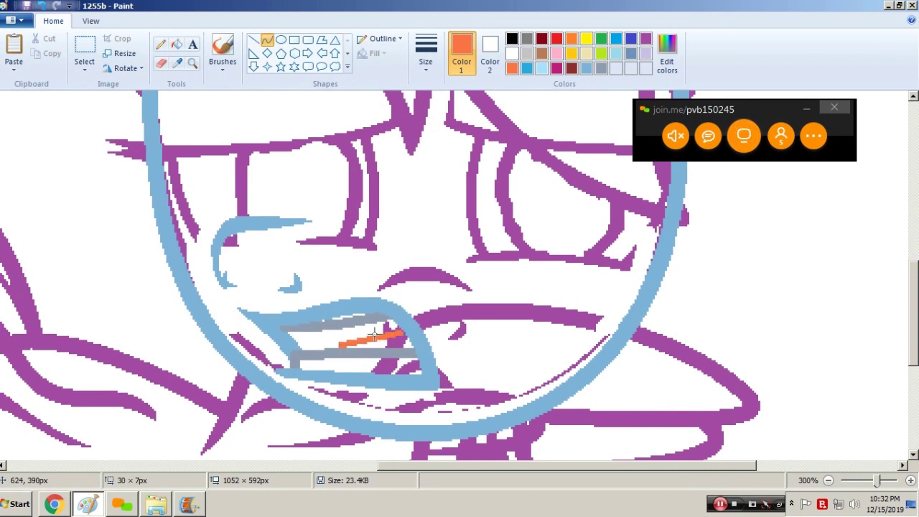
pyautogui.moveTo(387, 328); pyautogui.dragTo(367, 329)
pyautogui.click(365, 331)
pyautogui.click(400, 290)
# - Switch to Chrome, resume the paused YouTube video and return to Paint
pyautogui.click(56, 505)
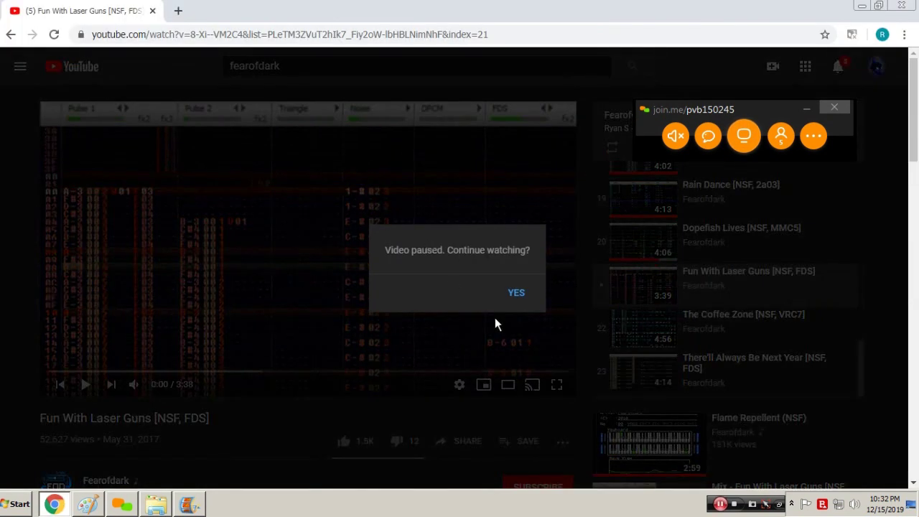
pyautogui.click(514, 295)
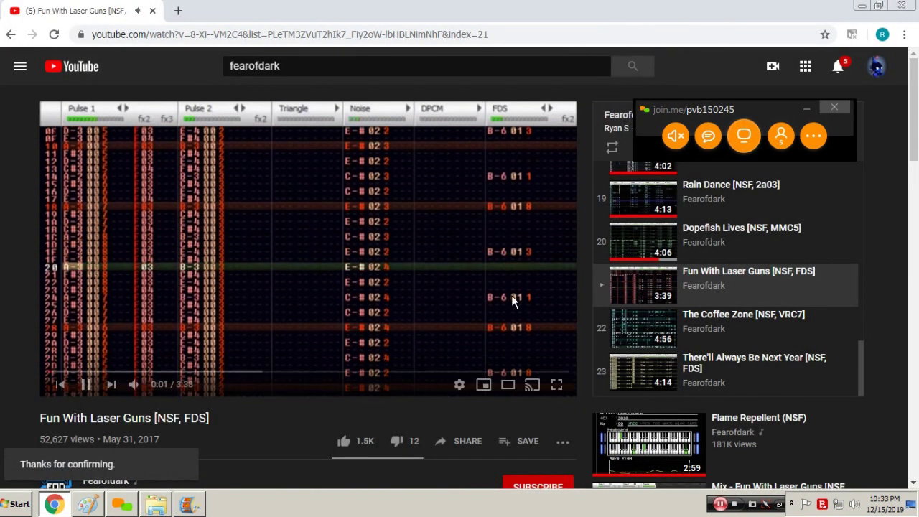
pyautogui.click(86, 505)
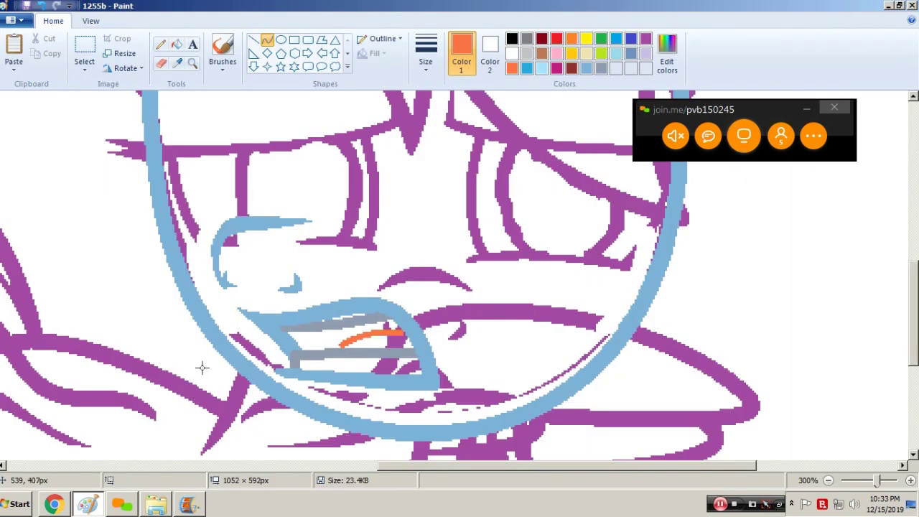
# - Set up the Curve tool in black with the second-thickest line width
pyautogui.click(192, 63)
pyautogui.rightClick(340, 189)
pyautogui.rightClick(341, 189)
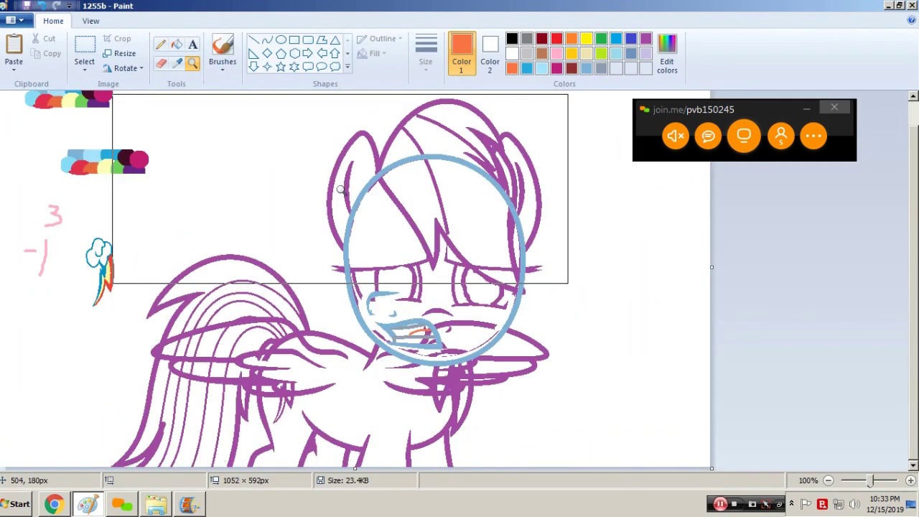
pyautogui.click(511, 38)
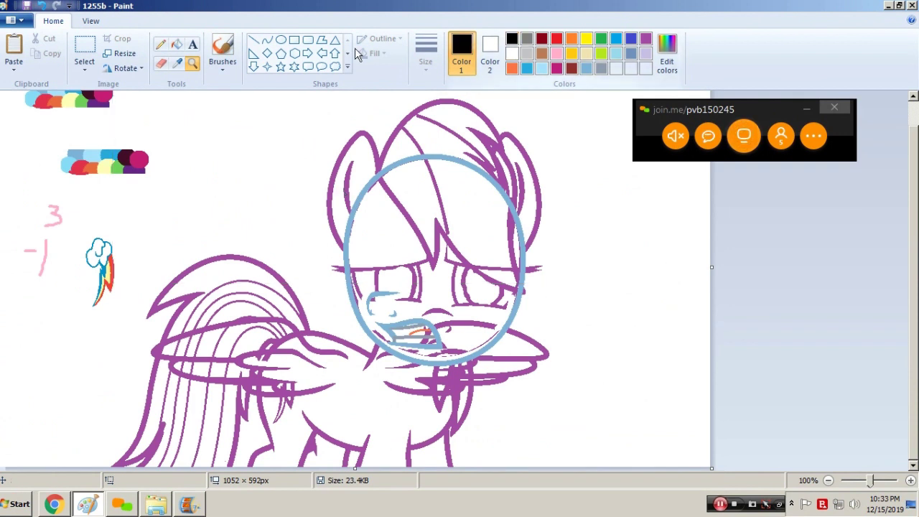
pyautogui.click(267, 40)
pyautogui.click(425, 51)
pyautogui.click(414, 142)
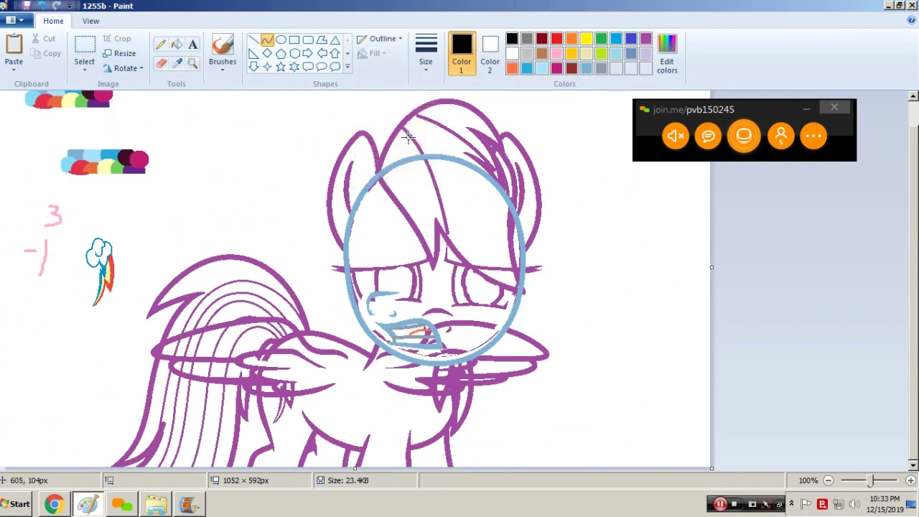
# - Switch to Movie Maker, step through the pony frames leading up to the wide-eyed pose, and return to Paint
pyautogui.click(193, 63)
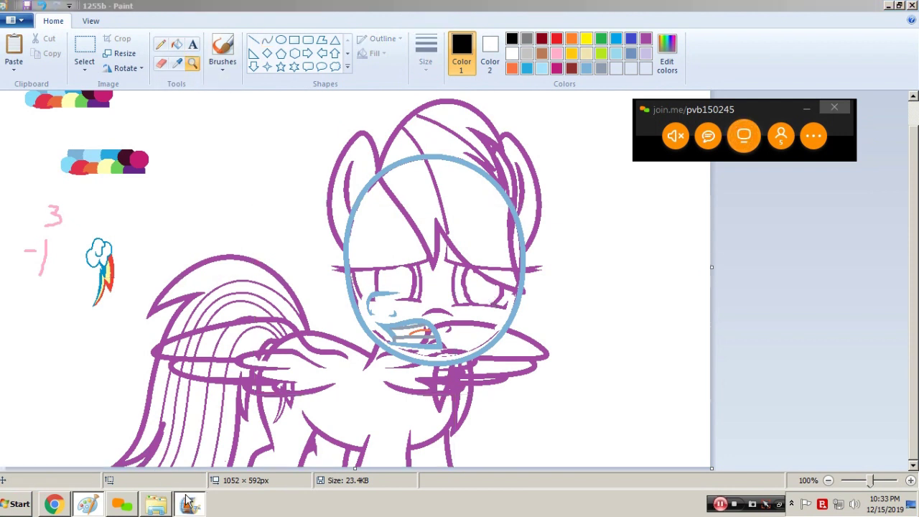
pyautogui.click(187, 494)
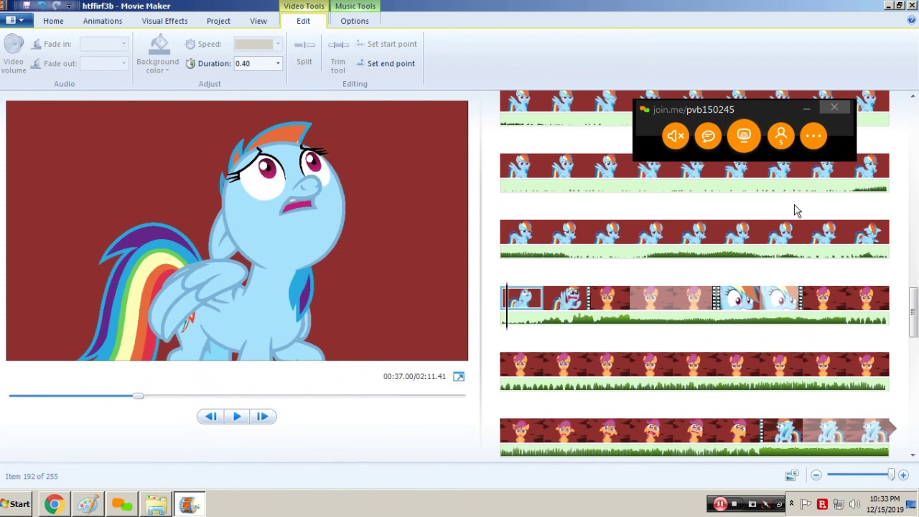
pyautogui.click(783, 236)
pyautogui.press('Right')
pyautogui.press('Right')
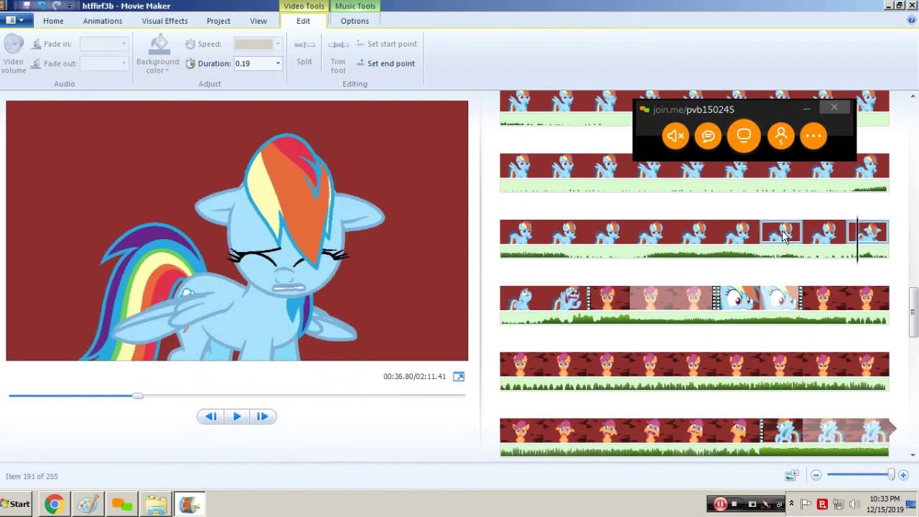
pyautogui.press('Right')
pyautogui.click(96, 506)
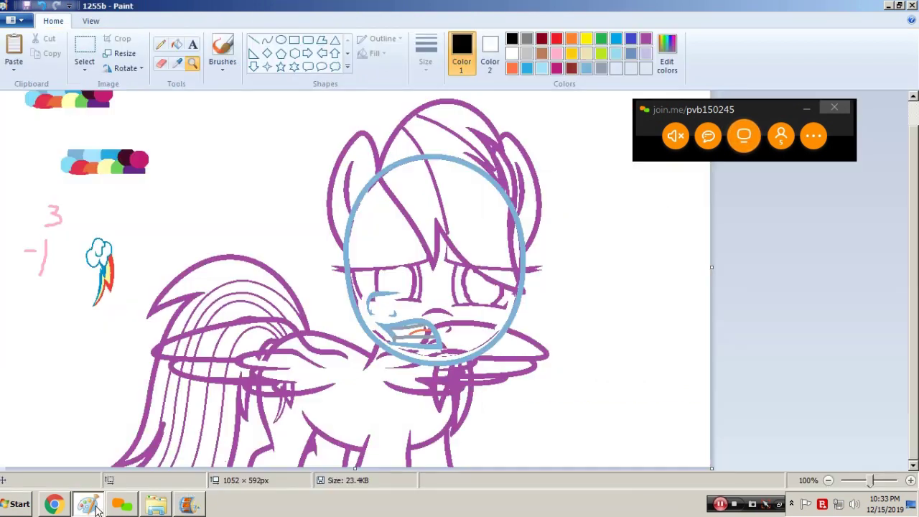
# - Select the nose and mouth with a free-form selection and move them slightly upward
pyautogui.click(503, 316)
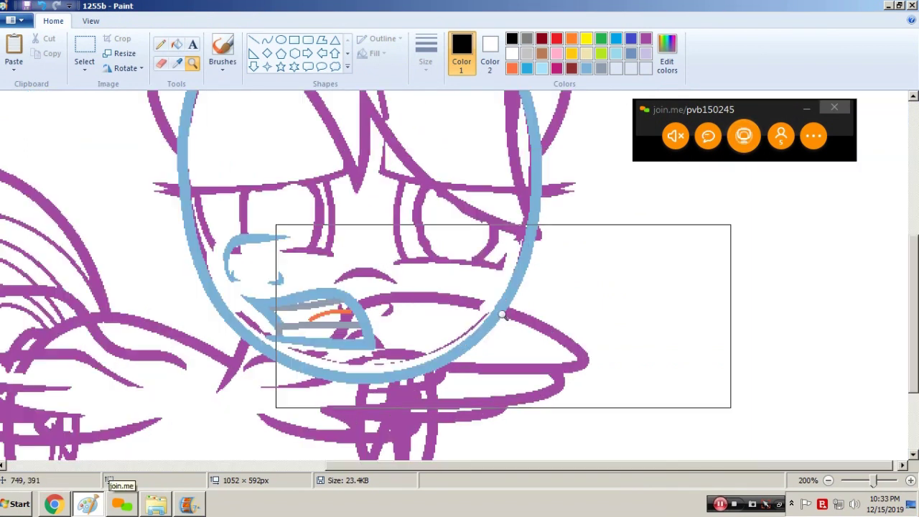
pyautogui.click(84, 66)
pyautogui.click(83, 117)
pyautogui.moveTo(220, 219)
pyautogui.mouseDown()
pyautogui.moveTo(218, 271)
pyautogui.moveTo(267, 344)
pyautogui.moveTo(382, 362)
pyautogui.moveTo(394, 328)
pyautogui.moveTo(354, 275)
pyautogui.moveTo(291, 228)
pyautogui.moveTo(237, 218)
pyautogui.mouseUp()
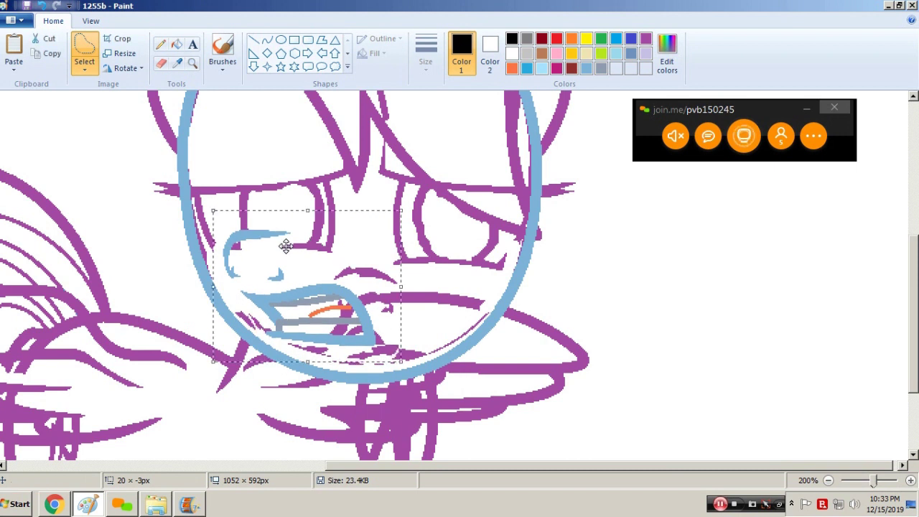
# - Draw a large black oval eye outline between the purple eyes, above the mouth, from two bent curves
pyautogui.click(267, 41)
pyautogui.click(426, 54)
pyautogui.click(414, 138)
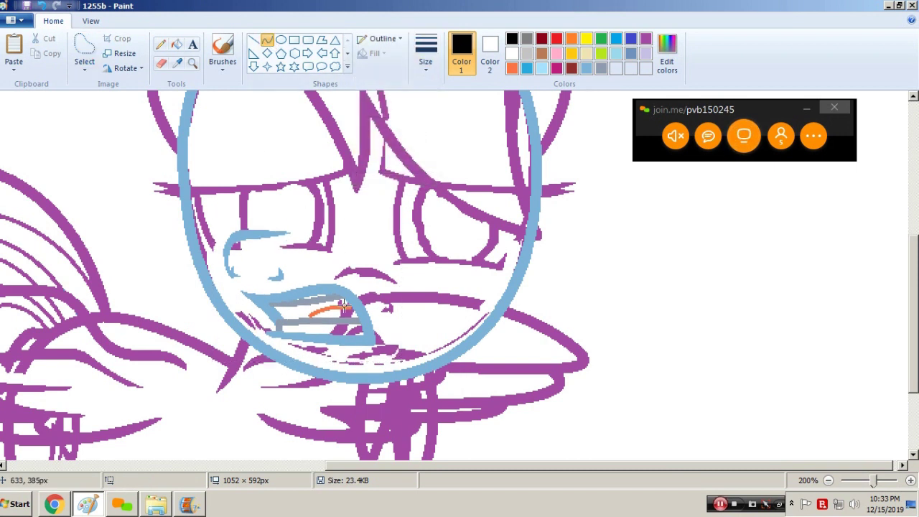
pyautogui.scroll(3, 388, 246)
pyautogui.moveTo(416, 175); pyautogui.dragTo(379, 357)
pyautogui.moveTo(391, 278)
pyautogui.mouseDown()
pyautogui.moveTo(379, 210)
pyautogui.moveTo(330, 198)
pyautogui.mouseUp()
pyautogui.moveTo(278, 357); pyautogui.dragTo(277, 351)
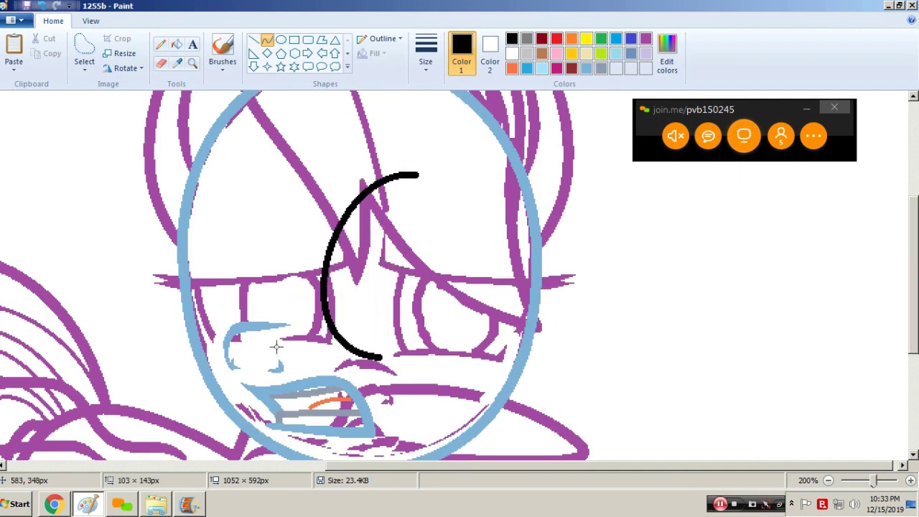
pyautogui.click(467, 291)
pyautogui.moveTo(418, 174); pyautogui.dragTo(382, 355)
pyautogui.moveTo(433, 208)
pyautogui.mouseDown()
pyautogui.moveTo(496, 177)
pyautogui.moveTo(476, 371)
pyautogui.moveTo(494, 375)
pyautogui.moveTo(442, 380)
pyautogui.mouseUp()
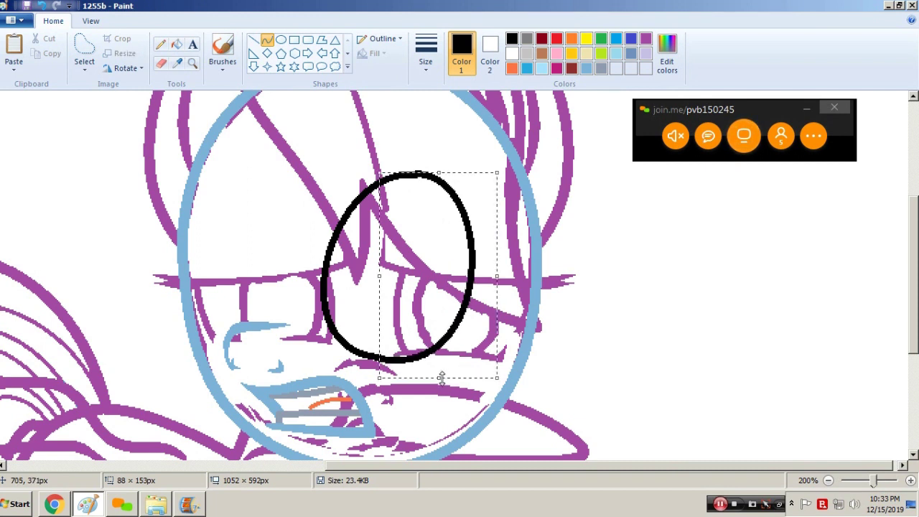
pyautogui.click(302, 228)
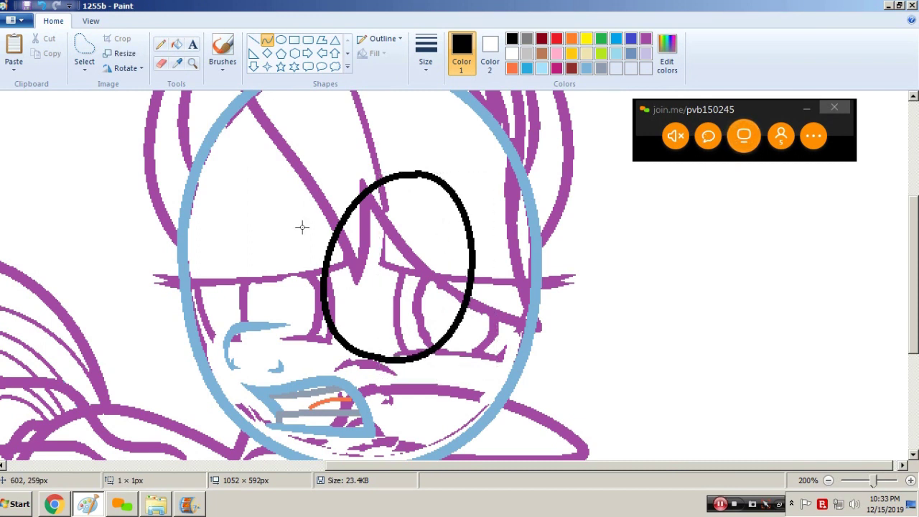
# - Draw an orange upper eyelid curve sloping across the top of the black eye oval, with a short tapered crease at its inner end
pyautogui.click(646, 38)
pyautogui.click(571, 38)
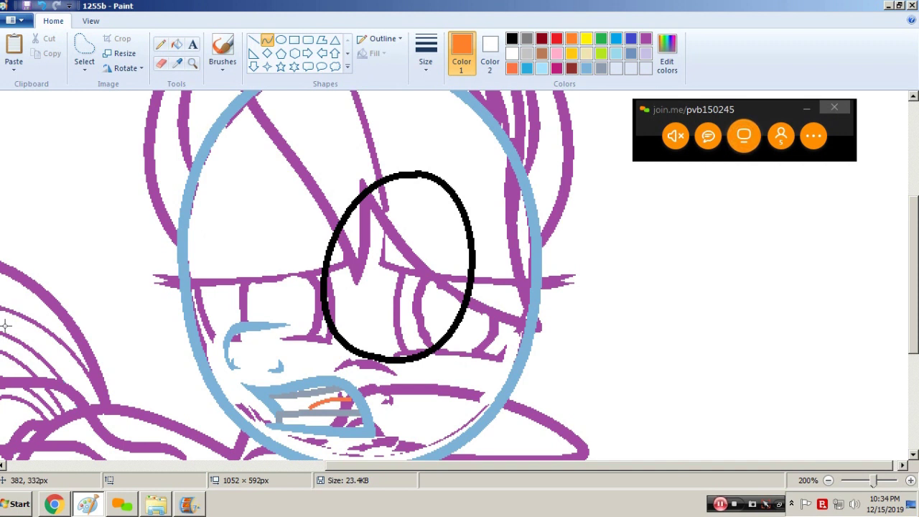
pyautogui.moveTo(346, 175); pyautogui.dragTo(480, 237)
pyautogui.moveTo(434, 212)
pyautogui.mouseDown()
pyautogui.moveTo(366, 195)
pyautogui.moveTo(344, 170)
pyautogui.moveTo(359, 143)
pyautogui.moveTo(321, 197)
pyautogui.mouseUp()
pyautogui.click(252, 40)
pyautogui.click(371, 142)
pyautogui.moveTo(352, 144); pyautogui.dragTo(358, 136)
# - Fill the part of the oval above the eyelid with white and recolour the orange eyelid black
pyautogui.click(176, 44)
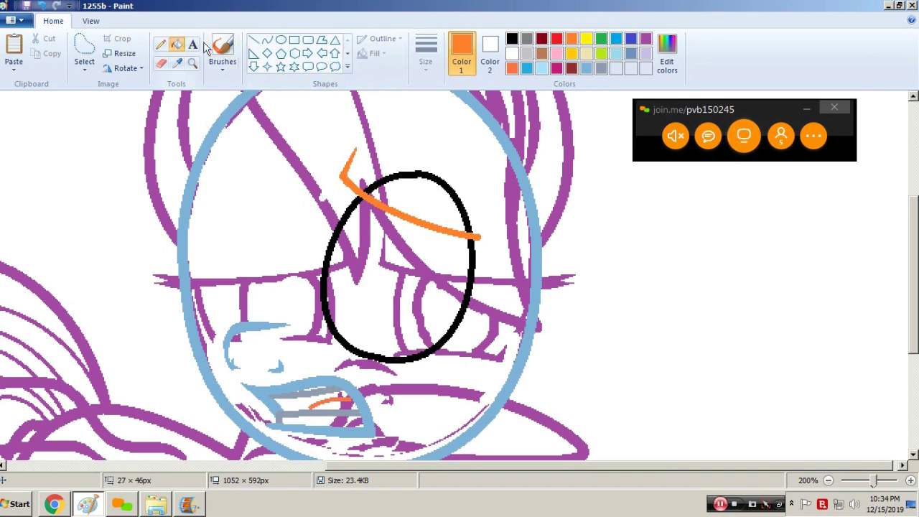
pyautogui.click(514, 38)
pyautogui.rightClick(465, 207)
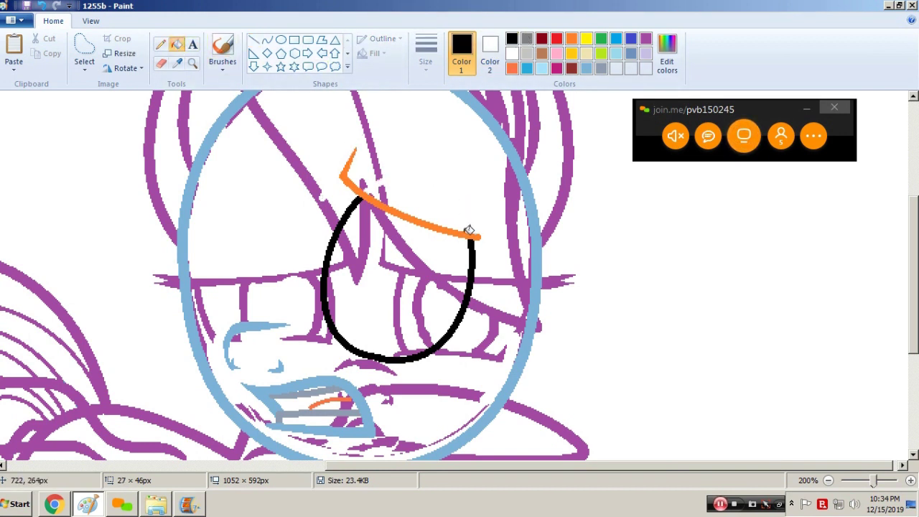
pyautogui.click(469, 229)
# - Draw a curved black upper eyelid for the smaller eye from the head outline inward, with a short tapered upward crease at its inner end
pyautogui.click(266, 40)
pyautogui.moveTo(181, 268); pyautogui.dragTo(287, 266)
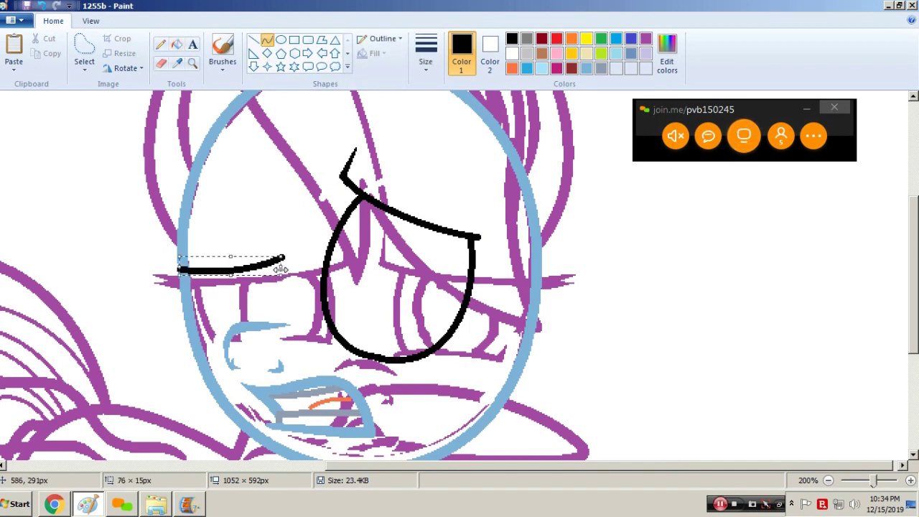
pyautogui.click(254, 40)
pyautogui.moveTo(284, 259); pyautogui.dragTo(285, 224)
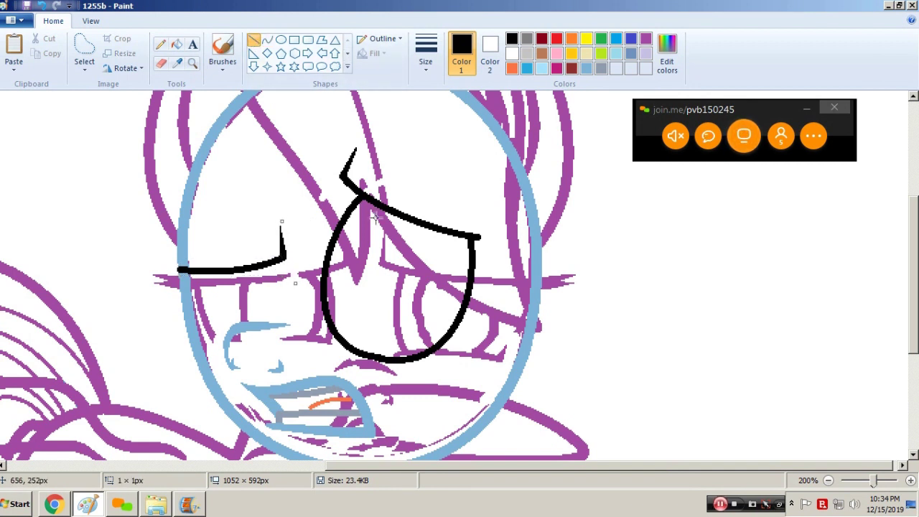
# - Draw curved black inner and outer sides for the smaller eye below its upper eyelid
pyautogui.click(192, 63)
pyautogui.click(335, 287)
pyautogui.click(267, 40)
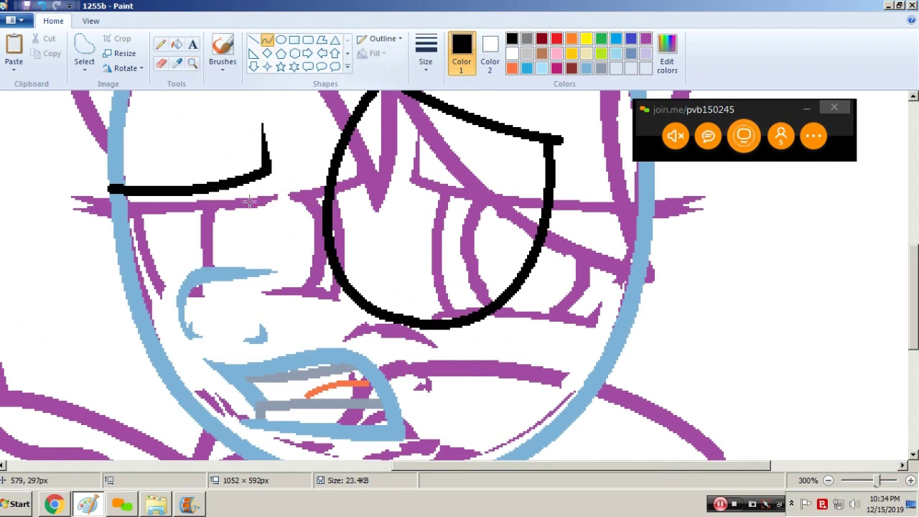
pyautogui.moveTo(260, 172)
pyautogui.mouseDown()
pyautogui.moveTo(262, 243)
pyautogui.moveTo(251, 267)
pyautogui.mouseUp()
pyautogui.moveTo(255, 189); pyautogui.dragTo(268, 212)
pyautogui.moveTo(122, 189); pyautogui.dragTo(144, 278)
pyautogui.moveTo(132, 225); pyautogui.dragTo(121, 222)
# - Sample light blue from the head outline and draw an arched lower eyelid closing the smaller eye
pyautogui.moveTo(134, 261)
pyautogui.mouseDown()
pyautogui.moveTo(128, 269)
pyautogui.moveTo(180, 276)
pyautogui.moveTo(238, 270)
pyautogui.moveTo(209, 259)
pyautogui.mouseUp()
pyautogui.click(220, 224)
pyautogui.click(177, 62)
pyautogui.click(122, 282)
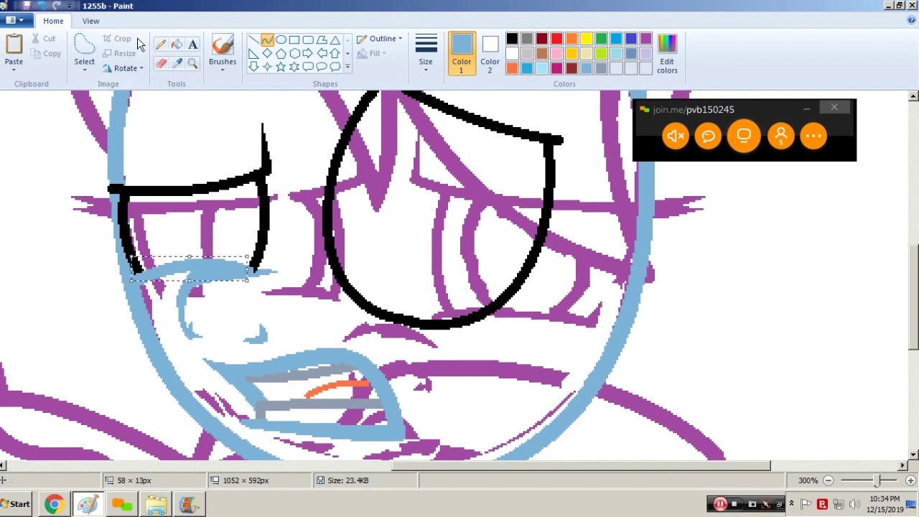
pyautogui.click(160, 44)
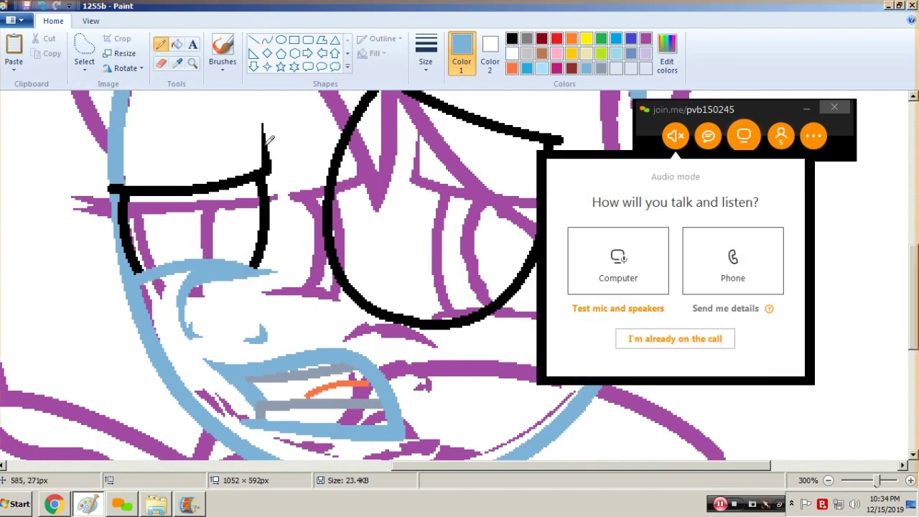
# - Draw an arched light blue lower eyelid across the bottom of the larger eye
pyautogui.click(267, 40)
pyautogui.moveTo(353, 309); pyautogui.dragTo(496, 314)
pyautogui.click(393, 299)
pyautogui.click(446, 292)
pyautogui.click(431, 239)
# - Erase the black outline below the larger eye's lower eyelid with a white curve and white fill, then dismiss the join.me audio mode popup
pyautogui.moveTo(334, 316)
pyautogui.mouseDown()
pyautogui.moveTo(528, 319)
pyautogui.moveTo(521, 323)
pyautogui.mouseUp()
pyautogui.moveTo(417, 299); pyautogui.dragTo(431, 309)
pyautogui.click(483, 314)
pyautogui.click(177, 44)
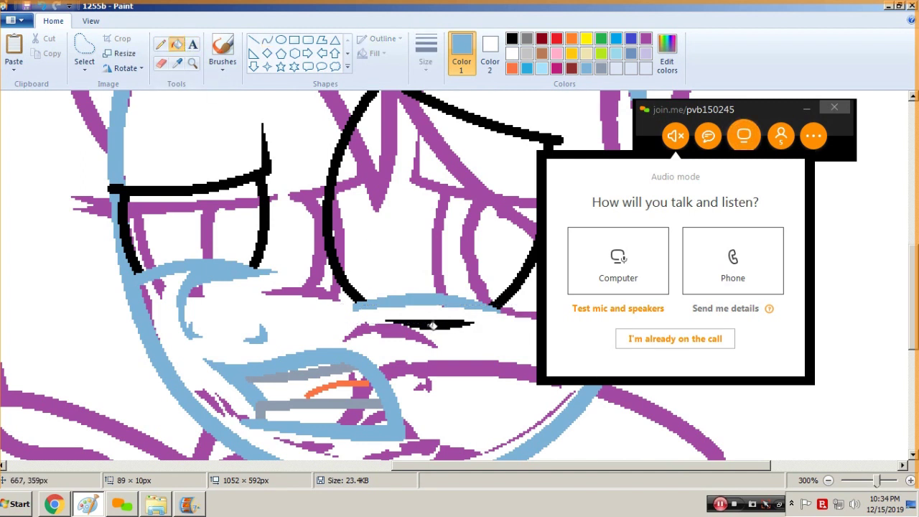
pyautogui.rightClick(433, 324)
pyautogui.click(655, 138)
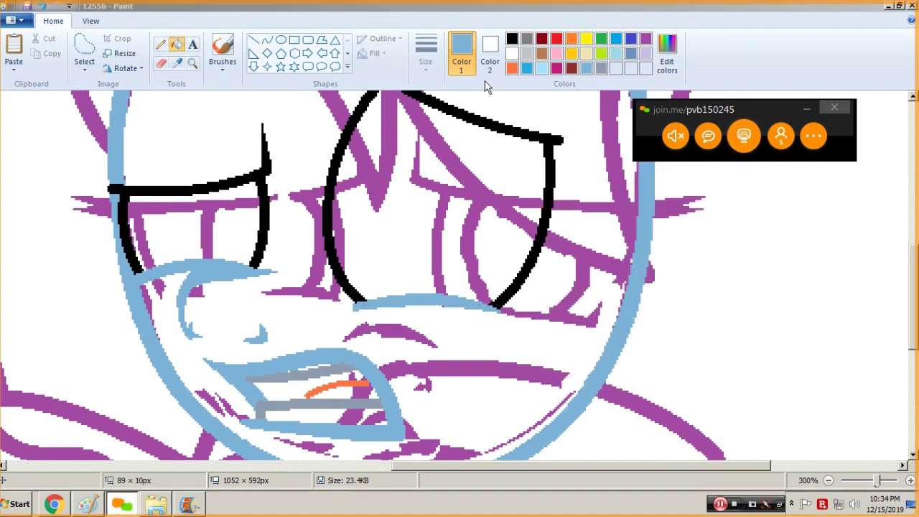
# - Review the whole pony drawing and check the join.me chat and participant list
pyautogui.click(193, 63)
pyautogui.rightClick(421, 263)
pyautogui.rightClick(421, 263)
pyautogui.click(708, 136)
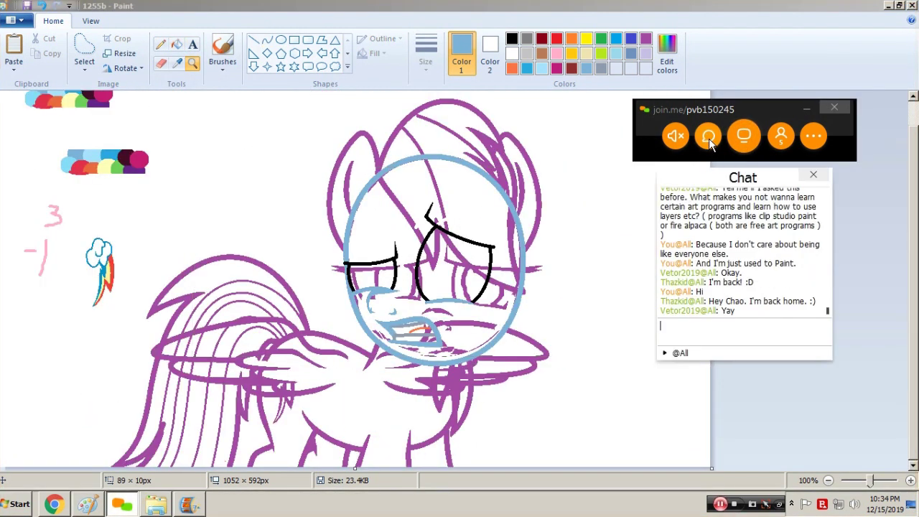
pyautogui.click(813, 175)
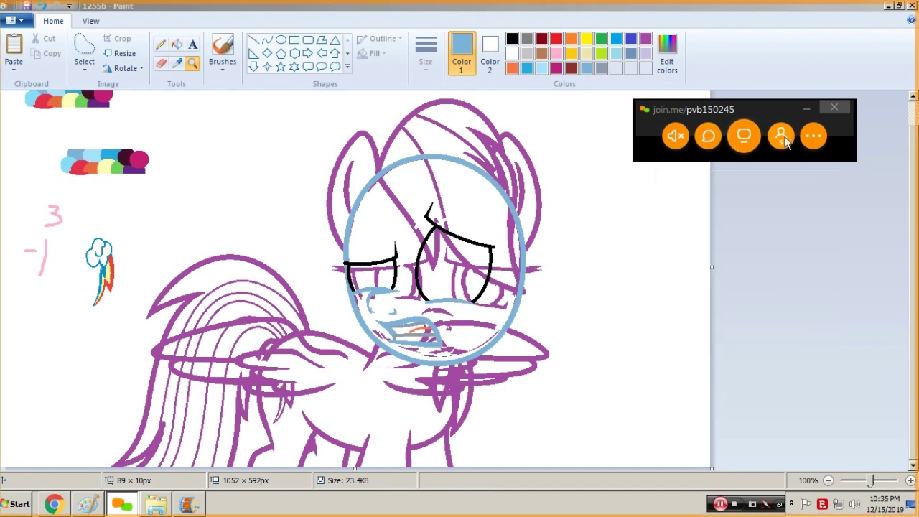
pyautogui.click(783, 136)
pyautogui.click(868, 182)
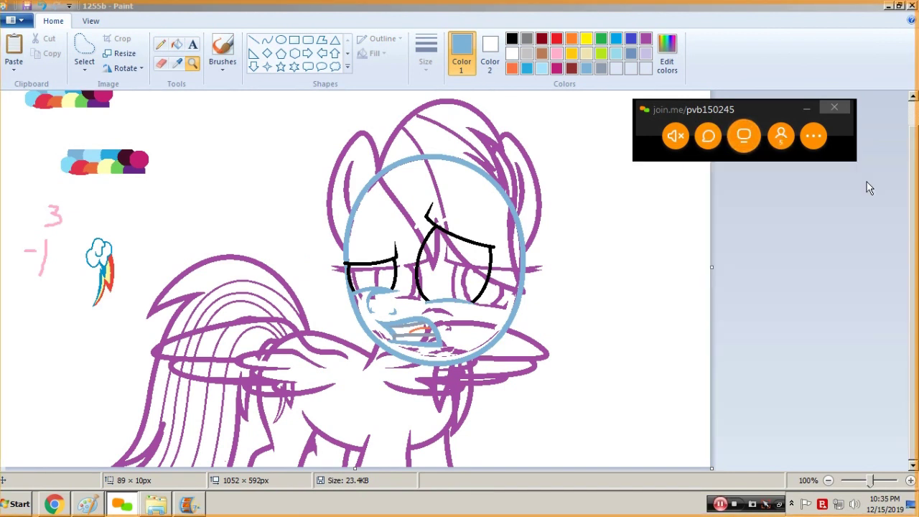
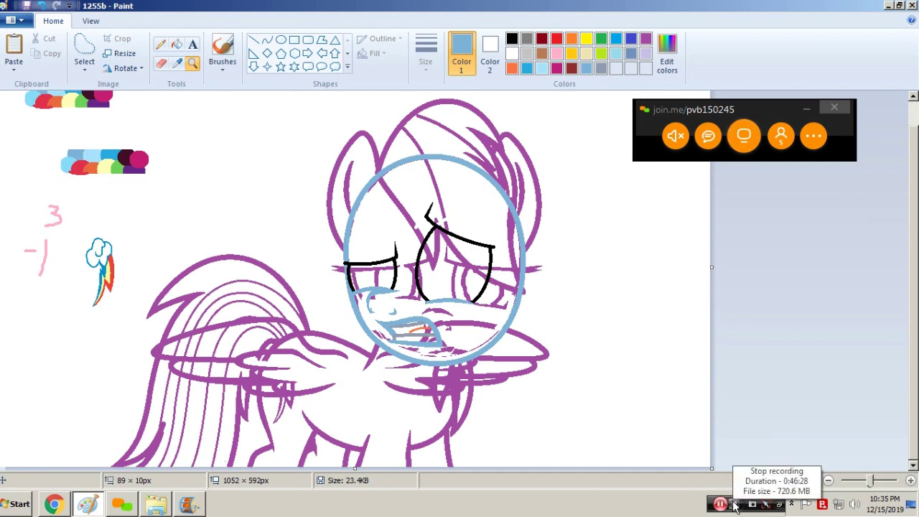
pyautogui.click(410, 421)
pyautogui.click(267, 39)
pyautogui.click(425, 51)
pyautogui.click(423, 174)
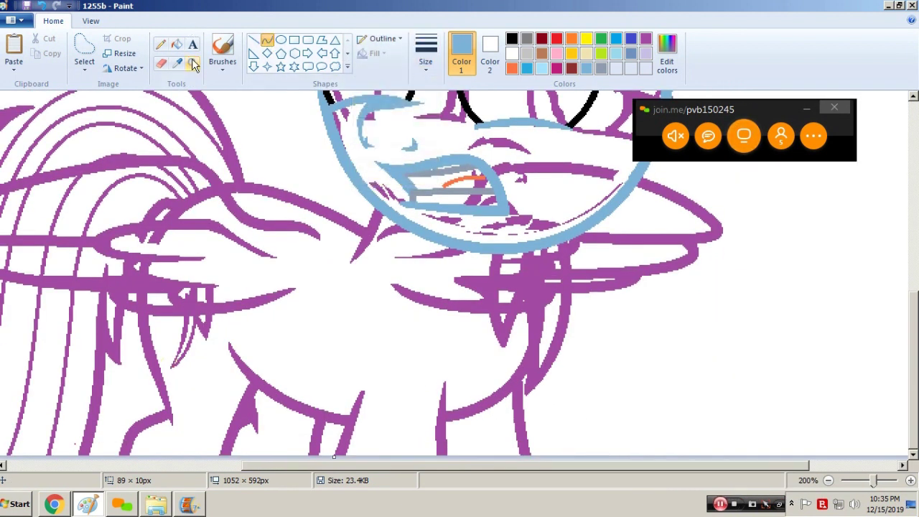
pyautogui.click(192, 63)
pyautogui.rightClick(475, 275)
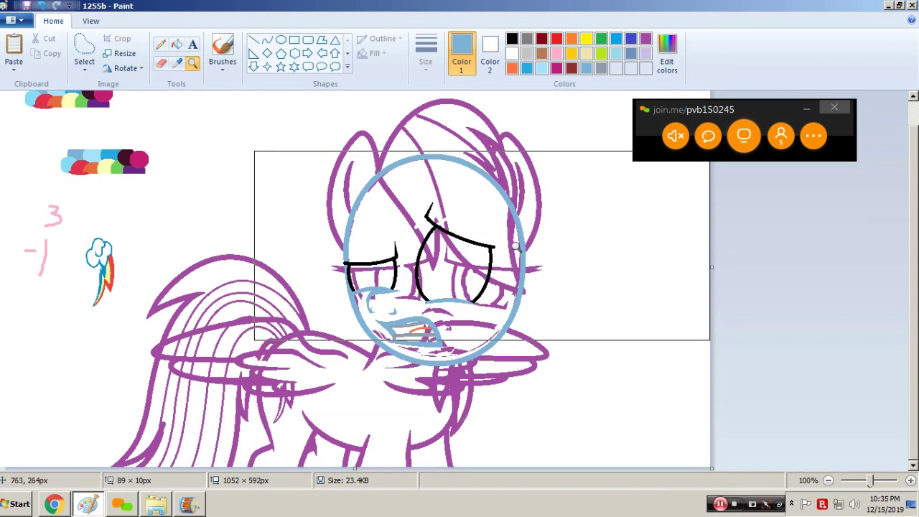
# - Set up the Curve tool in indigo with the thickest line width for work on the head
pyautogui.click(482, 248)
pyautogui.click(266, 41)
pyautogui.click(426, 49)
pyautogui.click(417, 178)
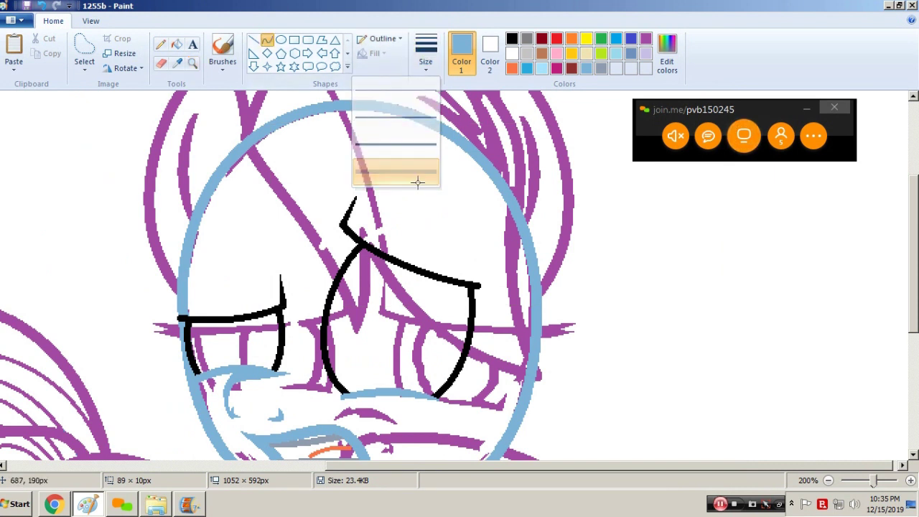
pyautogui.click(634, 40)
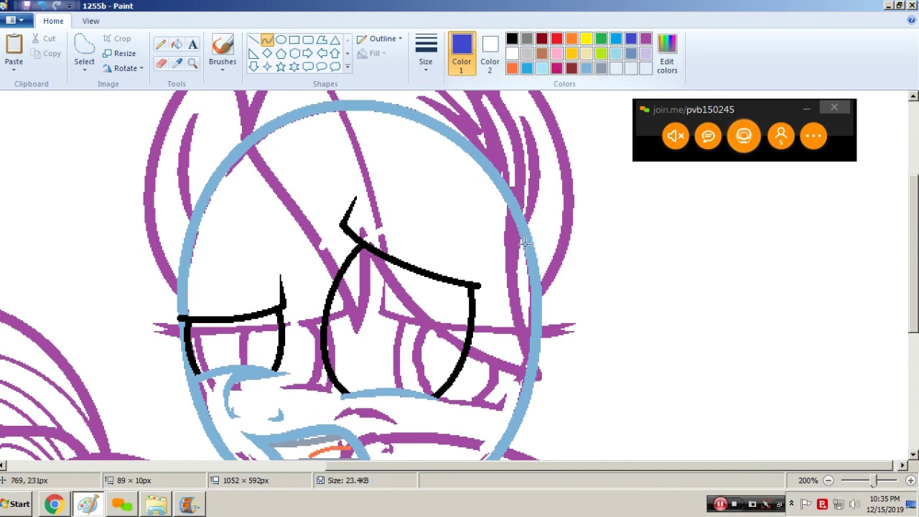
# - Draw the lowered ear's outer edge as an outward-bowed indigo curve from the side of the head, checking the pony frame in Movie Maker meanwhile
pyautogui.moveTo(514, 208); pyautogui.dragTo(608, 392)
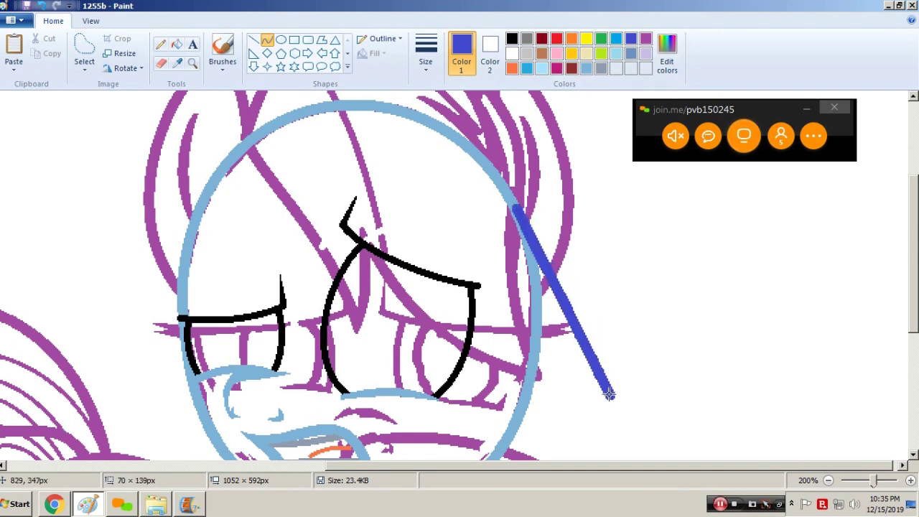
pyautogui.click(189, 503)
pyautogui.press('Left')
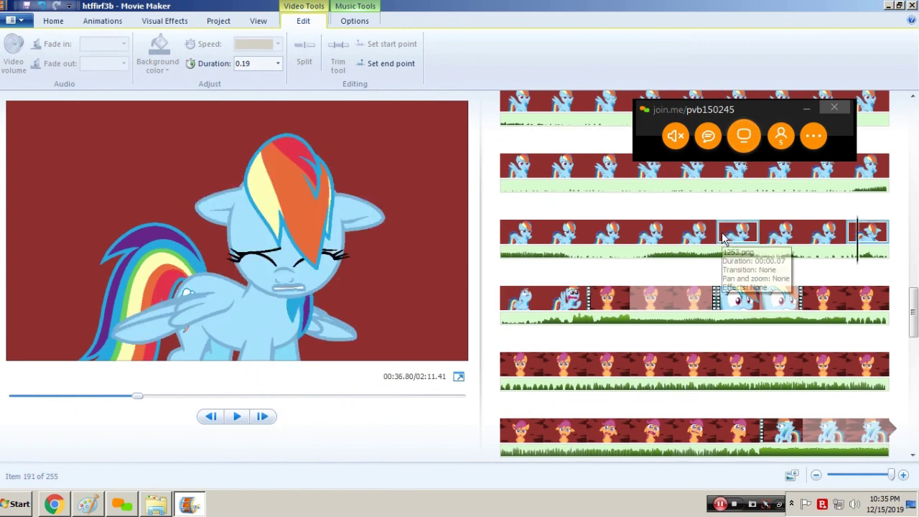
pyautogui.click(89, 505)
pyautogui.moveTo(585, 316); pyautogui.dragTo(602, 326)
pyautogui.click(601, 326)
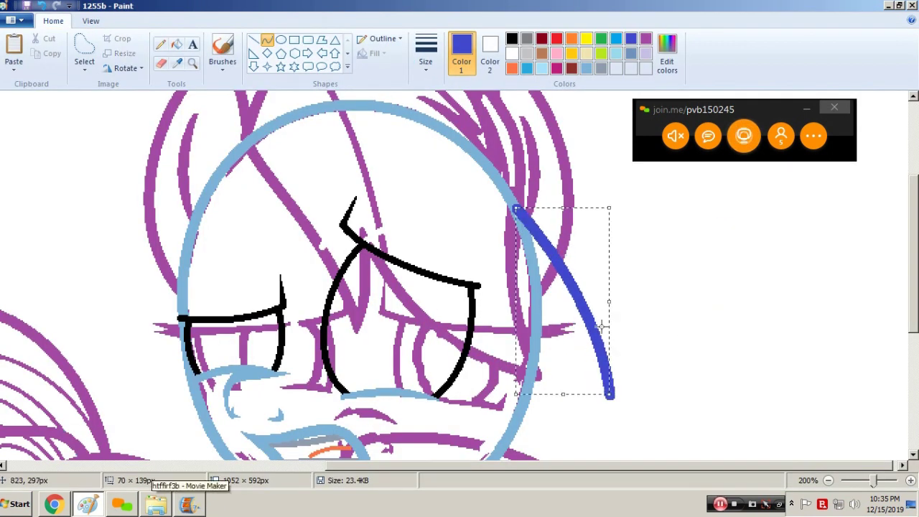
pyautogui.click(591, 394)
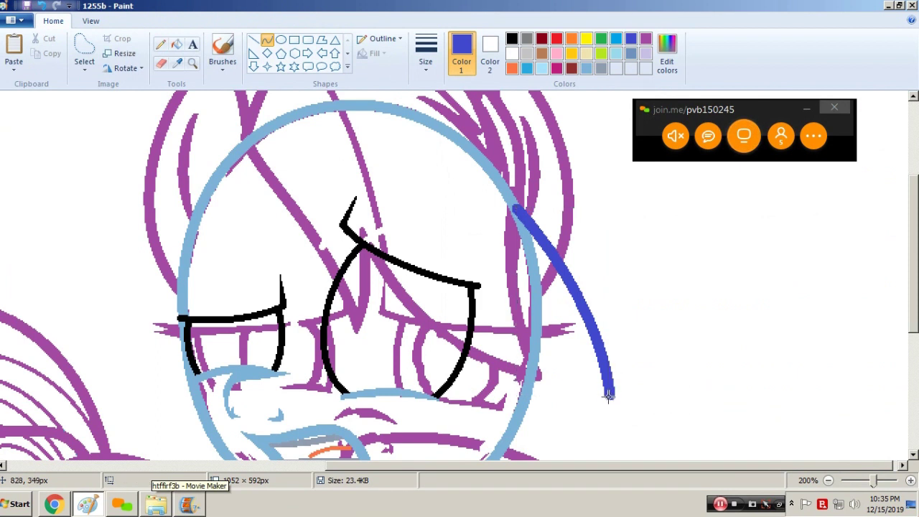
# - Close the indigo ear with a rounded lower edge back to the head and add a short inner-ear line
pyautogui.moveTo(608, 396); pyautogui.dragTo(532, 373)
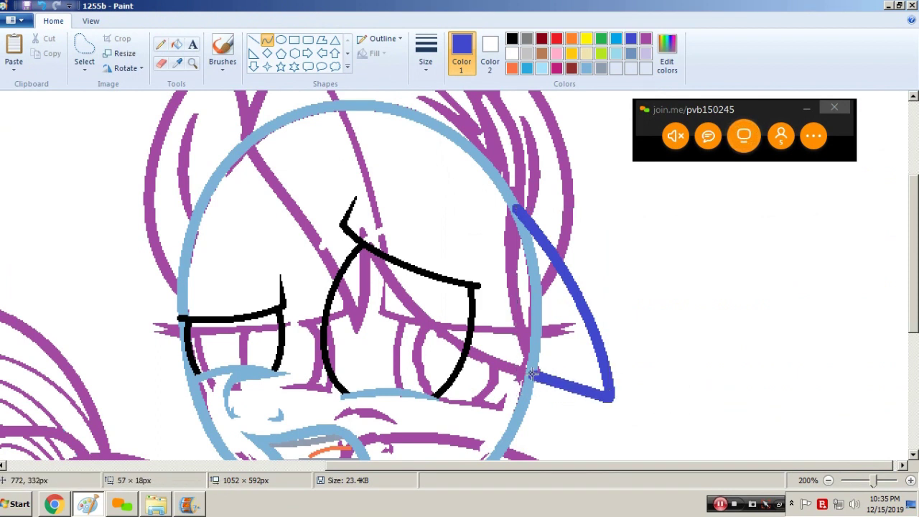
pyautogui.moveTo(610, 393); pyautogui.dragTo(551, 407)
pyautogui.click(560, 302)
pyautogui.moveTo(565, 351); pyautogui.dragTo(534, 295)
pyautogui.click(559, 332)
pyautogui.click(553, 319)
pyautogui.click(612, 287)
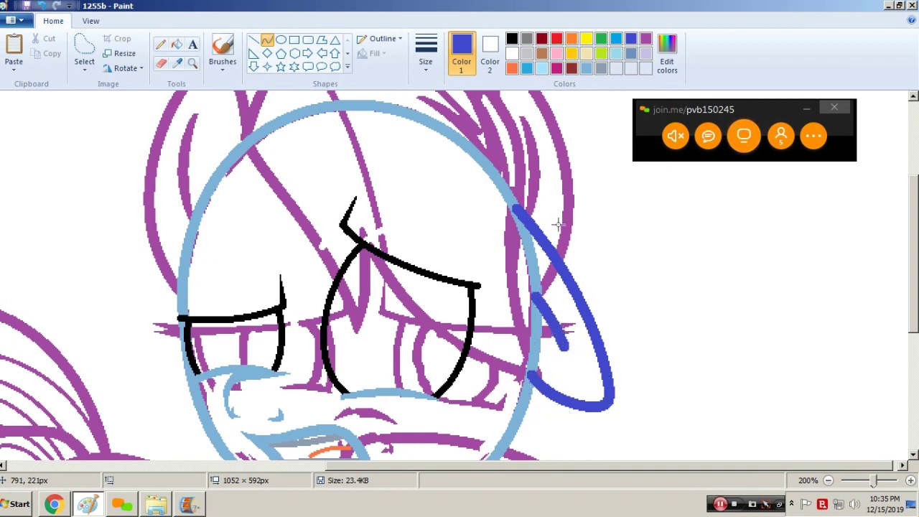
# - Trim the head outline and old ear lines within the new ear using white curves
pyautogui.moveTo(549, 282); pyautogui.dragTo(507, 216)
pyautogui.click(537, 242)
pyautogui.click(517, 225)
pyautogui.moveTo(549, 291)
pyautogui.mouseDown()
pyautogui.moveTo(515, 225)
pyautogui.moveTo(548, 296)
pyautogui.moveTo(549, 255)
pyautogui.mouseUp()
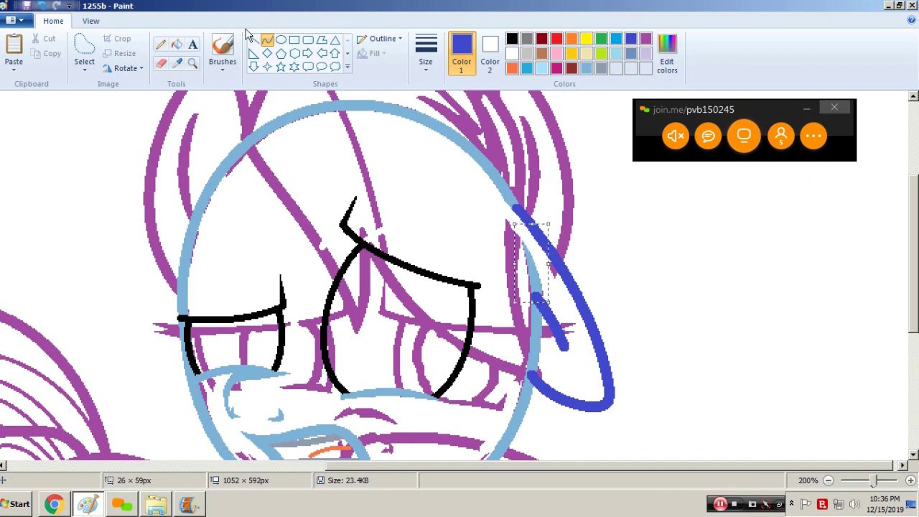
# - Recolour the indigo ear outline and inner-ear line with the head's light blue
pyautogui.click(176, 44)
pyautogui.click(176, 63)
pyautogui.click(528, 215)
pyautogui.click(528, 215)
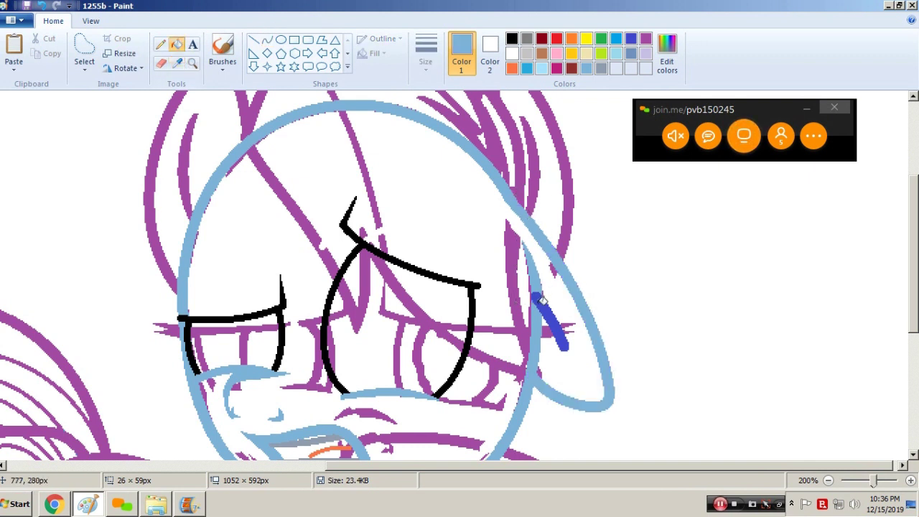
pyautogui.click(544, 302)
# - Taper the light blue inner-ear line with a white curve along its edge
pyautogui.click(266, 40)
pyautogui.moveTo(549, 292); pyautogui.dragTo(572, 369)
pyautogui.moveTo(559, 319); pyautogui.dragTo(569, 327)
pyautogui.click(564, 319)
pyautogui.click(192, 63)
pyautogui.rightClick(464, 264)
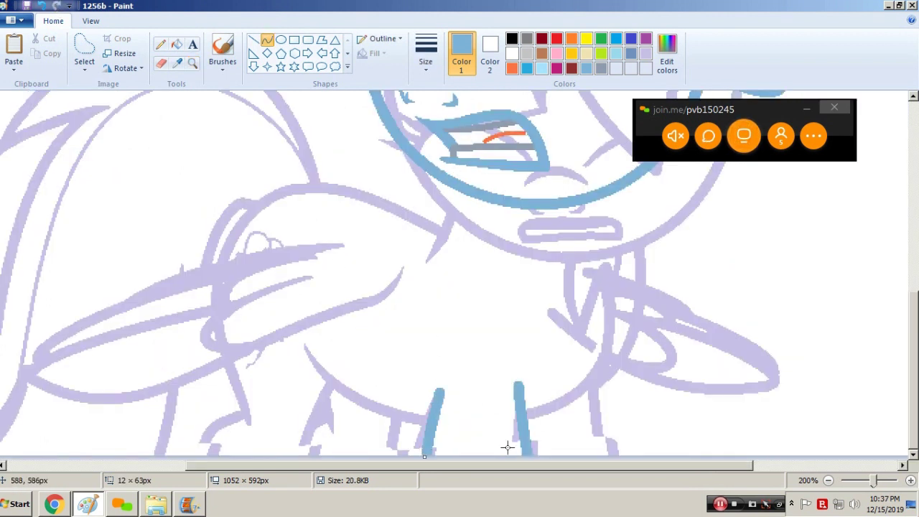
# - Taper the upper ends of the two light blue front leg lines in 1256b with white curves
pyautogui.moveTo(508, 447)
pyautogui.mouseDown()
pyautogui.moveTo(518, 365)
pyautogui.moveTo(508, 389)
pyautogui.mouseUp()
pyautogui.moveTo(415, 439); pyautogui.dragTo(448, 369)
pyautogui.moveTo(433, 401)
pyautogui.mouseDown()
pyautogui.moveTo(425, 401)
pyautogui.moveTo(435, 383)
pyautogui.moveTo(474, 410)
pyautogui.moveTo(453, 404)
pyautogui.moveTo(440, 422)
pyautogui.moveTo(451, 397)
pyautogui.mouseUp()
pyautogui.click(403, 409)
# - Draw light blue chest and belly curves on both sides of the front leg lines, and taper the belly curve's upper end with white
pyautogui.moveTo(605, 281); pyautogui.dragTo(520, 425)
pyautogui.moveTo(553, 391)
pyautogui.mouseDown()
pyautogui.moveTo(596, 337)
pyautogui.moveTo(622, 351)
pyautogui.moveTo(615, 409)
pyautogui.moveTo(585, 431)
pyautogui.mouseUp()
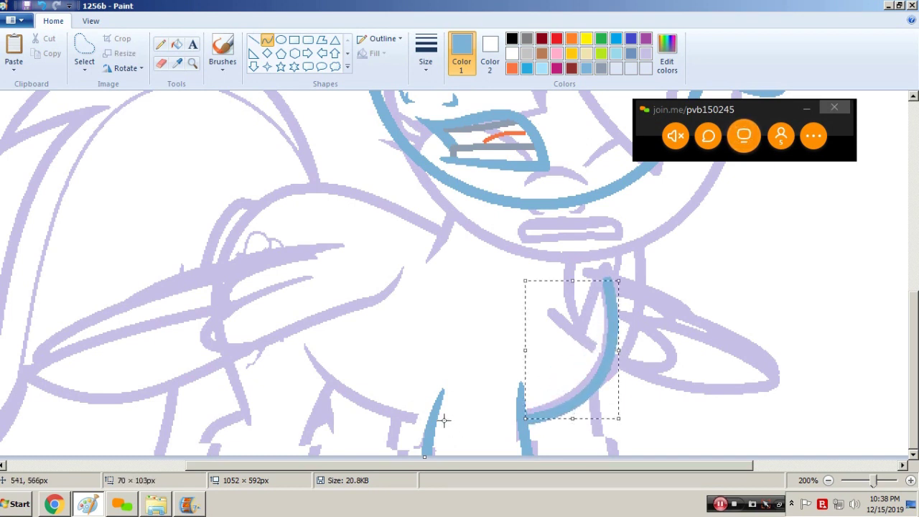
pyautogui.moveTo(427, 424); pyautogui.dragTo(305, 342)
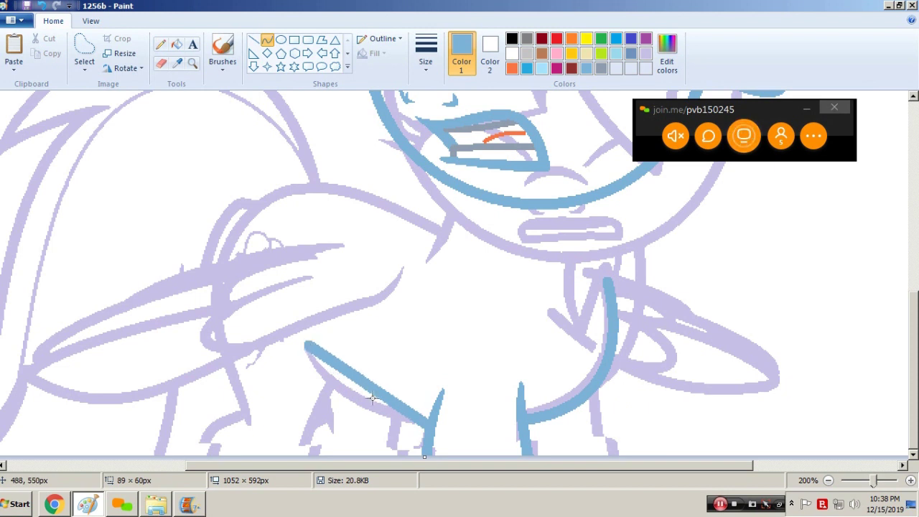
pyautogui.moveTo(369, 385)
pyautogui.mouseDown()
pyautogui.moveTo(384, 415)
pyautogui.moveTo(326, 394)
pyautogui.mouseUp()
pyautogui.click(317, 329)
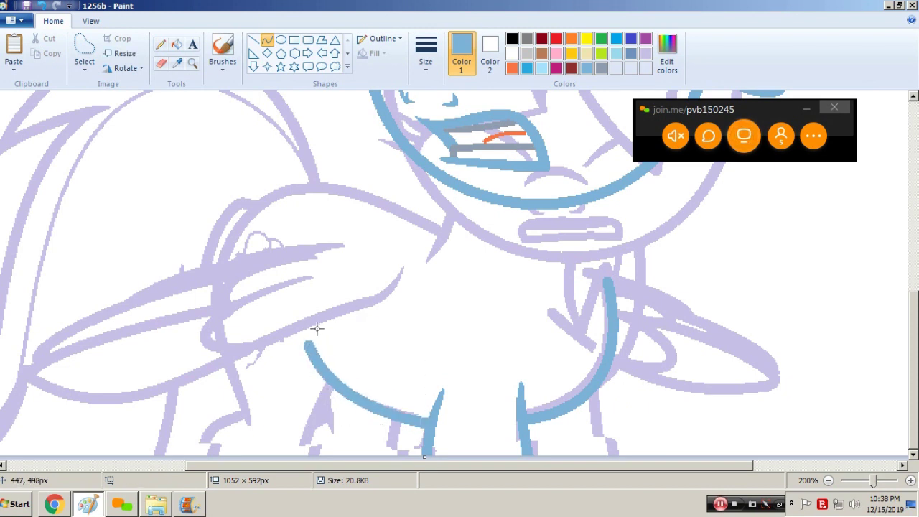
pyautogui.moveTo(308, 332); pyautogui.dragTo(423, 412)
pyautogui.moveTo(339, 362); pyautogui.dragTo(341, 394)
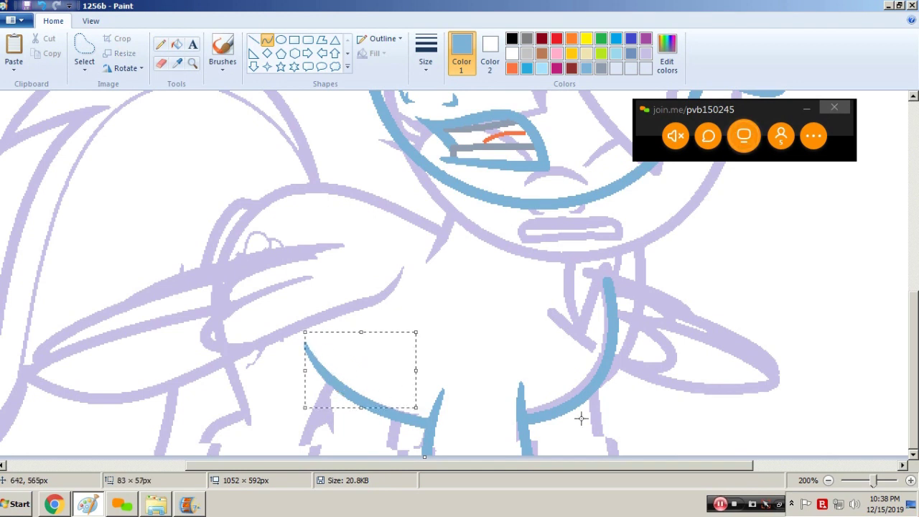
# - Switch to Movie Maker, show the frame of the wide-eyed pony looking up, and return to Paint
pyautogui.click(190, 504)
pyautogui.click(521, 298)
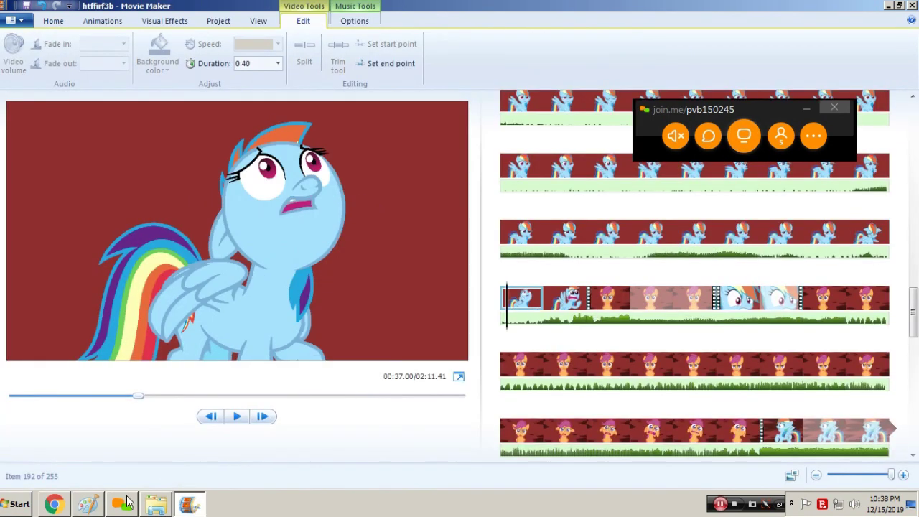
pyautogui.click(96, 507)
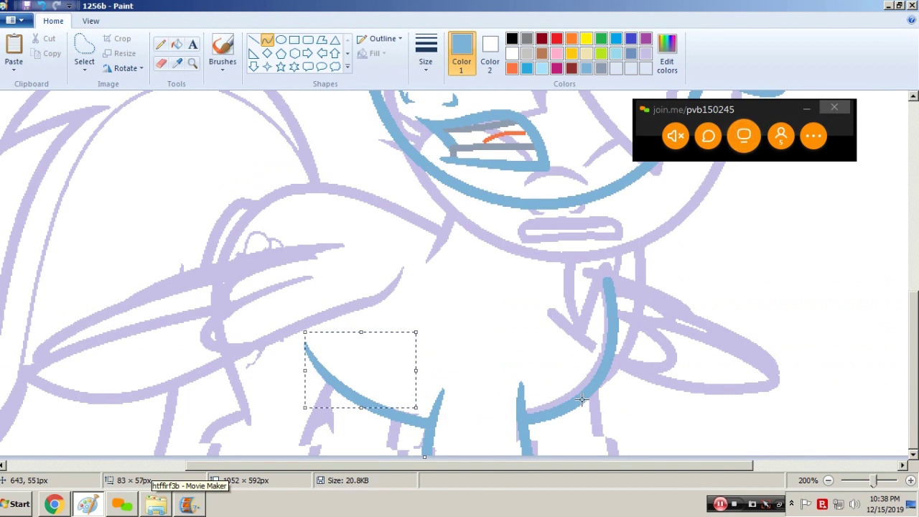
# - Draw the light blue outer line of the leg below the chest curve, and thicken that leg's inner line with a second curve
pyautogui.moveTo(592, 390); pyautogui.dragTo(625, 453)
pyautogui.moveTo(610, 406); pyautogui.dragTo(632, 465)
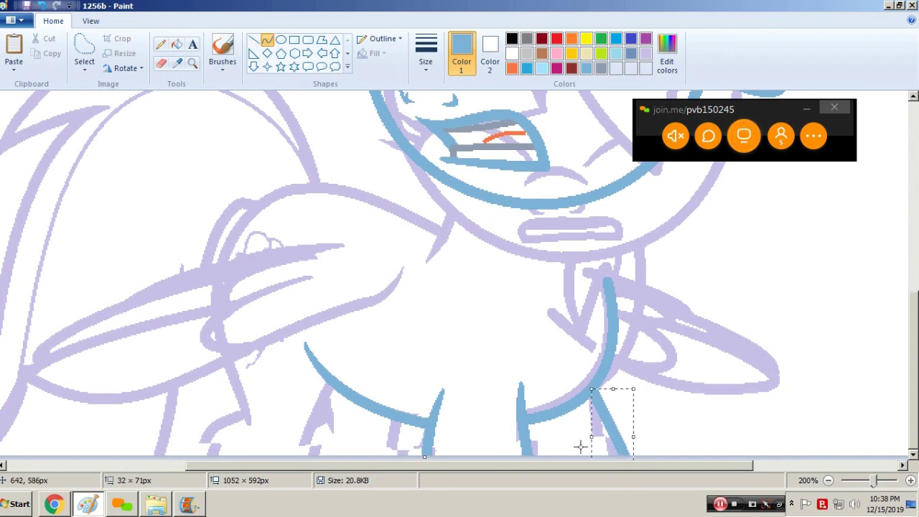
pyautogui.moveTo(526, 419); pyautogui.dragTo(540, 477)
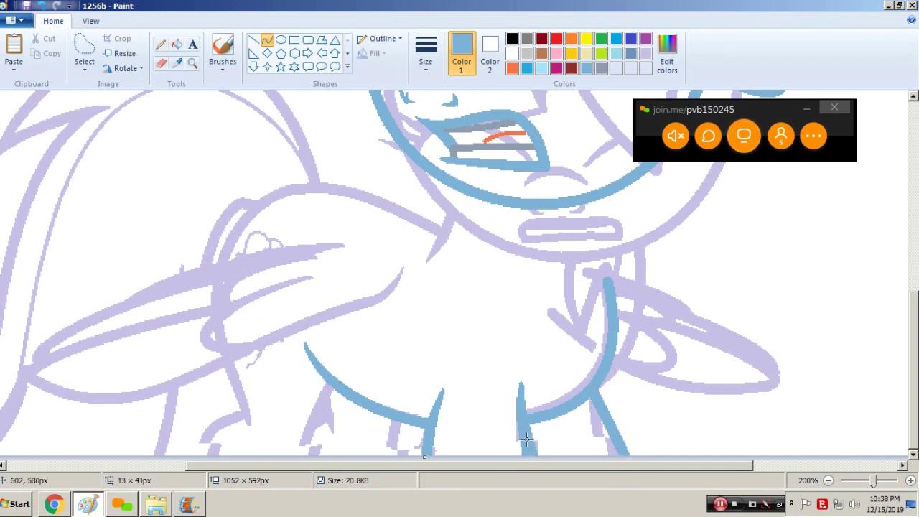
pyautogui.click(528, 447)
pyautogui.click(511, 361)
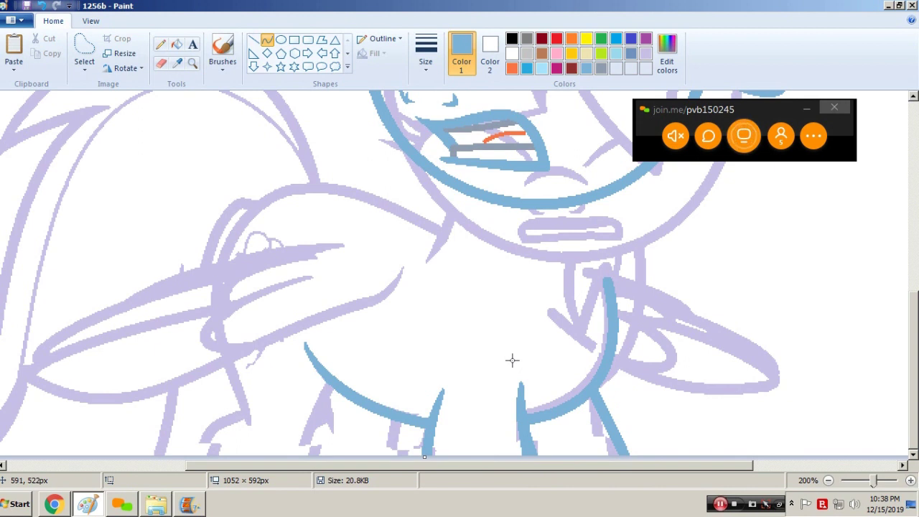
# - Draw the two light blue lines of the other front leg down from the belly curve to the canvas edge
pyautogui.moveTo(396, 417); pyautogui.dragTo(401, 470)
pyautogui.click(396, 440)
pyautogui.moveTo(318, 438); pyautogui.dragTo(306, 465)
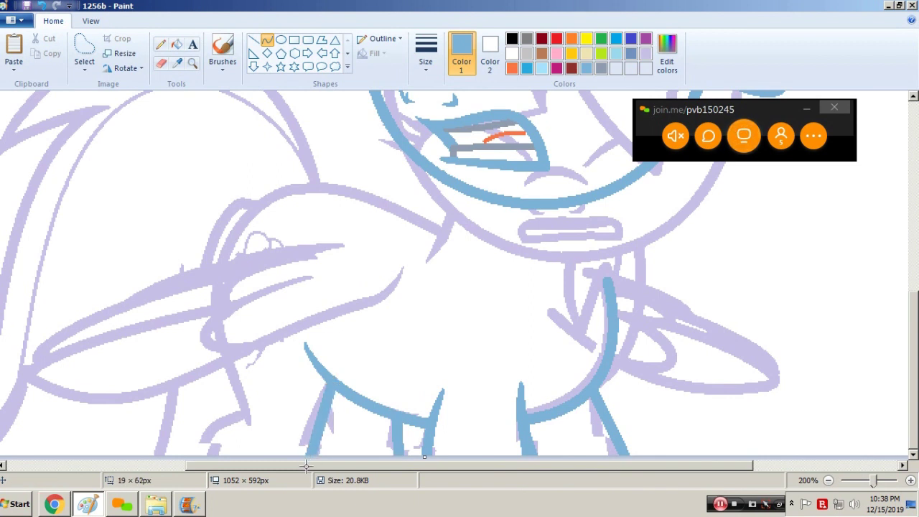
pyautogui.click(324, 401)
pyautogui.click(312, 426)
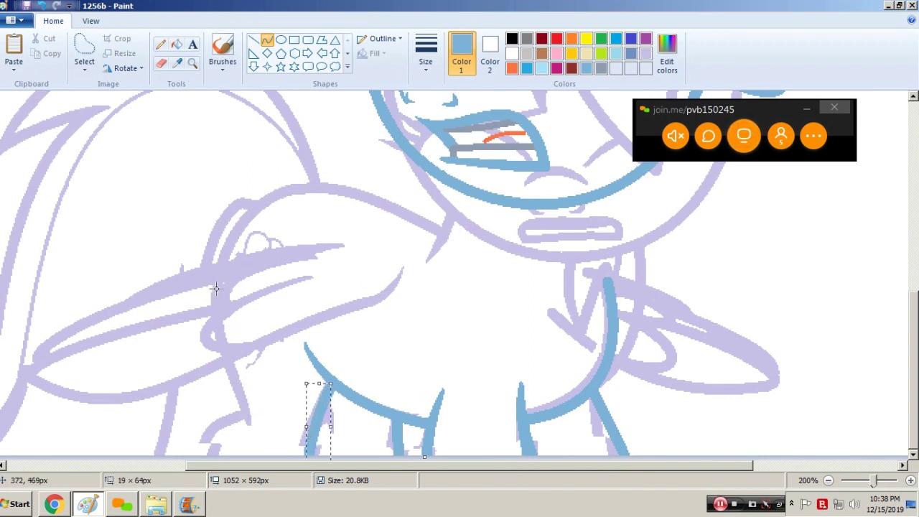
# - Trace the hind leg in light blue with a curve down the haunch and a bent curve for the hock
pyautogui.moveTo(216, 288); pyautogui.dragTo(259, 423)
pyautogui.moveTo(218, 336); pyautogui.dragTo(259, 440)
pyautogui.click(245, 379)
pyautogui.click(304, 371)
pyautogui.moveTo(255, 403); pyautogui.dragTo(259, 401)
pyautogui.click(232, 416)
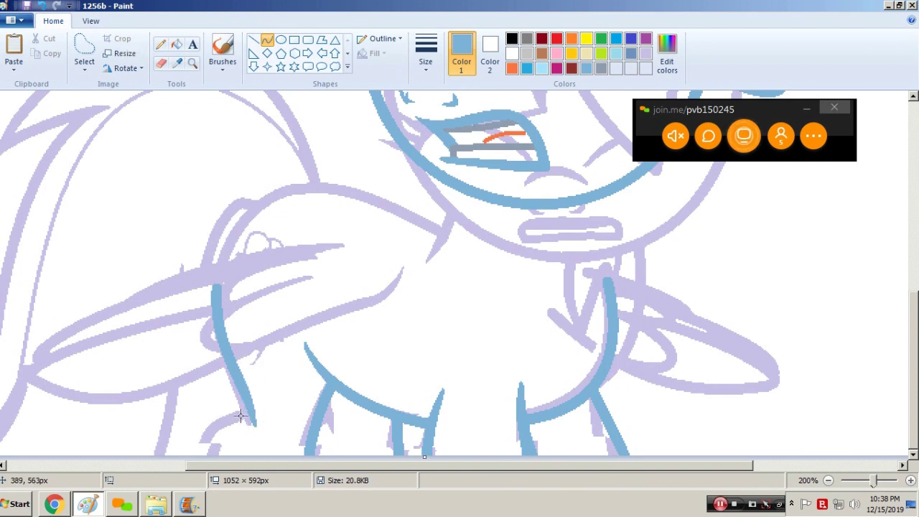
pyautogui.moveTo(246, 412); pyautogui.dragTo(206, 463)
pyautogui.moveTo(226, 429); pyautogui.dragTo(215, 424)
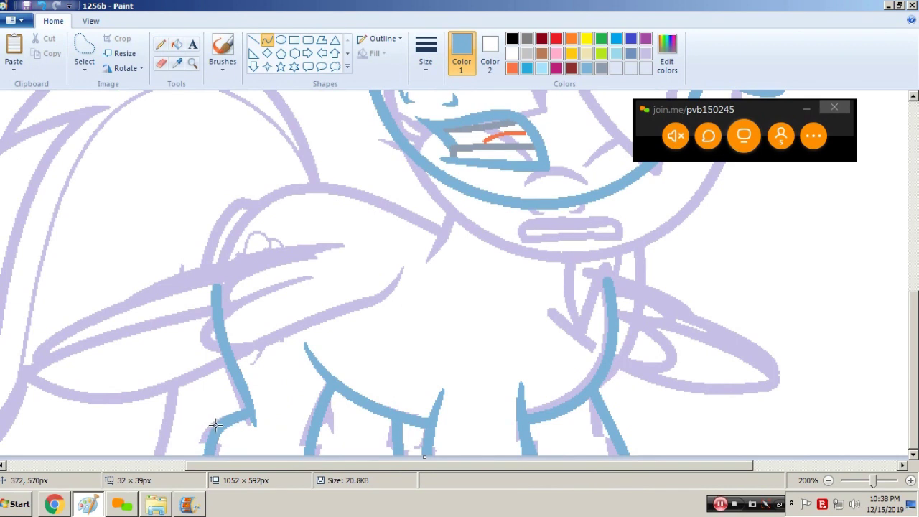
# - Draw a light blue curve over the rump from the haunch, and continue it along the back to the neck
pyautogui.scroll(3, 316, 382)
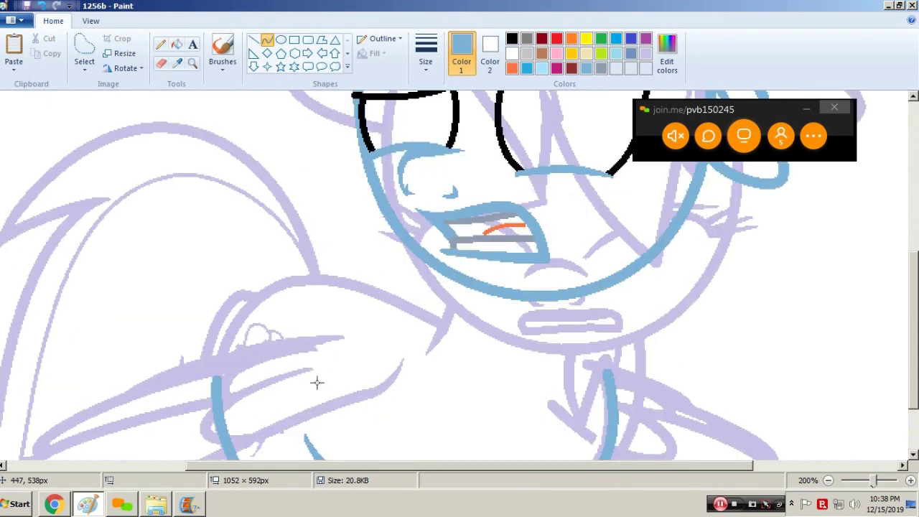
pyautogui.moveTo(215, 380)
pyautogui.mouseDown()
pyautogui.moveTo(322, 293)
pyautogui.moveTo(370, 289)
pyautogui.mouseUp()
pyautogui.moveTo(237, 330)
pyautogui.mouseDown()
pyautogui.moveTo(219, 311)
pyautogui.moveTo(280, 245)
pyautogui.mouseUp()
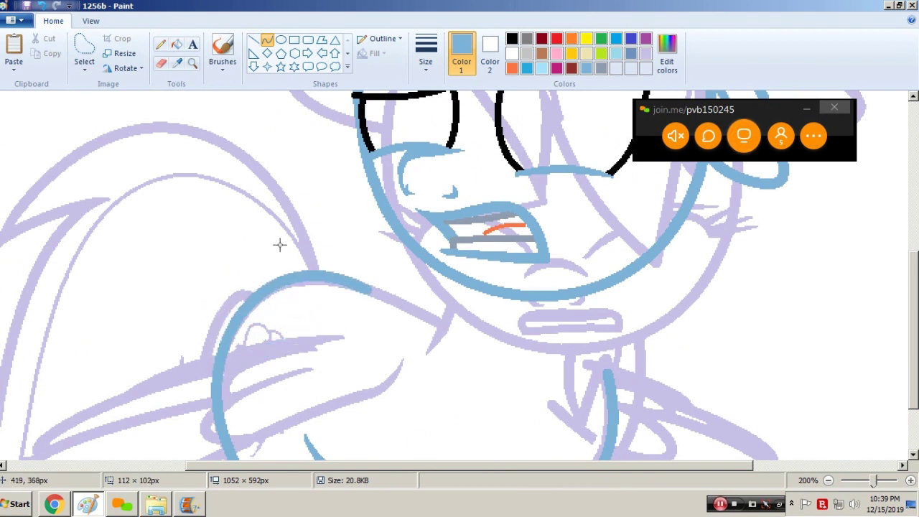
pyautogui.click(407, 259)
pyautogui.moveTo(365, 289); pyautogui.dragTo(440, 322)
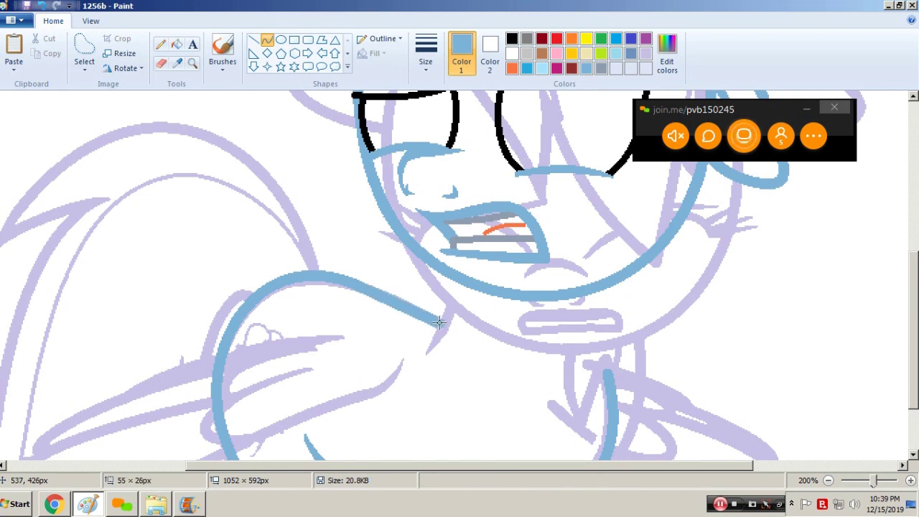
pyautogui.click(404, 307)
pyautogui.click(472, 324)
# - Draw the light blue back-of-neck line down from the head past the back line, and taper its lower end
pyautogui.moveTo(444, 270)
pyautogui.mouseDown()
pyautogui.moveTo(431, 354)
pyautogui.moveTo(445, 292)
pyautogui.moveTo(443, 306)
pyautogui.mouseUp()
pyautogui.click(443, 312)
pyautogui.click(474, 306)
pyautogui.moveTo(458, 289); pyautogui.dragTo(425, 368)
pyautogui.moveTo(442, 327)
pyautogui.mouseDown()
pyautogui.moveTo(456, 309)
pyautogui.moveTo(438, 345)
pyautogui.mouseUp()
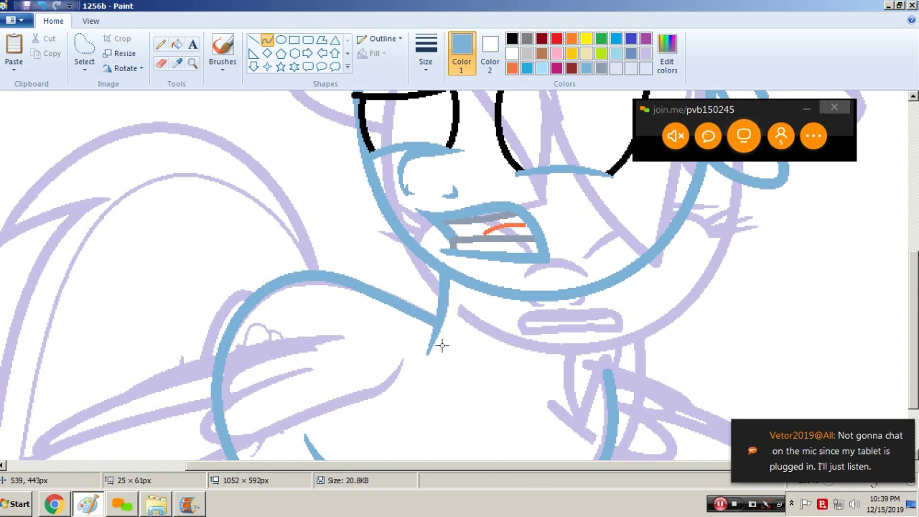
pyautogui.click(439, 345)
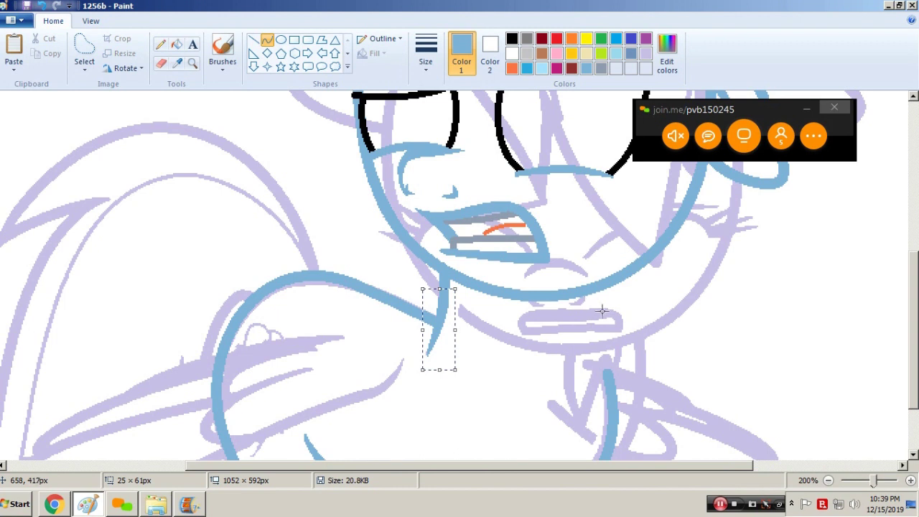
# - Save the drawing under the new file name 1258
pyautogui.click(192, 63)
pyautogui.rightClick(357, 222)
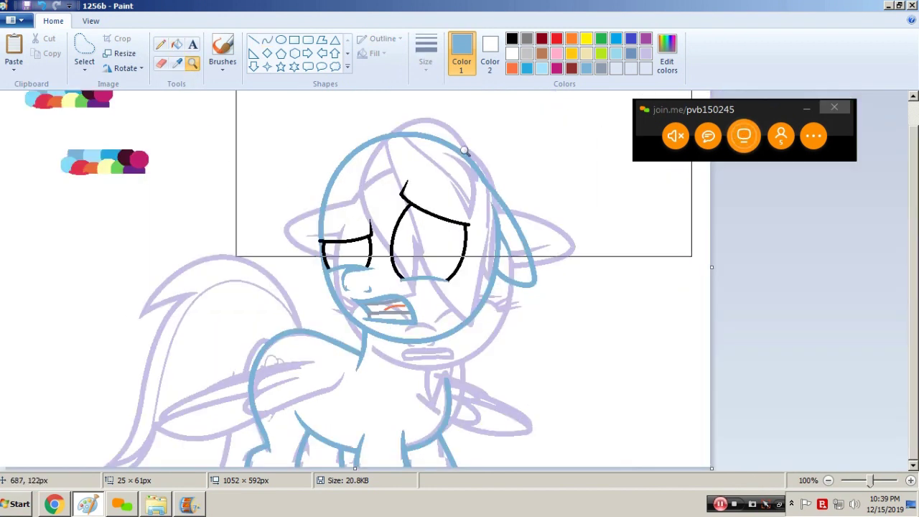
pyautogui.click(267, 40)
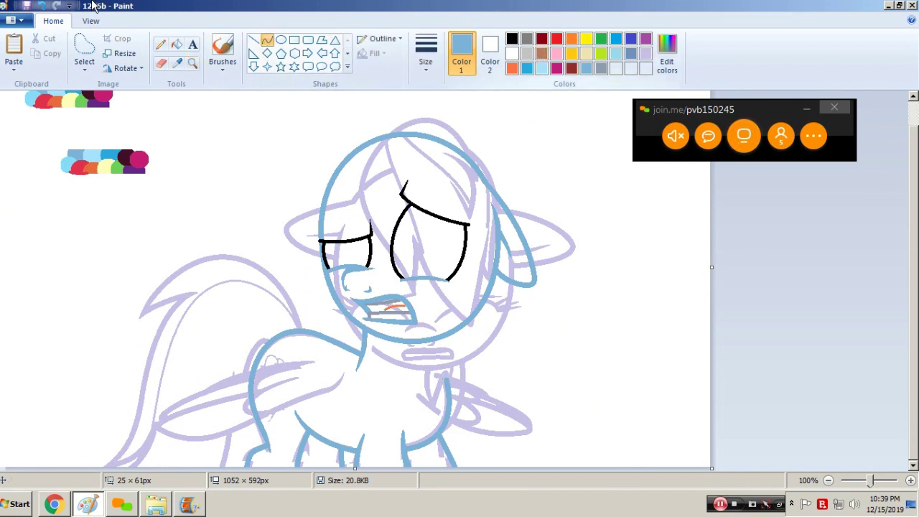
pyautogui.press('F12')
pyautogui.write('1256')
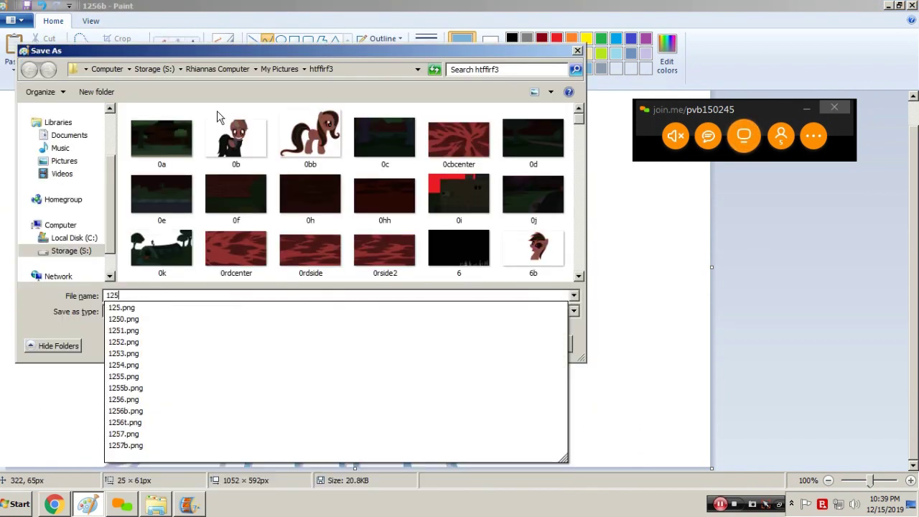
pyautogui.press('Return')
pyautogui.press('Return')
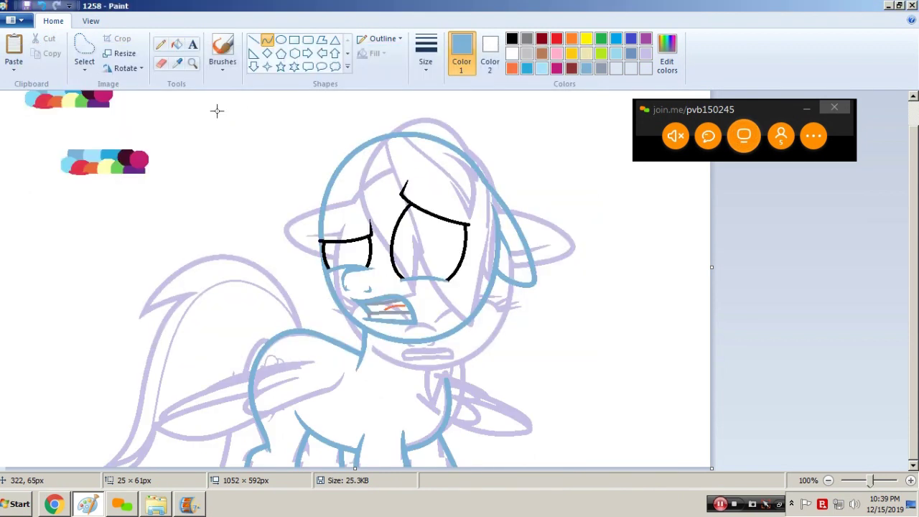
# - Draw a front neck line about 46 px long below the chin in the chest outline's light blue, and nudge it sideways
pyautogui.click(177, 64)
pyautogui.click(120, 147)
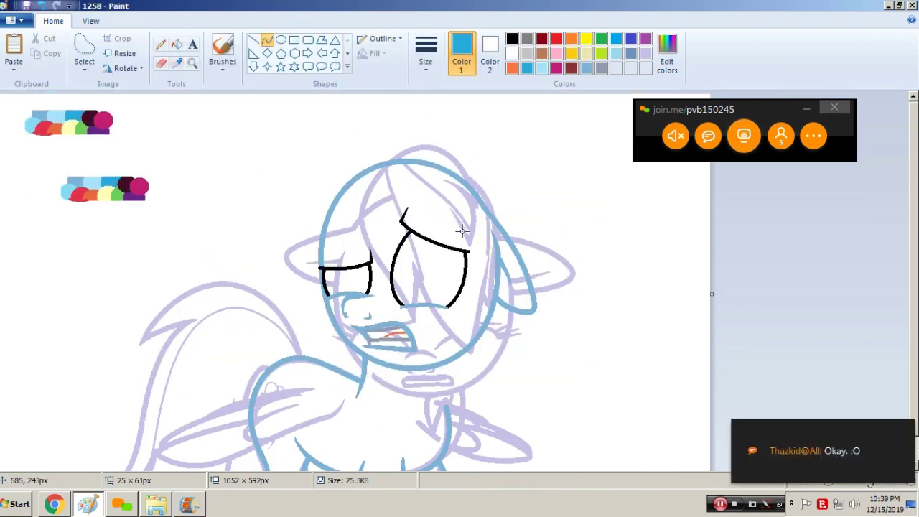
pyautogui.click(193, 63)
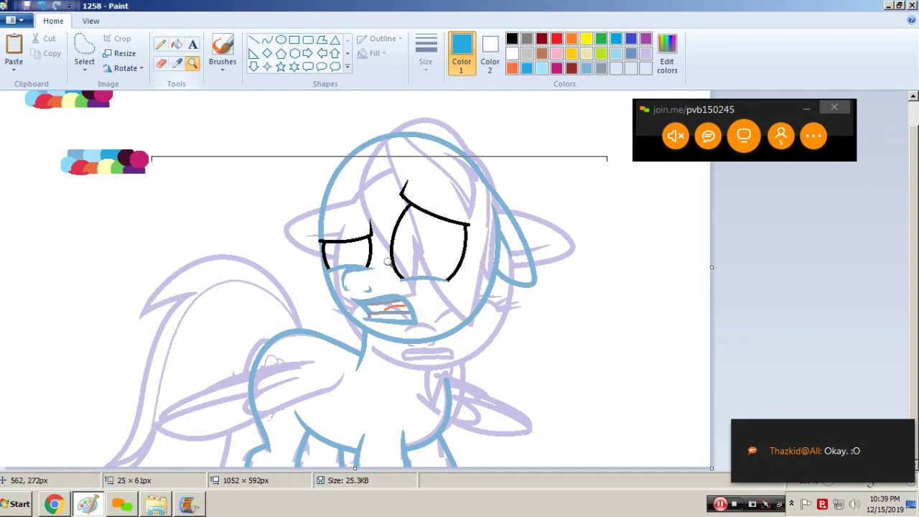
pyautogui.click(494, 387)
pyautogui.click(267, 39)
pyautogui.click(177, 63)
pyautogui.click(382, 300)
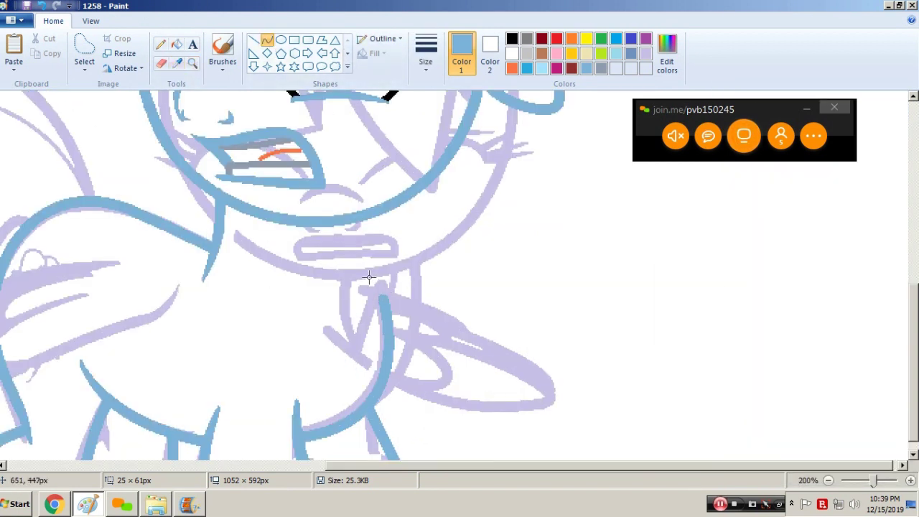
pyautogui.moveTo(367, 281); pyautogui.dragTo(356, 237)
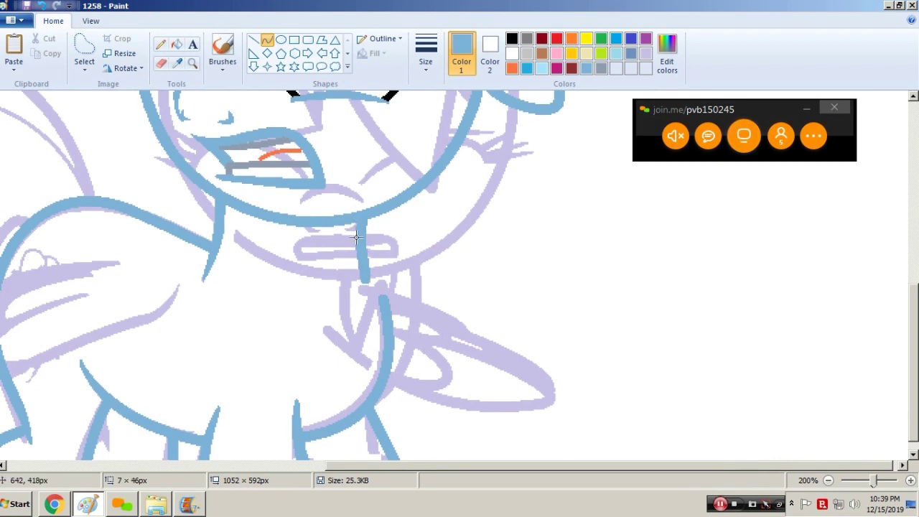
pyautogui.click(356, 237)
pyautogui.press('Right')
pyautogui.press('Right')
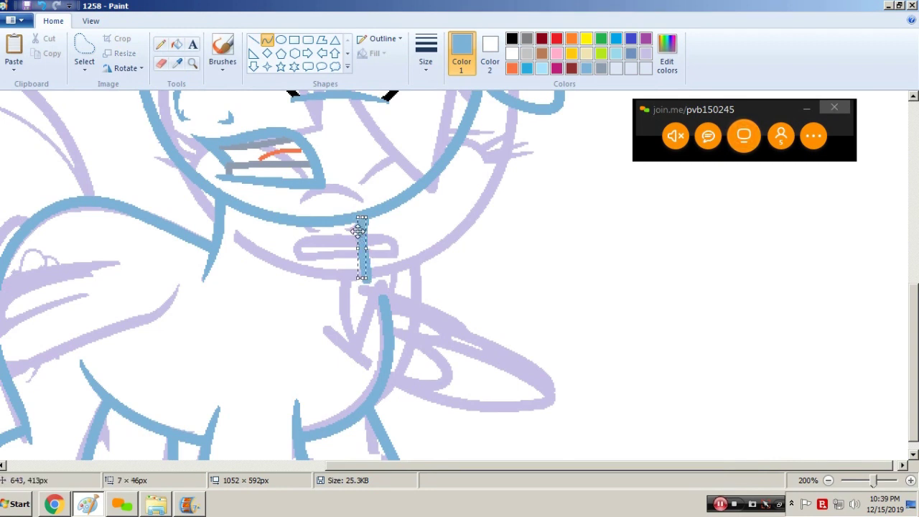
pyautogui.moveTo(357, 230); pyautogui.dragTo(358, 231)
# - Join the neck line to the chest curve in light blue, and trim its upper end and inner edge with white curves
pyautogui.moveTo(382, 299); pyautogui.dragTo(365, 258)
pyautogui.click(373, 265)
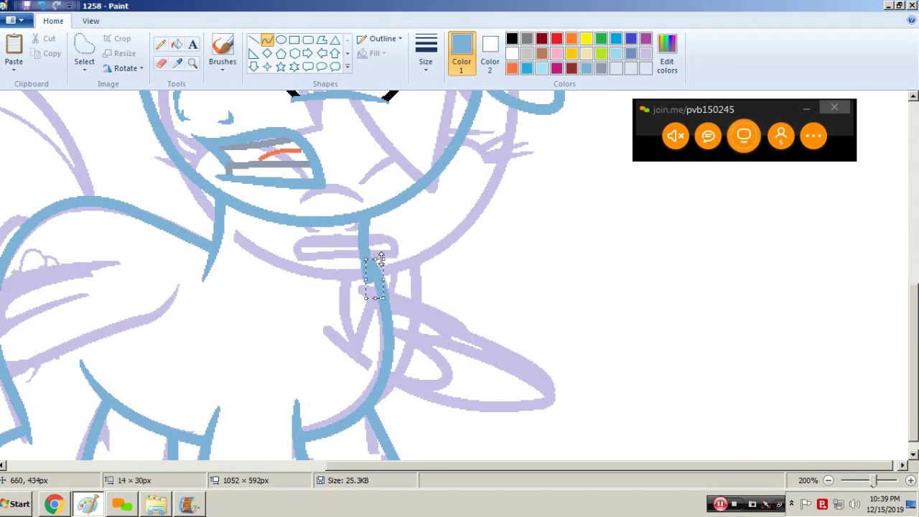
pyautogui.moveTo(447, 262); pyautogui.dragTo(334, 231)
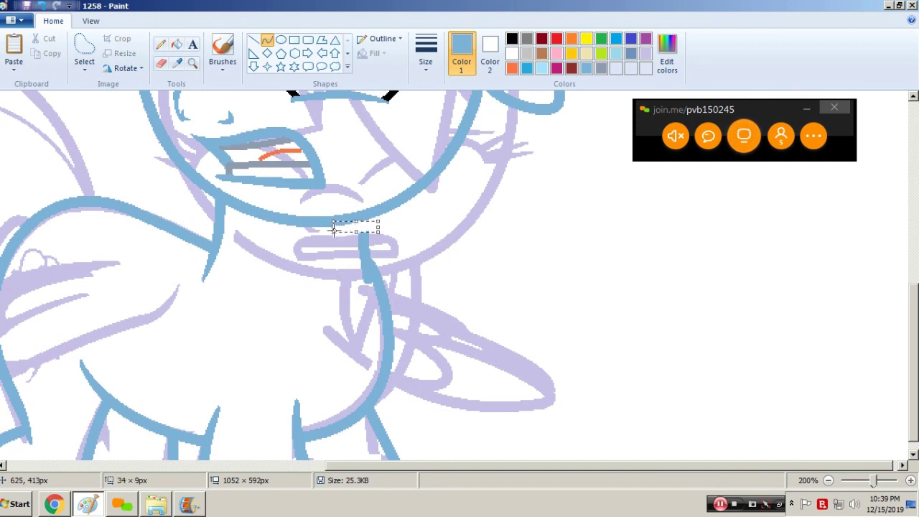
pyautogui.click(360, 249)
pyautogui.moveTo(352, 242); pyautogui.dragTo(358, 271)
pyautogui.click(438, 255)
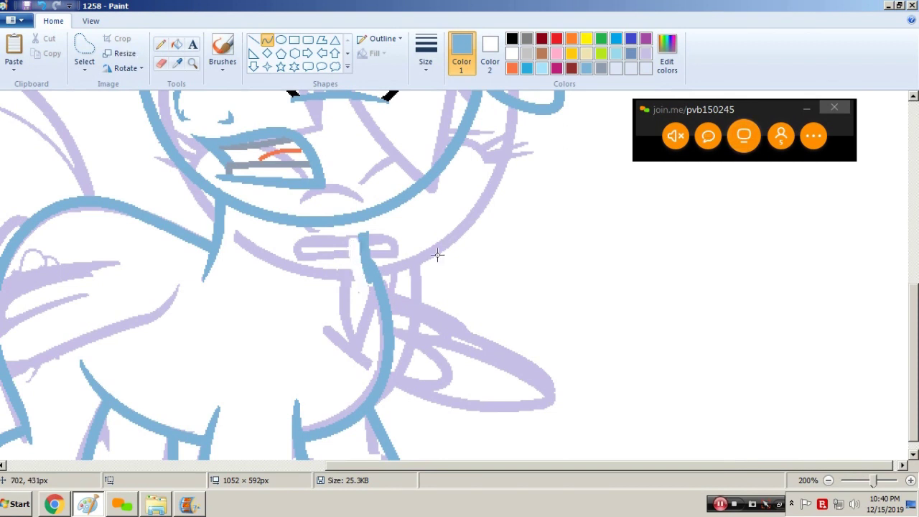
# - Set the drawing colour to the darker blue and save 1258
pyautogui.click(193, 63)
pyautogui.rightClick(325, 133)
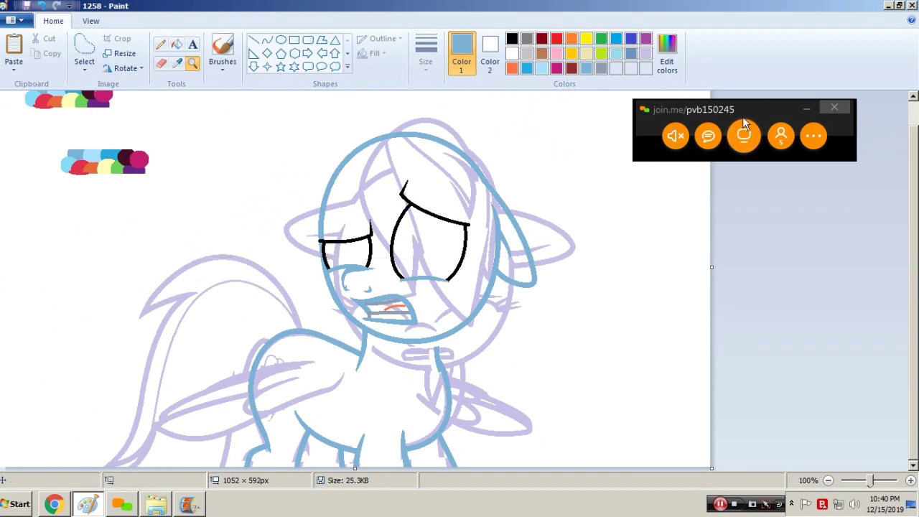
pyautogui.click(527, 68)
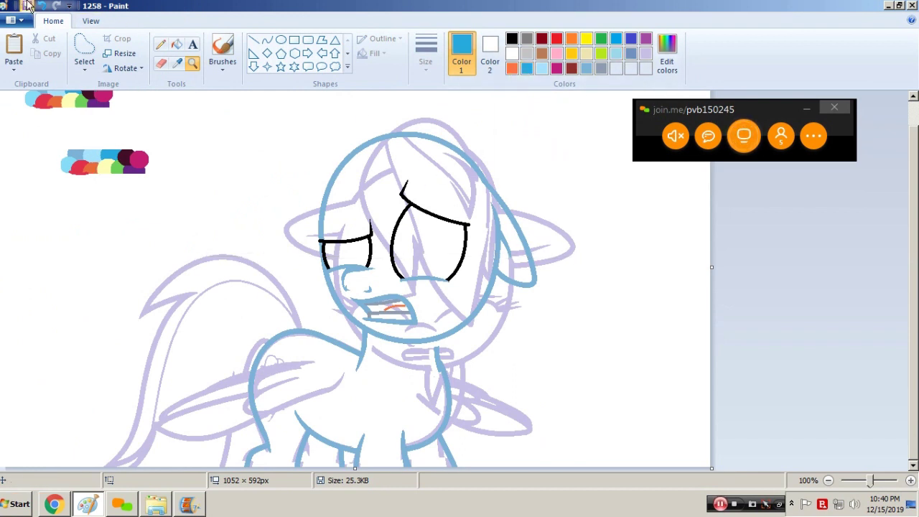
pyautogui.click(27, 6)
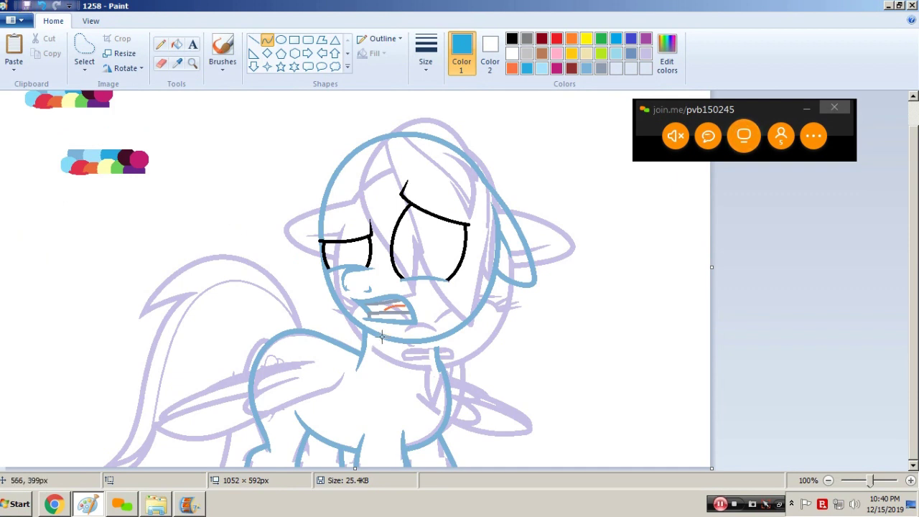
# - Open 1256t, copy its rainbow tail drawing, and paste it with a transparent background onto the pony in 1258
pyautogui.hotkey('ctrl', 'o')
pyautogui.write('12')
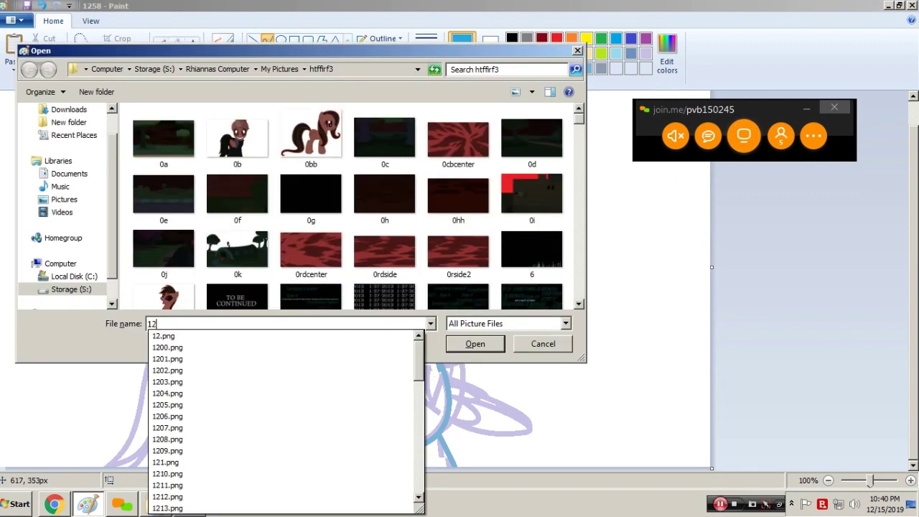
pyautogui.write('56t')
pyautogui.press('Return')
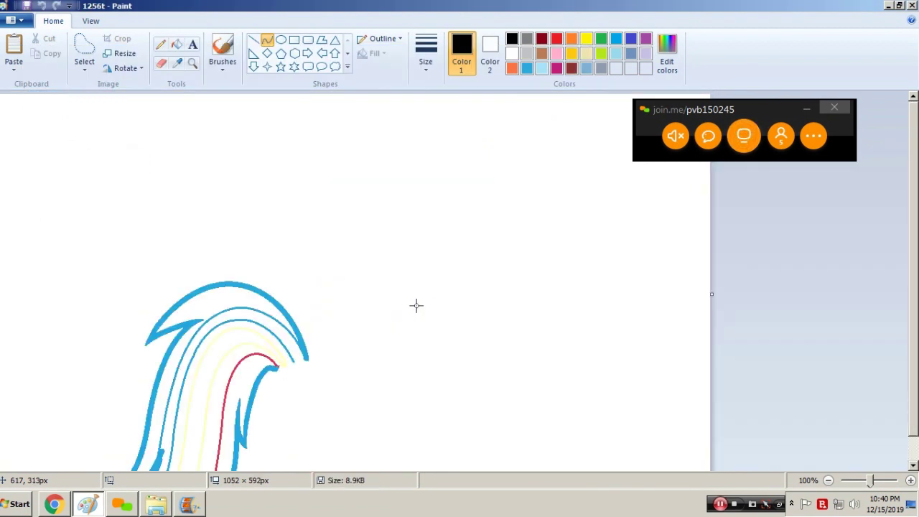
pyautogui.click(83, 63)
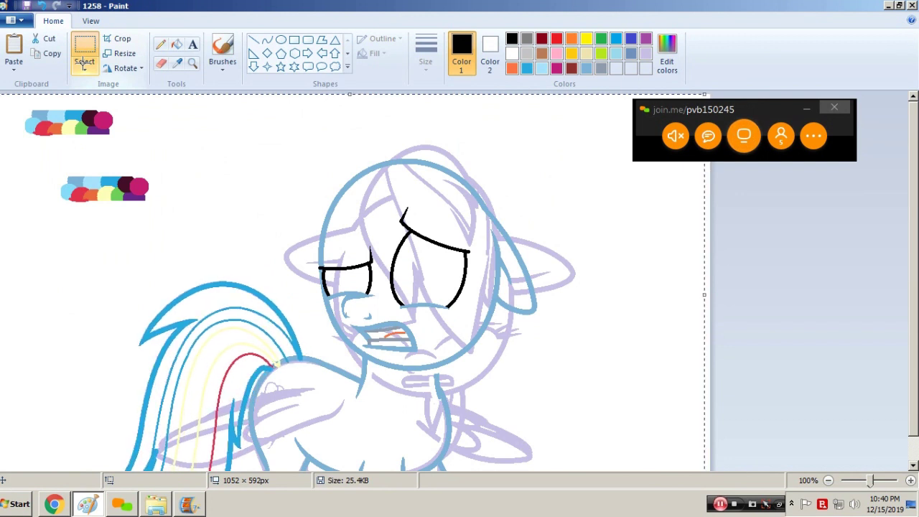
# - Redraw the light blue rump outline over the pasted tail's ends, and clean up the overlapping tail colours inside it with fills
pyautogui.click(192, 64)
pyautogui.click(426, 386)
pyautogui.click(306, 237)
pyautogui.click(267, 40)
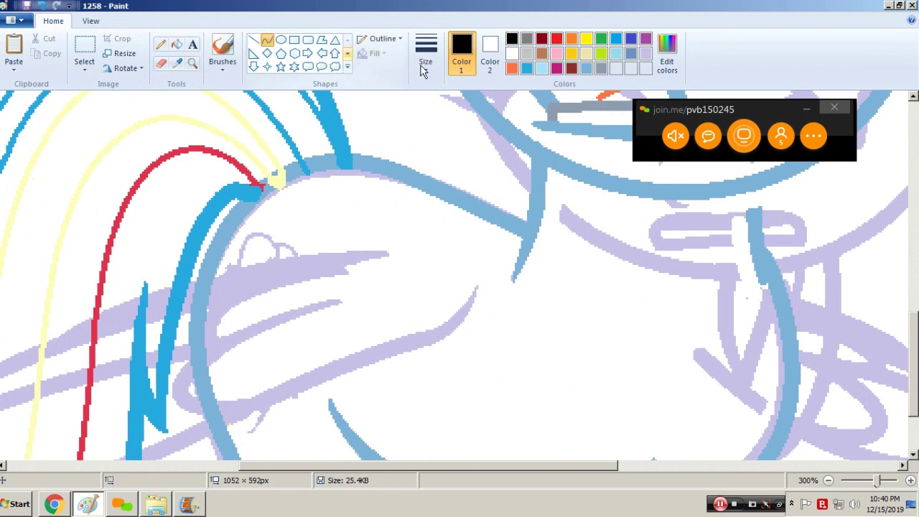
pyautogui.click(587, 68)
pyautogui.moveTo(352, 161)
pyautogui.mouseDown()
pyautogui.moveTo(273, 176)
pyautogui.moveTo(240, 203)
pyautogui.moveTo(340, 157)
pyautogui.moveTo(283, 162)
pyautogui.mouseUp()
pyautogui.click(177, 44)
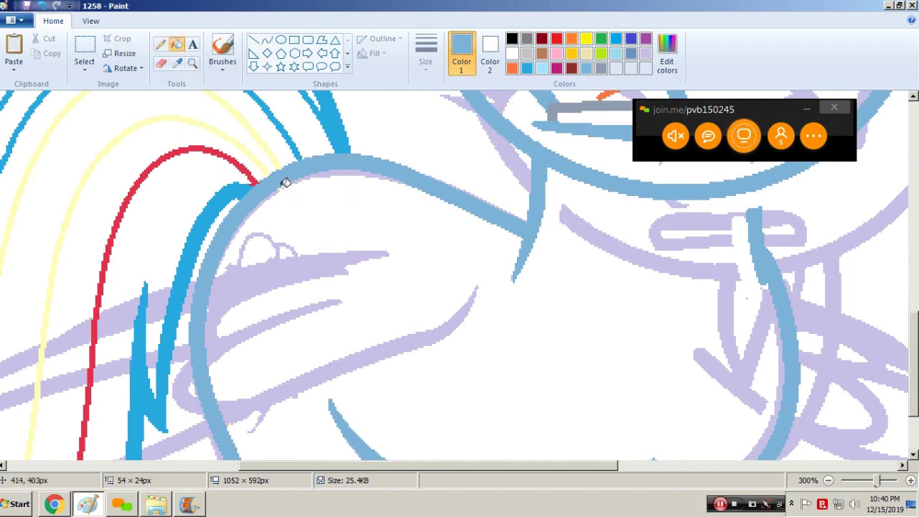
pyautogui.click(193, 65)
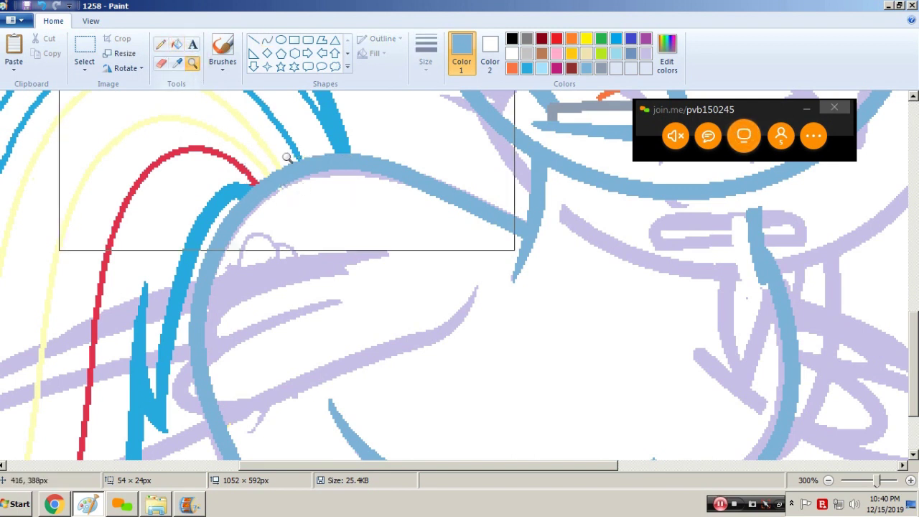
pyautogui.rightClick(287, 158)
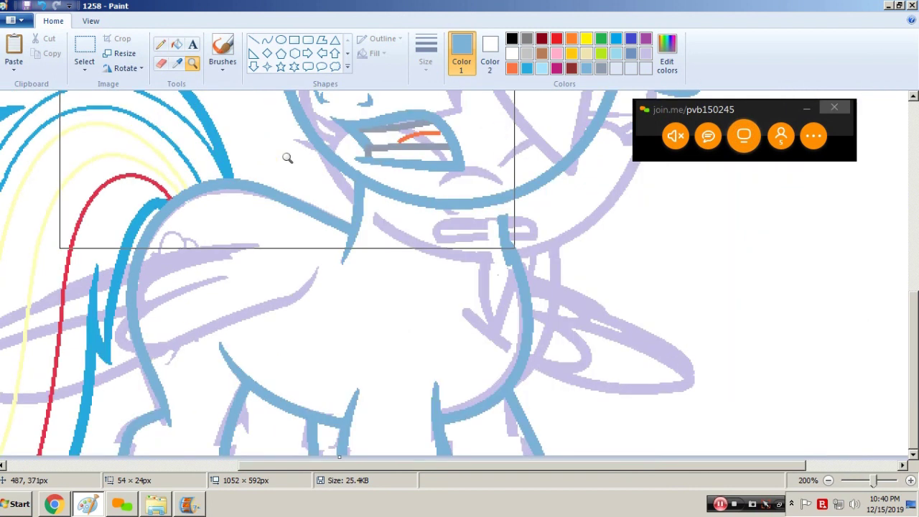
pyautogui.rightClick(287, 158)
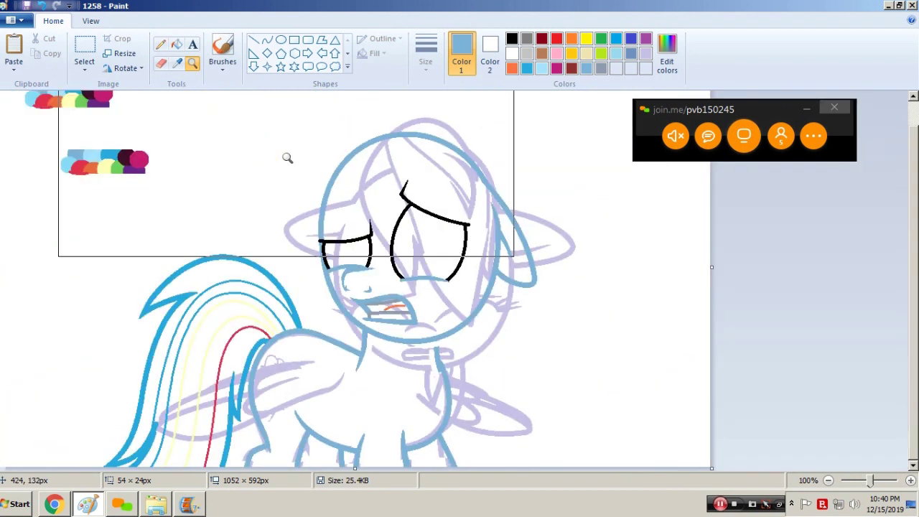
# - Set the Curve tool's drawing colour to the darker blue, and switch to Movie Maker to examine the pony's poses in the neighbouring frames
pyautogui.click(267, 41)
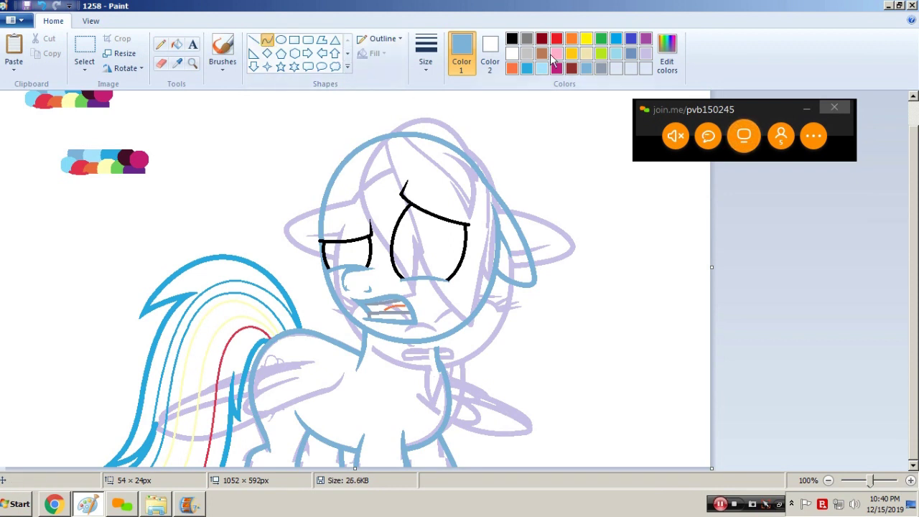
pyautogui.click(528, 69)
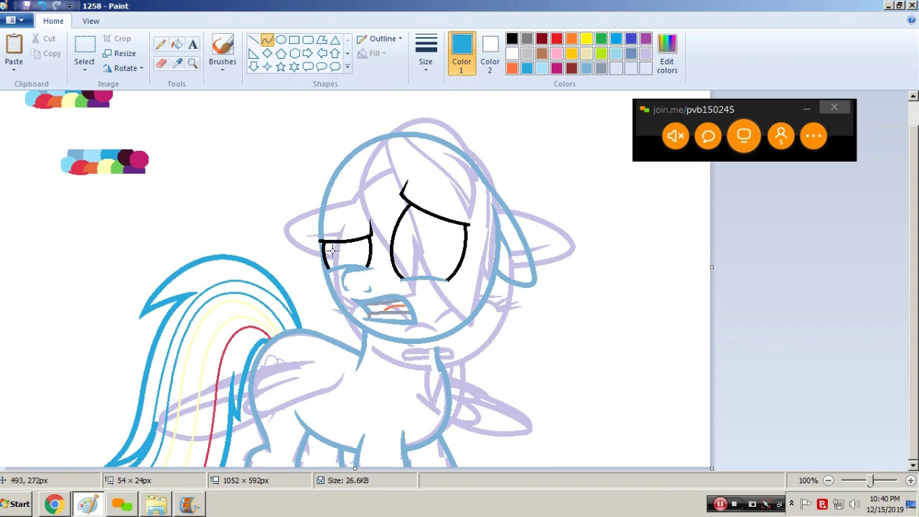
pyautogui.click(189, 505)
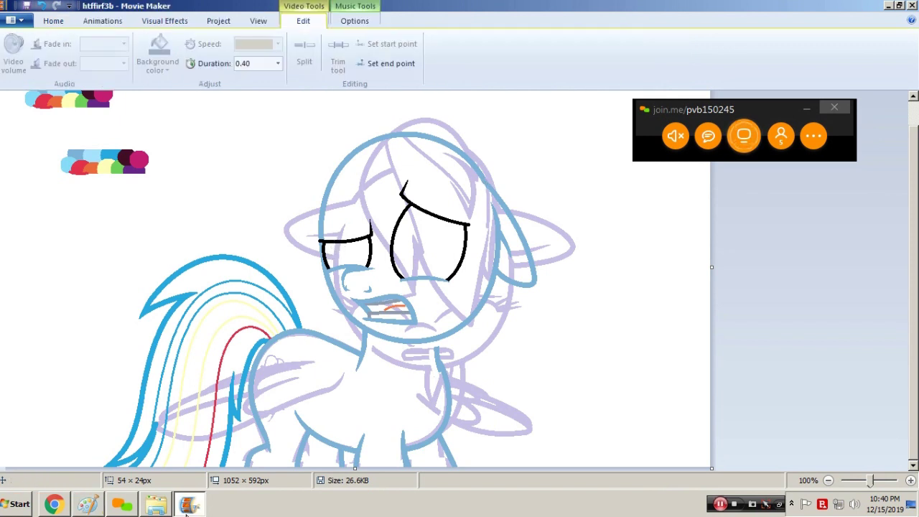
pyautogui.click(856, 229)
pyautogui.press('space')
pyautogui.press('space')
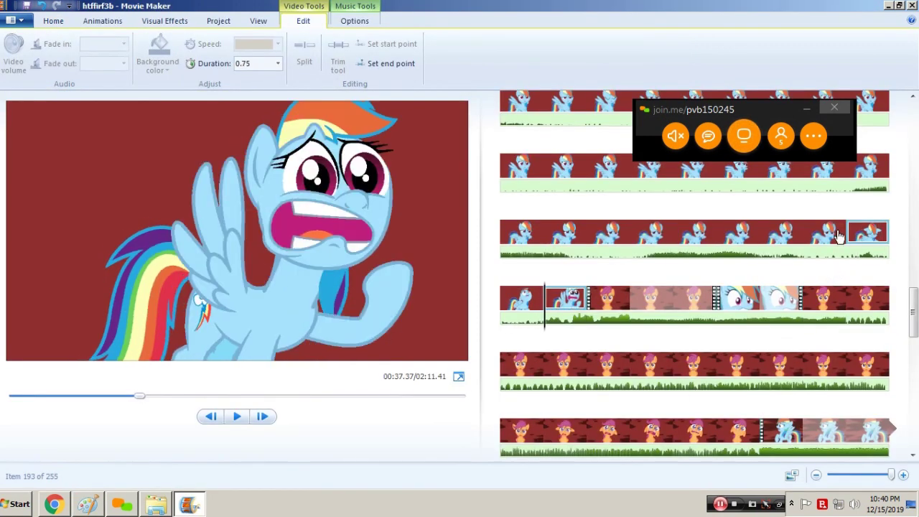
pyautogui.click(711, 229)
pyautogui.press('space')
pyautogui.press('space')
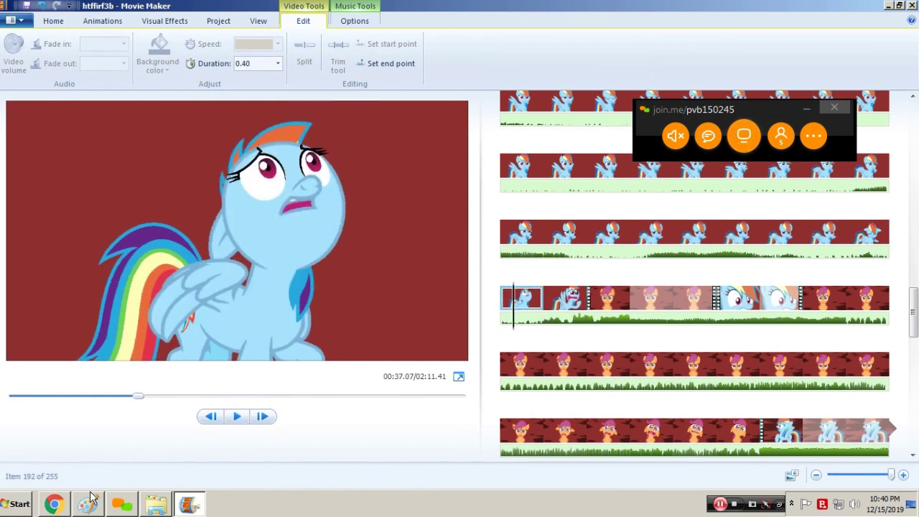
pyautogui.click(92, 510)
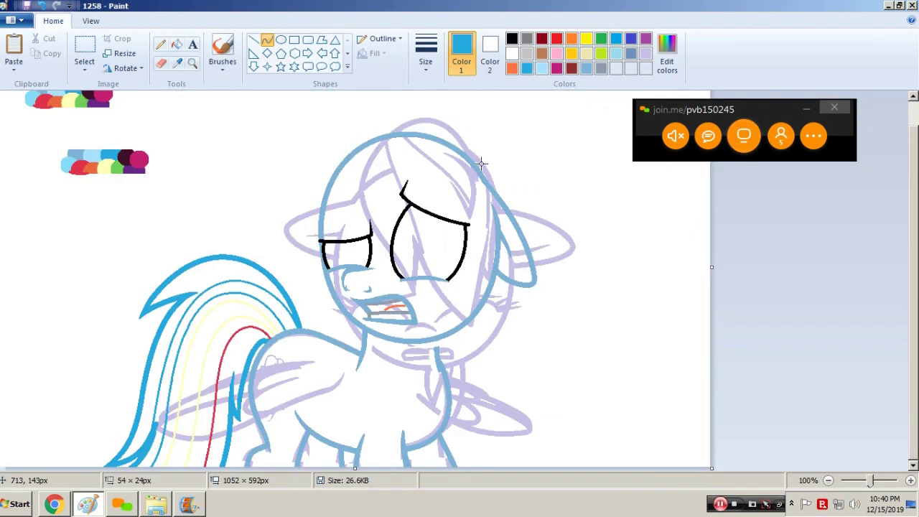
# - Recheck the Movie Maker frame and draw a pointed forelock in darker blue curves, its tip over the smaller eye and inner edge crossing the brow
pyautogui.scroll(1, 496, 192)
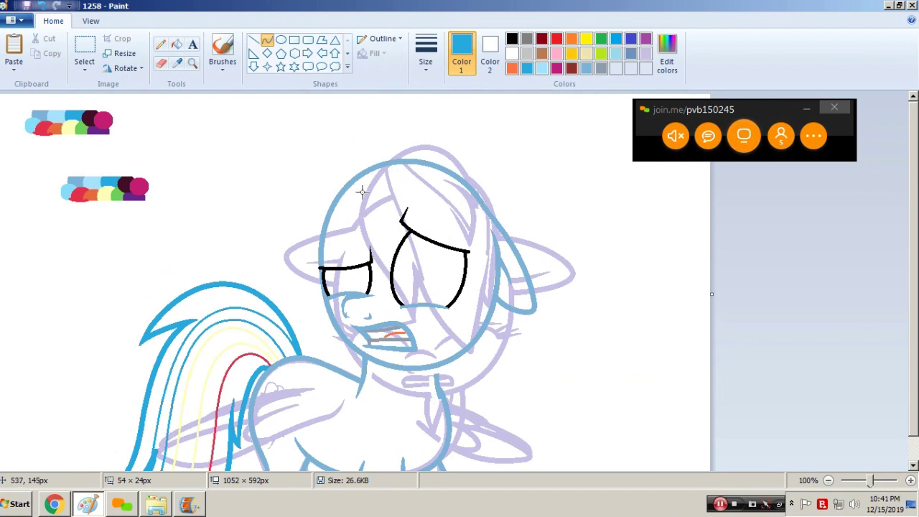
pyautogui.moveTo(345, 199)
pyautogui.mouseDown()
pyautogui.moveTo(365, 288)
pyautogui.moveTo(350, 283)
pyautogui.mouseUp()
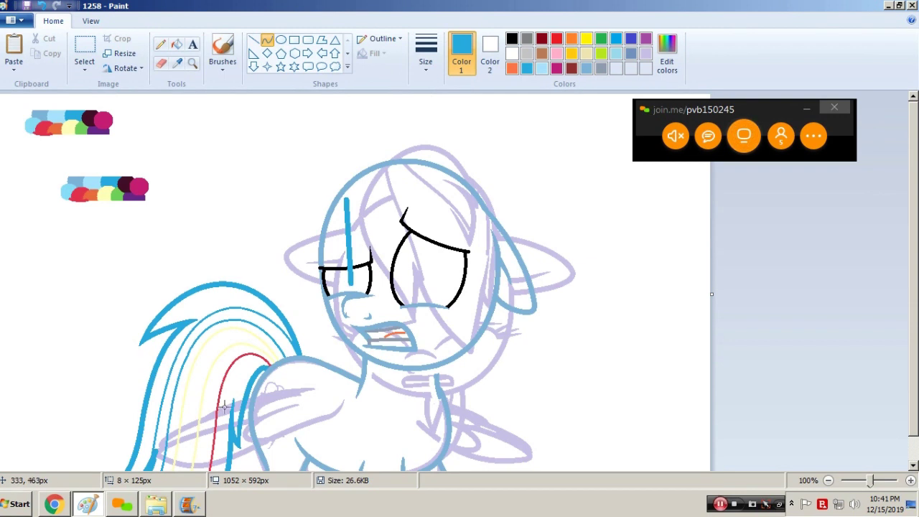
pyautogui.click(186, 507)
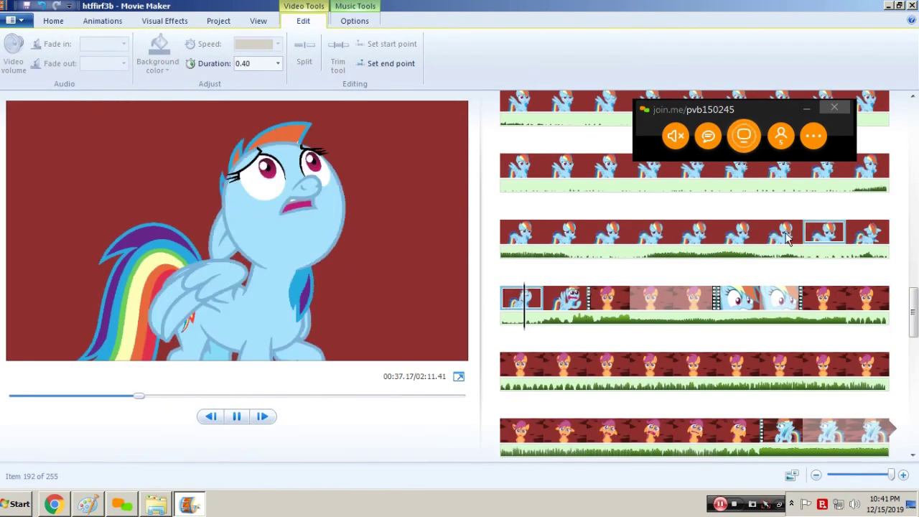
pyautogui.click(87, 504)
pyautogui.moveTo(349, 220)
pyautogui.mouseDown()
pyautogui.moveTo(332, 227)
pyautogui.moveTo(333, 255)
pyautogui.mouseUp()
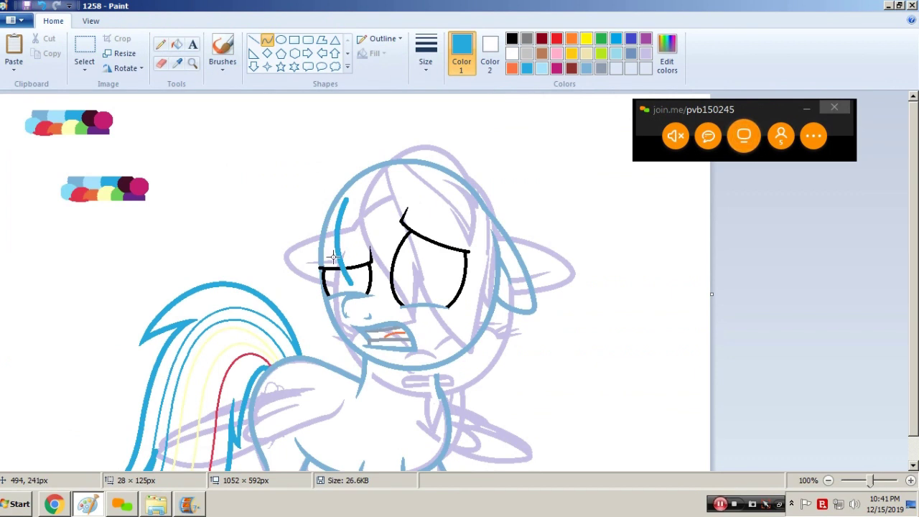
pyautogui.click(333, 256)
pyautogui.click(402, 247)
pyautogui.moveTo(352, 280); pyautogui.dragTo(442, 198)
pyautogui.moveTo(387, 247); pyautogui.dragTo(369, 244)
pyautogui.moveTo(412, 224); pyautogui.dragTo(407, 219)
pyautogui.click(307, 236)
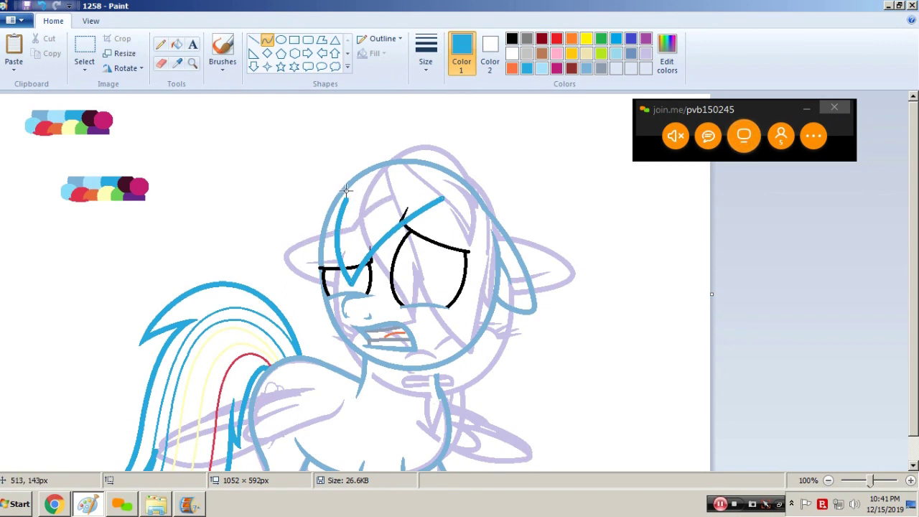
# - Draw the mane's front edge above the forelock and a short inner strand from its base with dark red curves
pyautogui.moveTo(341, 215); pyautogui.dragTo(376, 135)
pyautogui.moveTo(341, 185)
pyautogui.mouseDown()
pyautogui.moveTo(328, 180)
pyautogui.moveTo(342, 153)
pyautogui.mouseUp()
pyautogui.click(541, 38)
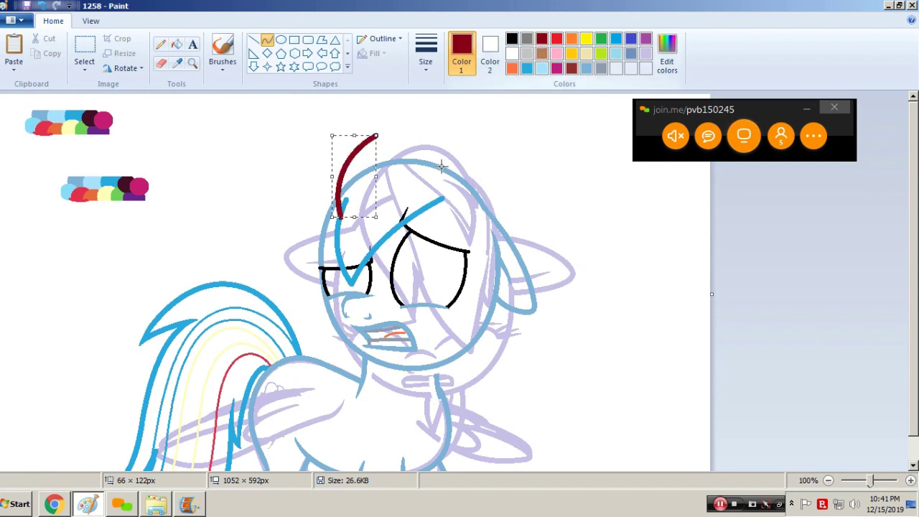
pyautogui.click(394, 213)
pyautogui.moveTo(340, 217)
pyautogui.mouseDown()
pyautogui.moveTo(366, 175)
pyautogui.moveTo(345, 193)
pyautogui.moveTo(351, 180)
pyautogui.mouseUp()
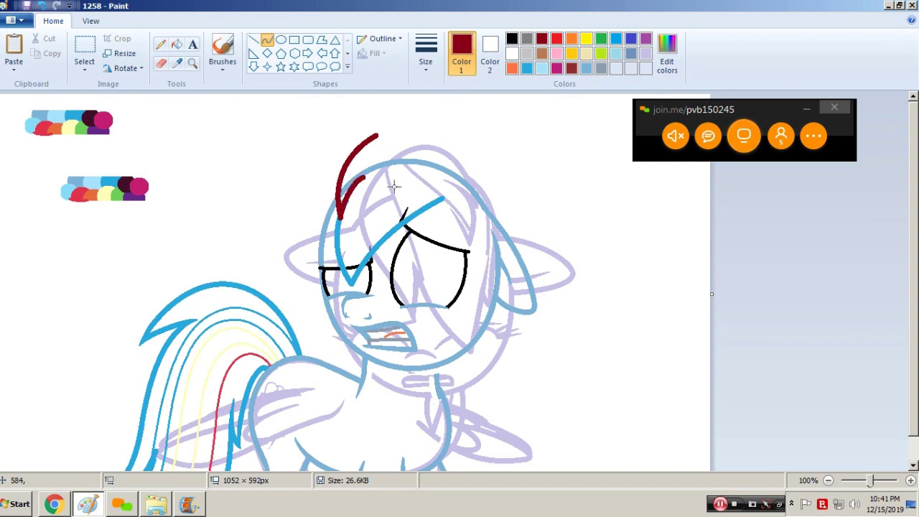
# - Draw a large dark red arc over the head for the mane's top outline, and trim the leftover end of the front curve in white
pyautogui.moveTo(345, 212)
pyautogui.mouseDown()
pyautogui.moveTo(368, 177)
pyautogui.moveTo(356, 183)
pyautogui.moveTo(477, 115)
pyautogui.moveTo(491, 214)
pyautogui.mouseUp()
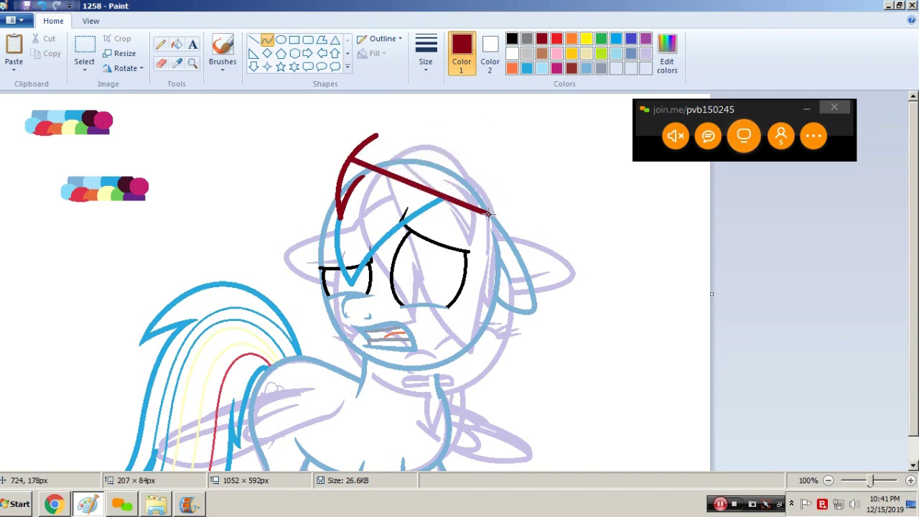
pyautogui.moveTo(402, 169); pyautogui.dragTo(459, 87)
pyautogui.click(240, 151)
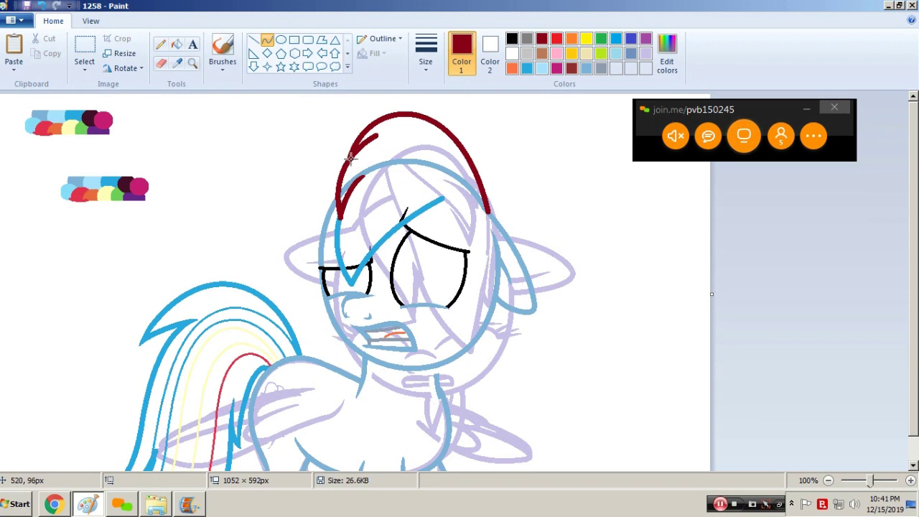
pyautogui.moveTo(381, 131)
pyautogui.mouseDown()
pyautogui.moveTo(347, 170)
pyautogui.moveTo(370, 132)
pyautogui.moveTo(358, 142)
pyautogui.moveTo(367, 145)
pyautogui.mouseUp()
pyautogui.click(294, 150)
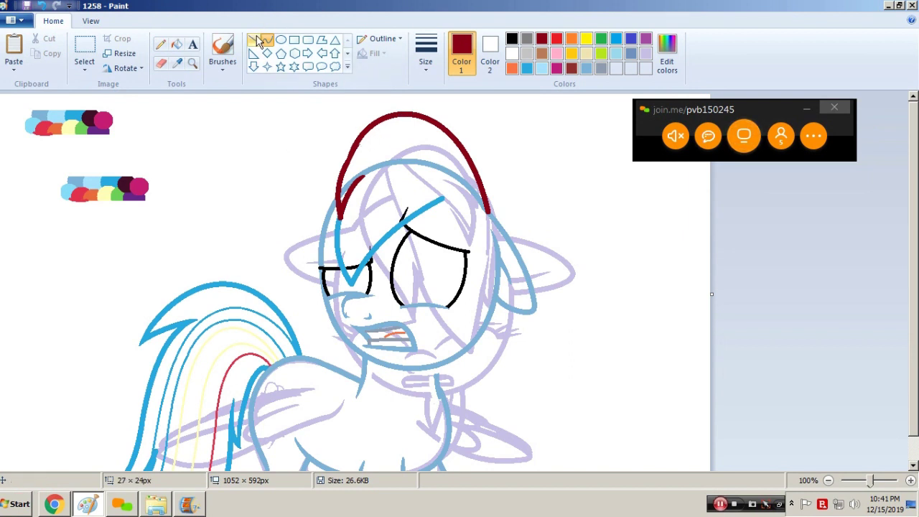
# - Add a thin tapered dark red strand inside the mane's front edge, and clean up the stray pixels beside it with the Pencil
pyautogui.moveTo(368, 147); pyautogui.dragTo(399, 136)
pyautogui.click(422, 140)
pyautogui.moveTo(350, 171)
pyautogui.mouseDown()
pyautogui.moveTo(402, 137)
pyautogui.moveTo(355, 159)
pyautogui.moveTo(391, 141)
pyautogui.mouseUp()
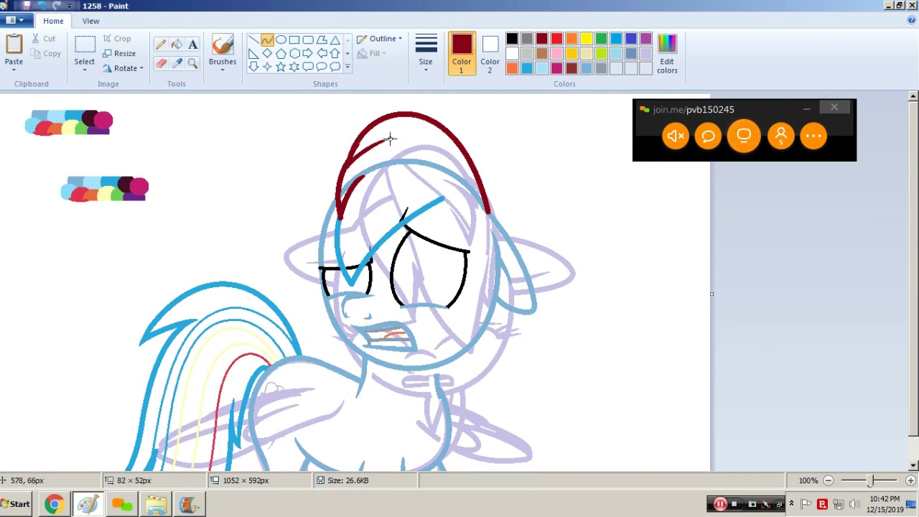
pyautogui.click(193, 63)
pyautogui.click(386, 123)
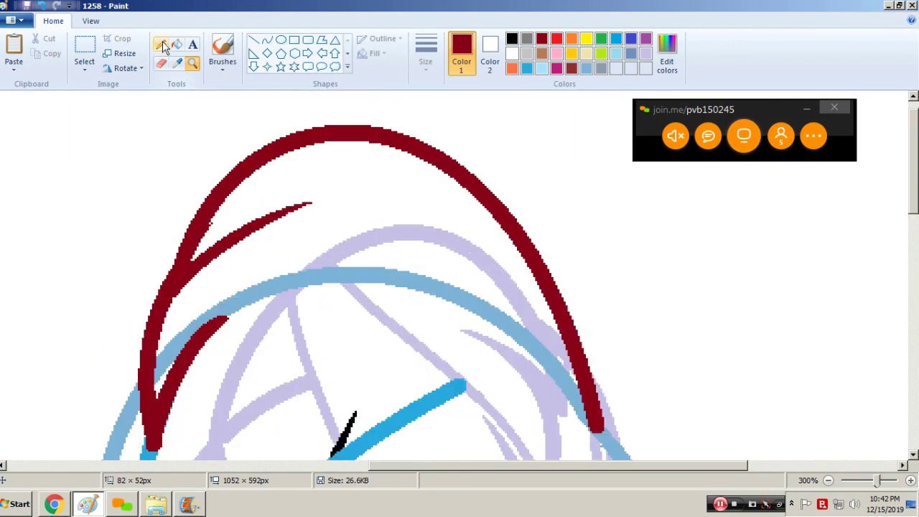
pyautogui.click(162, 45)
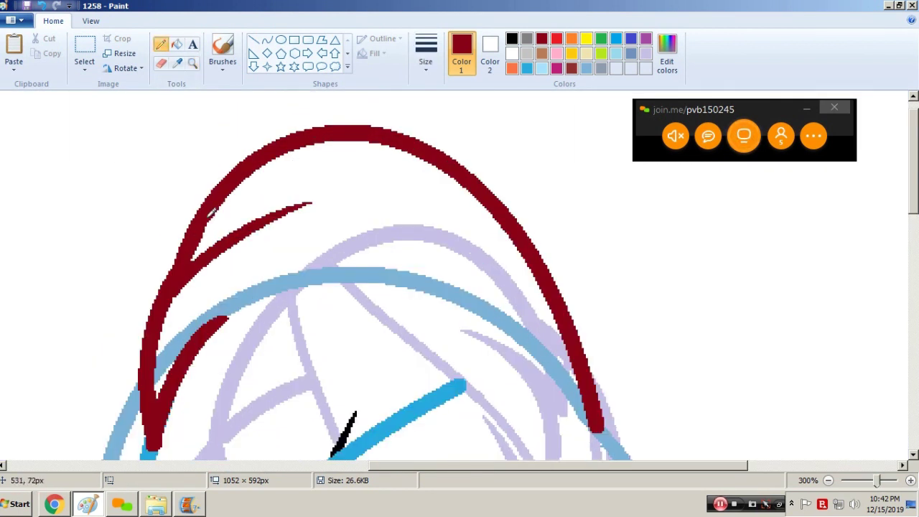
pyautogui.click(193, 64)
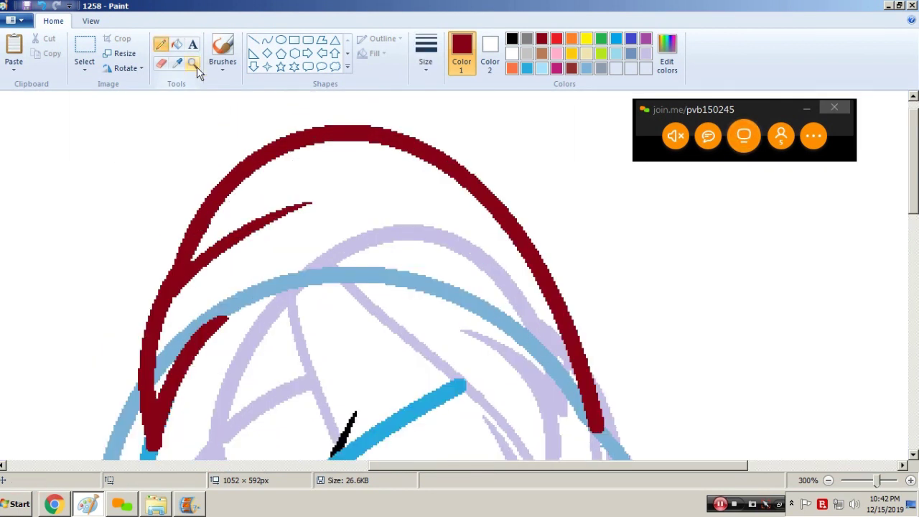
pyautogui.rightClick(408, 139)
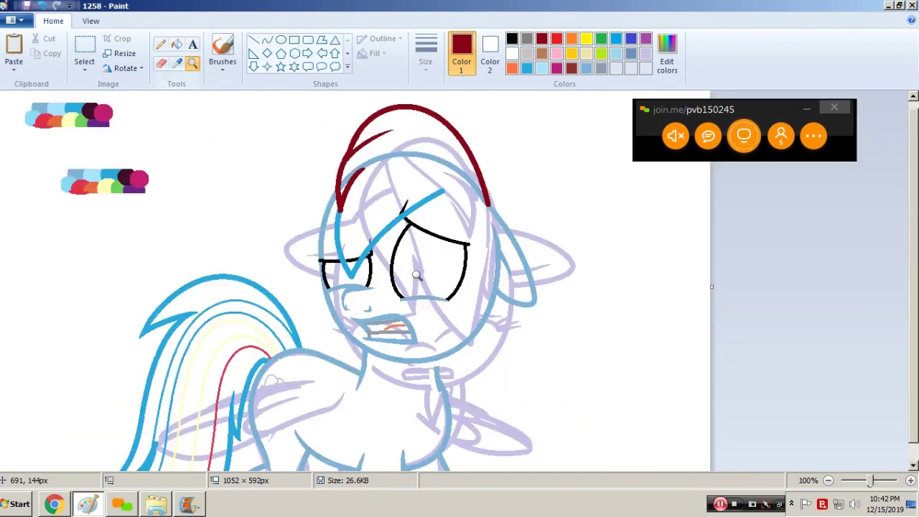
# - Draw a short dark red curve linking the mane's front edge to the forelock, and set the drawing colour back to the darker blue
pyautogui.click(267, 39)
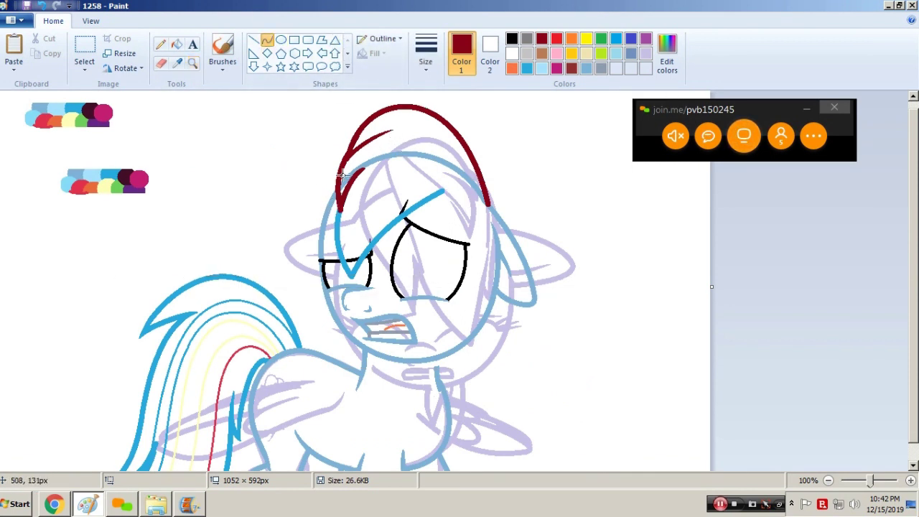
pyautogui.moveTo(338, 181)
pyautogui.mouseDown()
pyautogui.moveTo(336, 234)
pyautogui.moveTo(328, 203)
pyautogui.mouseUp()
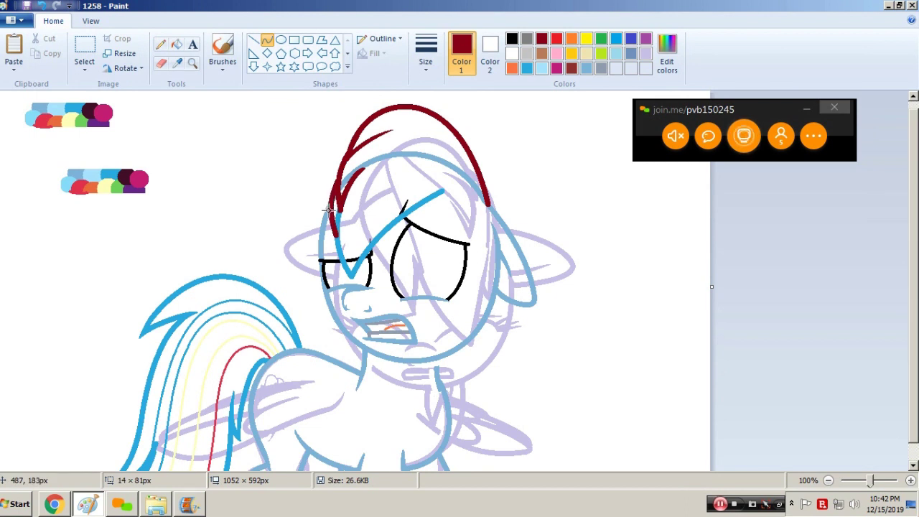
pyautogui.click(527, 69)
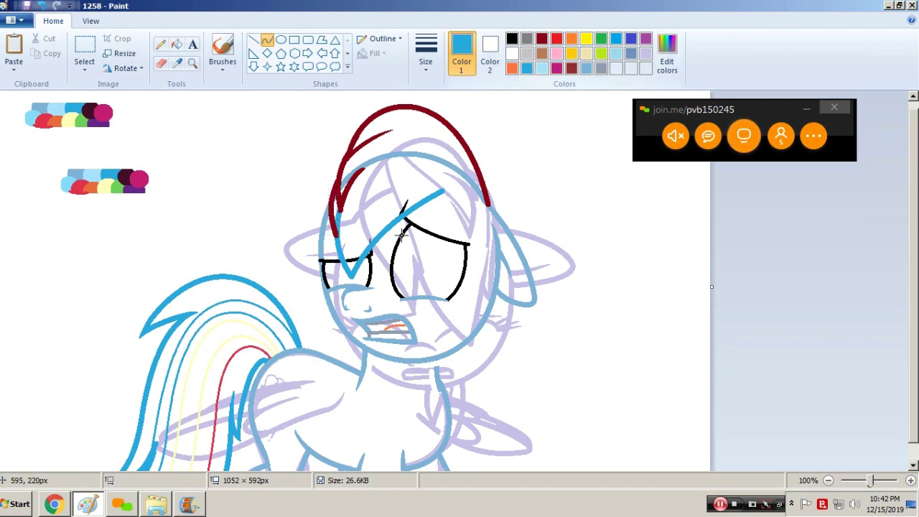
pyautogui.moveTo(428, 250); pyautogui.dragTo(488, 204)
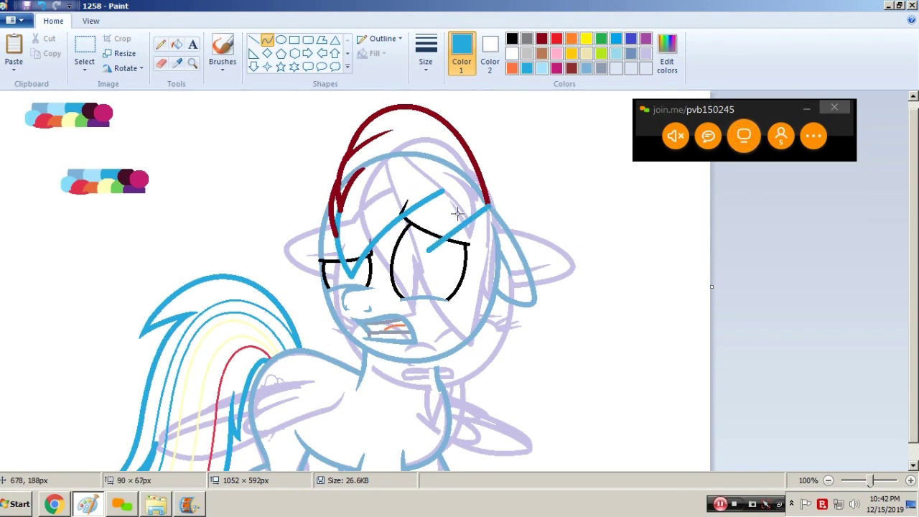
pyautogui.hotkey('ctrl', 'z')
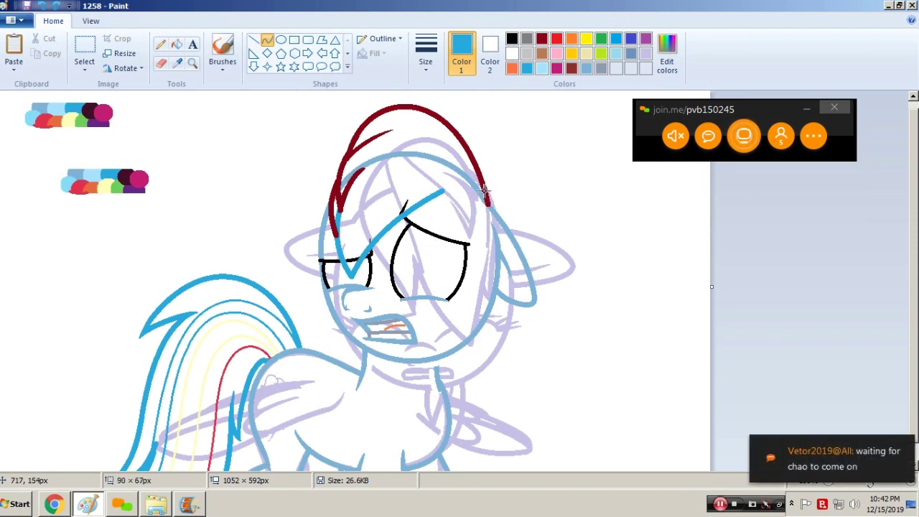
pyautogui.moveTo(484, 188); pyautogui.dragTo(450, 256)
pyautogui.moveTo(475, 212); pyautogui.dragTo(482, 204)
pyautogui.hotkey('ctrl', 'z')
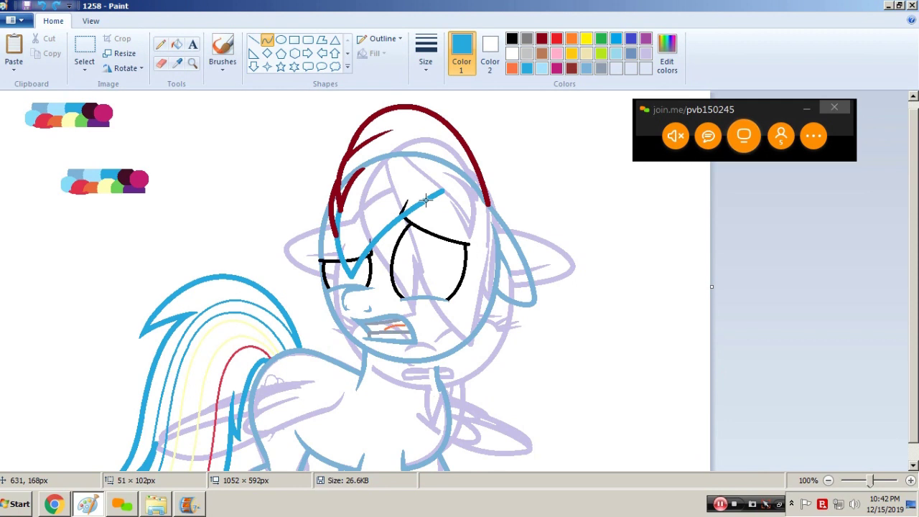
# - Draw a second pointed forelock over the larger eye up to the mane's back edge, and fill the dark red mane outline with darker blue
pyautogui.moveTo(427, 201)
pyautogui.mouseDown()
pyautogui.moveTo(423, 250)
pyautogui.moveTo(417, 213)
pyautogui.moveTo(413, 233)
pyautogui.moveTo(488, 208)
pyautogui.moveTo(409, 219)
pyautogui.moveTo(433, 209)
pyautogui.moveTo(411, 219)
pyautogui.moveTo(427, 229)
pyautogui.moveTo(451, 187)
pyautogui.moveTo(429, 204)
pyautogui.moveTo(444, 190)
pyautogui.mouseUp()
pyautogui.click(398, 199)
pyautogui.click(176, 44)
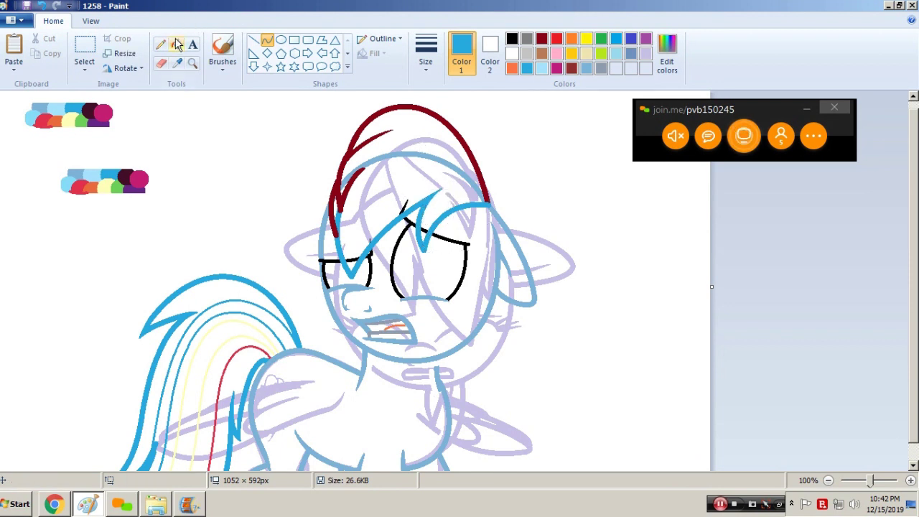
pyautogui.rightClick(466, 168)
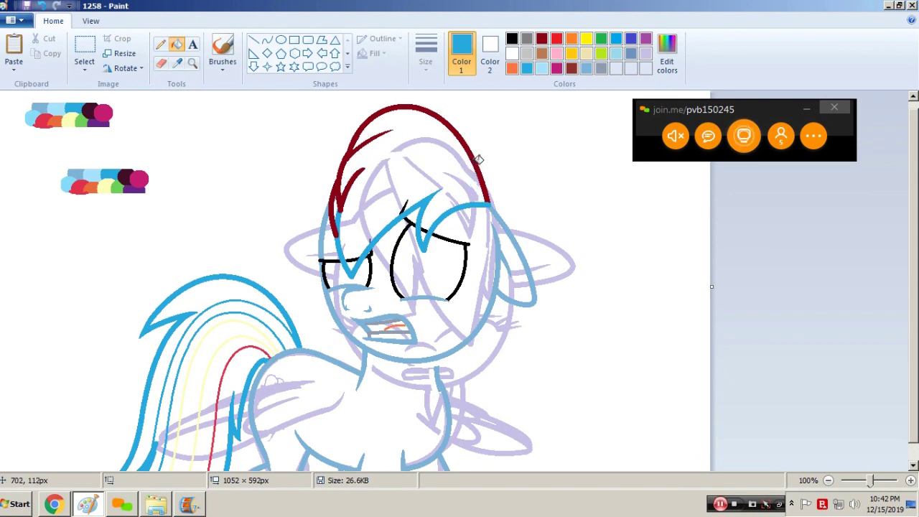
pyautogui.hotkey('ctrl', 'z')
pyautogui.click(478, 164)
pyautogui.click(267, 39)
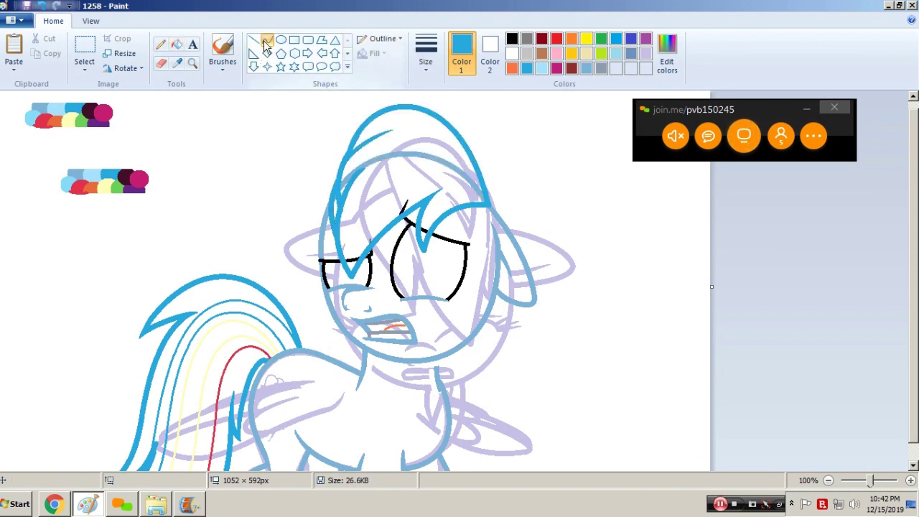
pyautogui.moveTo(433, 237); pyautogui.dragTo(421, 277)
pyautogui.click(319, 271)
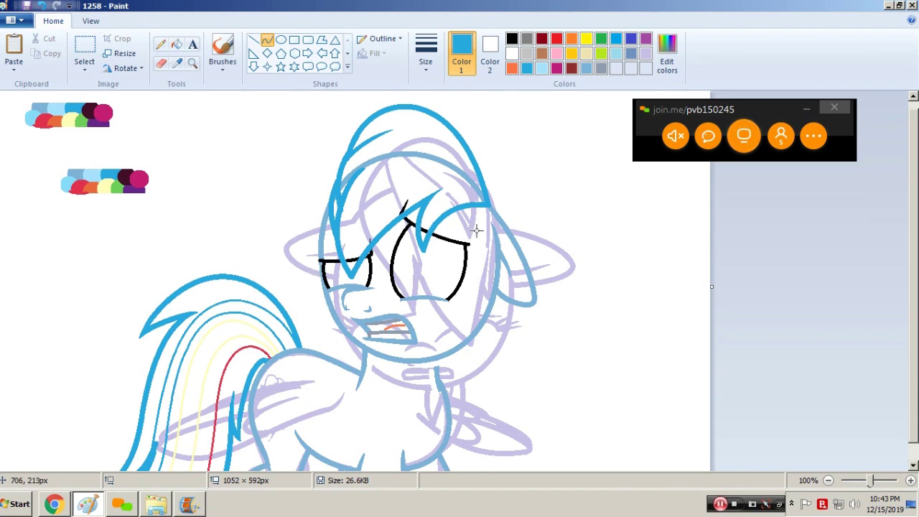
# - Draw a long purple S-curve from the middle of the body down past the belly as the wing's front edge
pyautogui.scroll(-1, 476, 230)
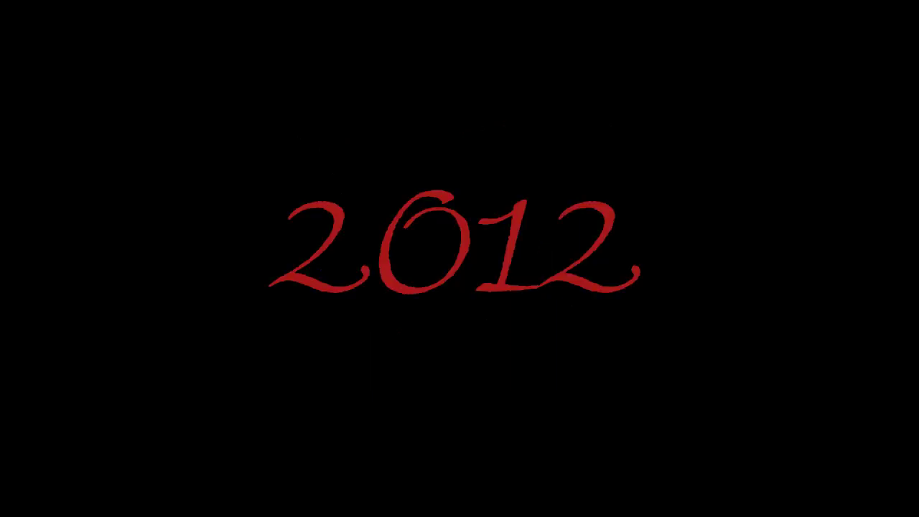
pyautogui.moveTo(343, 375)
pyautogui.mouseDown()
pyautogui.moveTo(319, 393)
pyautogui.moveTo(282, 481)
pyautogui.moveTo(291, 481)
pyautogui.mouseUp()
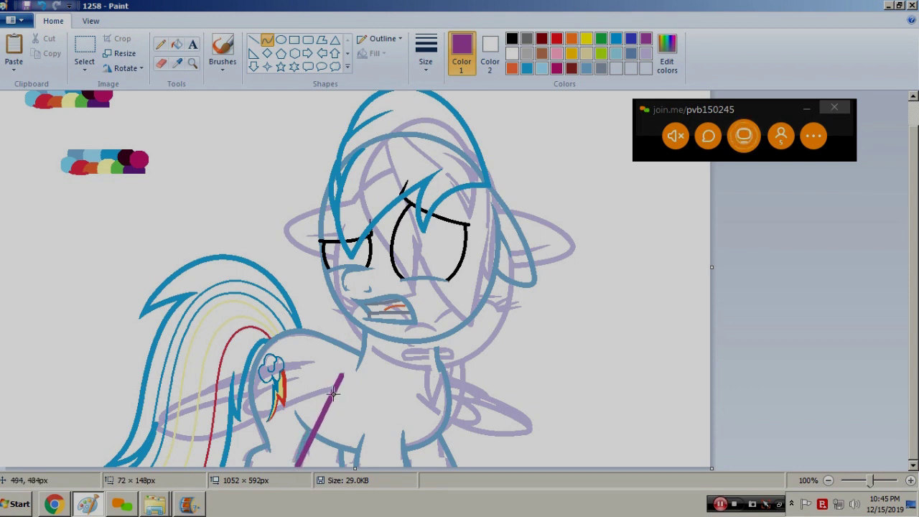
pyautogui.moveTo(333, 392); pyautogui.dragTo(307, 428)
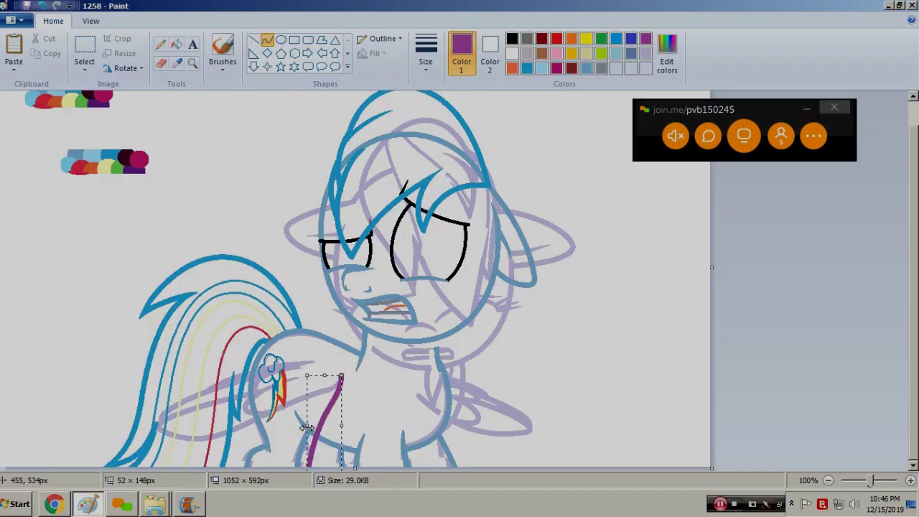
pyautogui.moveTo(304, 428); pyautogui.dragTo(287, 428)
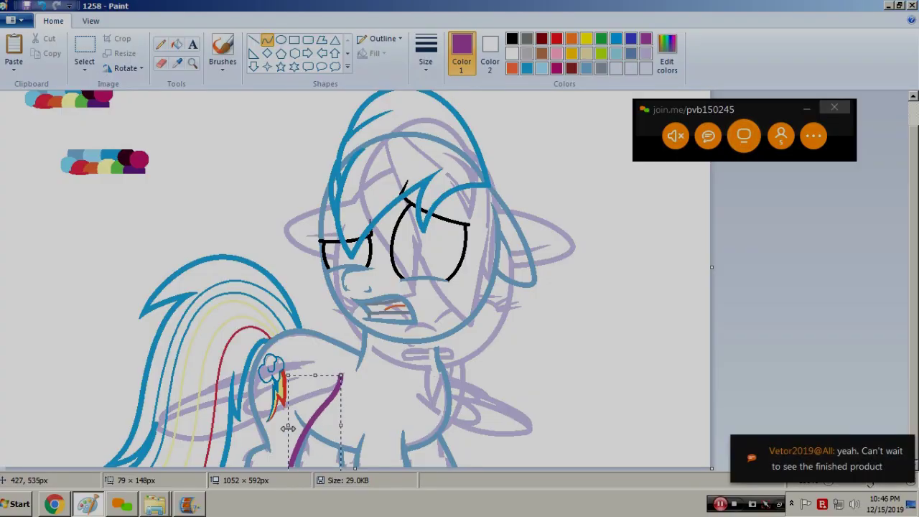
pyautogui.moveTo(287, 428); pyautogui.dragTo(301, 428)
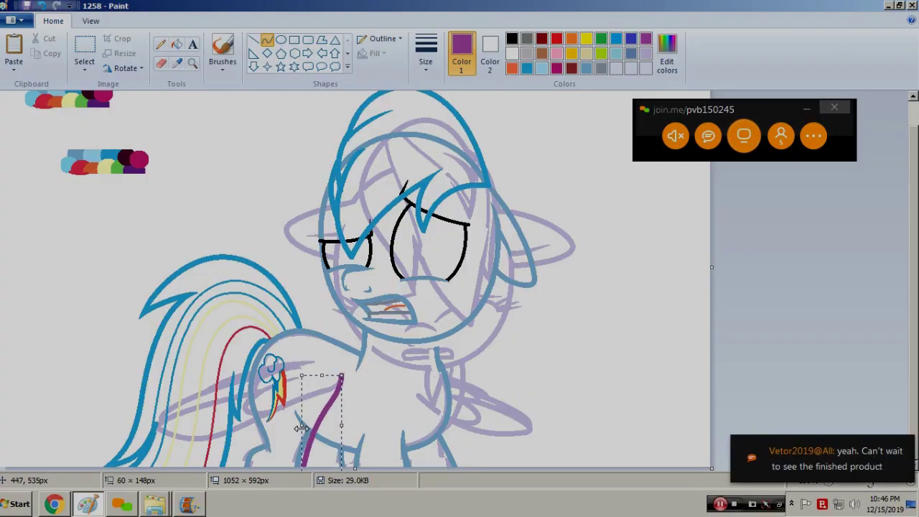
pyautogui.click(265, 443)
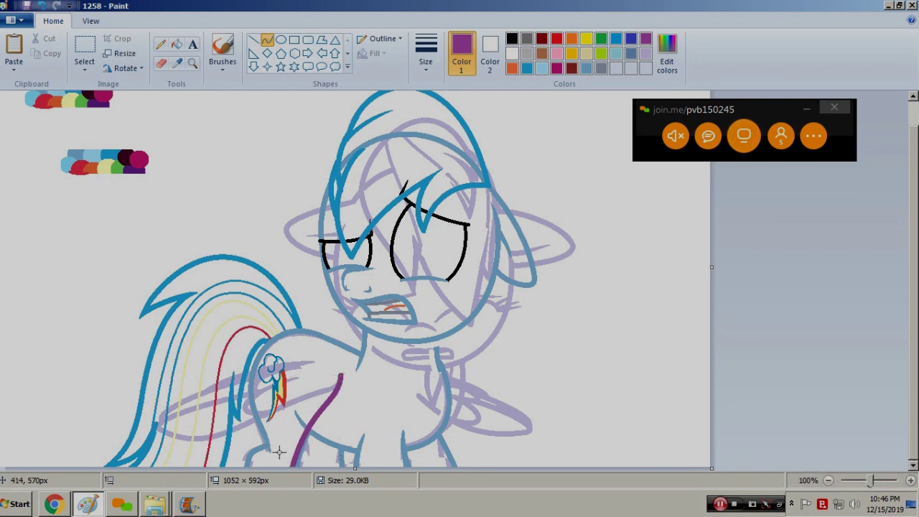
pyautogui.moveTo(310, 425); pyautogui.dragTo(312, 381)
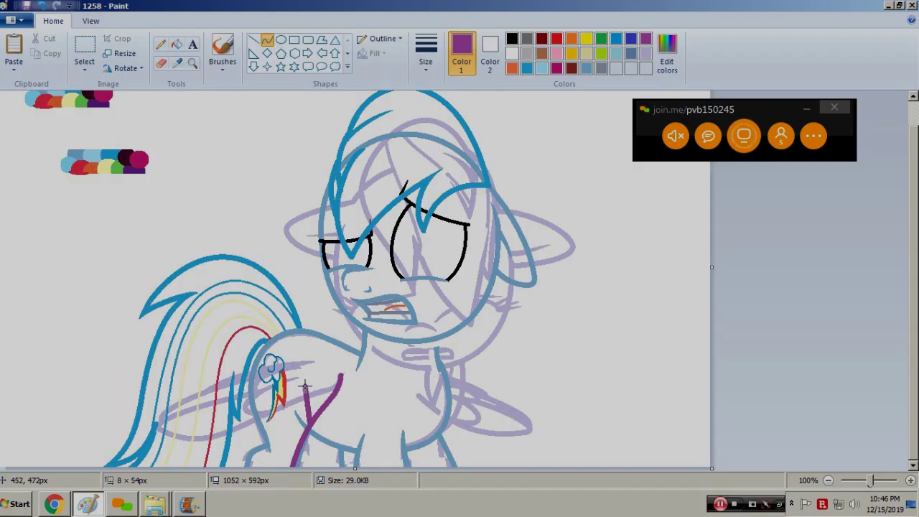
pyautogui.moveTo(312, 385)
pyautogui.mouseDown()
pyautogui.moveTo(287, 460)
pyautogui.moveTo(273, 415)
pyautogui.moveTo(279, 431)
pyautogui.moveTo(298, 405)
pyautogui.moveTo(275, 395)
pyautogui.moveTo(292, 418)
pyautogui.mouseUp()
pyautogui.click(357, 385)
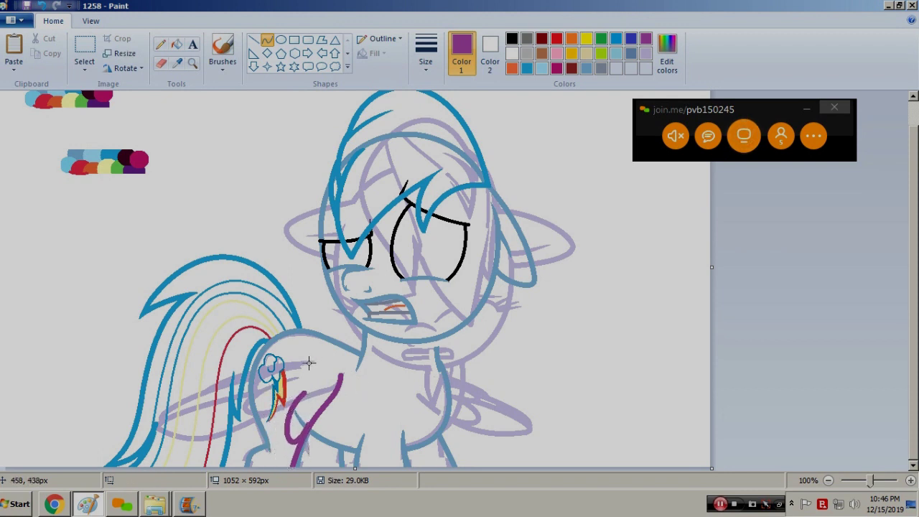
pyautogui.moveTo(288, 418)
pyautogui.mouseDown()
pyautogui.moveTo(310, 372)
pyautogui.moveTo(271, 444)
pyautogui.mouseUp()
pyautogui.moveTo(267, 405); pyautogui.dragTo(258, 398)
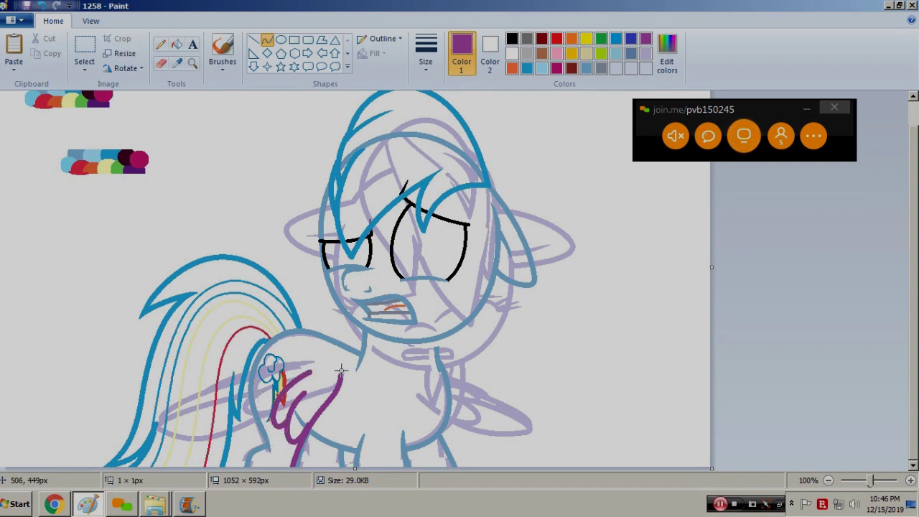
pyautogui.press('Delete')
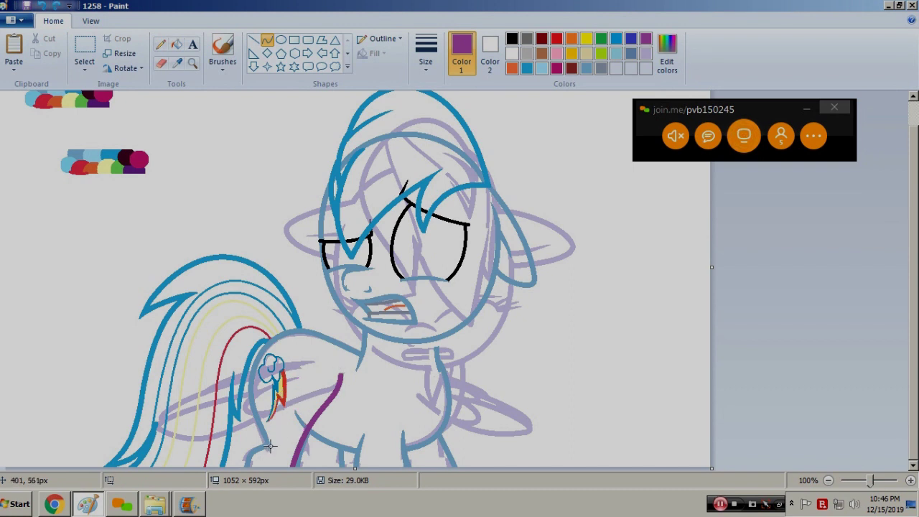
# - Draw a short slanted purple feather line and a thickened curved upper wing edge sweeping over the cutie mark towards the tail
pyautogui.moveTo(291, 416); pyautogui.dragTo(246, 488)
pyautogui.moveTo(273, 438)
pyautogui.mouseDown()
pyautogui.moveTo(267, 457)
pyautogui.moveTo(263, 451)
pyautogui.mouseUp()
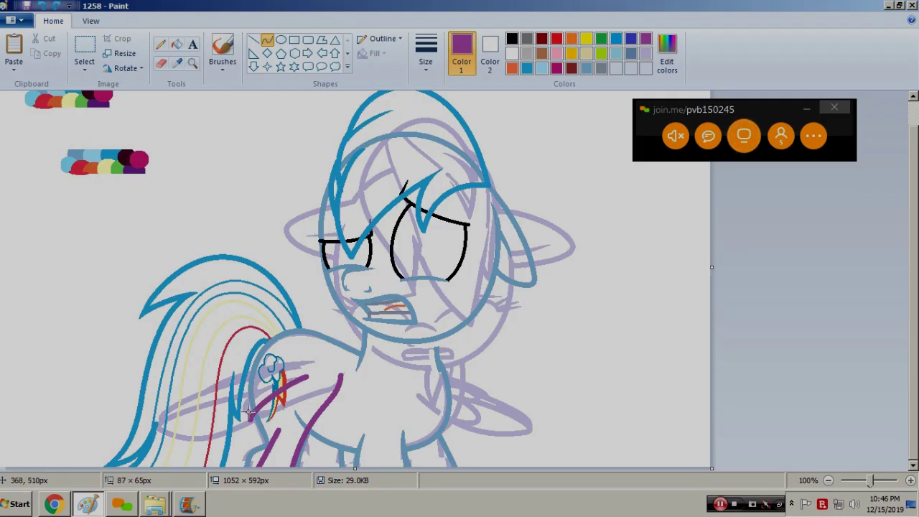
pyautogui.moveTo(308, 379); pyautogui.dragTo(227, 453)
pyautogui.moveTo(268, 392); pyautogui.dragTo(229, 433)
pyautogui.moveTo(274, 405); pyautogui.dragTo(230, 449)
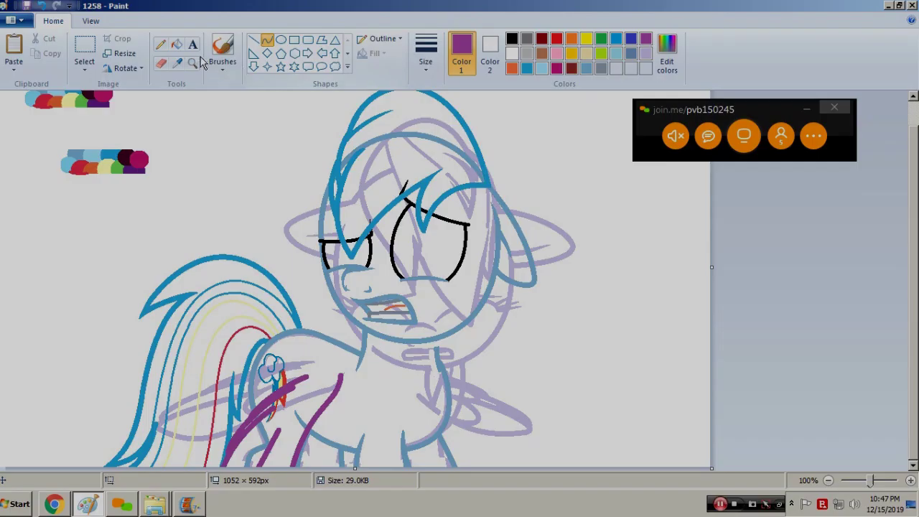
# - Draw a U-shaped purple feather curve between the wing's front edge and the short slanted feather line
pyautogui.click(318, 352)
pyautogui.click(367, 362)
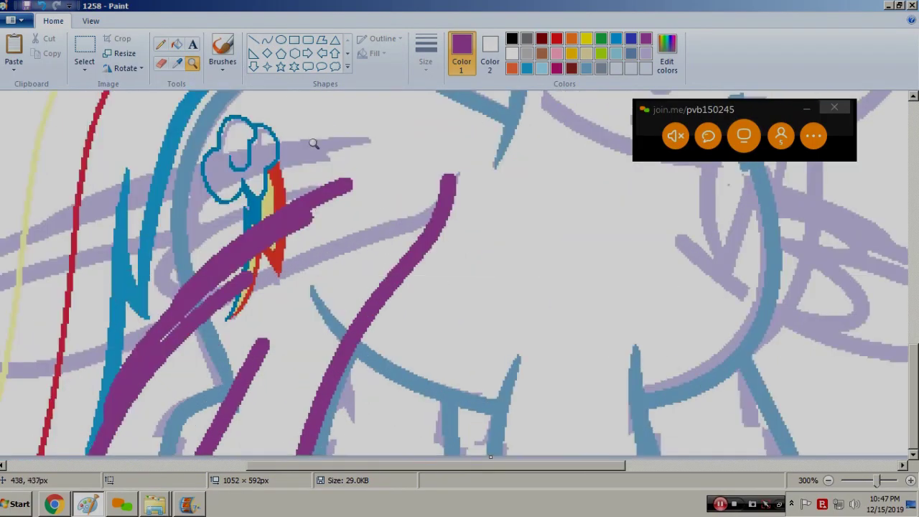
pyautogui.click(266, 40)
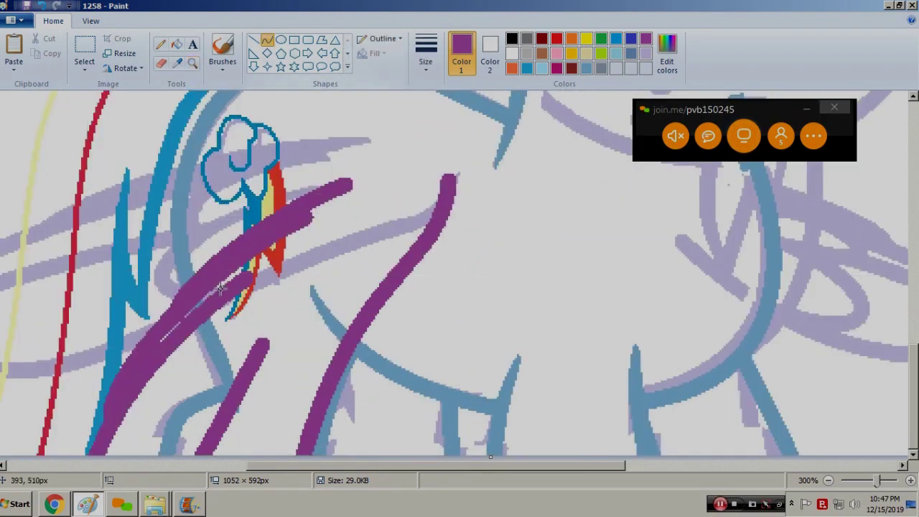
pyautogui.moveTo(328, 381); pyautogui.dragTo(340, 258)
pyautogui.moveTo(316, 345); pyautogui.dragTo(272, 426)
pyautogui.moveTo(236, 378); pyautogui.dragTo(233, 361)
pyautogui.click(175, 343)
# - Add a second U-shaped purple feather curve up to the thick wing edge, and close the gaps where the feather lines meet
pyautogui.moveTo(305, 303)
pyautogui.mouseDown()
pyautogui.moveTo(314, 217)
pyautogui.moveTo(224, 394)
pyautogui.mouseUp()
pyautogui.click(198, 298)
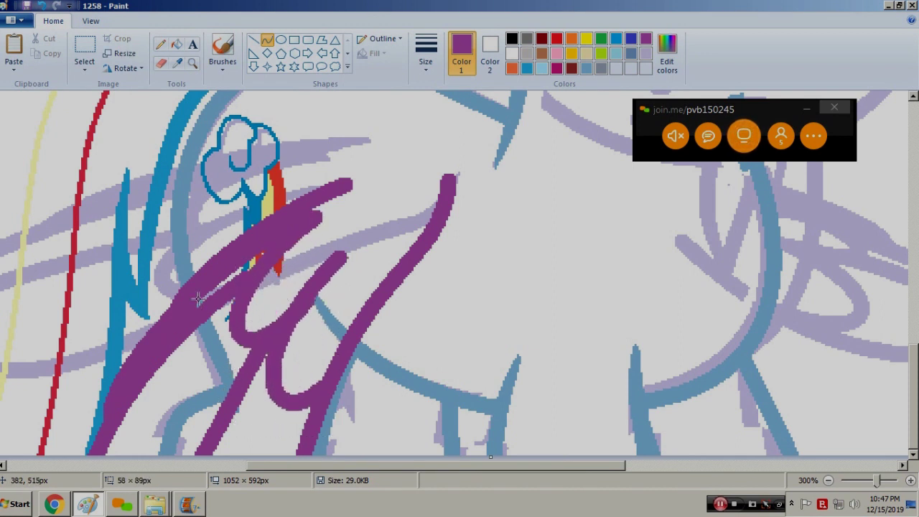
pyautogui.moveTo(265, 287); pyautogui.dragTo(260, 285)
pyautogui.click(364, 237)
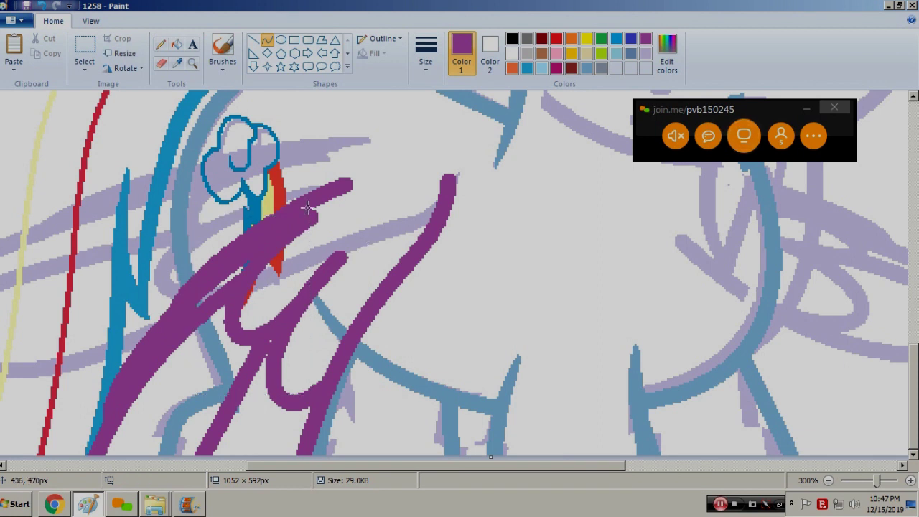
pyautogui.moveTo(266, 247); pyautogui.dragTo(252, 255)
pyautogui.doubleClick(254, 254)
pyautogui.click(355, 237)
pyautogui.moveTo(274, 333); pyautogui.dragTo(267, 350)
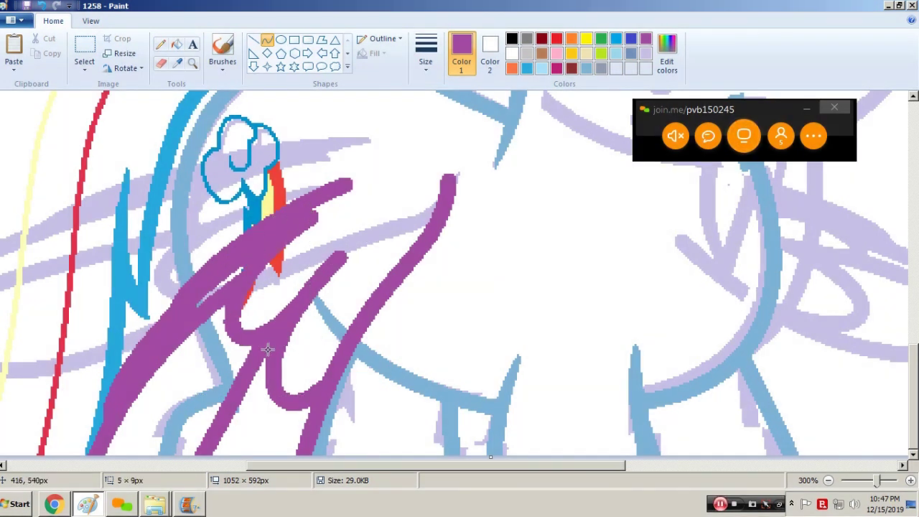
# - Taper the upper ends of both U-shaped feather curves to points with white curves
pyautogui.click(265, 40)
pyautogui.moveTo(291, 383)
pyautogui.mouseDown()
pyautogui.moveTo(294, 359)
pyautogui.moveTo(359, 248)
pyautogui.mouseUp()
pyautogui.rightClick(289, 351)
pyautogui.rightClick(327, 254)
pyautogui.click(234, 241)
pyautogui.moveTo(248, 316); pyautogui.dragTo(330, 208)
pyautogui.rightClick(247, 299)
pyautogui.rightClick(274, 246)
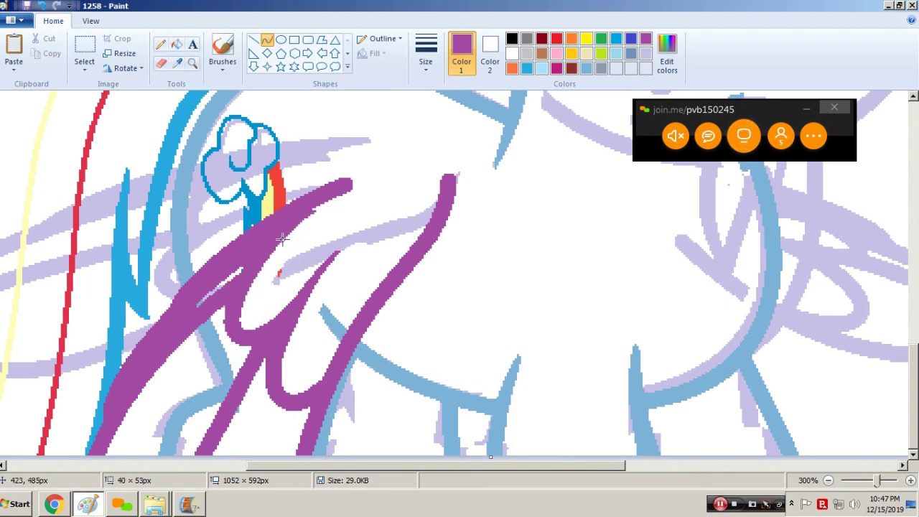
# - Taper the upper ends of the wing's front and upper edges to points with white curves
pyautogui.click(176, 44)
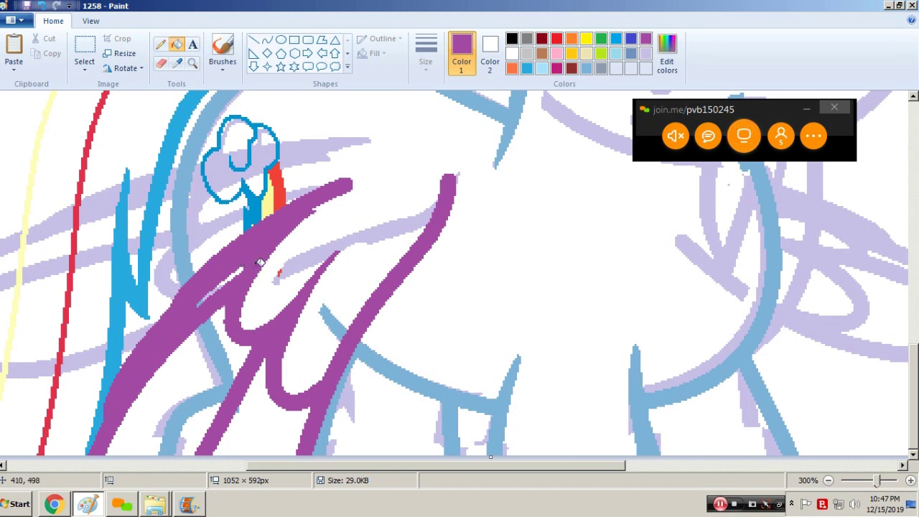
pyautogui.click(267, 41)
pyautogui.moveTo(371, 262); pyautogui.dragTo(453, 136)
pyautogui.moveTo(416, 216)
pyautogui.mouseDown()
pyautogui.moveTo(422, 233)
pyautogui.moveTo(443, 195)
pyautogui.mouseUp()
pyautogui.moveTo(315, 211); pyautogui.dragTo(390, 172)
pyautogui.moveTo(347, 192); pyautogui.dragTo(335, 193)
pyautogui.moveTo(376, 168); pyautogui.dragTo(389, 162)
pyautogui.click(192, 63)
pyautogui.rightClick(303, 182)
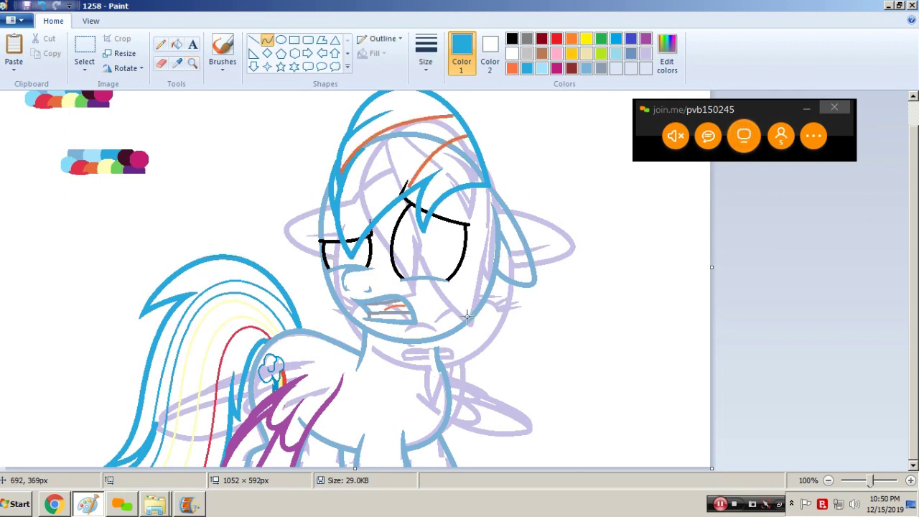
# - Draw the two outer edges of a darker blue mane lock hanging from the jaw over the chest
pyautogui.moveTo(465, 316); pyautogui.dragTo(453, 381)
pyautogui.click(460, 412)
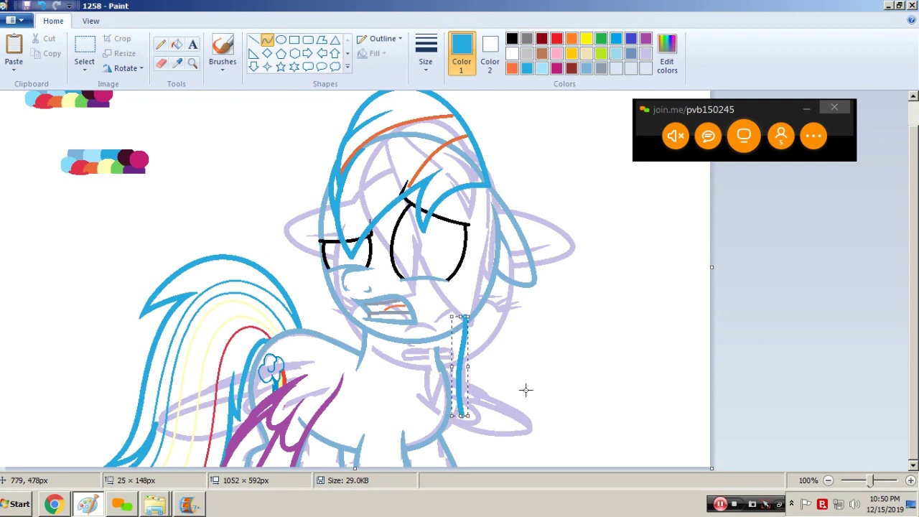
pyautogui.moveTo(431, 316); pyautogui.dragTo(435, 397)
pyautogui.moveTo(424, 345)
pyautogui.mouseDown()
pyautogui.moveTo(425, 399)
pyautogui.moveTo(414, 368)
pyautogui.moveTo(445, 354)
pyautogui.moveTo(434, 377)
pyautogui.moveTo(462, 418)
pyautogui.mouseUp()
pyautogui.click(437, 368)
# - Complete the hanging lock's inner zigzag between its outer edges with darker blue curves ending in two points
pyautogui.moveTo(443, 377)
pyautogui.mouseDown()
pyautogui.moveTo(433, 373)
pyautogui.moveTo(437, 387)
pyautogui.moveTo(468, 380)
pyautogui.moveTo(468, 442)
pyautogui.mouseUp()
pyautogui.click(439, 390)
pyautogui.moveTo(468, 384); pyautogui.dragTo(462, 392)
pyautogui.rightClick(462, 392)
pyautogui.moveTo(409, 357); pyautogui.dragTo(438, 405)
pyautogui.moveTo(429, 392); pyautogui.dragTo(417, 376)
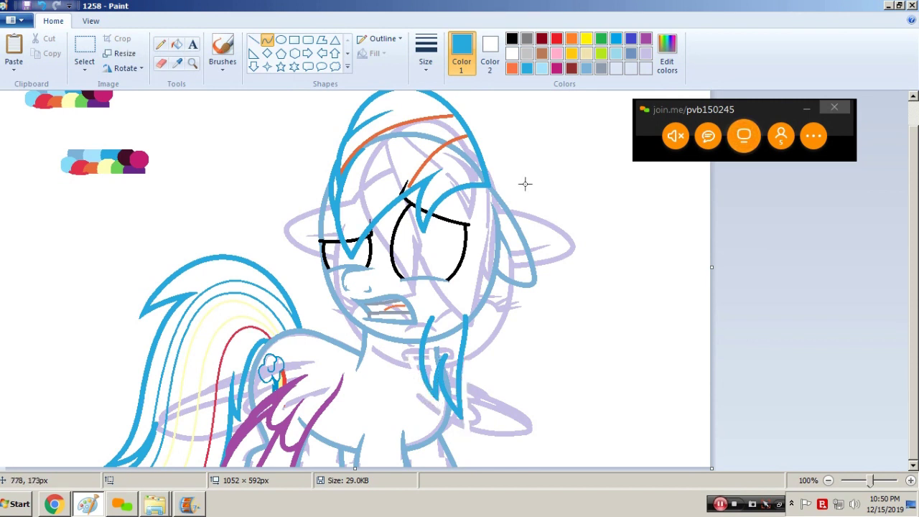
# - Draw a thinner darker blue strand linking the hanging lock's inner peak to its back edge
pyautogui.click(426, 52)
pyautogui.click(415, 134)
pyautogui.moveTo(445, 354); pyautogui.dragTo(461, 331)
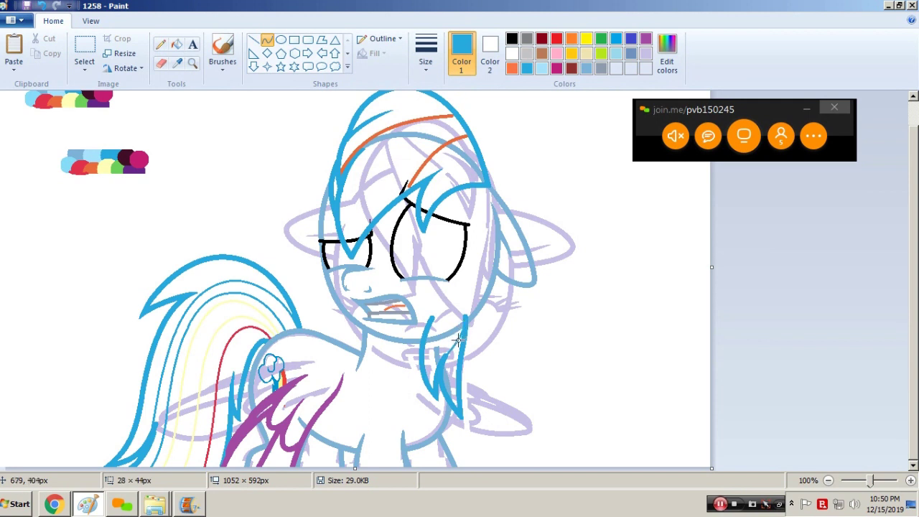
pyautogui.click(426, 54)
pyautogui.click(415, 135)
pyautogui.click(525, 316)
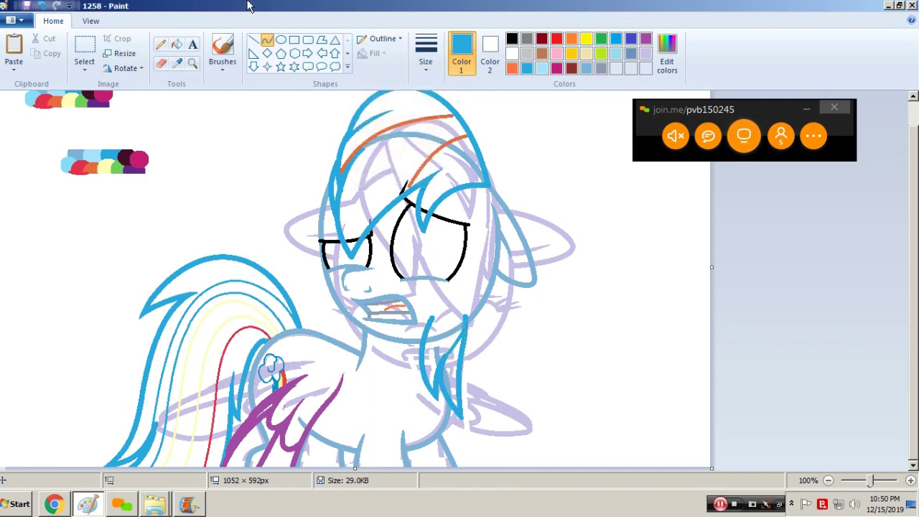
# - Redraw the jaw outline in lighter blue over both places where the hanging lock crosses it
pyautogui.click(192, 63)
pyautogui.click(429, 258)
pyautogui.click(346, 236)
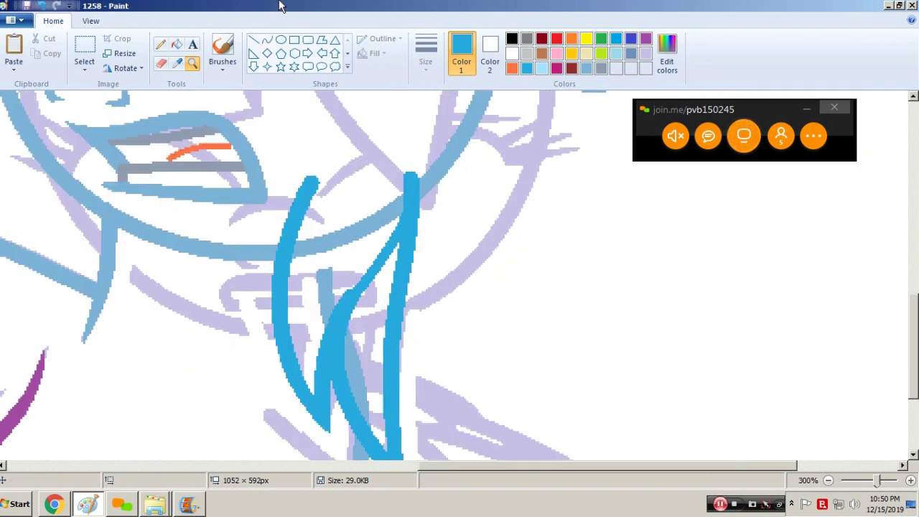
pyautogui.click(266, 40)
pyautogui.click(425, 54)
pyautogui.click(397, 165)
pyautogui.click(587, 69)
pyautogui.moveTo(424, 187); pyautogui.dragTo(403, 205)
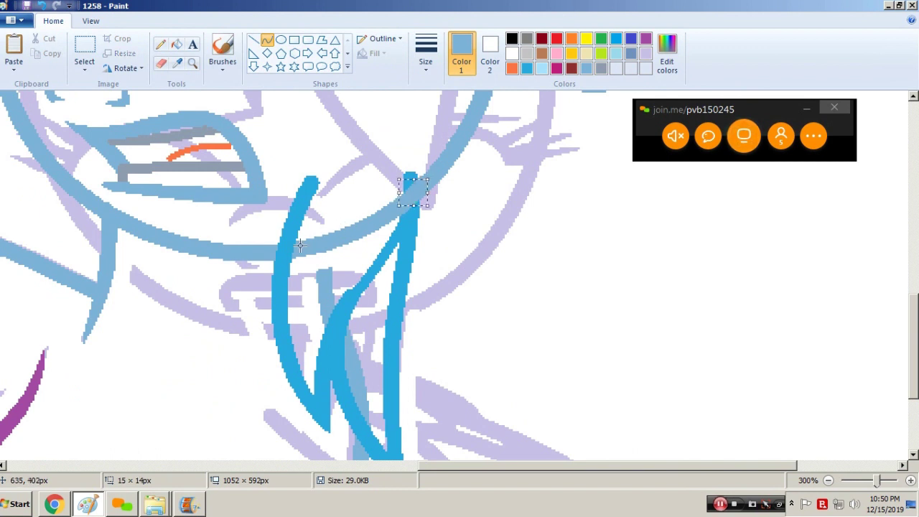
pyautogui.moveTo(298, 248); pyautogui.dragTo(279, 252)
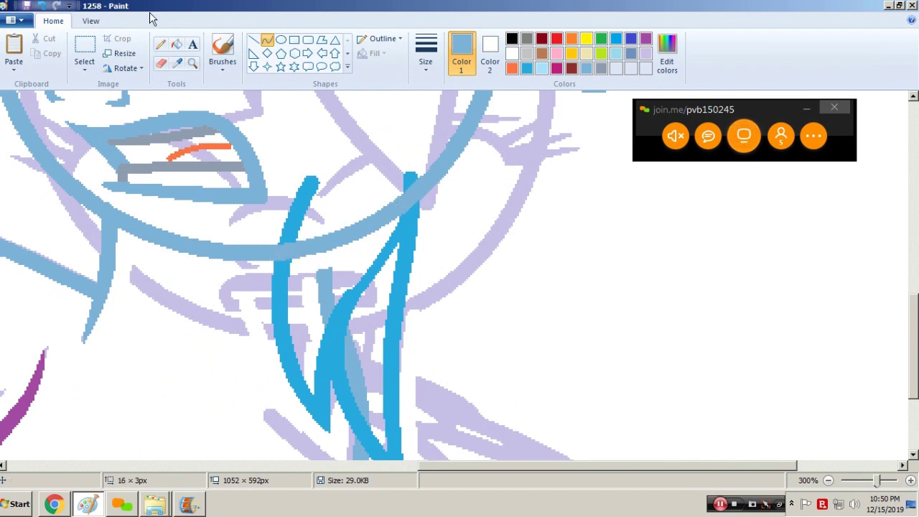
# - Fill the ends of the hanging lock that stick up above the jaw line with white
pyautogui.click(177, 45)
pyautogui.rightClick(303, 196)
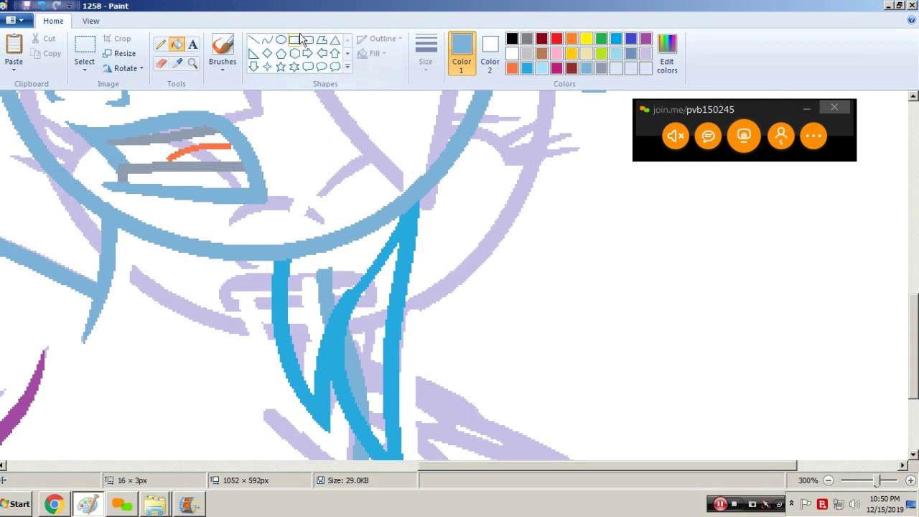
pyautogui.click(192, 63)
pyautogui.rightClick(343, 177)
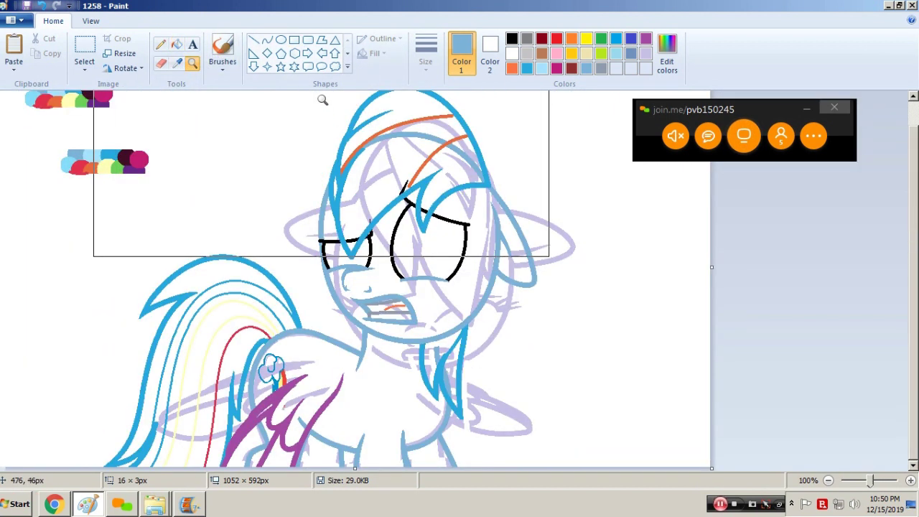
# - Draw a short pointed darker blue lock behind the jaw, joined to the top of the hanging lock
pyautogui.click(267, 40)
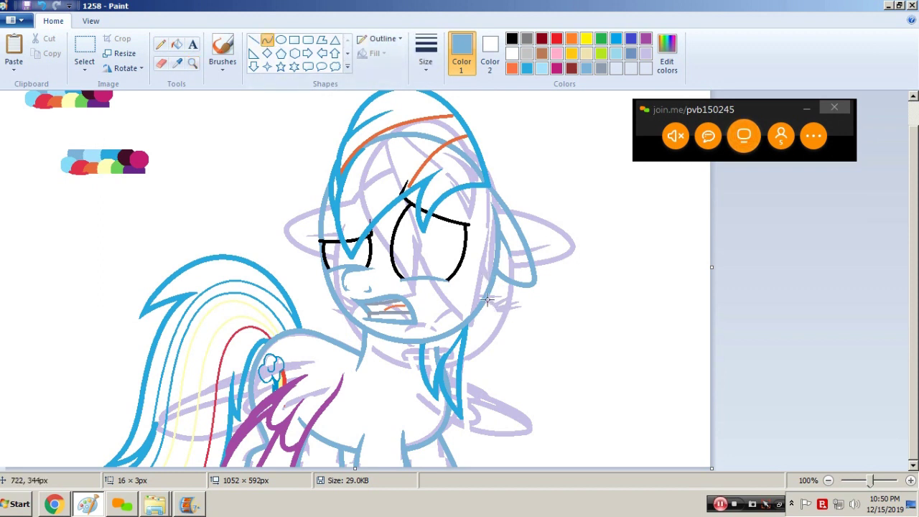
pyautogui.click(527, 68)
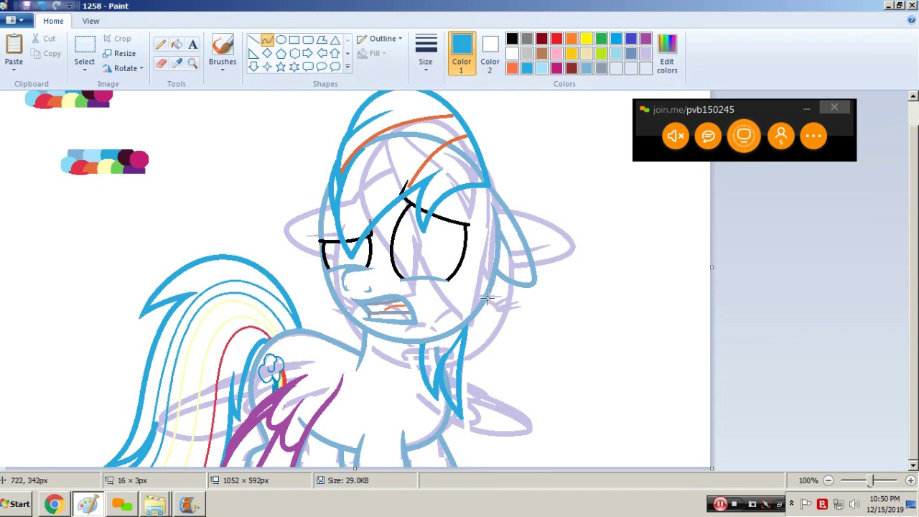
pyautogui.moveTo(487, 275); pyautogui.dragTo(473, 346)
pyautogui.click(485, 298)
pyautogui.moveTo(485, 300)
pyautogui.mouseDown()
pyautogui.moveTo(485, 326)
pyautogui.moveTo(468, 345)
pyautogui.moveTo(469, 331)
pyautogui.mouseUp()
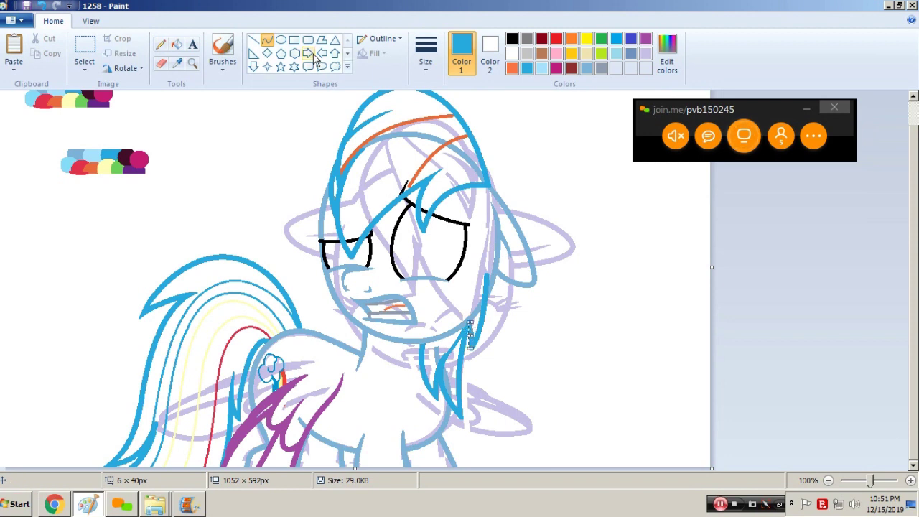
# - Sharpen the bottom tip of the short lock behind the jaw with a white curve
pyautogui.click(193, 63)
pyautogui.click(472, 325)
pyautogui.click(472, 324)
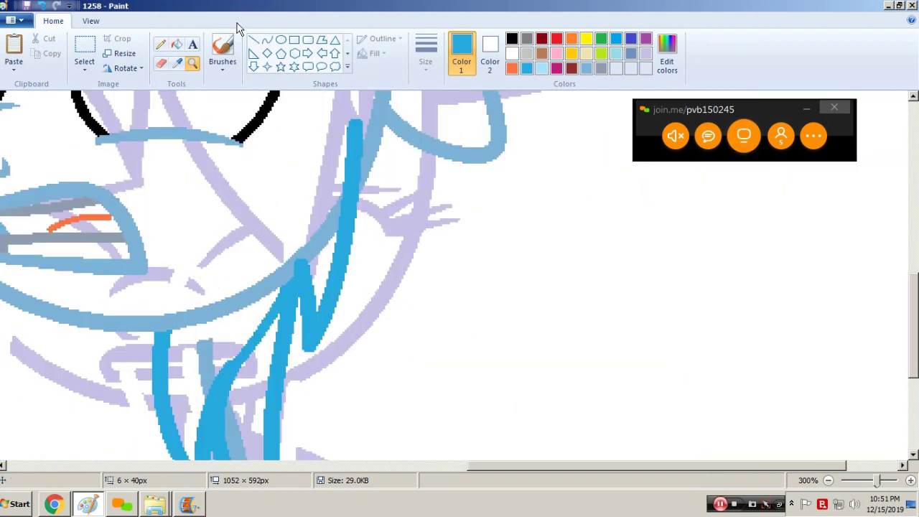
pyautogui.click(267, 39)
pyautogui.moveTo(308, 345); pyautogui.dragTo(341, 314)
# - Redraw the jaw outline in its sampled lighter blue across the short lock, and fill the lock's end inside the face with white
pyautogui.click(176, 63)
pyautogui.click(373, 148)
pyautogui.moveTo(372, 146); pyautogui.dragTo(291, 269)
pyautogui.moveTo(352, 174); pyautogui.dragTo(369, 209)
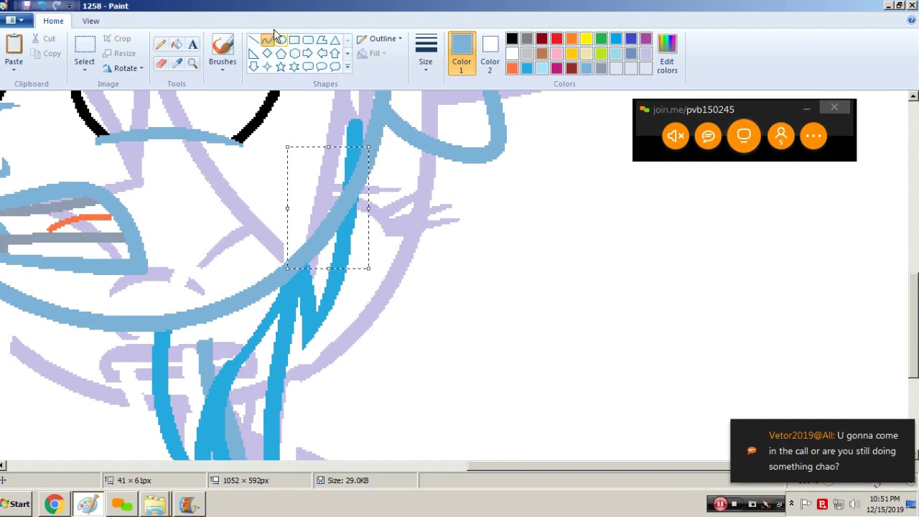
pyautogui.click(176, 44)
pyautogui.click(354, 136)
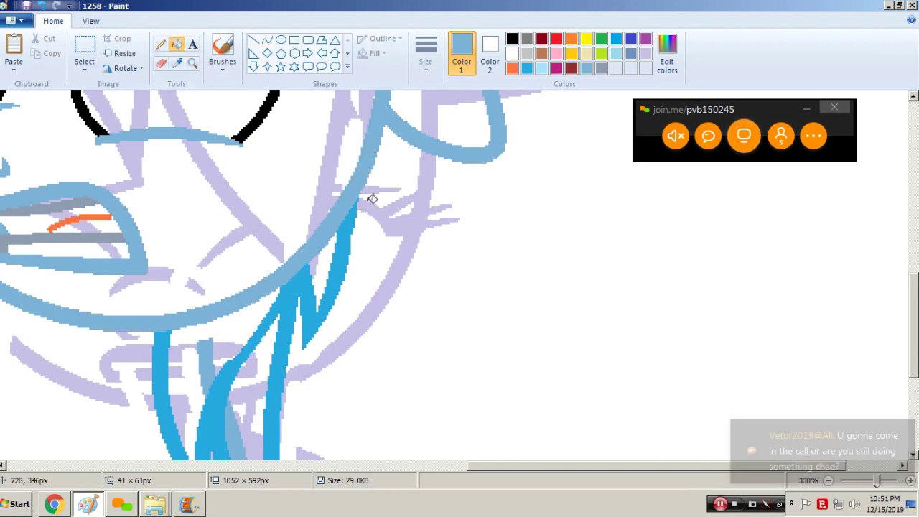
# - Reply "Chill out." in the join.me chat, and close the chat window
pyautogui.click(714, 142)
pyautogui.write('Chill out.')
pyautogui.press('Return')
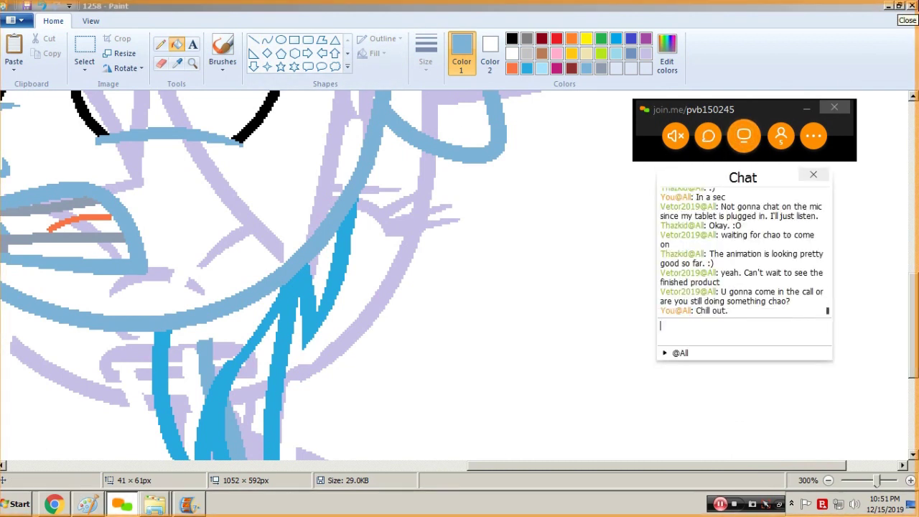
pyautogui.click(814, 175)
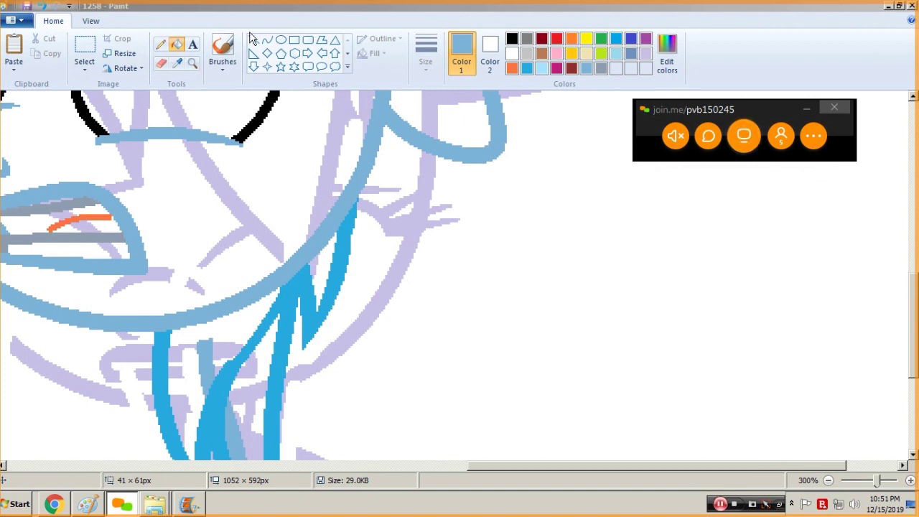
# - Touch up the short lock behind the jaw with the thinnest darker blue pencil, and clear the lavender sketch from the canvas
pyautogui.click(178, 44)
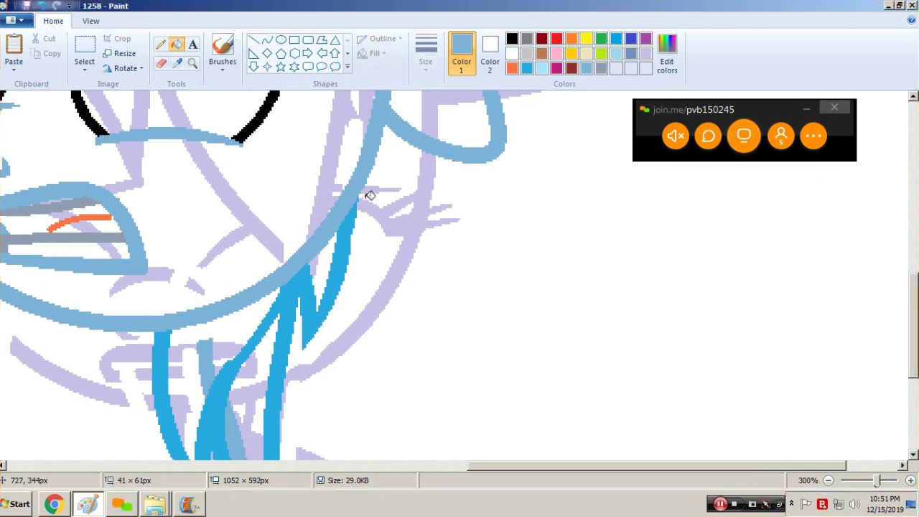
pyautogui.click(425, 52)
pyautogui.click(419, 93)
pyautogui.click(527, 68)
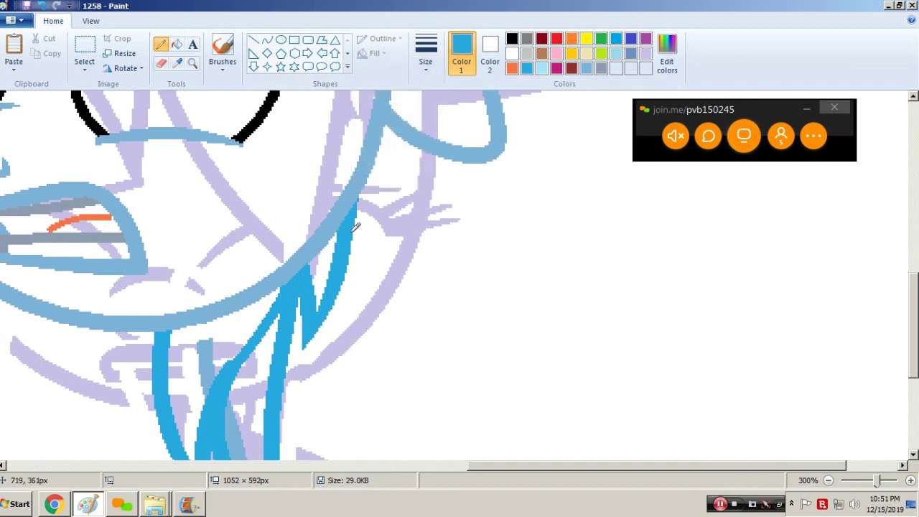
pyautogui.click(192, 65)
pyautogui.rightClick(197, 149)
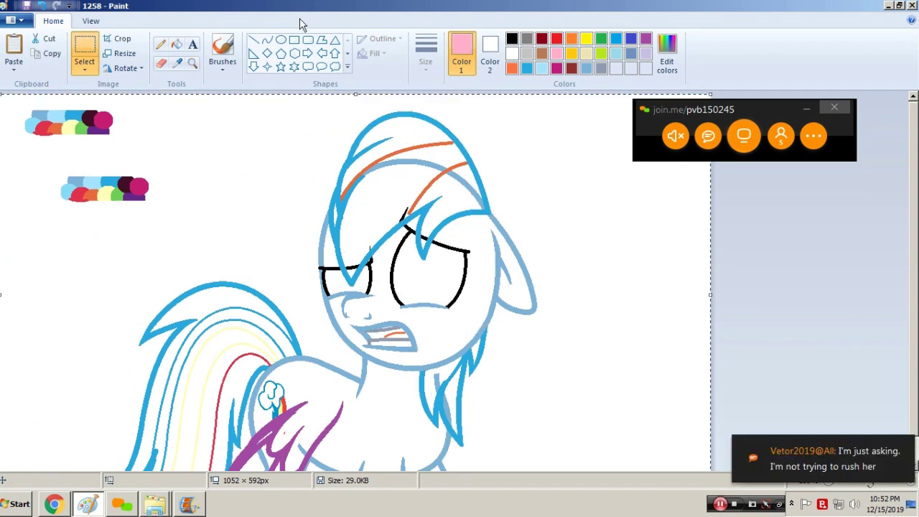
# - Draw two pink curves, about 59 by 131 px down the far forehead and 67 by 45 px under the far eye
pyautogui.click(266, 40)
pyautogui.moveTo(355, 208); pyautogui.dragTo(319, 295)
pyautogui.moveTo(338, 249); pyautogui.dragTo(326, 232)
pyautogui.click(316, 268)
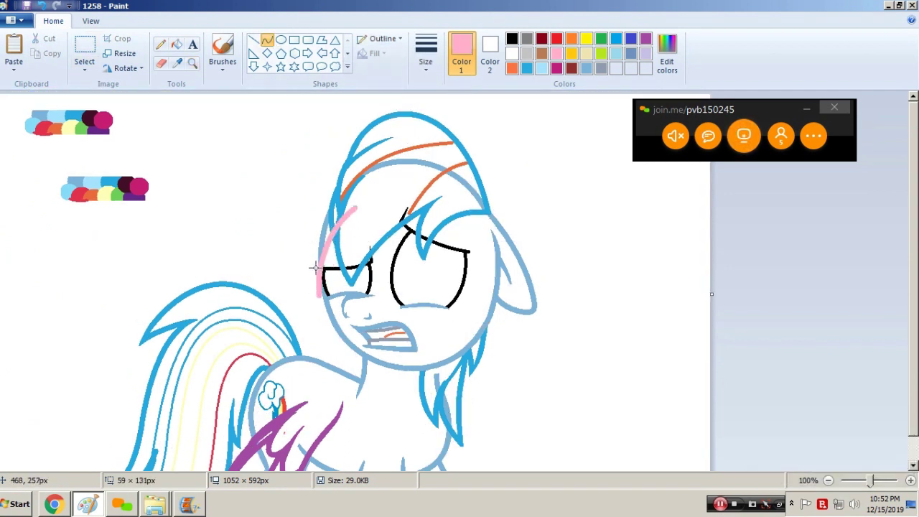
pyautogui.click(408, 285)
pyautogui.moveTo(318, 295); pyautogui.dragTo(348, 287)
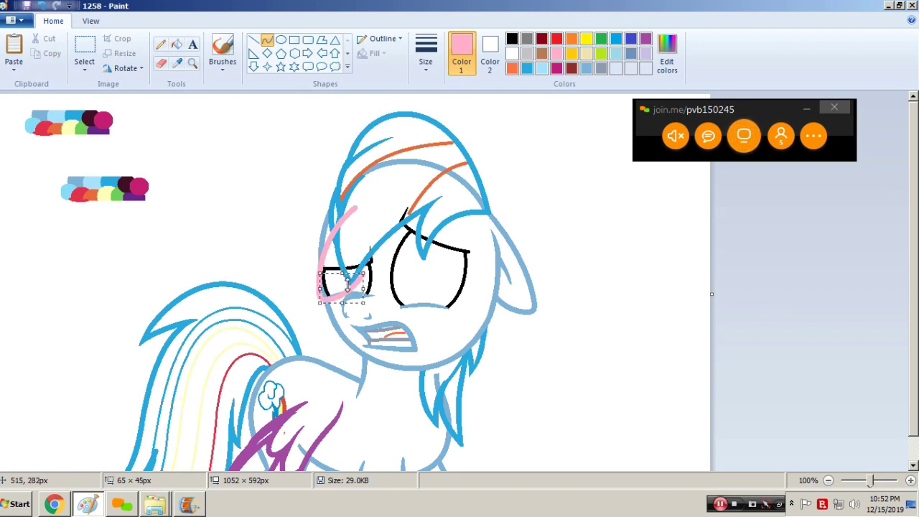
pyautogui.moveTo(367, 289); pyautogui.dragTo(367, 289)
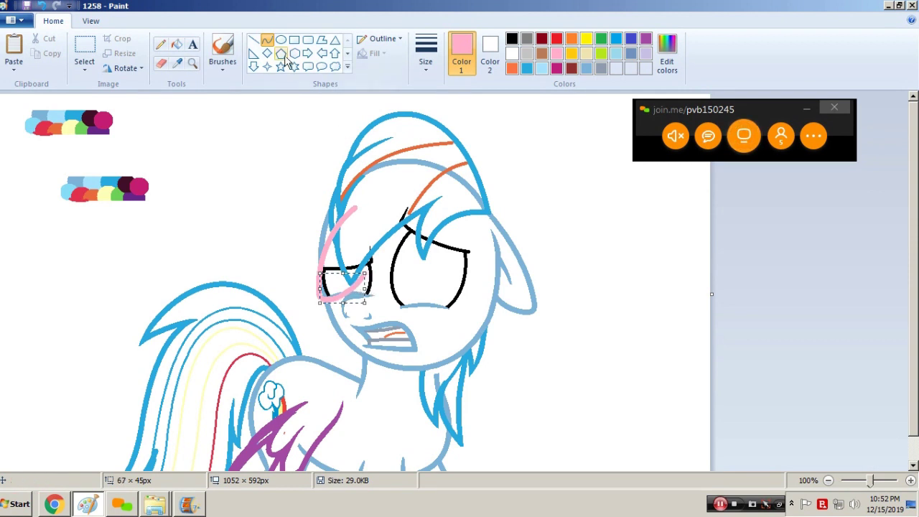
pyautogui.click(84, 51)
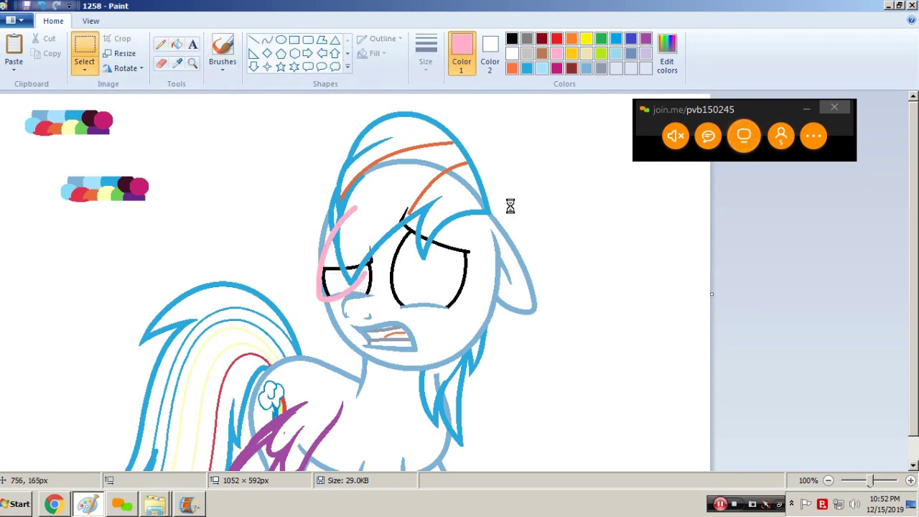
# - Fill away the surplus pink inside the face, and recolour the remaining cheek bulge with the sampled lighter blue of the outline
pyautogui.click(178, 46)
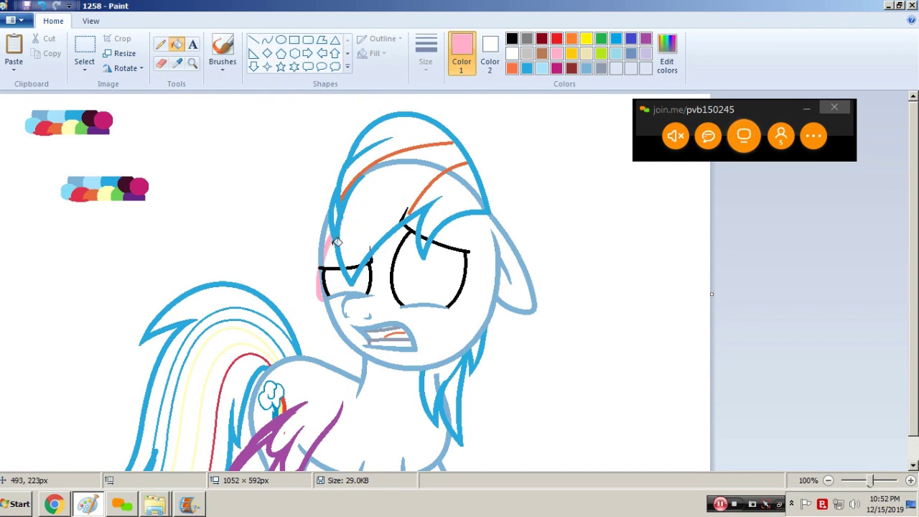
pyautogui.click(177, 63)
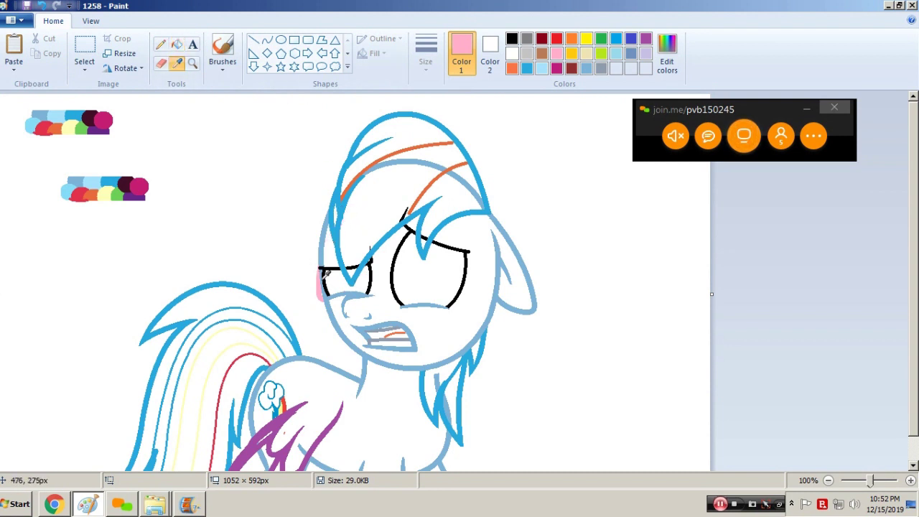
pyautogui.click(332, 290)
# - Examine the eyes, cheek outline, mouth and mane up close for gaps or leftover colour
pyautogui.click(192, 63)
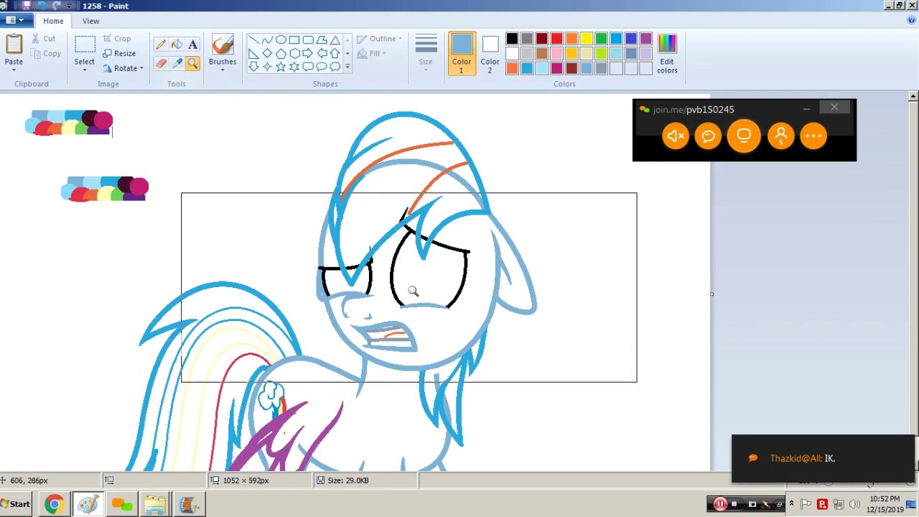
pyautogui.click(397, 279)
pyautogui.click(396, 278)
pyautogui.click(177, 45)
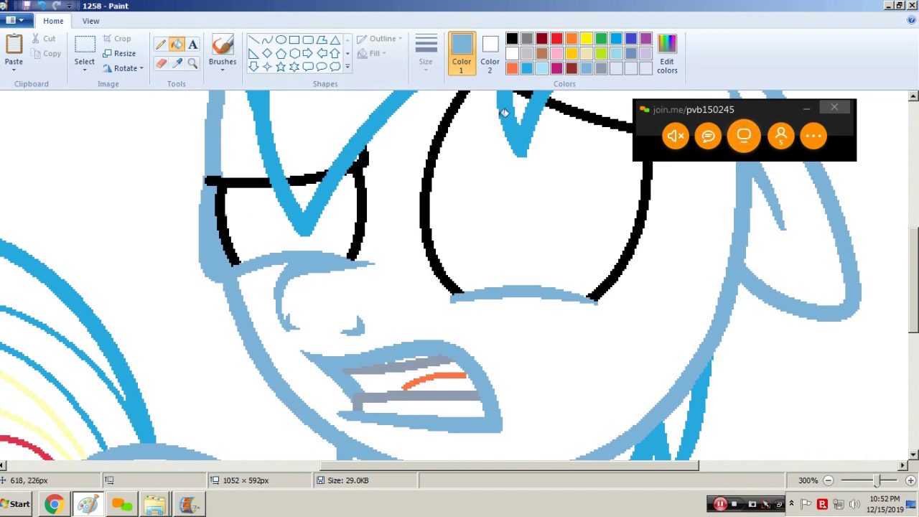
pyautogui.click(541, 68)
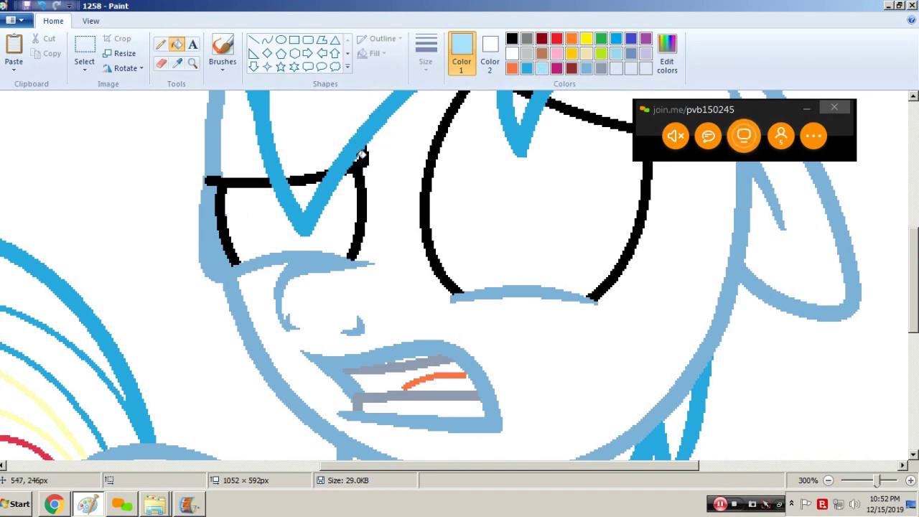
pyautogui.scroll(6, 358, 155)
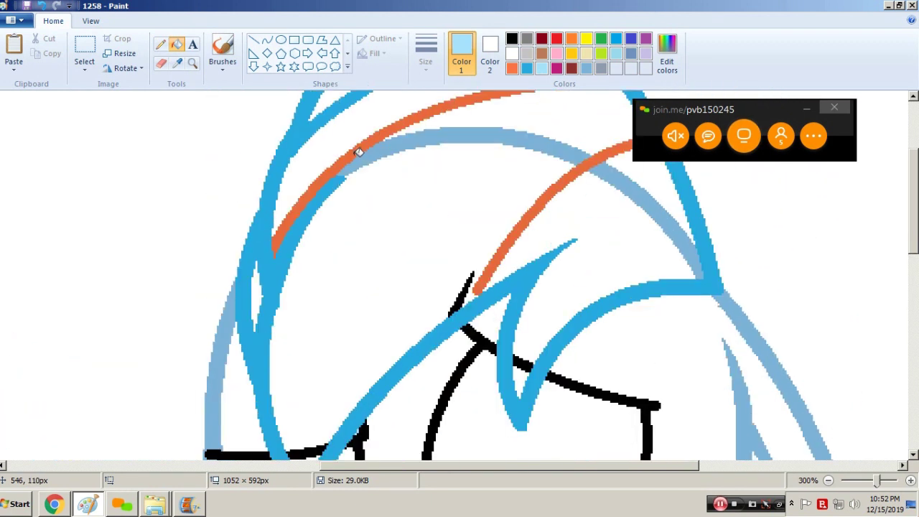
pyautogui.click(193, 63)
pyautogui.rightClick(355, 209)
pyautogui.rightClick(355, 209)
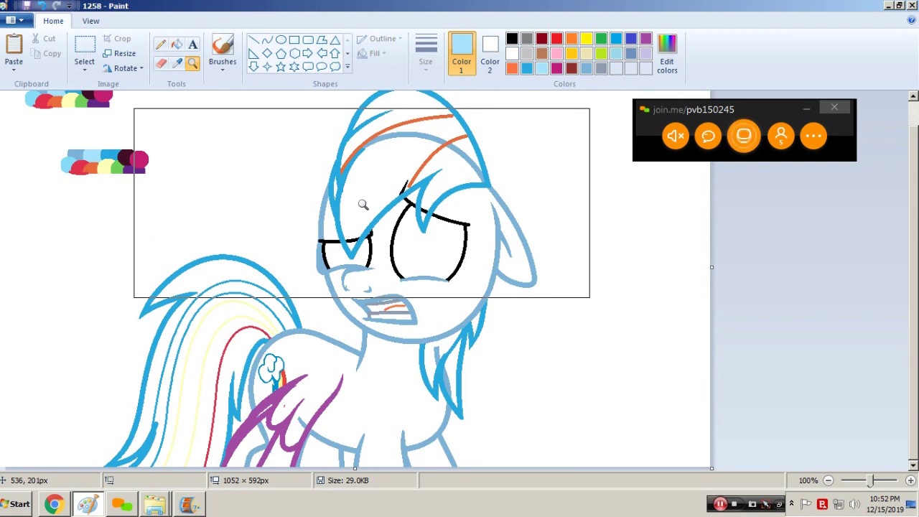
# - Draw a long thick purple curve, about 104 by 159 px, from below the neck down across the chest to the front leg
pyautogui.click(267, 39)
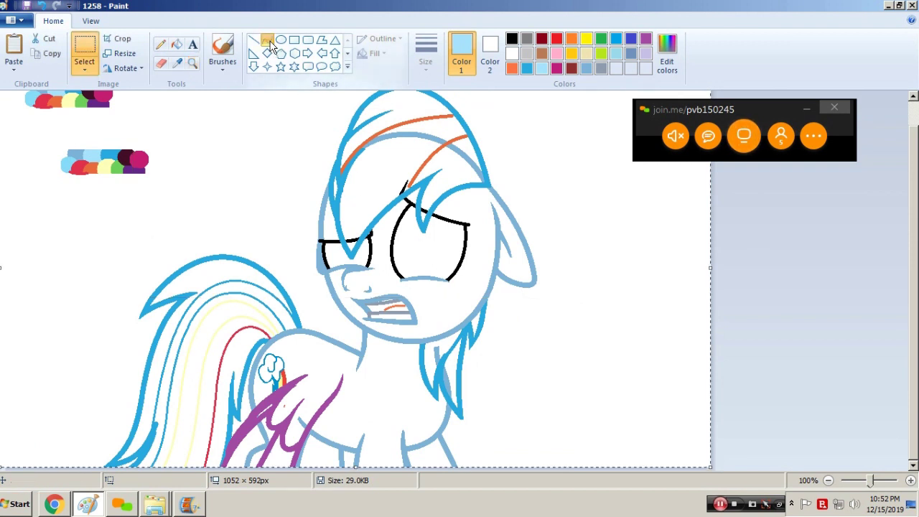
pyautogui.click(425, 54)
pyautogui.click(402, 172)
pyautogui.click(645, 40)
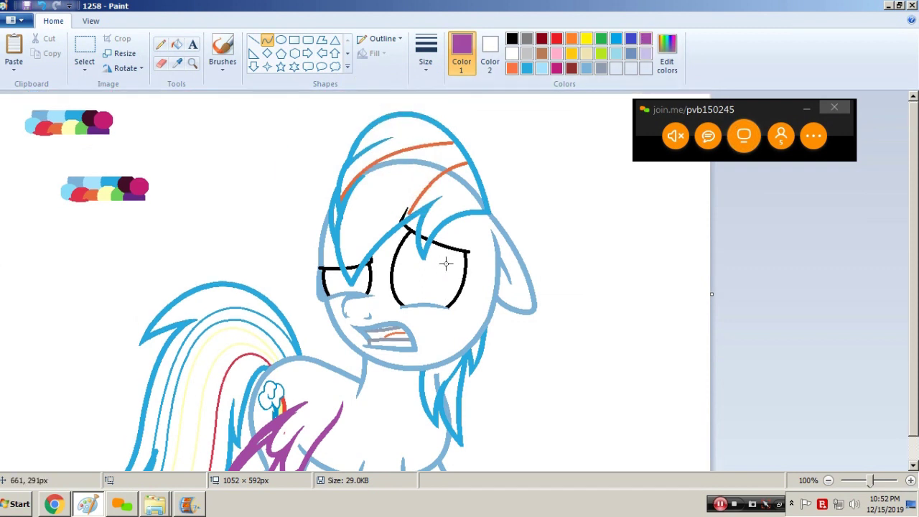
pyautogui.moveTo(379, 375); pyautogui.dragTo(448, 481)
pyautogui.moveTo(404, 386); pyautogui.dragTo(412, 390)
pyautogui.moveTo(411, 425)
pyautogui.mouseDown()
pyautogui.moveTo(390, 440)
pyautogui.moveTo(398, 438)
pyautogui.mouseUp()
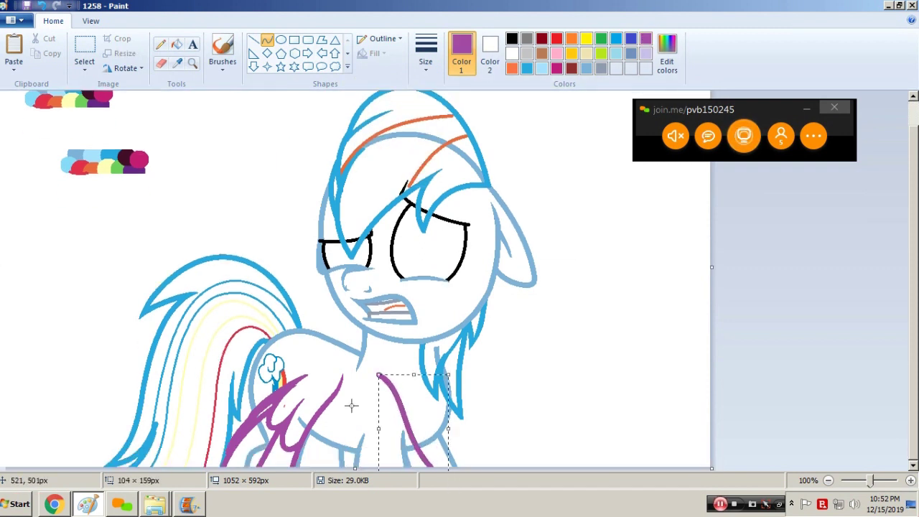
# - Draw short hooked purple feather curves on the chest between the near wing and the long purple curve
pyautogui.moveTo(351, 395); pyautogui.dragTo(371, 431)
pyautogui.moveTo(347, 430); pyautogui.dragTo(337, 454)
pyautogui.moveTo(351, 447); pyautogui.dragTo(362, 465)
pyautogui.moveTo(370, 430)
pyautogui.mouseDown()
pyautogui.moveTo(363, 476)
pyautogui.moveTo(352, 453)
pyautogui.mouseUp()
pyautogui.click(388, 433)
pyautogui.moveTo(357, 460); pyautogui.dragTo(365, 496)
pyautogui.click(393, 430)
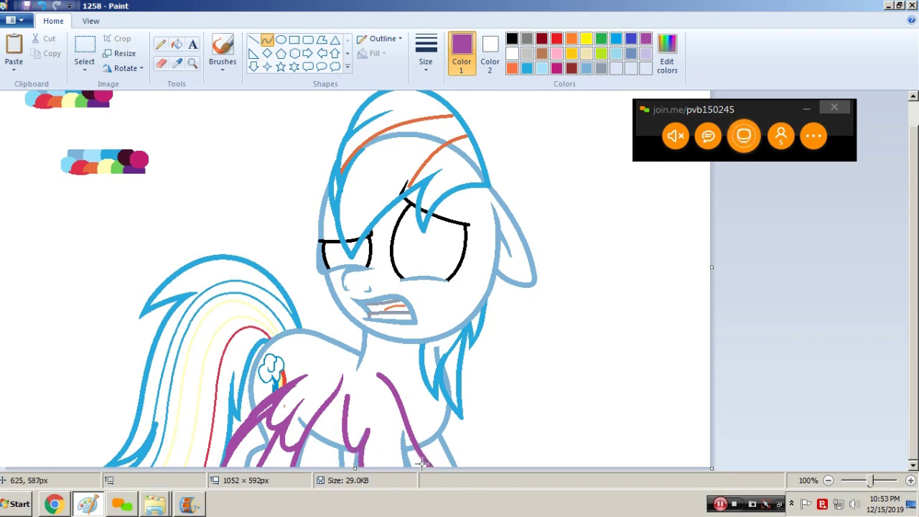
pyautogui.moveTo(365, 393); pyautogui.dragTo(414, 481)
pyautogui.click(391, 420)
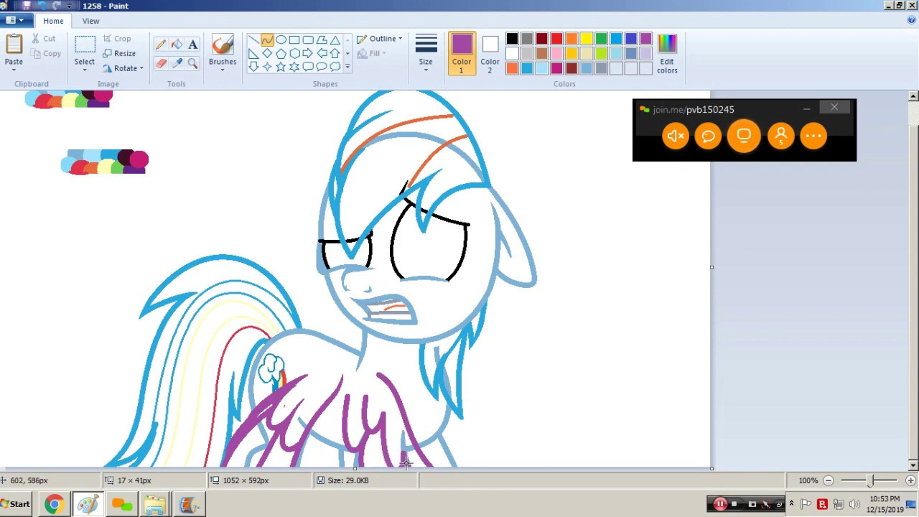
pyautogui.click(97, 57)
pyautogui.scroll(1, 382, 197)
pyautogui.hotkey('ctrl', 'a')
pyautogui.scroll(-1, 383, 198)
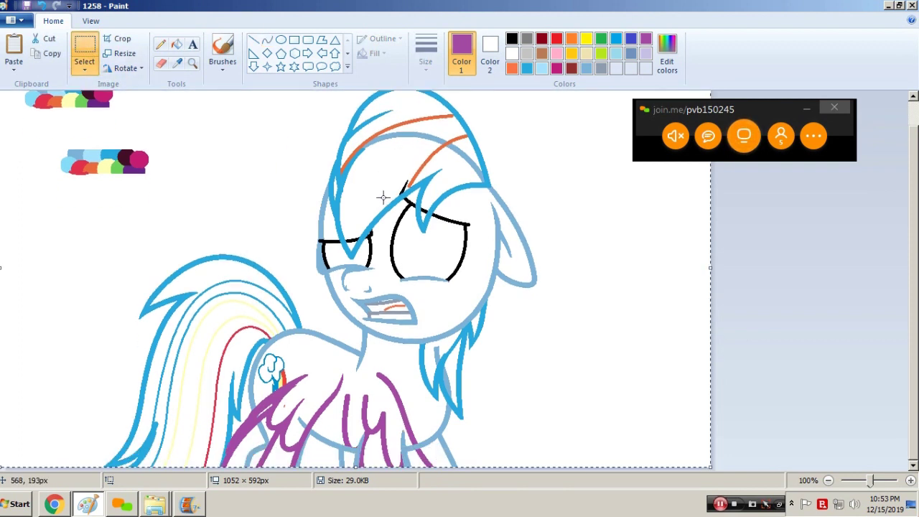
pyautogui.click(162, 45)
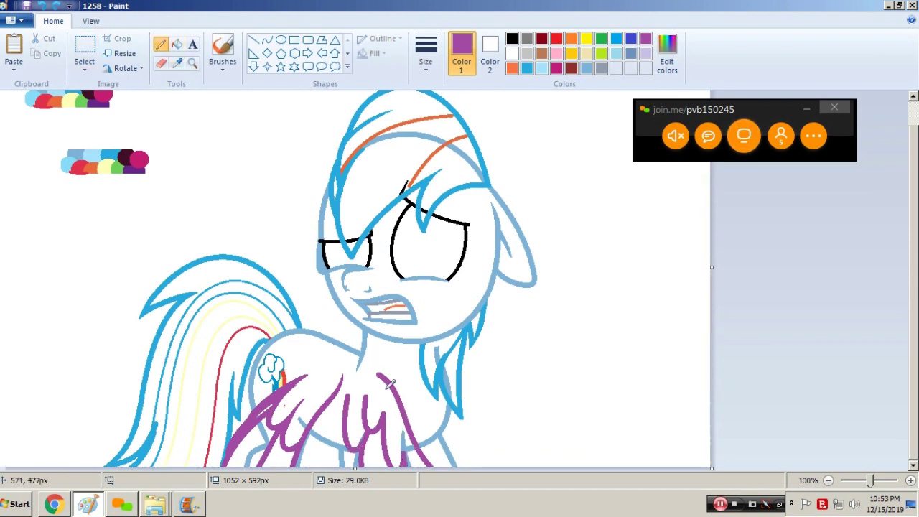
pyautogui.hotkey('ctrl', 'a')
pyautogui.scroll(-1, 433, 338)
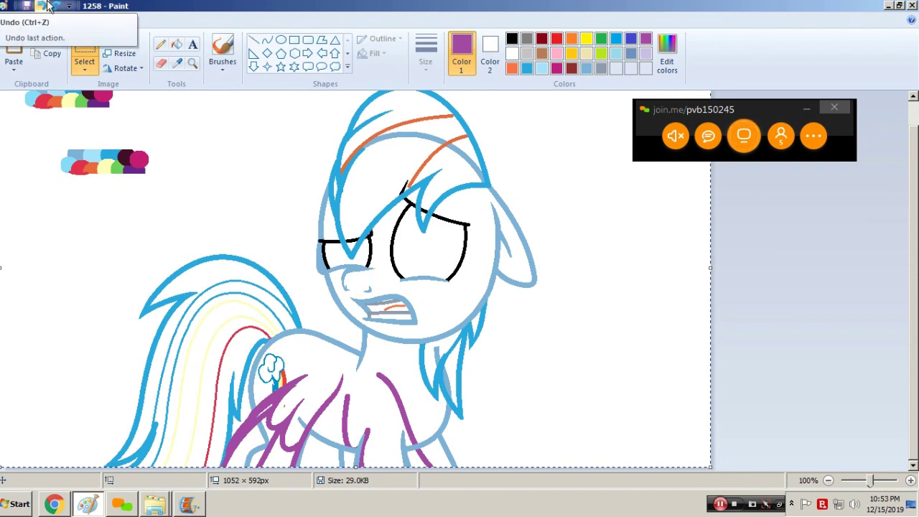
# - Save the drawing of frame 1258
pyautogui.click(23, 5)
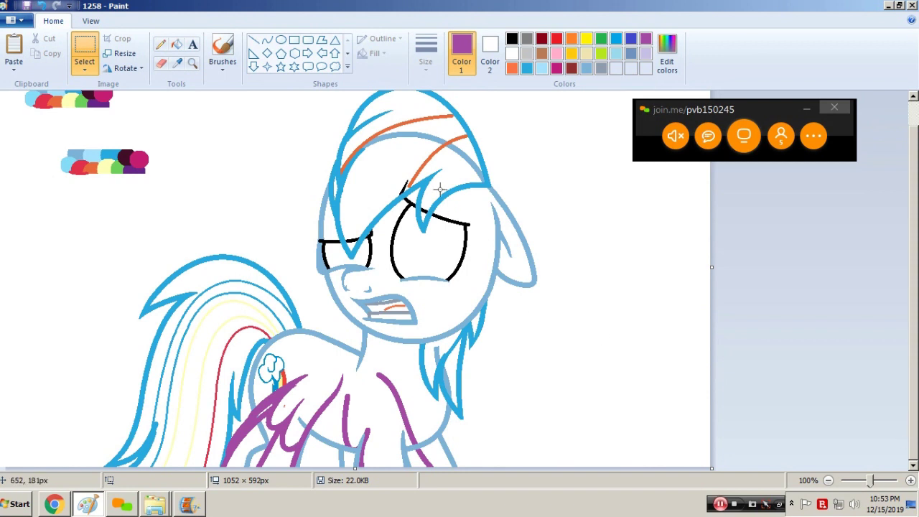
# - Draw dark red iris ellipses with the second-thinnest line, about 49 by 69 px in the near eye and 34 by 55 px in the far eye
pyautogui.click(441, 242)
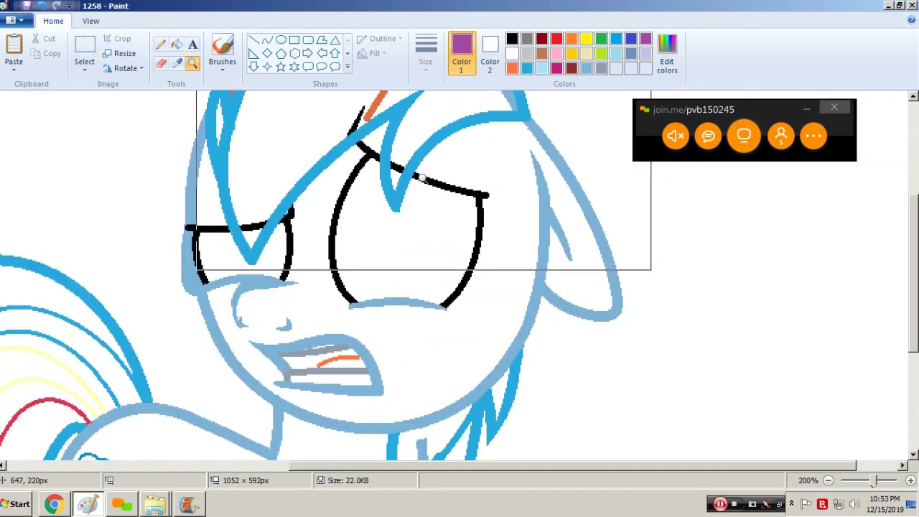
pyautogui.click(281, 40)
pyautogui.click(427, 61)
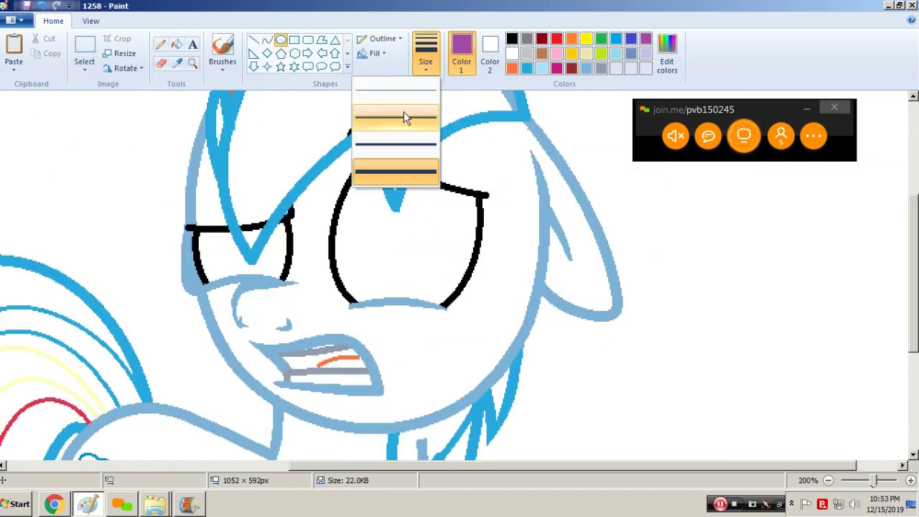
pyautogui.click(404, 117)
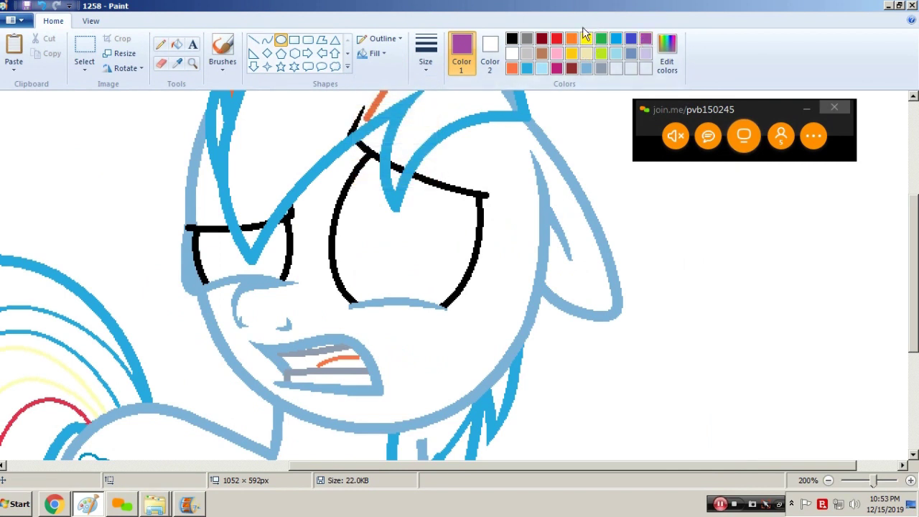
pyautogui.click(570, 39)
pyautogui.click(543, 39)
pyautogui.moveTo(419, 184); pyautogui.dragTo(352, 278)
pyautogui.moveTo(377, 249); pyautogui.dragTo(361, 262)
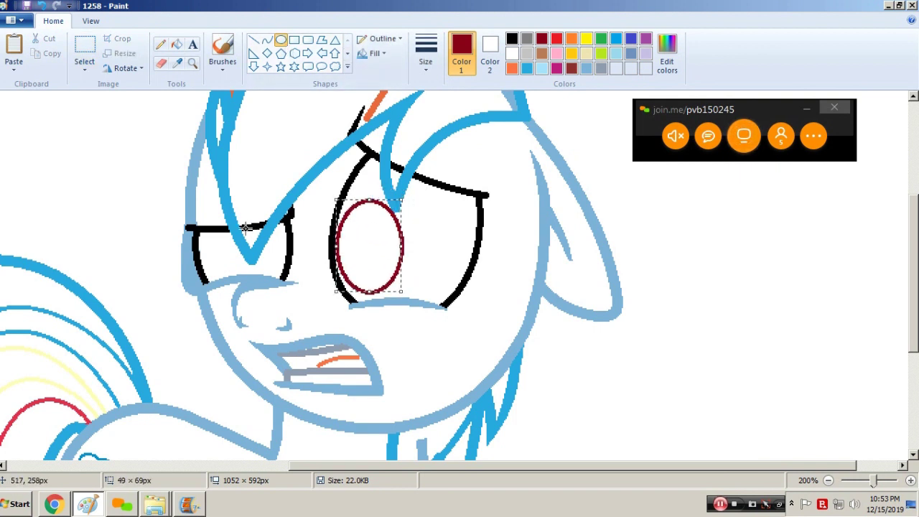
pyautogui.moveTo(243, 212); pyautogui.dragTo(198, 287)
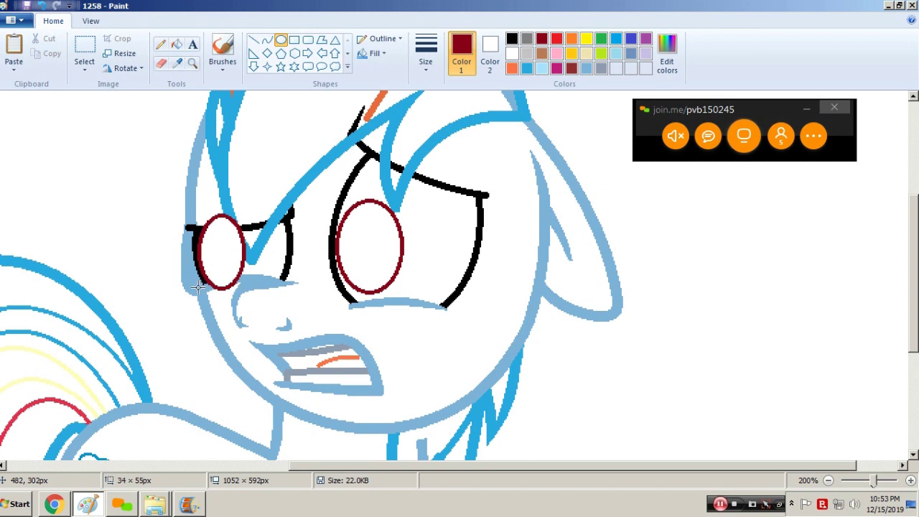
# - Draw a small black pupil ellipse inside each iris, about 14 by 25 px in the far eye
pyautogui.click(511, 38)
pyautogui.moveTo(381, 227); pyautogui.dragTo(354, 268)
pyautogui.moveTo(231, 234); pyautogui.dragTo(209, 264)
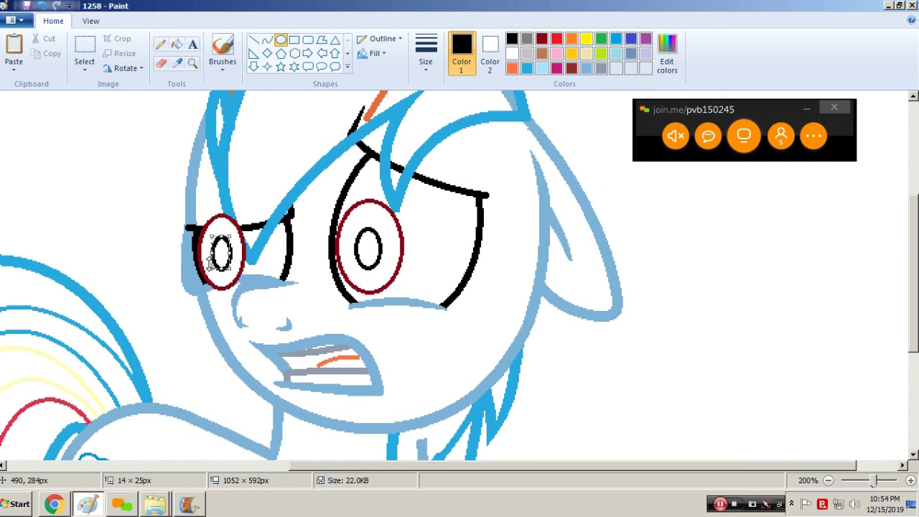
pyautogui.click(533, 178)
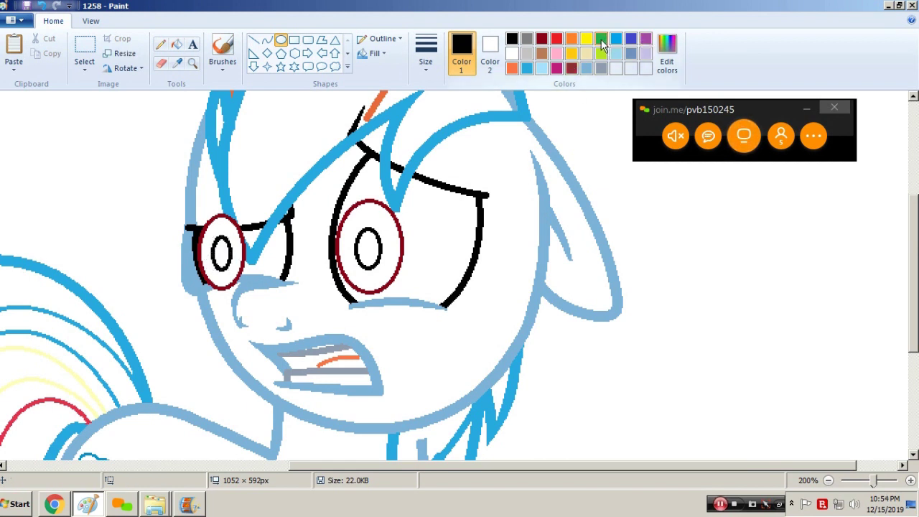
# - Draw green highlight ellipses overlapping the pupils' upper edges, about 20 by 26 px in the near eye and 16 by 23 px in the far eye
pyautogui.click(600, 39)
pyautogui.moveTo(393, 206); pyautogui.dragTo(365, 244)
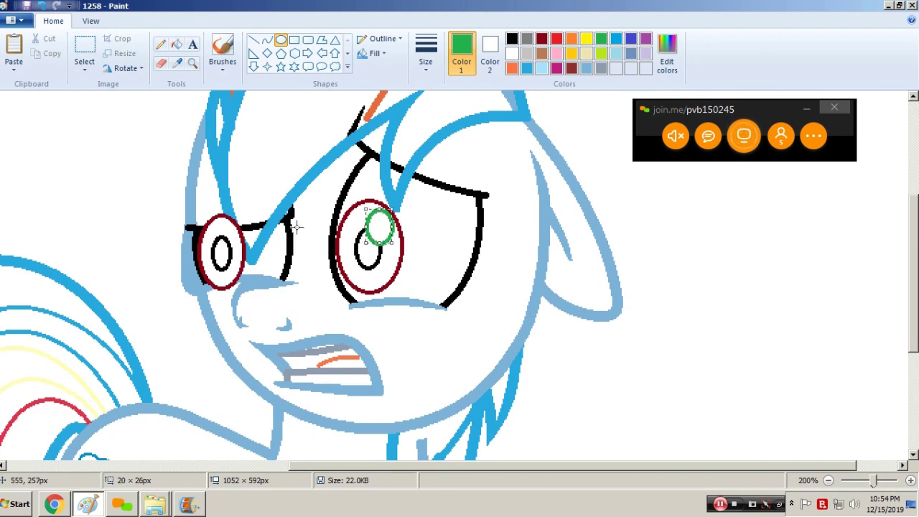
pyautogui.press('Right')
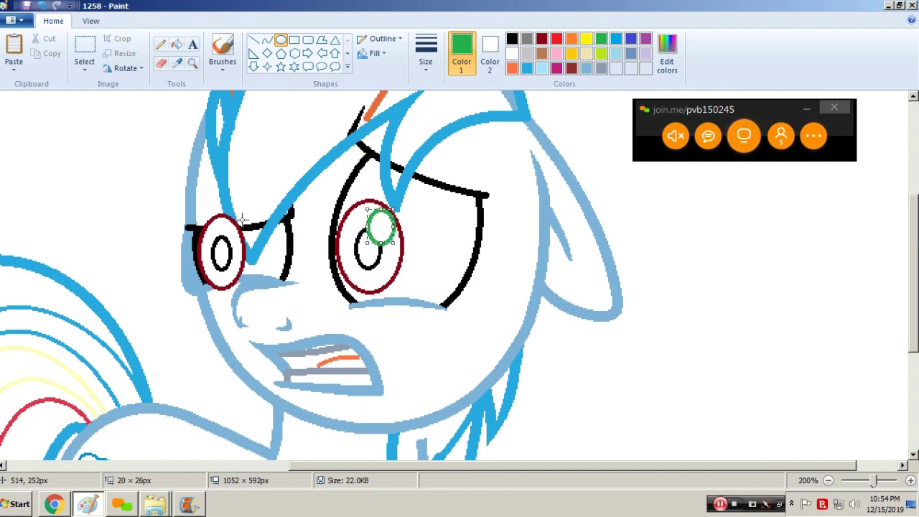
pyautogui.moveTo(237, 219); pyautogui.dragTo(213, 251)
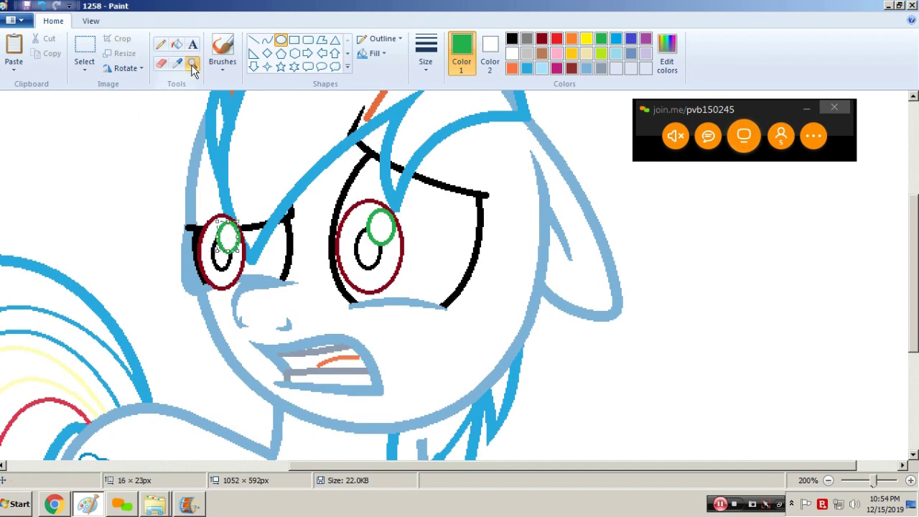
# - Clear the iris parts sticking out of the far eye with white fill and close the gap at its outer edge with dark red
pyautogui.click(193, 64)
pyautogui.rightClick(243, 141)
pyautogui.rightClick(242, 142)
pyautogui.click(98, 54)
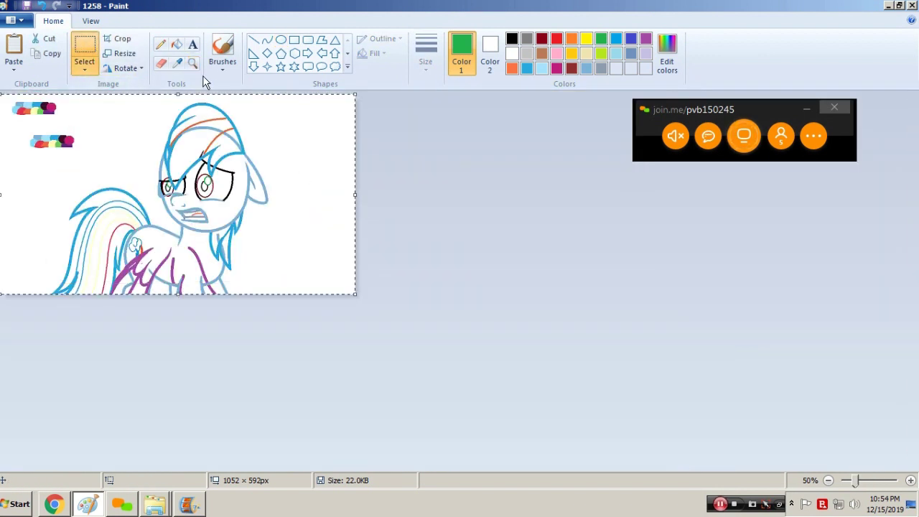
pyautogui.click(194, 64)
pyautogui.click(173, 187)
pyautogui.click(350, 263)
pyautogui.click(445, 271)
pyautogui.click(294, 208)
pyautogui.click(173, 45)
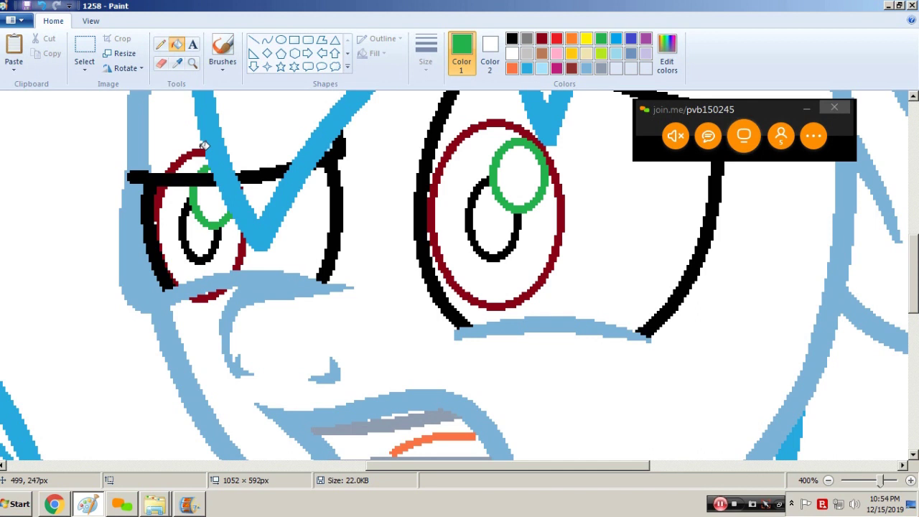
pyautogui.rightClick(204, 147)
pyautogui.rightClick(215, 293)
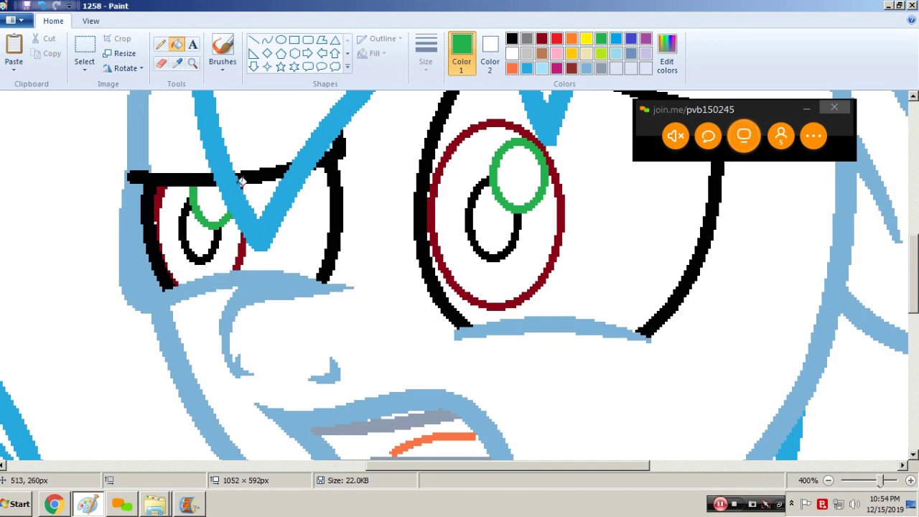
pyautogui.click(541, 39)
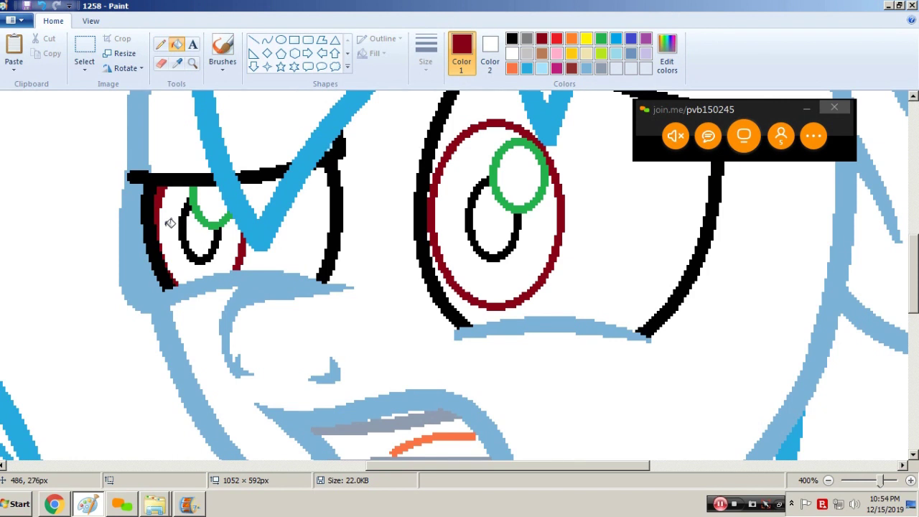
# - Draw three black lashes up to about 29 px long at the near eye's outer corner with the third-thinnest line
pyautogui.click(193, 64)
pyautogui.rightClick(359, 214)
pyautogui.rightClick(361, 218)
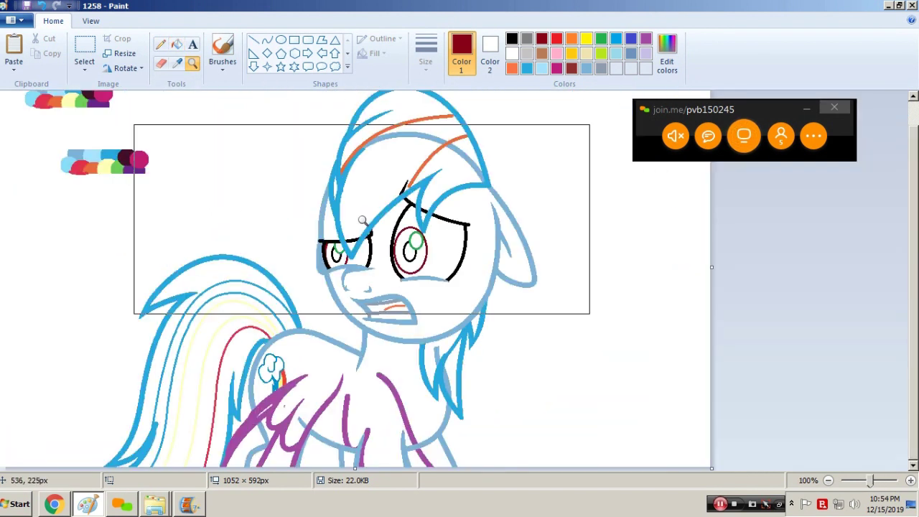
pyautogui.click(436, 268)
pyautogui.click(253, 39)
pyautogui.click(425, 52)
pyautogui.click(423, 142)
pyautogui.click(512, 38)
pyautogui.moveTo(509, 186)
pyautogui.mouseDown()
pyautogui.moveTo(560, 187)
pyautogui.moveTo(551, 203)
pyautogui.moveTo(560, 204)
pyautogui.moveTo(540, 212)
pyautogui.moveTo(559, 220)
pyautogui.mouseUp()
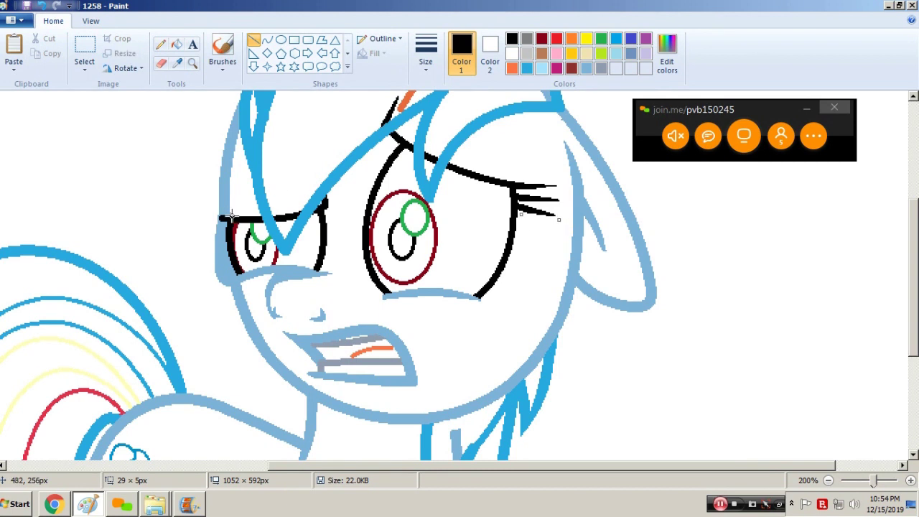
# - Draw three black lashes about 21 px long at the far eye's outer corner
pyautogui.moveTo(226, 217); pyautogui.dragTo(198, 217)
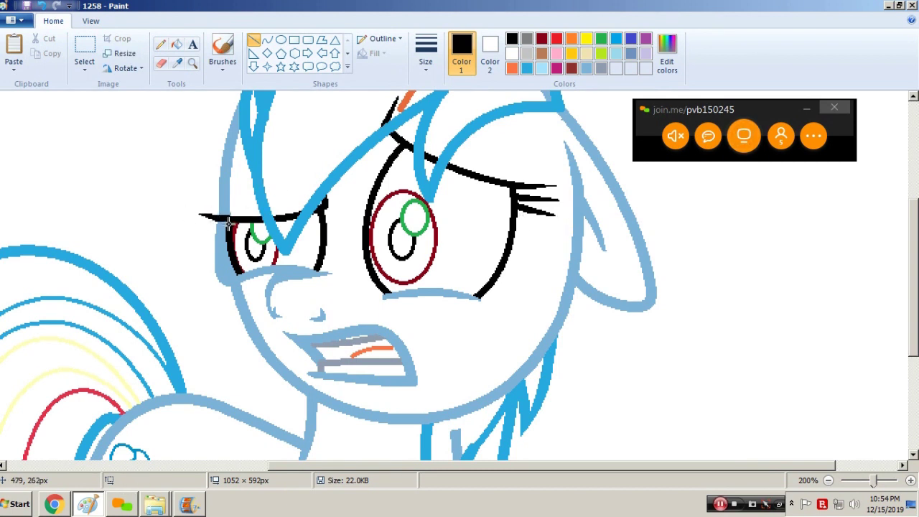
pyautogui.moveTo(227, 227)
pyautogui.mouseDown()
pyautogui.moveTo(183, 224)
pyautogui.moveTo(214, 233)
pyautogui.moveTo(187, 232)
pyautogui.mouseUp()
pyautogui.click(254, 217)
pyautogui.click(236, 224)
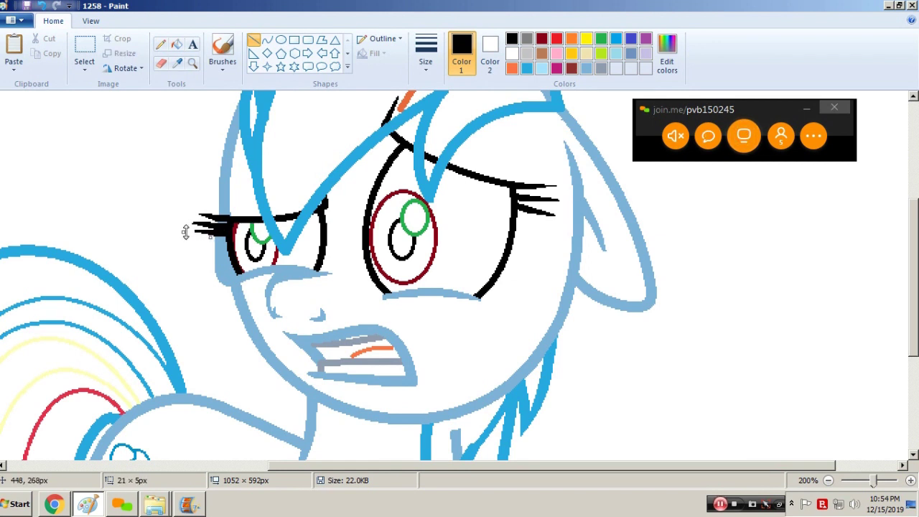
# - Shorten the far eye's lashes using the second-thinnest line and fill their leftover tips with white
pyautogui.click(193, 63)
pyautogui.click(373, 203)
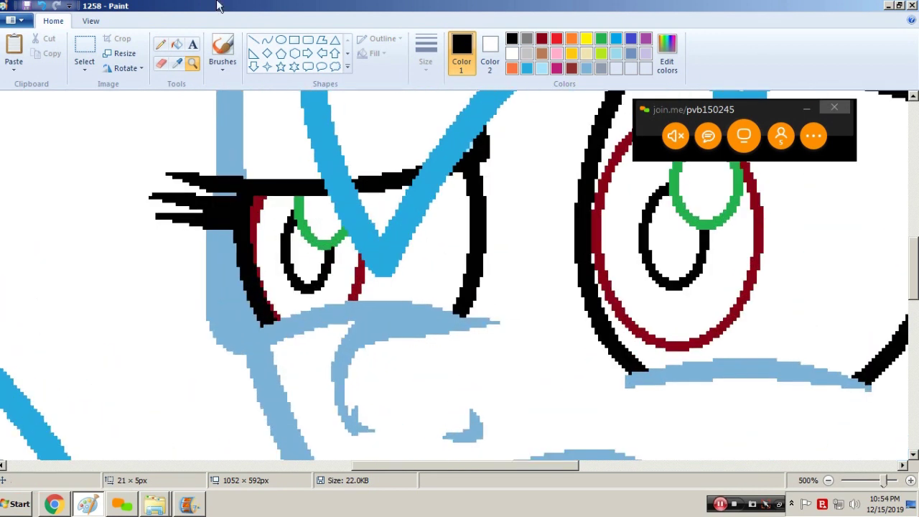
pyautogui.click(255, 41)
pyautogui.click(424, 56)
pyautogui.click(396, 120)
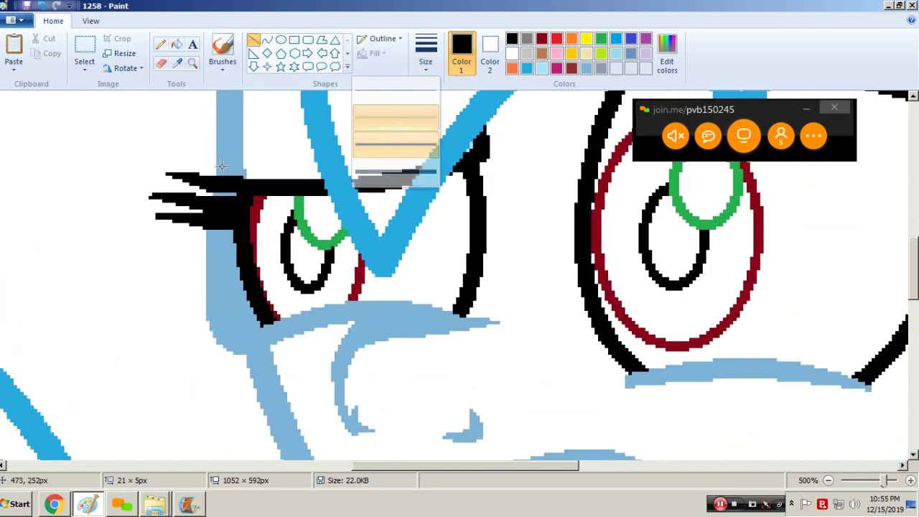
pyautogui.moveTo(215, 174)
pyautogui.mouseDown()
pyautogui.moveTo(165, 173)
pyautogui.moveTo(167, 198)
pyautogui.moveTo(150, 203)
pyautogui.moveTo(151, 224)
pyautogui.mouseUp()
pyautogui.click(265, 187)
pyautogui.click(176, 45)
pyautogui.rightClick(166, 214)
pyautogui.rightClick(173, 174)
# - Save the drawing of frame 1258
pyautogui.click(192, 63)
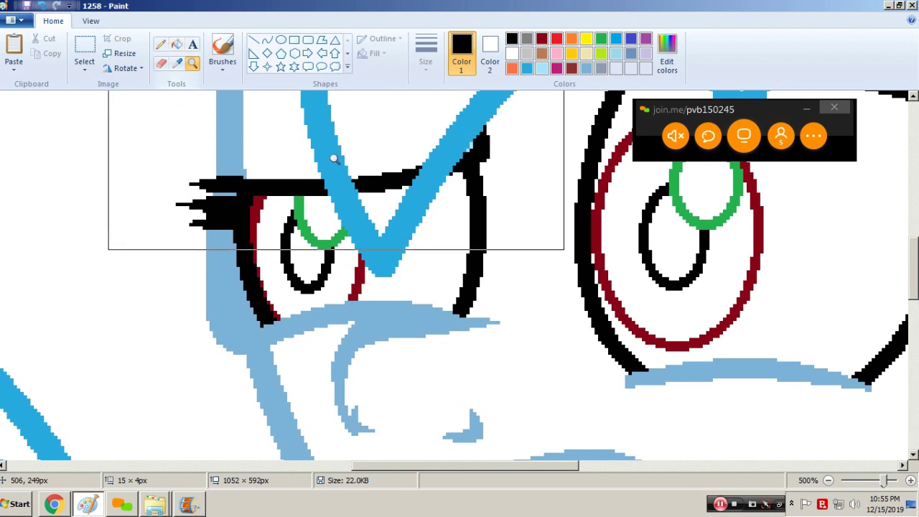
pyautogui.rightClick(334, 158)
pyautogui.rightClick(334, 159)
pyautogui.rightClick(335, 158)
pyautogui.rightClick(334, 157)
pyautogui.scroll(1, 281, 230)
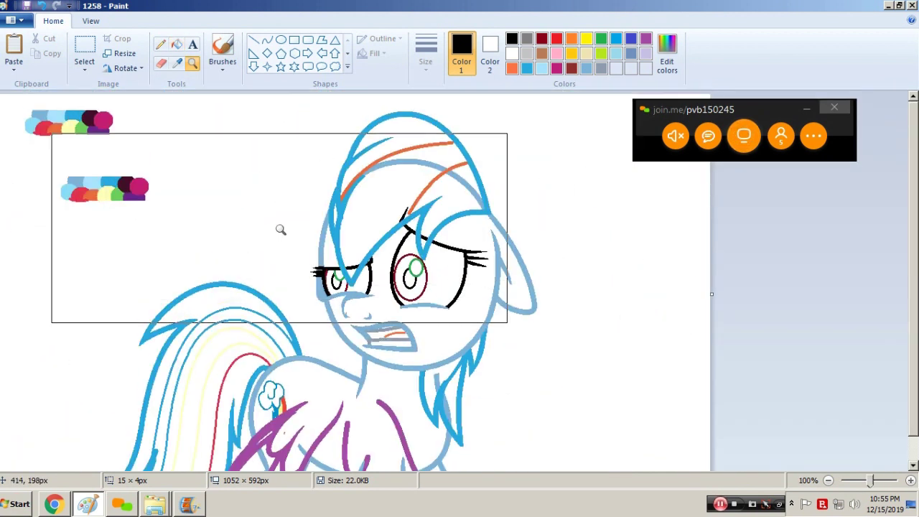
pyautogui.hotkey('ctrl', 's')
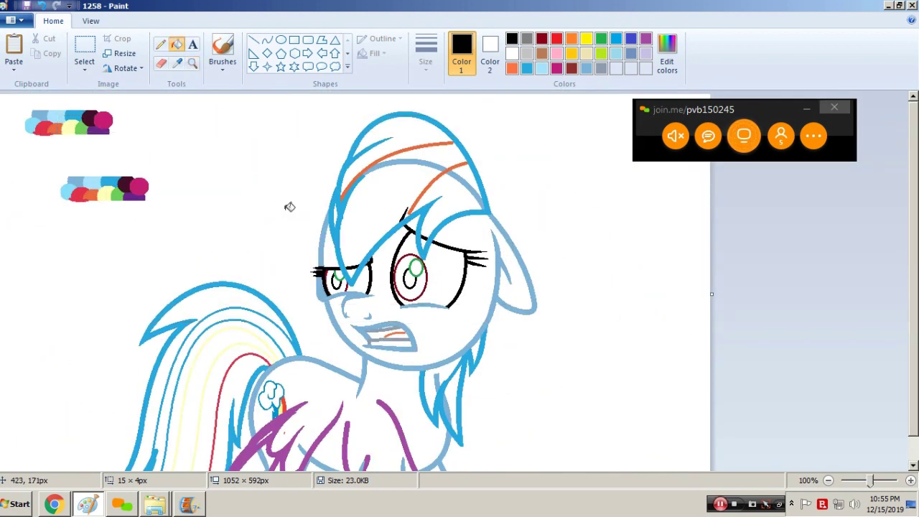
# - Save a copy of the drawing as 1259 and reopen 1258
pyautogui.press('F12')
pyautogui.write('1259')
pyautogui.press('Return')
pyautogui.press('Return')
pyautogui.hotkey('ctrl', 'o')
pyautogui.write('1259')
pyautogui.press('Return')
# - Remove the body outline segments that cross the inside of the purple wing
pyautogui.click(646, 39)
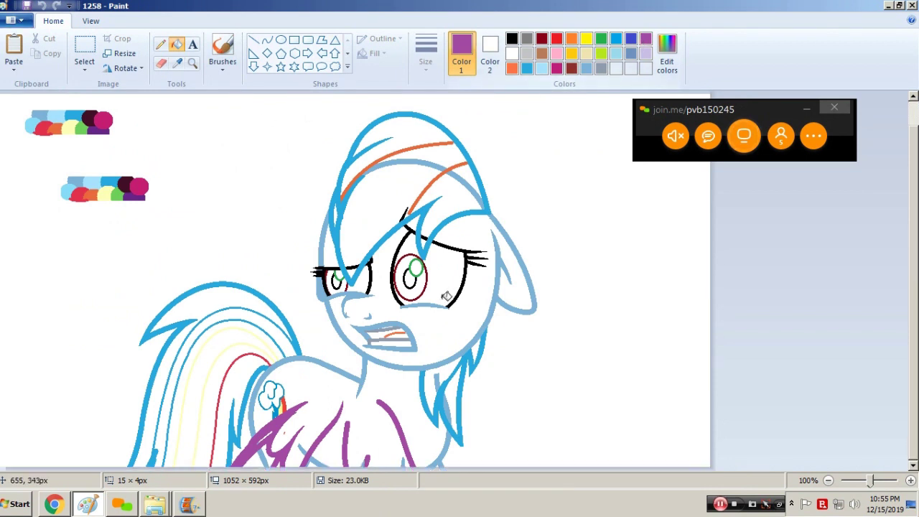
pyautogui.scroll(-1, 446, 296)
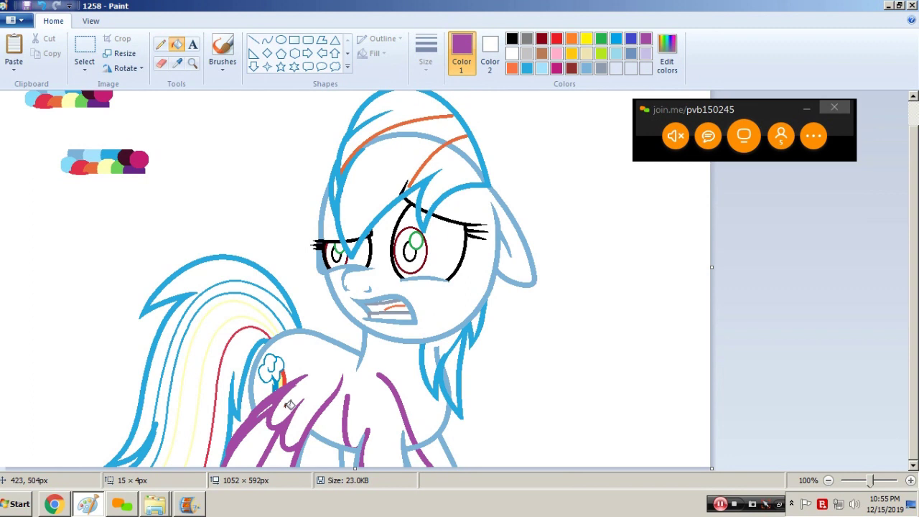
pyautogui.hotkey('ctrl', 'z')
pyautogui.hotkey('ctrl', 'y')
pyautogui.hotkey('ctrl', 'z')
pyautogui.hotkey('ctrl', 'y')
# - Erase the stray red speck between the wing feathers with the Pencil at its thickest size
pyautogui.click(192, 63)
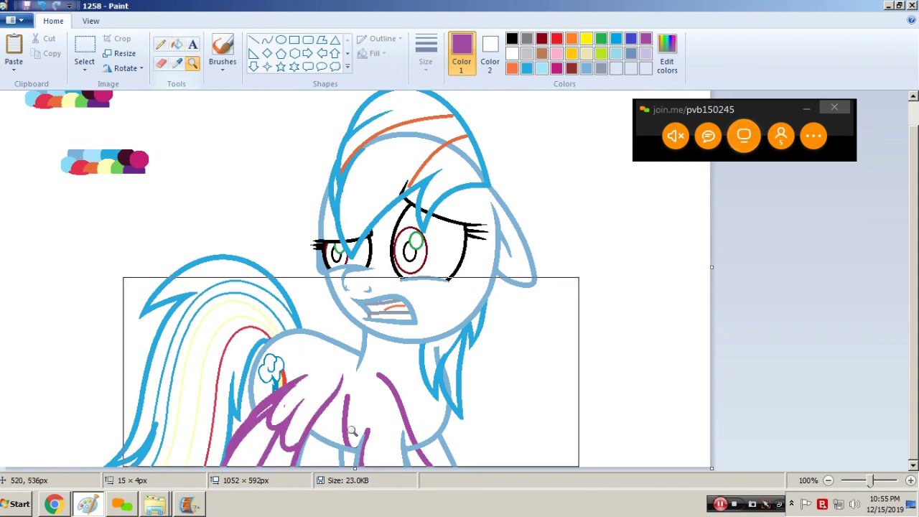
pyautogui.click(309, 391)
pyautogui.click(177, 45)
pyautogui.click(161, 46)
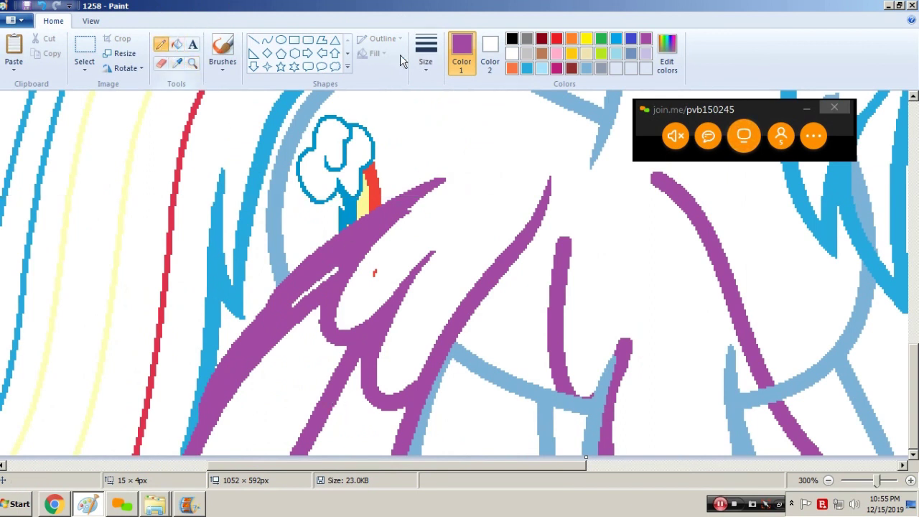
pyautogui.click(428, 56)
pyautogui.click(407, 177)
pyautogui.rightClick(374, 273)
# - Recolor the purple wing outlines with the body outline's greyish blue using a fill
pyautogui.click(177, 44)
pyautogui.click(587, 68)
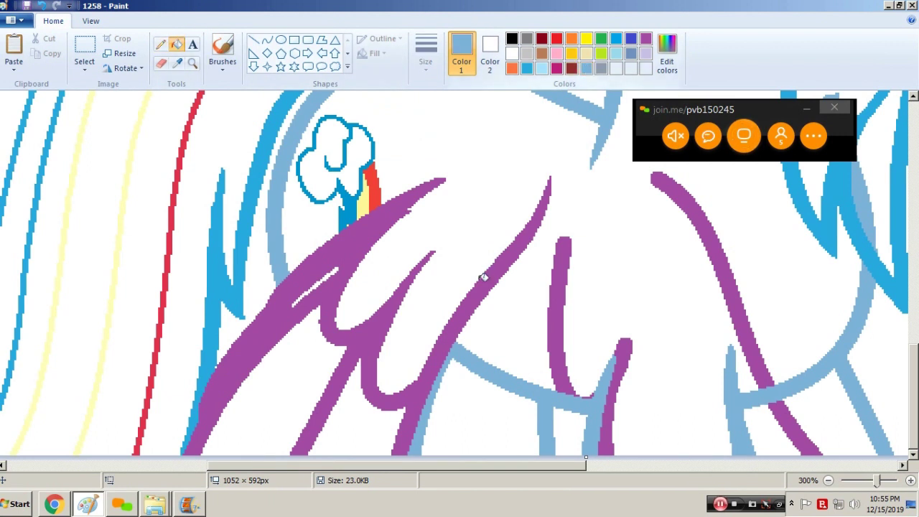
pyautogui.click(492, 280)
# - Clear the remaining purple lines across the chest and between the front legs with white fill
pyautogui.click(645, 39)
pyautogui.click(658, 297)
pyautogui.rightClick(658, 298)
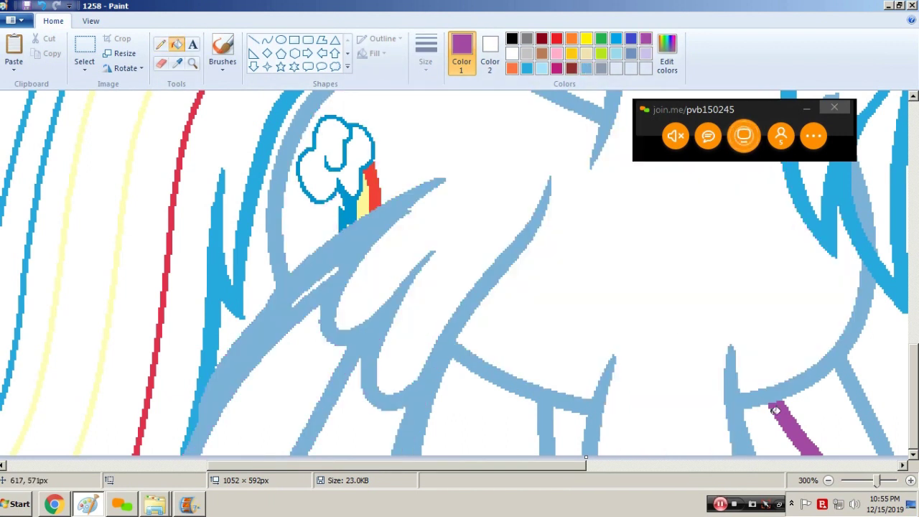
pyautogui.click(774, 427)
pyautogui.rightClick(775, 427)
pyautogui.click(776, 427)
pyautogui.rightClick(776, 427)
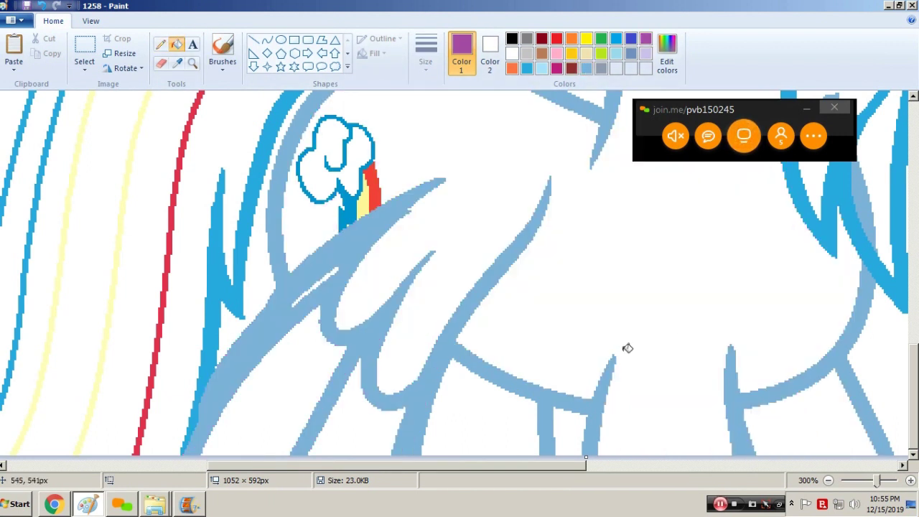
# - Fill the pony's face, ear, body, near legs and wing feathers with light blue
pyautogui.click(192, 65)
pyautogui.rightClick(192, 172)
pyautogui.rightClick(192, 172)
pyautogui.click(587, 69)
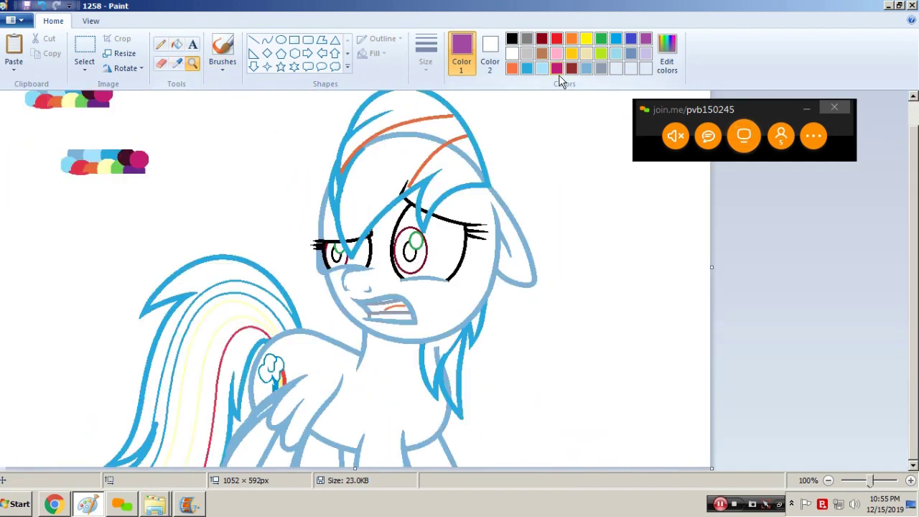
pyautogui.click(177, 44)
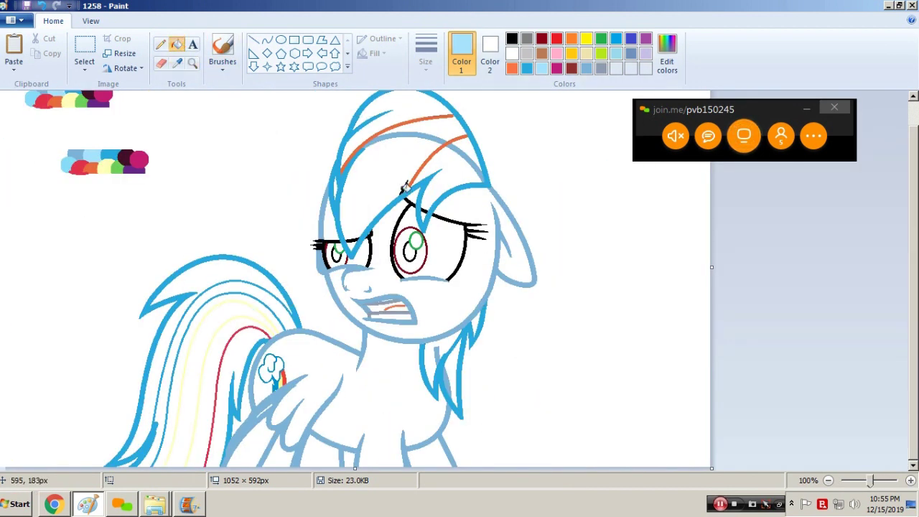
pyautogui.click(475, 208)
pyautogui.click(343, 222)
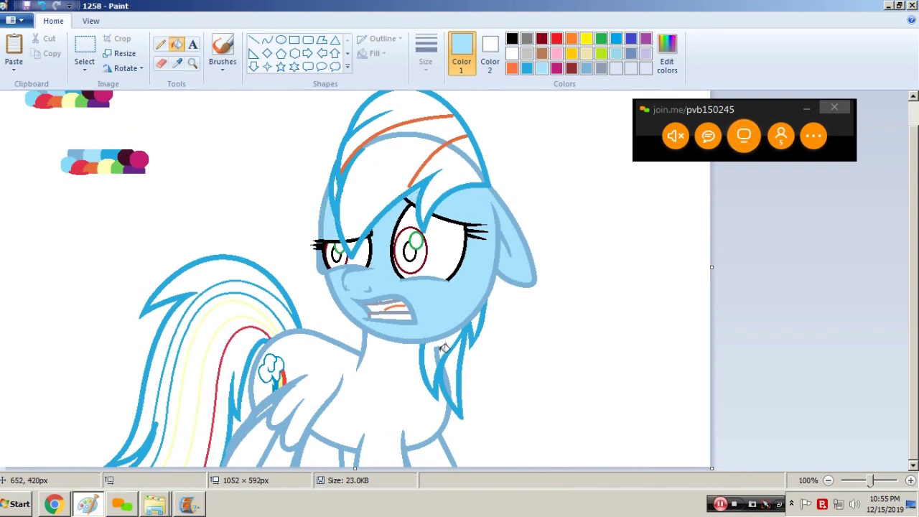
pyautogui.click(395, 406)
pyautogui.click(272, 429)
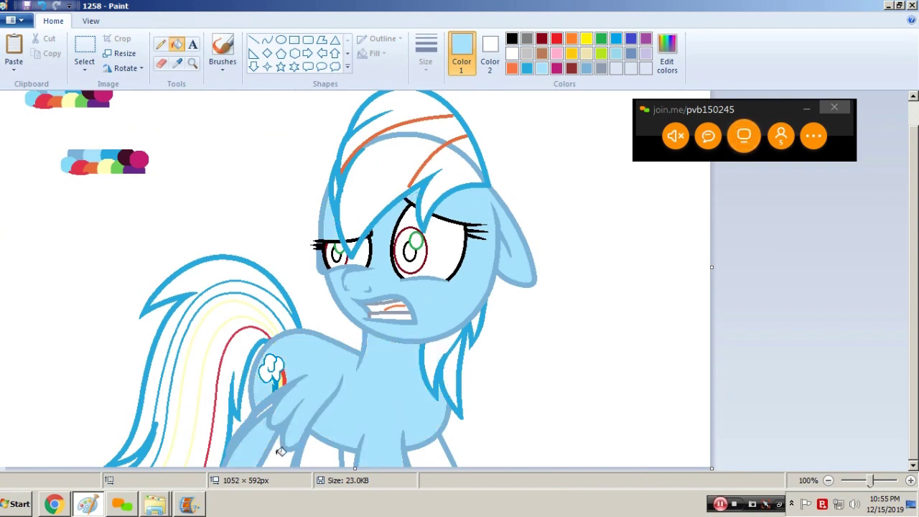
pyautogui.click(280, 444)
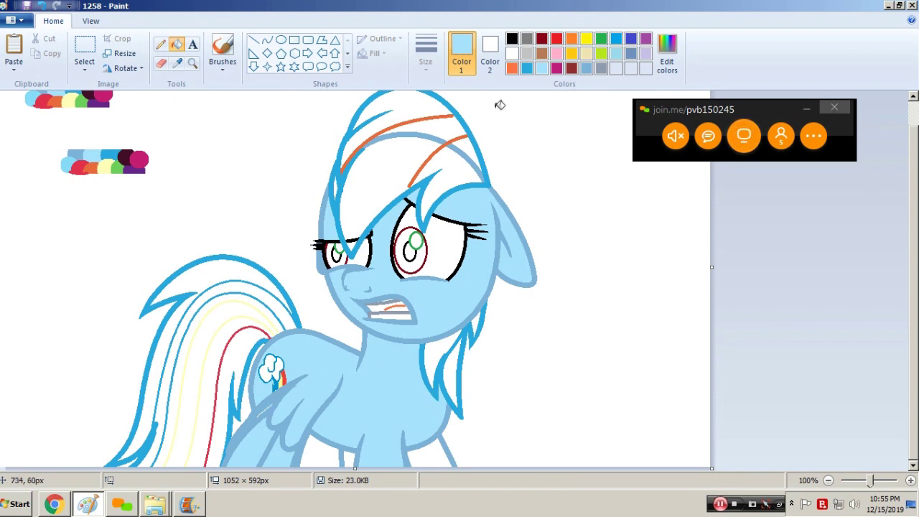
# - Fill the far legs with the slightly darker light blue sampled from the color swatches on the canvas
pyautogui.click(177, 63)
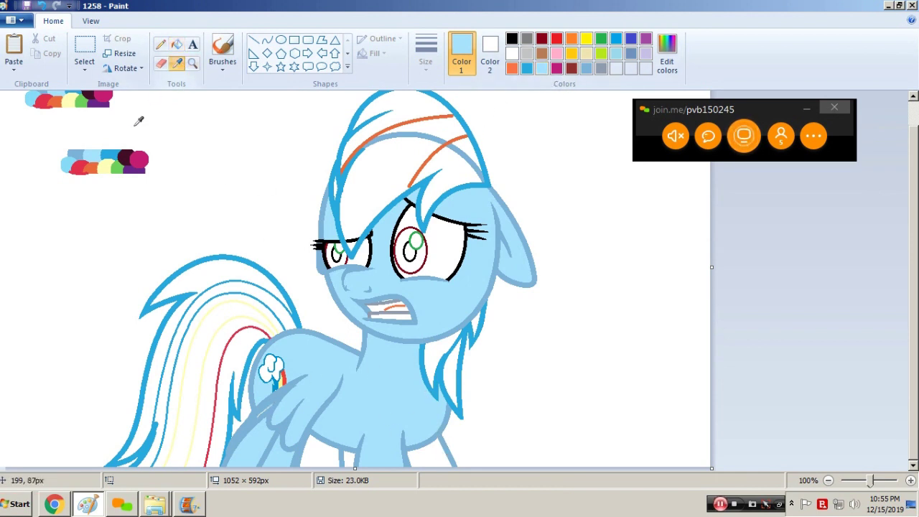
pyautogui.click(70, 162)
pyautogui.click(331, 445)
pyautogui.click(432, 453)
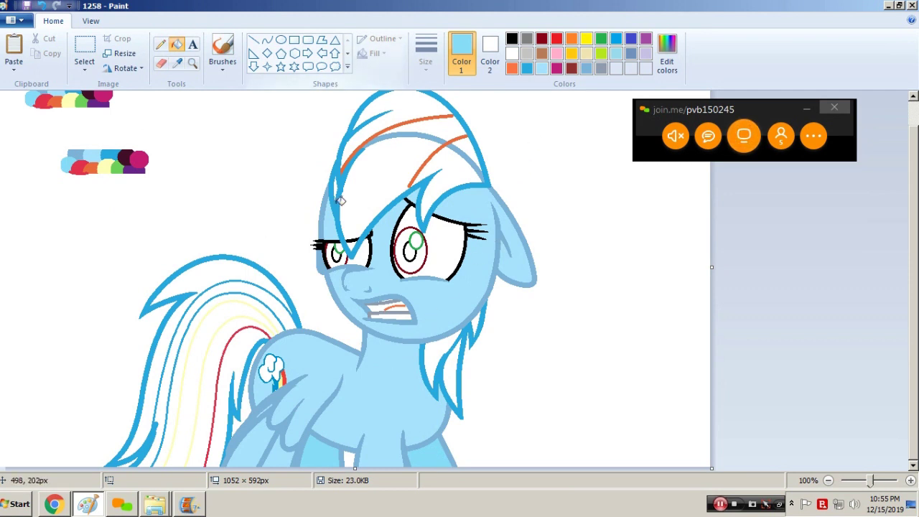
# - Clear the head outline crossing the mane and fill the middle mane stripe and a tail stripe with the swatch's orange
pyautogui.rightClick(423, 133)
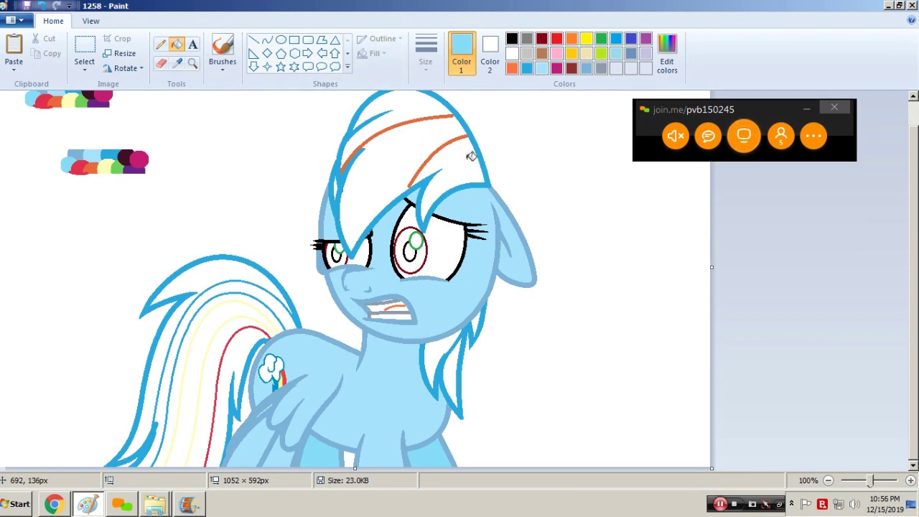
pyautogui.click(159, 44)
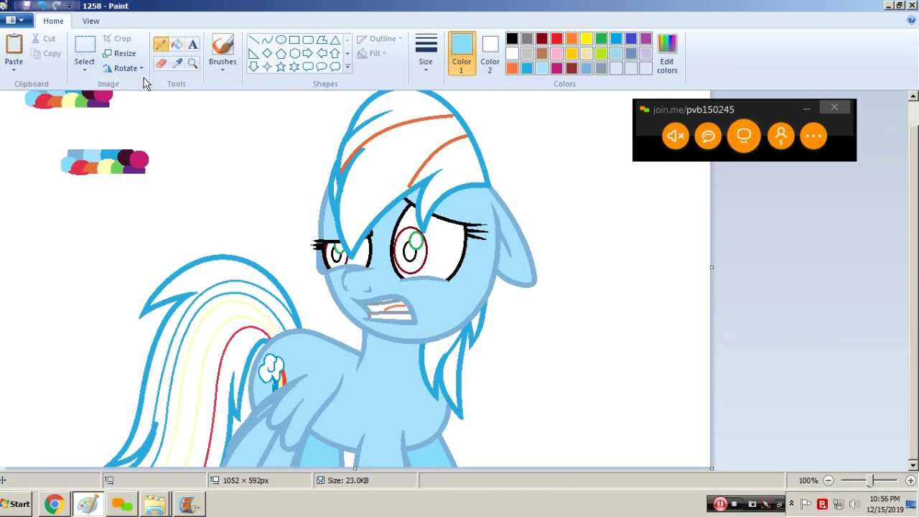
pyautogui.click(177, 62)
pyautogui.click(91, 164)
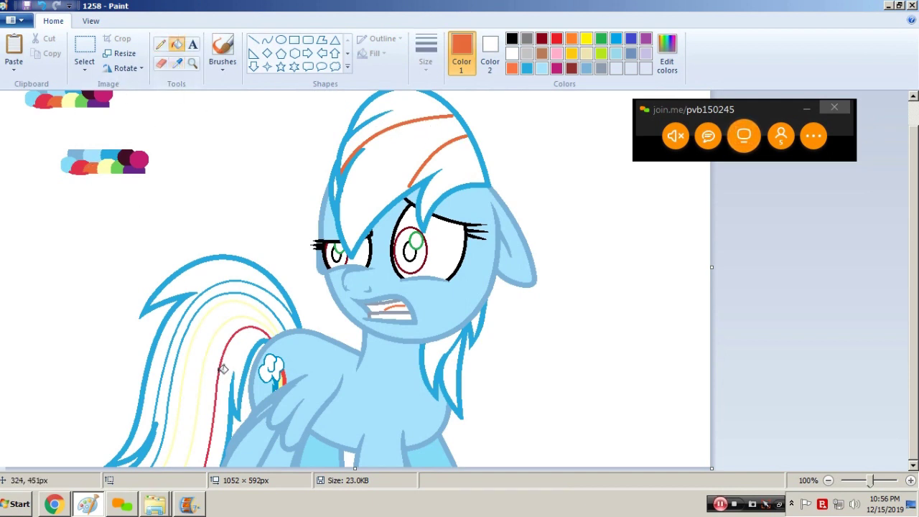
pyautogui.click(220, 370)
pyautogui.click(420, 128)
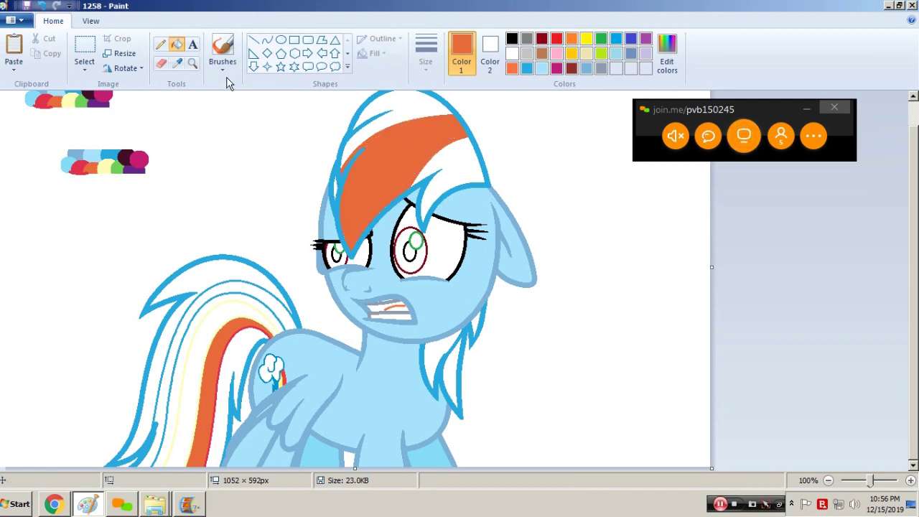
# - Fill the mane stripe beside the ear and the tail stripe next to the orange one with the swatch's pale yellow
pyautogui.click(176, 62)
pyautogui.click(107, 165)
pyautogui.click(456, 155)
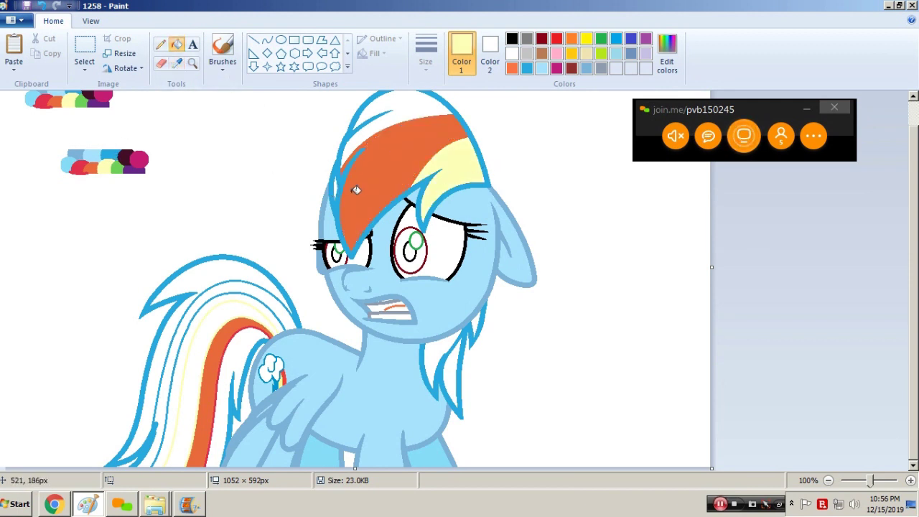
pyautogui.click(337, 183)
pyautogui.hotkey('ctrl', 'z')
pyautogui.click(219, 334)
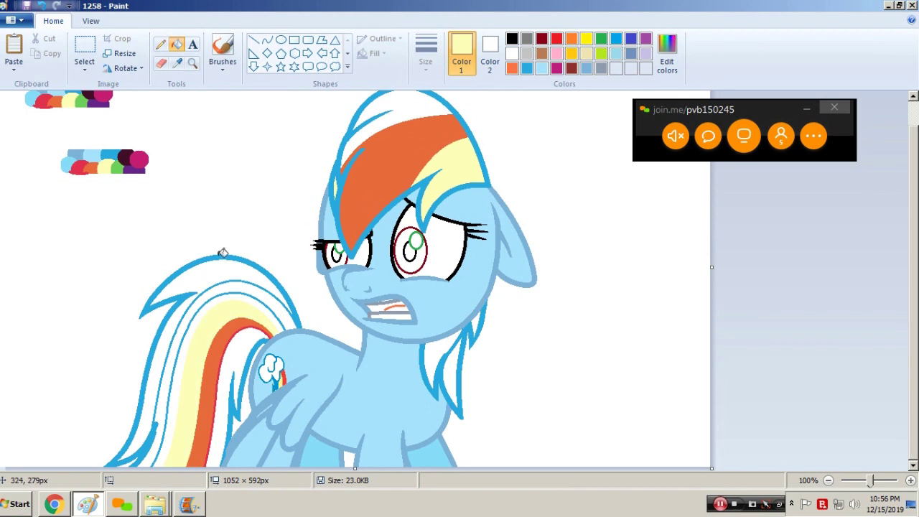
# - Fill the mane's uppermost stripe and the tail's innermost stripe with red sampled from the swatches
pyautogui.click(177, 62)
pyautogui.click(82, 164)
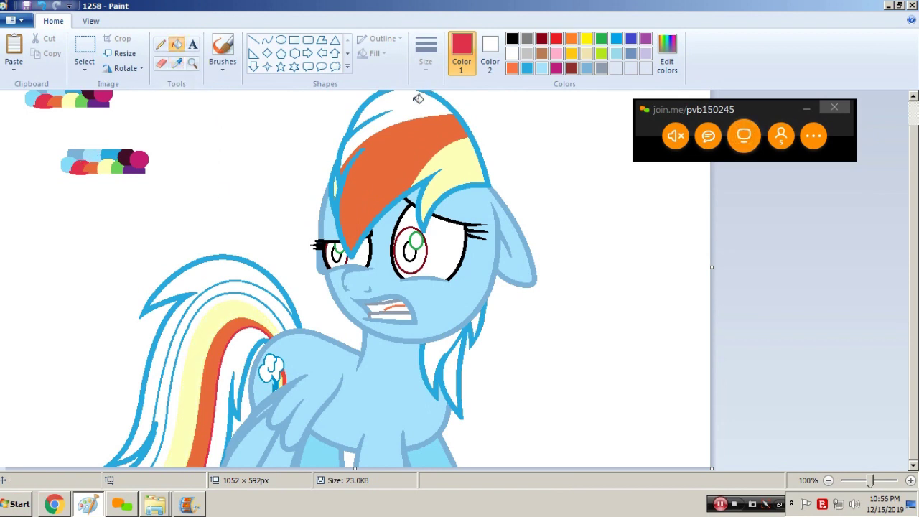
pyautogui.click(419, 99)
pyautogui.click(227, 375)
pyautogui.click(177, 63)
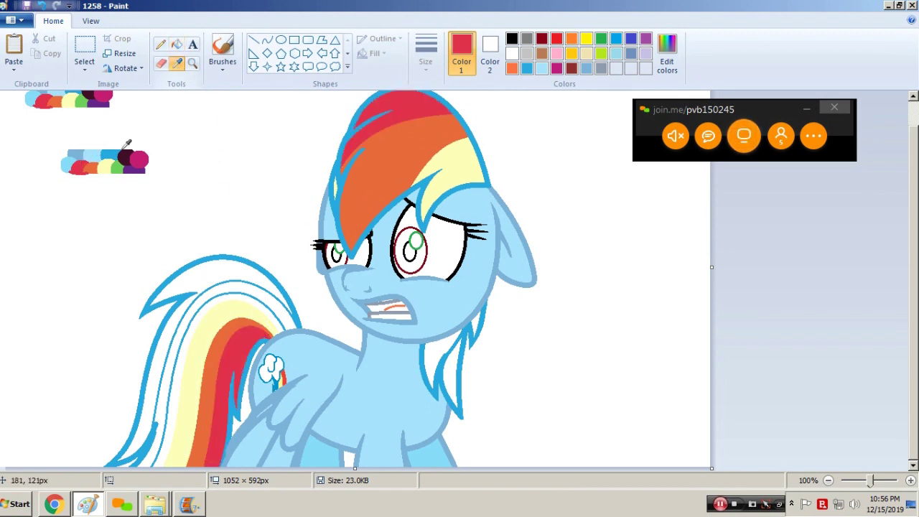
# - Fill the tail stripe and mane sliver by the neck with the swatch's green, and the adjoining tail stripe and neck mane with blue
pyautogui.click(126, 172)
pyautogui.click(196, 328)
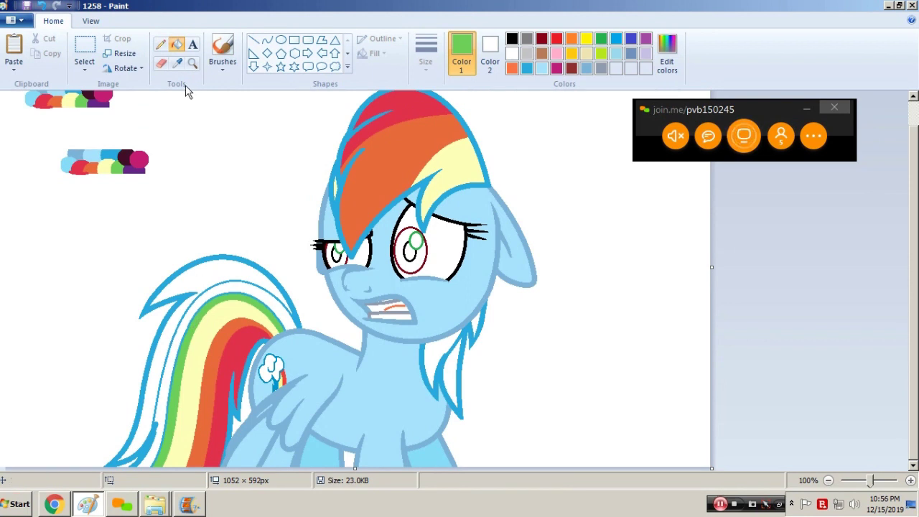
pyautogui.click(527, 68)
pyautogui.click(271, 292)
pyautogui.click(457, 348)
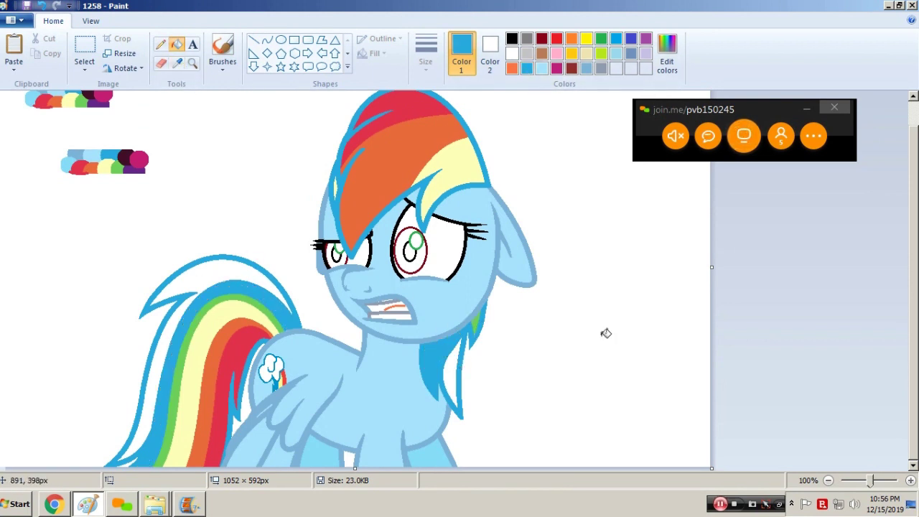
# - Fill the outermost tail stripe and the inner section of the mane hanging beside the neck with the swatch's purple
pyautogui.click(177, 62)
pyautogui.click(137, 160)
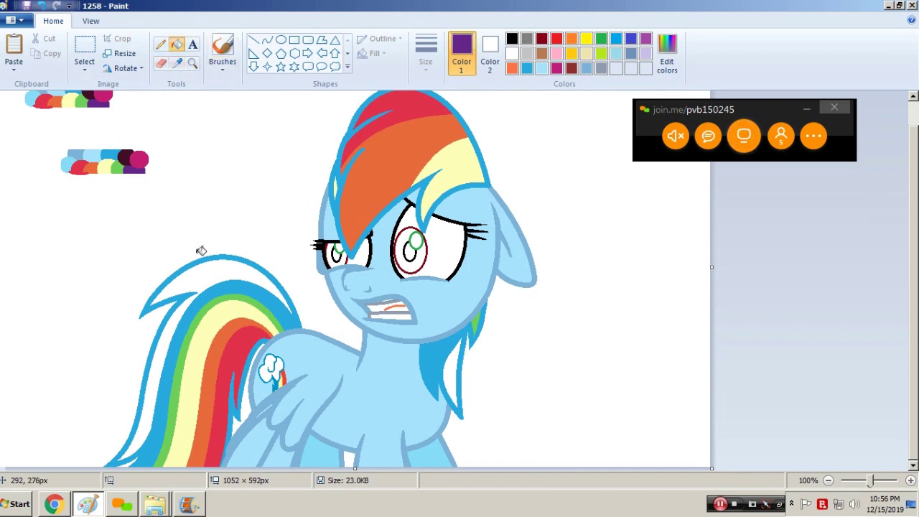
pyautogui.click(296, 333)
pyautogui.click(450, 370)
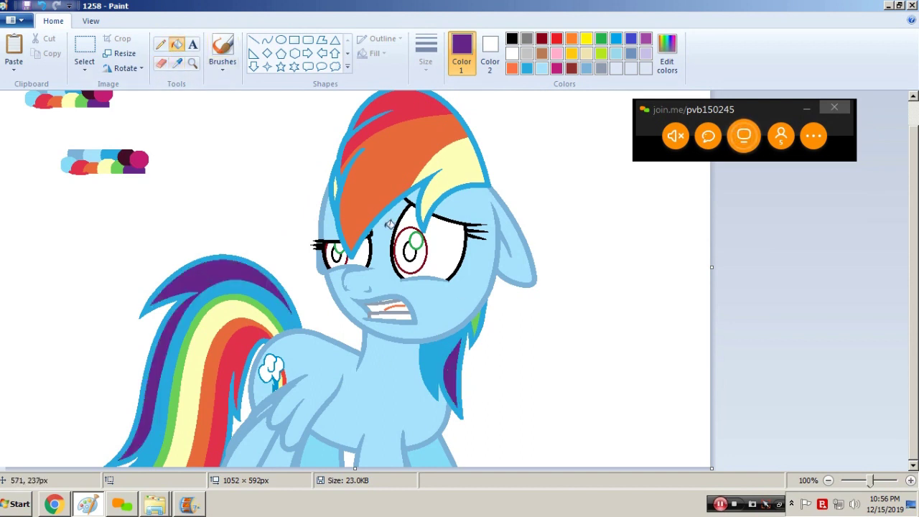
# - Fill both irises dark red and both pupils black, and clear the green outlines around the eye highlights to white
pyautogui.click(542, 39)
pyautogui.click(400, 247)
pyautogui.click(335, 252)
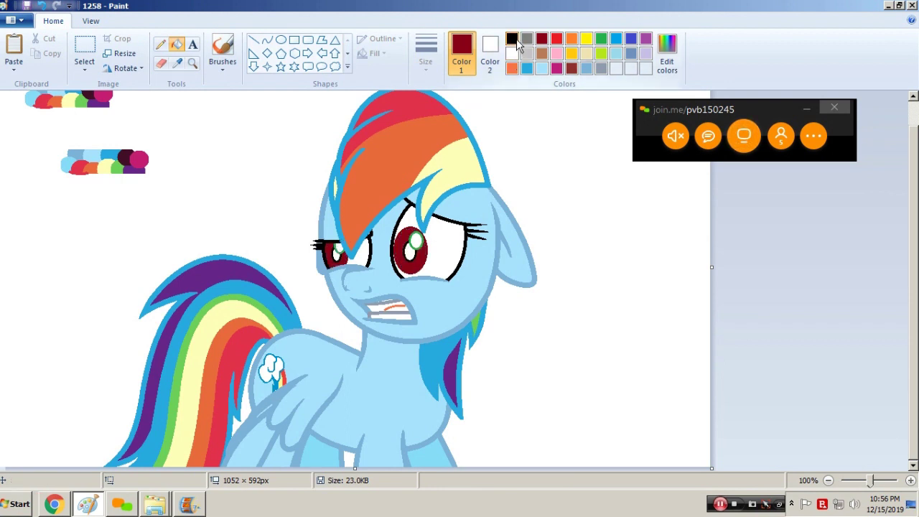
pyautogui.click(514, 41)
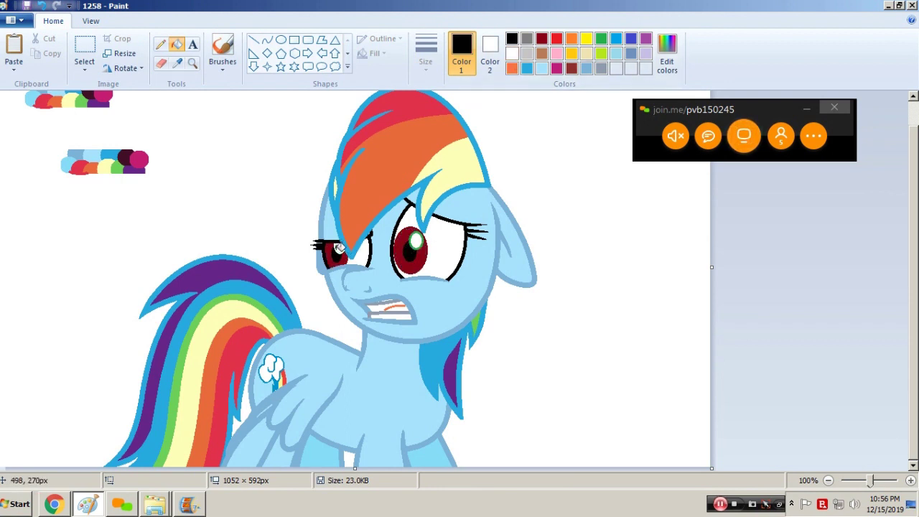
# - Draw a dark red line separating the far eye's lashes from its outer outline, and fill that outline with dark red
pyautogui.click(193, 64)
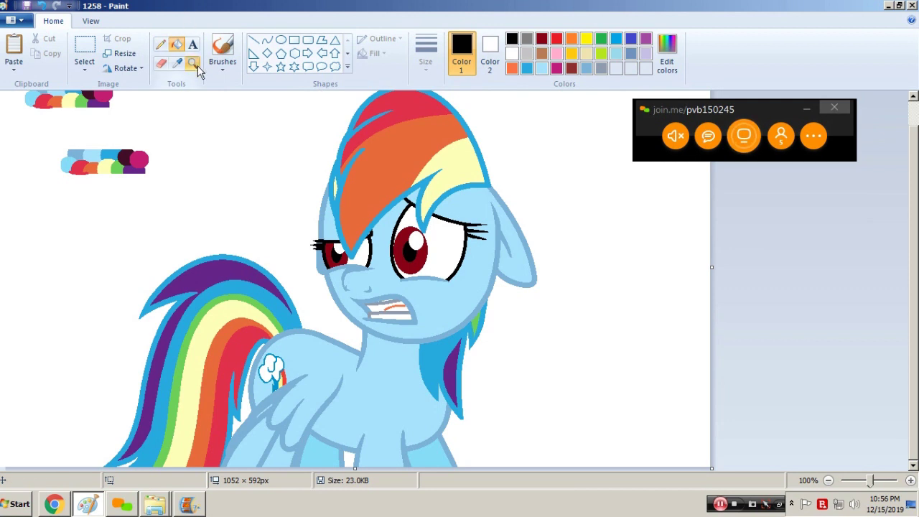
pyautogui.click(385, 242)
pyautogui.click(414, 290)
pyautogui.click(307, 239)
pyautogui.click(253, 40)
pyautogui.click(426, 54)
pyautogui.click(415, 86)
pyautogui.click(542, 39)
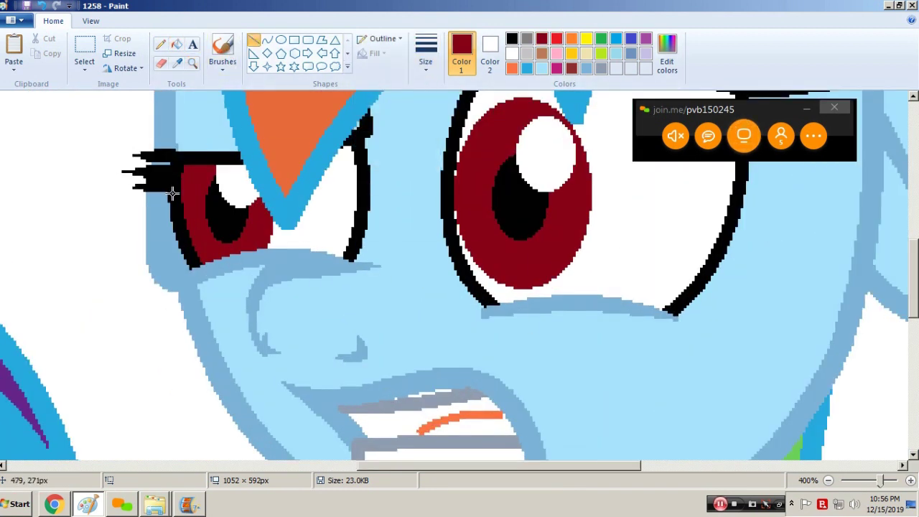
pyautogui.click(175, 43)
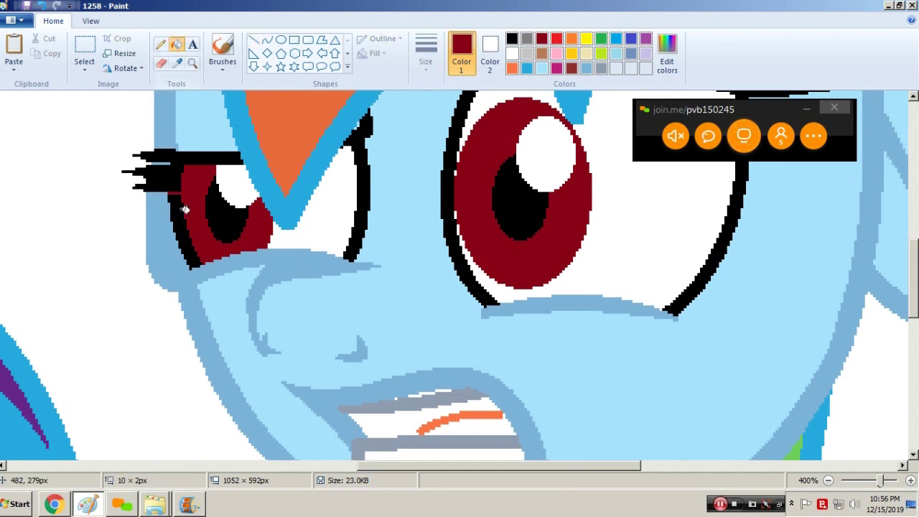
pyautogui.click(179, 208)
# - Trace the far eye's outer edge with a curve in the sampled body-outline blue and fill the cut-off dark red sliver
pyautogui.click(267, 39)
pyautogui.click(177, 64)
pyautogui.click(167, 122)
pyautogui.moveTo(172, 192); pyautogui.dragTo(190, 271)
pyautogui.moveTo(176, 228); pyautogui.dragTo(170, 233)
pyautogui.click(172, 232)
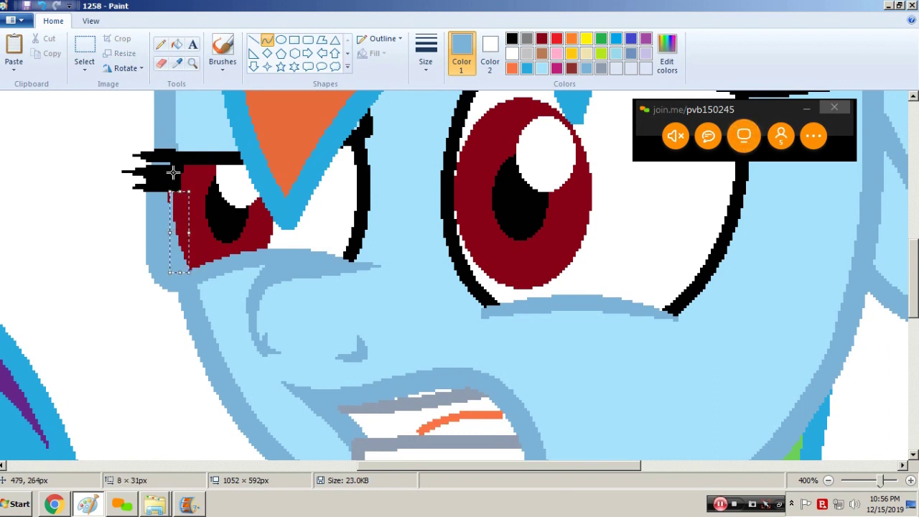
pyautogui.click(176, 43)
# - Draw a second outline-blue curve slightly further inside the far eye's outer edge and fill the strip it cuts off
pyautogui.click(267, 39)
pyautogui.click(542, 68)
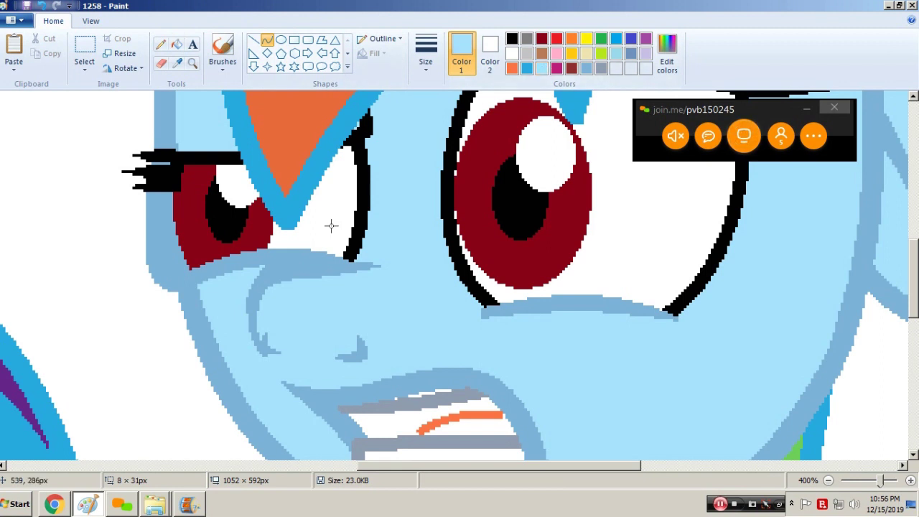
pyautogui.click(178, 62)
pyautogui.click(164, 129)
pyautogui.moveTo(180, 191); pyautogui.dragTo(191, 269)
pyautogui.click(178, 230)
pyautogui.click(188, 263)
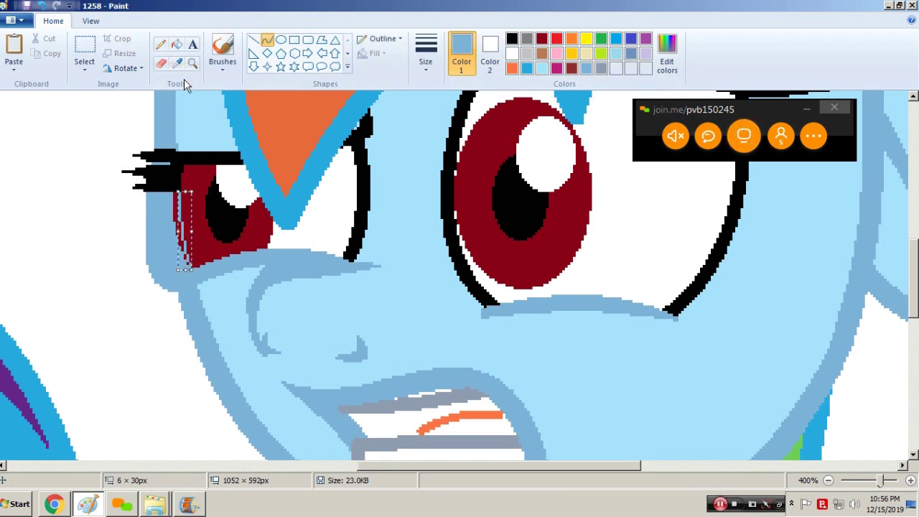
pyautogui.click(177, 45)
pyautogui.click(181, 218)
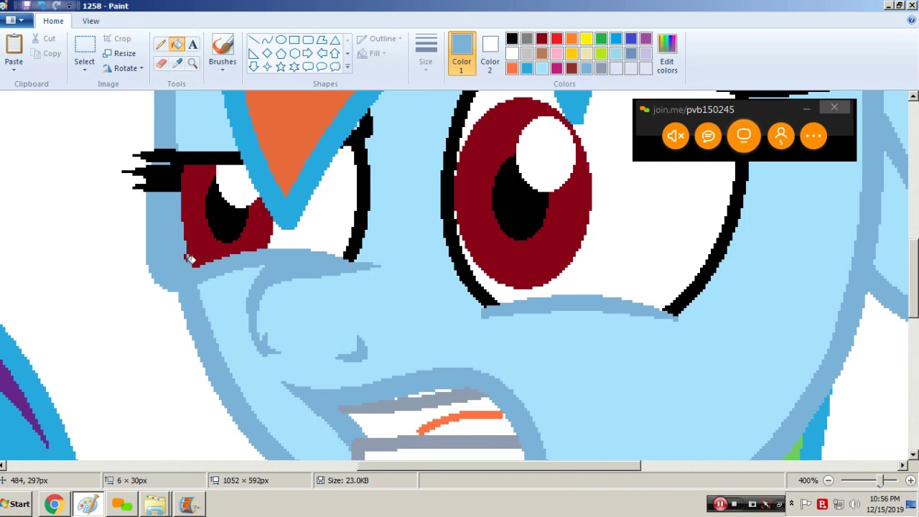
# - Thin the far eye's black inner outline with a light blue curve and fill the cut-off black part with light blue
pyautogui.click(267, 39)
pyautogui.moveTo(548, 466); pyautogui.dragTo(635, 466)
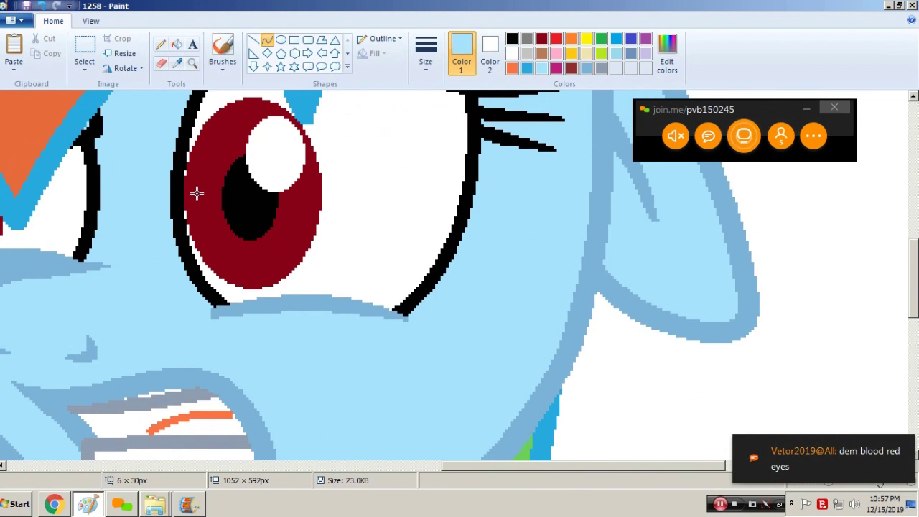
pyautogui.scroll(3, 200, 201)
pyautogui.moveTo(92, 286); pyautogui.dragTo(79, 343)
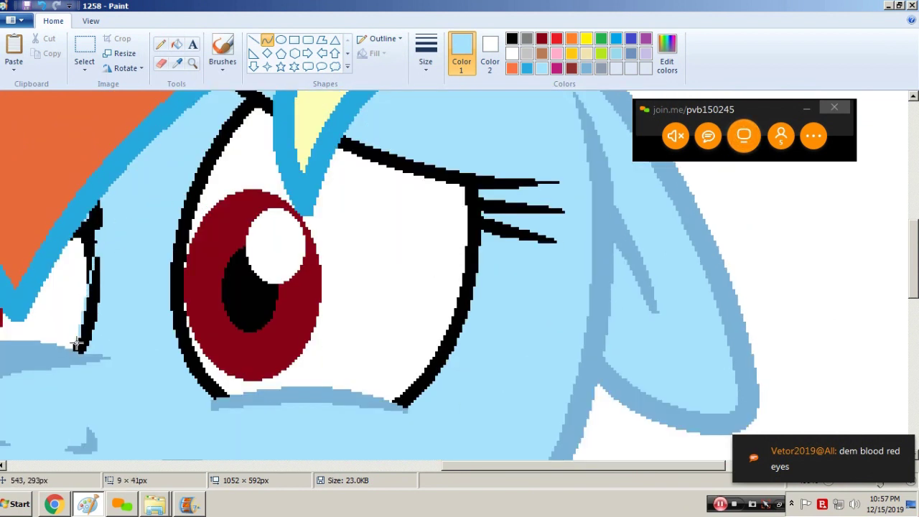
pyautogui.moveTo(106, 265); pyautogui.dragTo(101, 281)
pyautogui.click(104, 299)
pyautogui.click(177, 45)
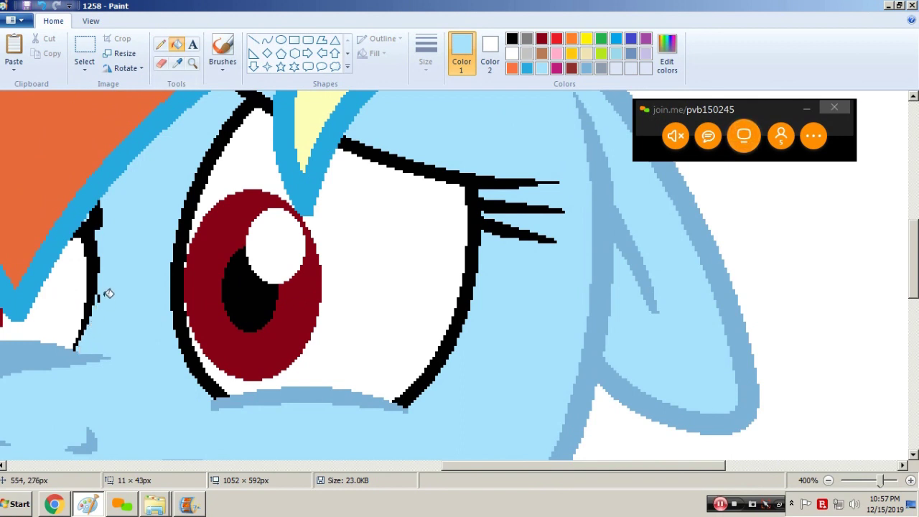
# - Thin the near eye's black outline on the muzzle side with a curve in the light blue body color
pyautogui.click(266, 39)
pyautogui.click(426, 51)
pyautogui.click(401, 101)
pyautogui.moveTo(206, 127); pyautogui.dragTo(200, 369)
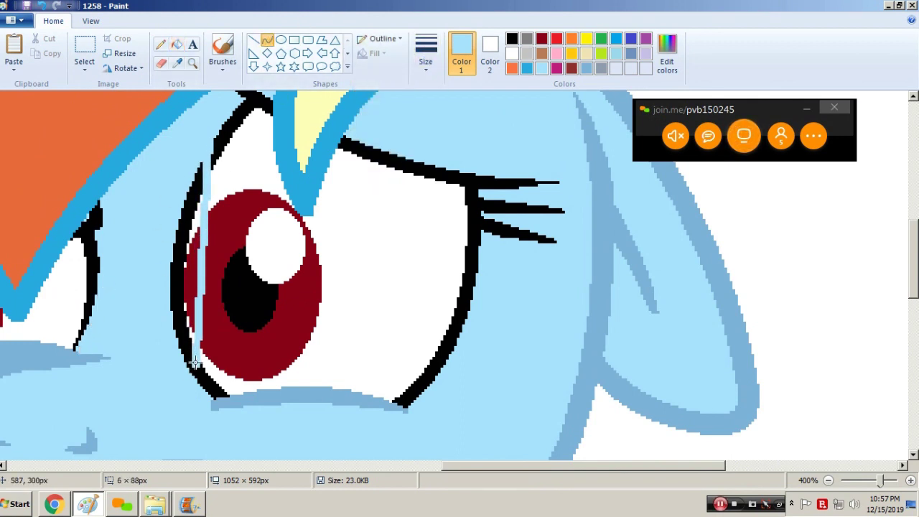
pyautogui.moveTo(190, 280); pyautogui.dragTo(146, 294)
# - Separate the near eye's lashes from its outline with a short light blue line, and fill both lower outline parts light blue
pyautogui.click(254, 41)
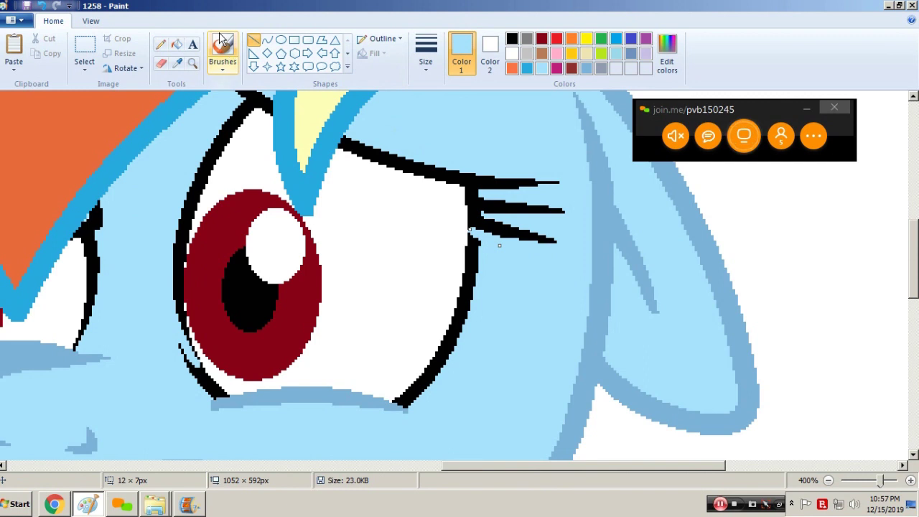
pyautogui.click(177, 44)
pyautogui.click(460, 321)
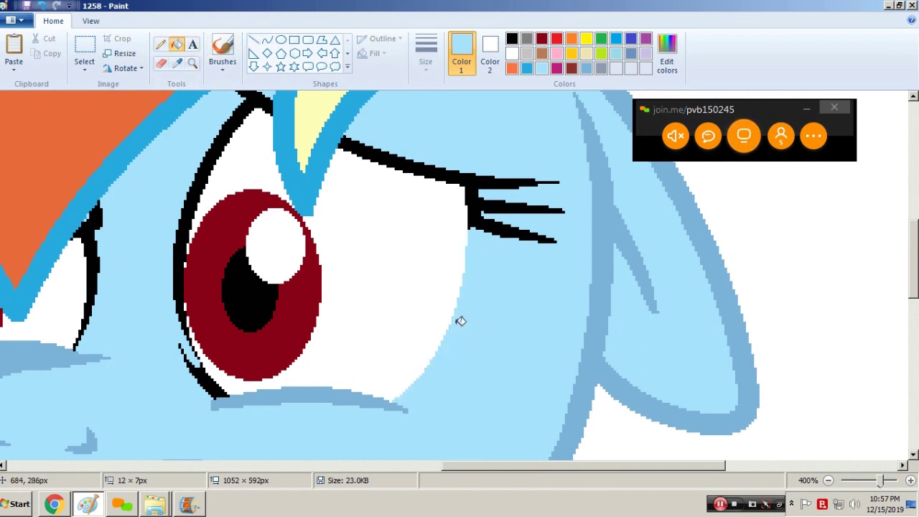
pyautogui.click(217, 372)
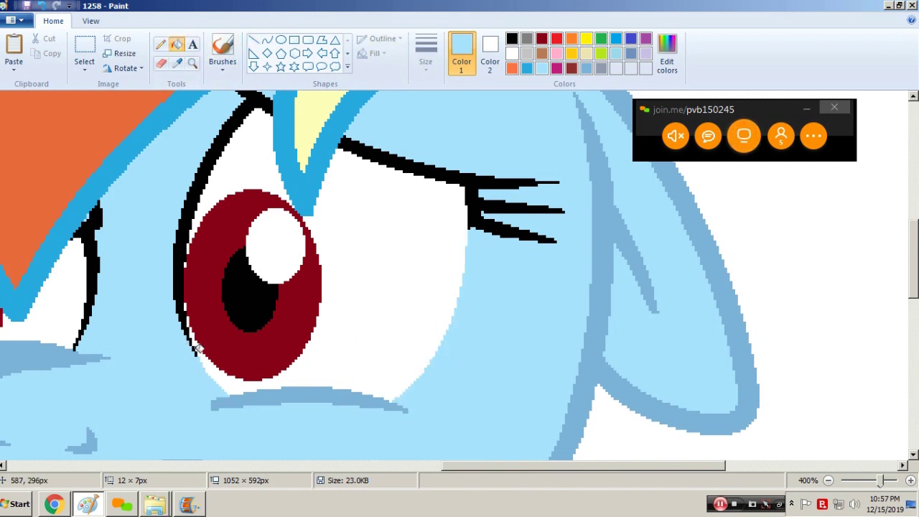
# - Fill the tongue with orange and the inside of the mouth with magenta
pyautogui.click(194, 65)
pyautogui.rightClick(311, 149)
pyautogui.rightClick(313, 145)
pyautogui.rightClick(313, 138)
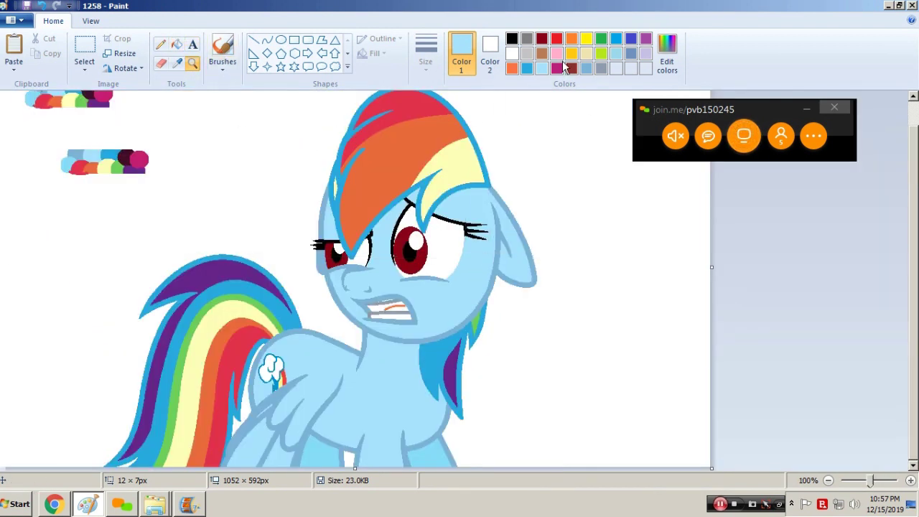
pyautogui.click(511, 69)
pyautogui.click(176, 45)
pyautogui.click(405, 307)
pyautogui.click(556, 68)
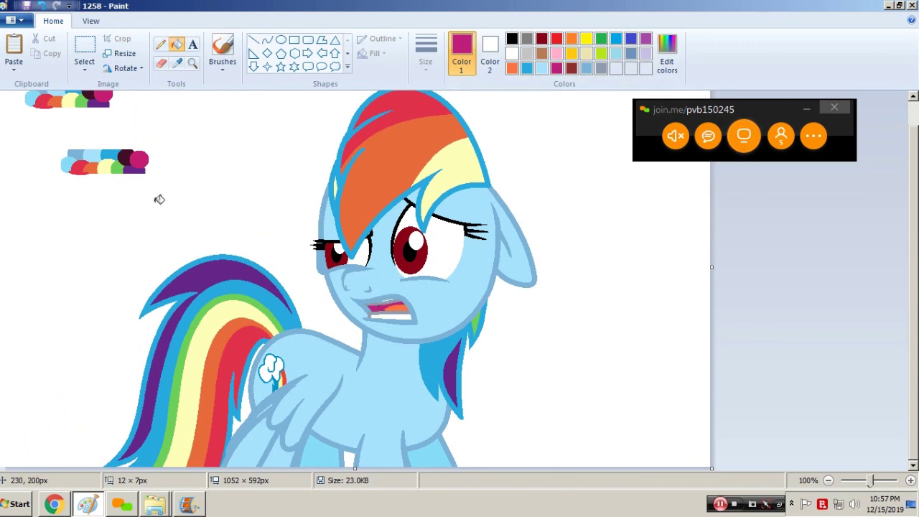
# - Select and delete the two rows of color swatches from the canvas
pyautogui.scroll(1, 159, 200)
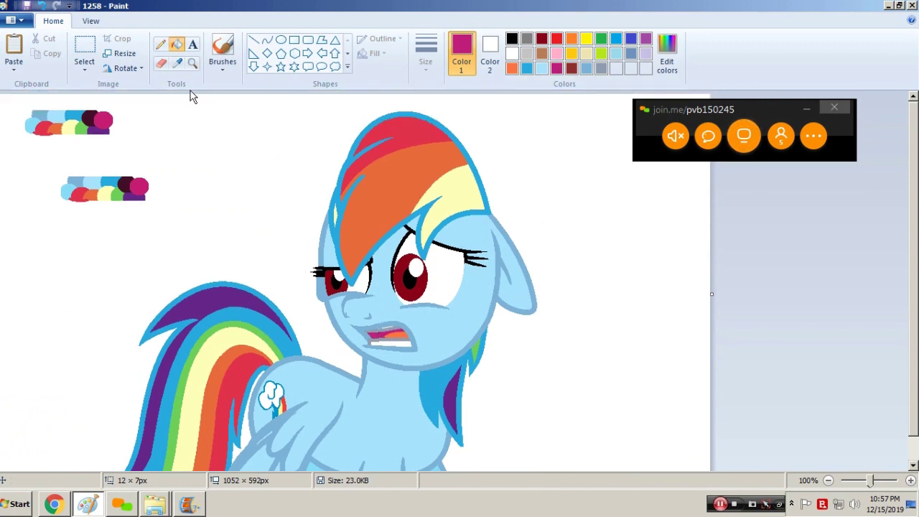
pyautogui.click(84, 50)
pyautogui.moveTo(2, 96); pyautogui.dragTo(208, 231)
pyautogui.press('Delete')
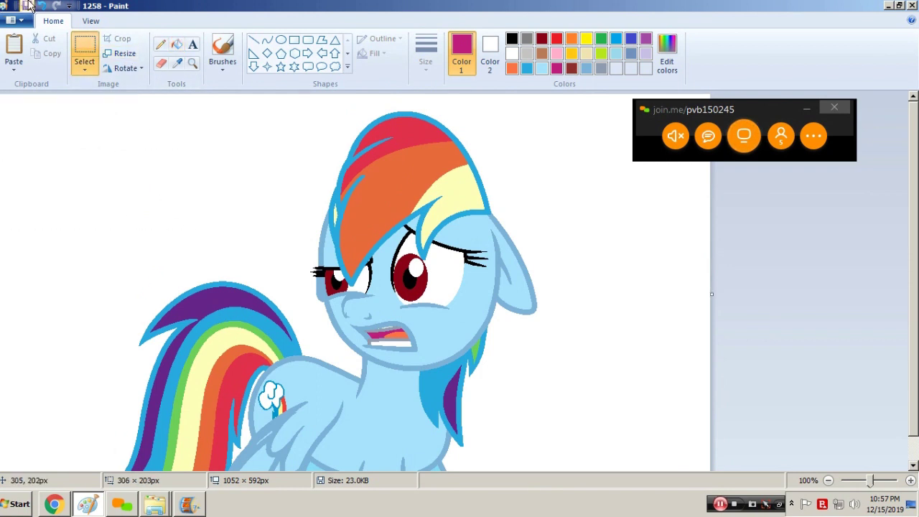
# - Fill the white background, including the gap between the tail and the hind leg, with the custom dark brownish red
pyautogui.click(181, 50)
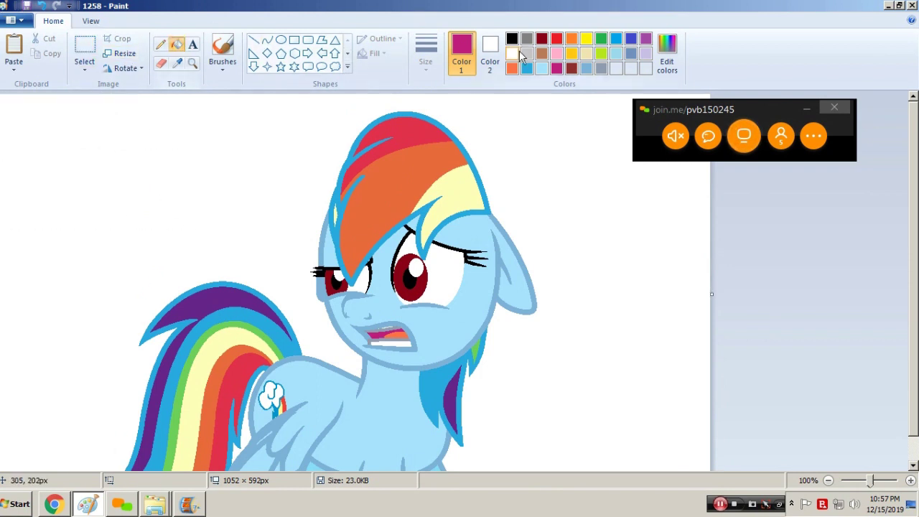
pyautogui.click(571, 67)
pyautogui.click(546, 179)
pyautogui.scroll(-1, 492, 328)
pyautogui.click(249, 421)
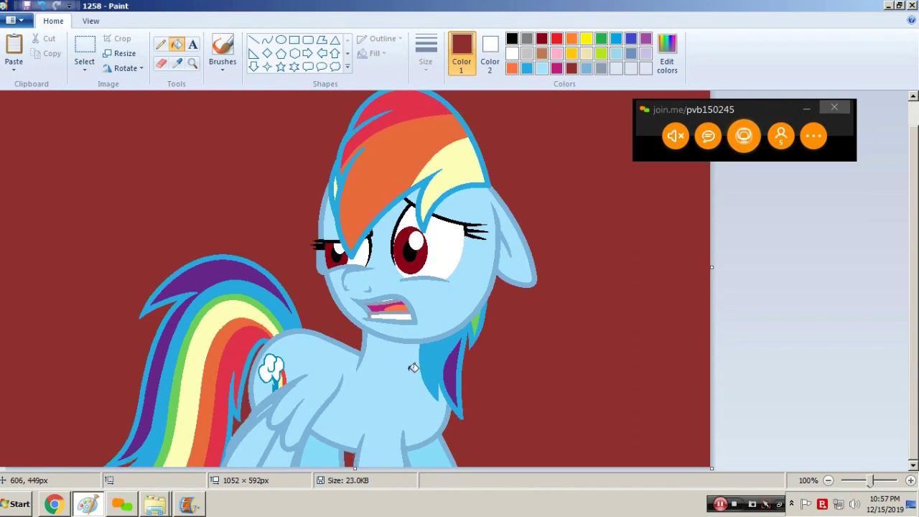
# - Open mlpeye2 from the My Pictures folder and copy its dark-to-bright magenta gradient rectangle
pyautogui.hotkey('ctrl', 'o')
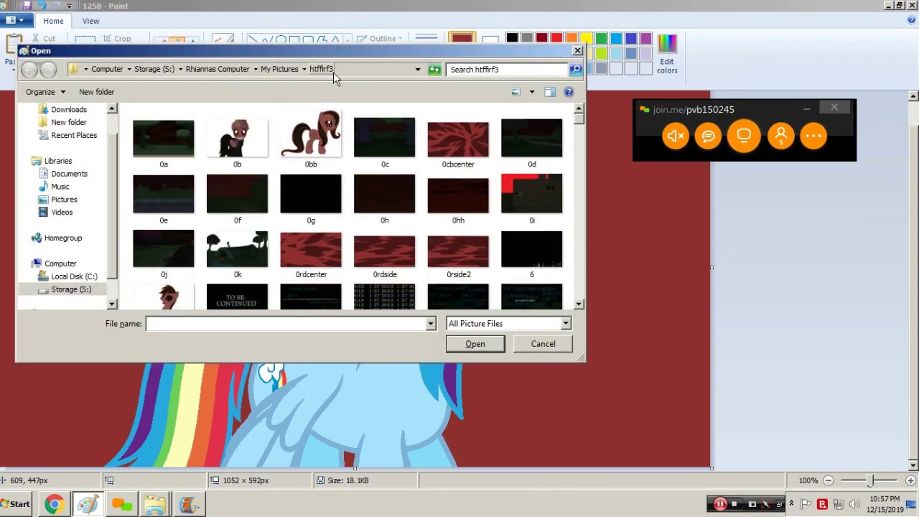
pyautogui.click(280, 68)
pyautogui.scroll(-1, 344, 215)
pyautogui.doubleClick(230, 261)
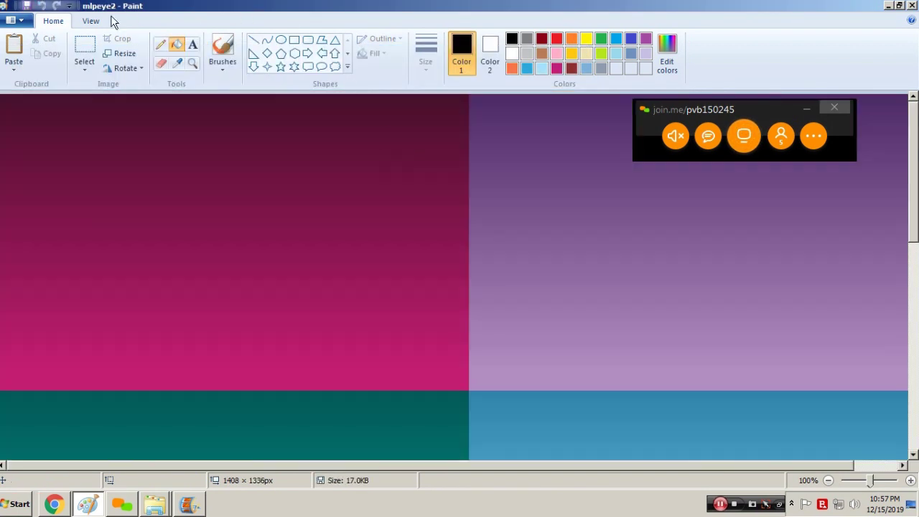
pyautogui.click(84, 50)
pyautogui.moveTo(467, 389); pyautogui.dragTo(1, 7)
# - Reopen 1258.png from the htffirf3 folder and paste the copied magenta gradient into it
pyautogui.hotkey('ctrl', 'o')
pyautogui.write('htf')
pyautogui.press('Down')
pyautogui.press('Down')
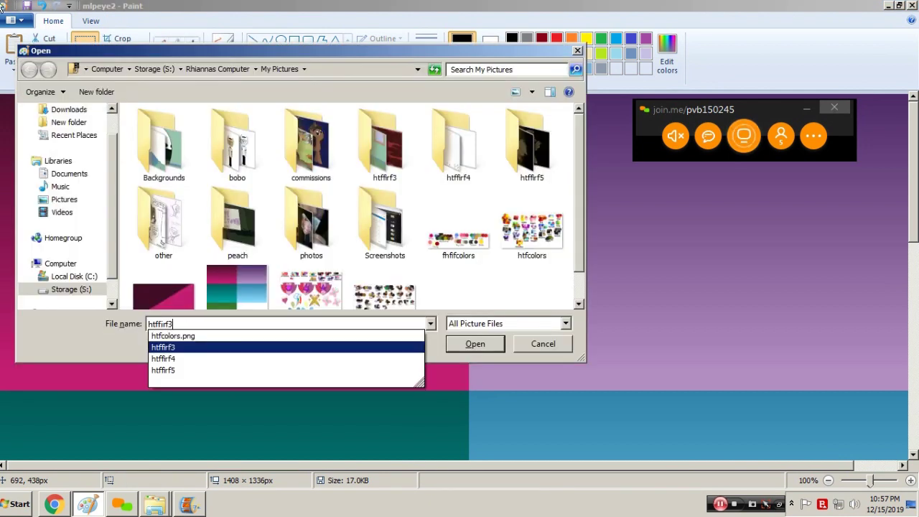
pyautogui.press('Return')
pyautogui.write('1258')
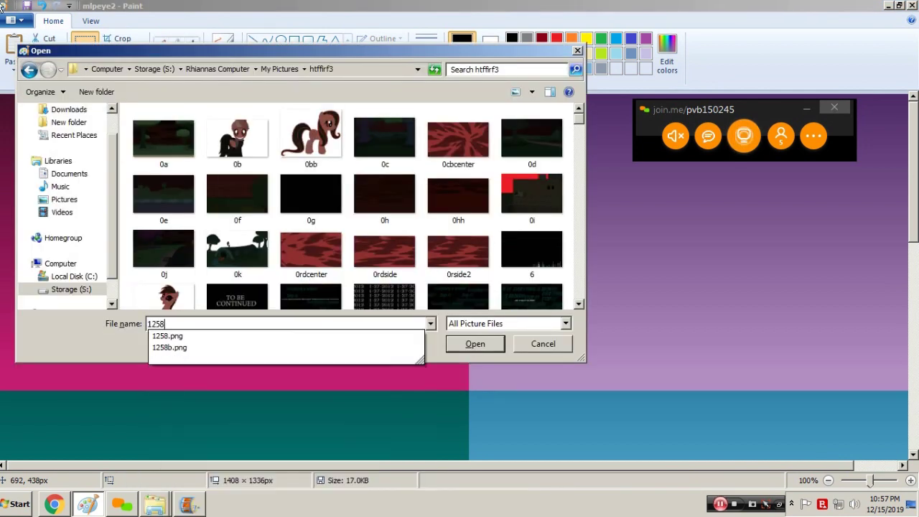
pyautogui.press('Return')
pyautogui.hotkey('ctrl', 'v')
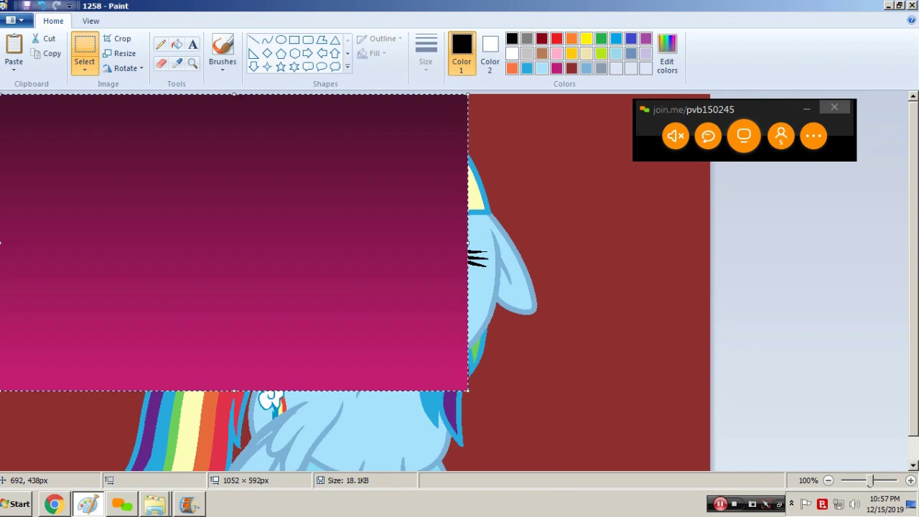
# - Shrink the pasted gradient to 126 × 71 px and place one copy over the near eye and another over the far eye
pyautogui.moveTo(469, 391); pyautogui.dragTo(90, 147)
pyautogui.moveTo(51, 119); pyautogui.dragTo(452, 303)
pyautogui.click(455, 307)
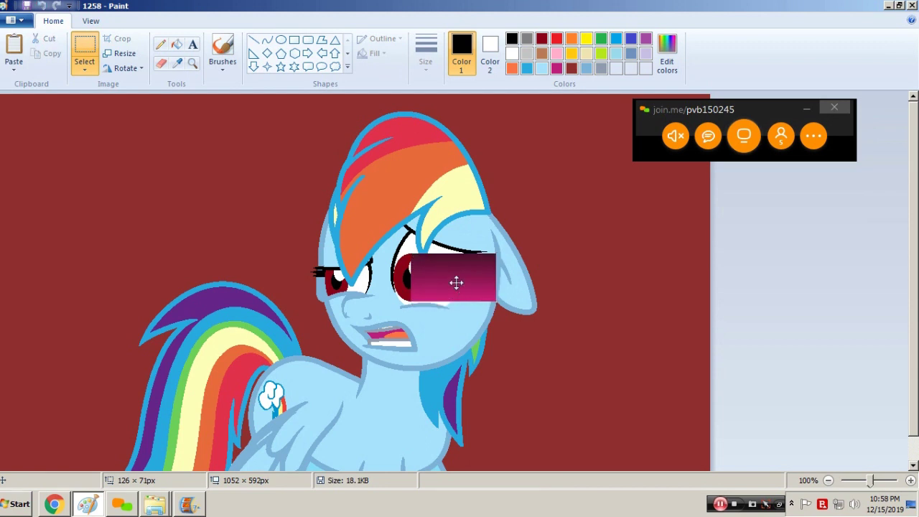
pyautogui.hotkey('ctrl', 'z')
pyautogui.press('Left')
pyautogui.press('Left')
pyautogui.press('Left')
pyautogui.press('Left')
pyautogui.press('Left')
pyautogui.press('Left')
pyautogui.press('Left')
pyautogui.press('Left')
pyautogui.press('Left')
pyautogui.press('Left')
pyautogui.press('Left')
pyautogui.press('Left')
pyautogui.press('Left')
pyautogui.press('Left')
pyautogui.press('Left')
pyautogui.press('Left')
pyautogui.press('Left')
pyautogui.press('Left')
pyautogui.press('Left')
pyautogui.press('Left')
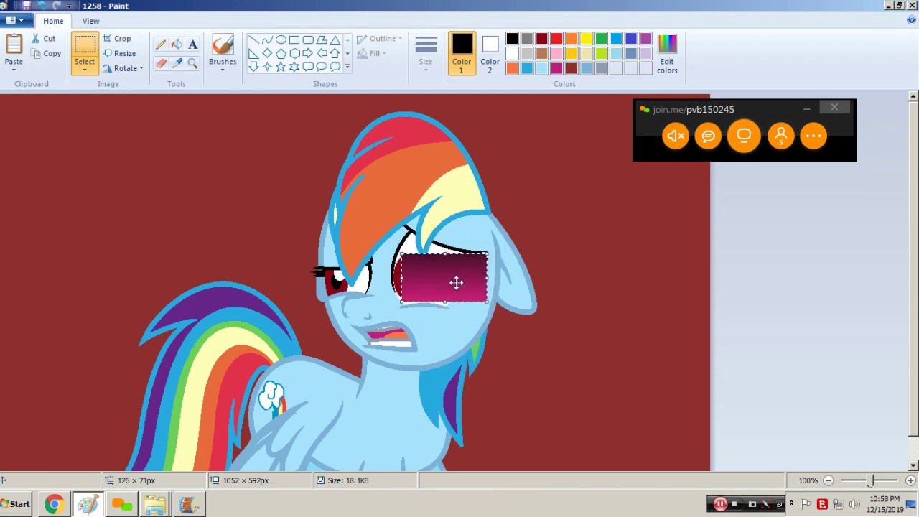
pyautogui.press('Escape')
pyautogui.moveTo(457, 282); pyautogui.dragTo(349, 282)
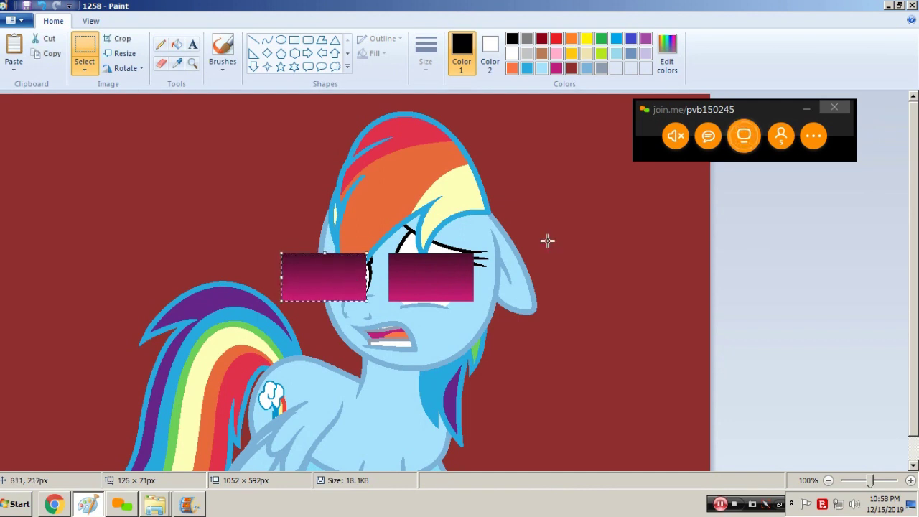
# - Overlay a copy of the frame without the gradient boxes, using dark red as the transparent color, so the gradients fill the irises
pyautogui.hotkey('ctrl', 'z')
pyautogui.hotkey('ctrl', 'z')
pyautogui.hotkey('ctrl', 'y')
pyautogui.hotkey('ctrl', 'y')
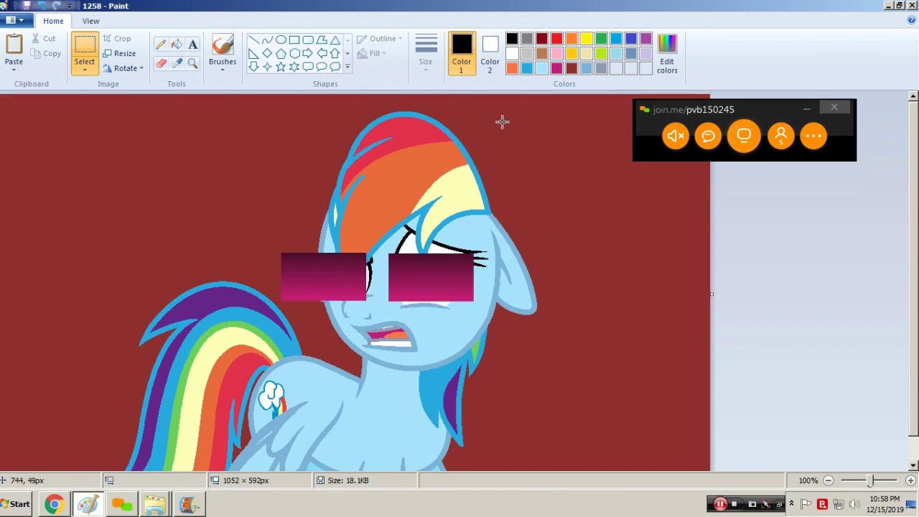
pyautogui.click(490, 51)
pyautogui.click(541, 38)
pyautogui.hotkey('ctrl', 'v')
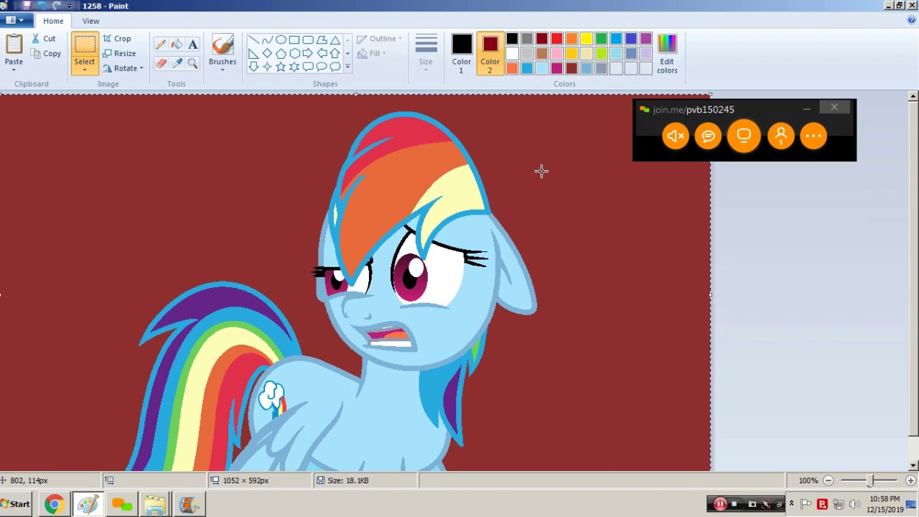
# - Switch to Movie Maker and paste an additional clip at the closed-eyes pony frame on the timeline
pyautogui.scroll(-1, 541, 171)
pyautogui.click(189, 504)
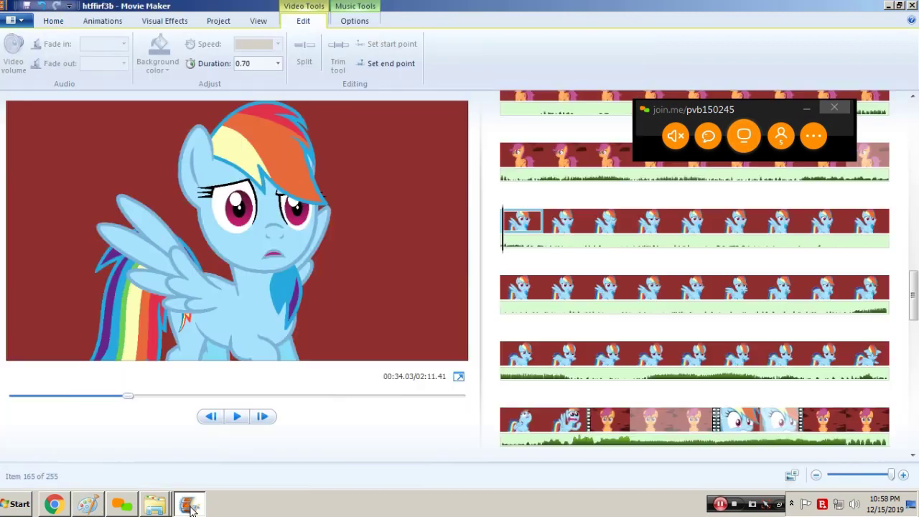
pyautogui.click(843, 355)
pyautogui.click(859, 354)
pyautogui.hotkey('ctrl', 'v')
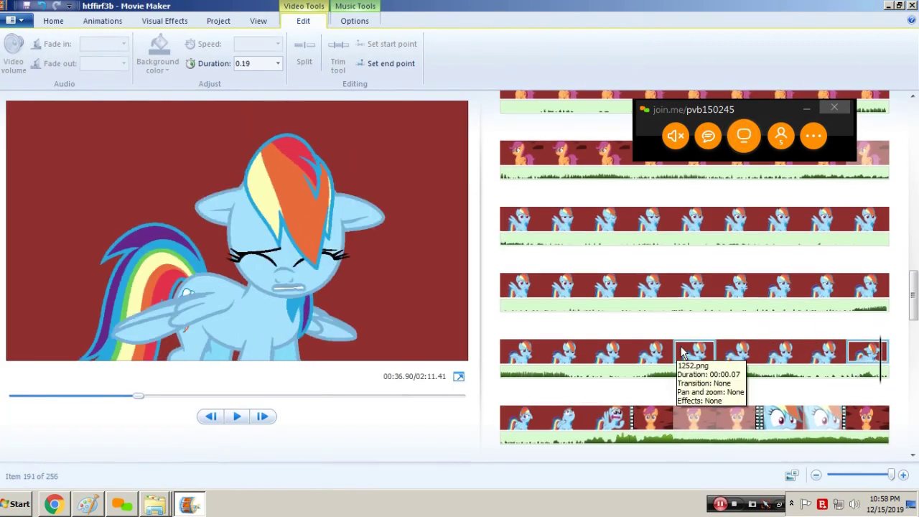
# - Play the pony animation from clip 1252.png to check the sequence leading into the scream
pyautogui.click(682, 352)
pyautogui.press('space')
pyautogui.click(565, 419)
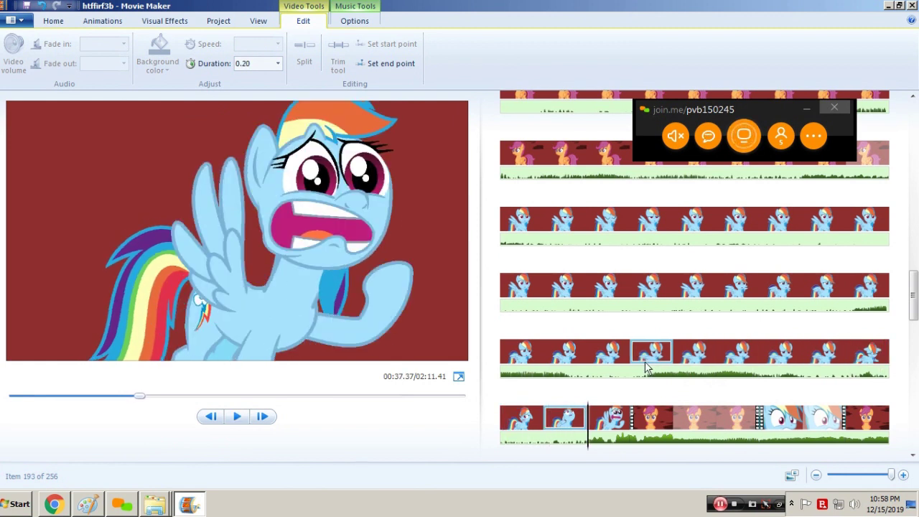